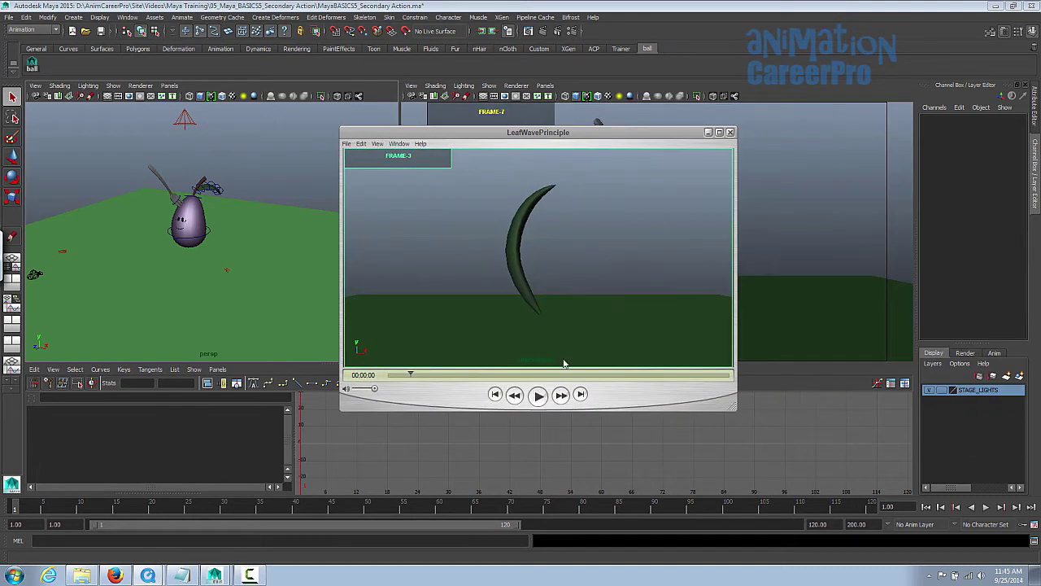
# Play and scrub through the LeafWavePrinciple clip to examine how the leaf bends during its swing, and move its window out of the way.
pyautogui.click(543, 402)
pyautogui.click(538, 396)
pyautogui.click(392, 375)
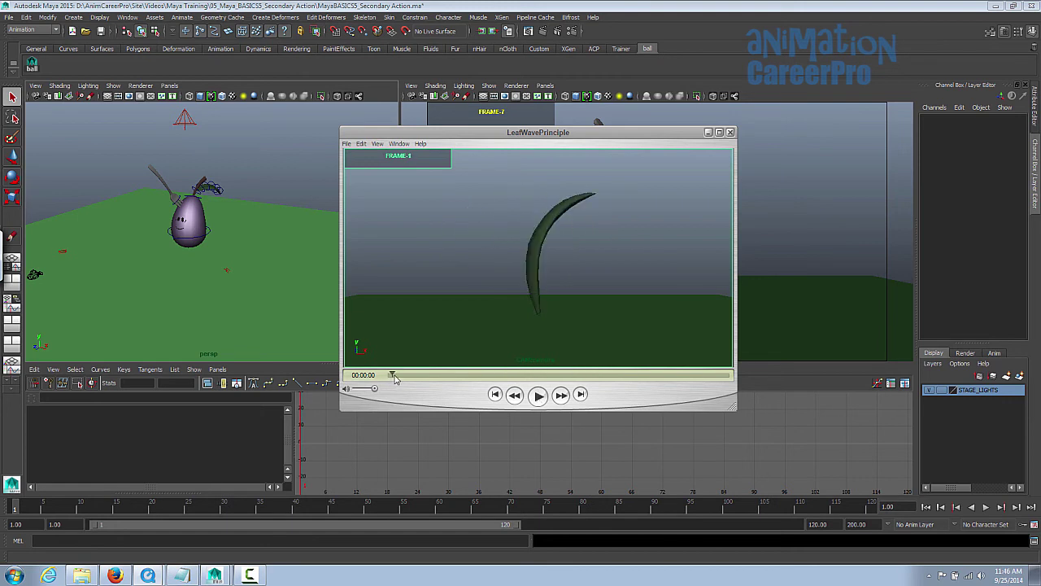
pyautogui.moveTo(387, 384); pyautogui.dragTo(429, 384)
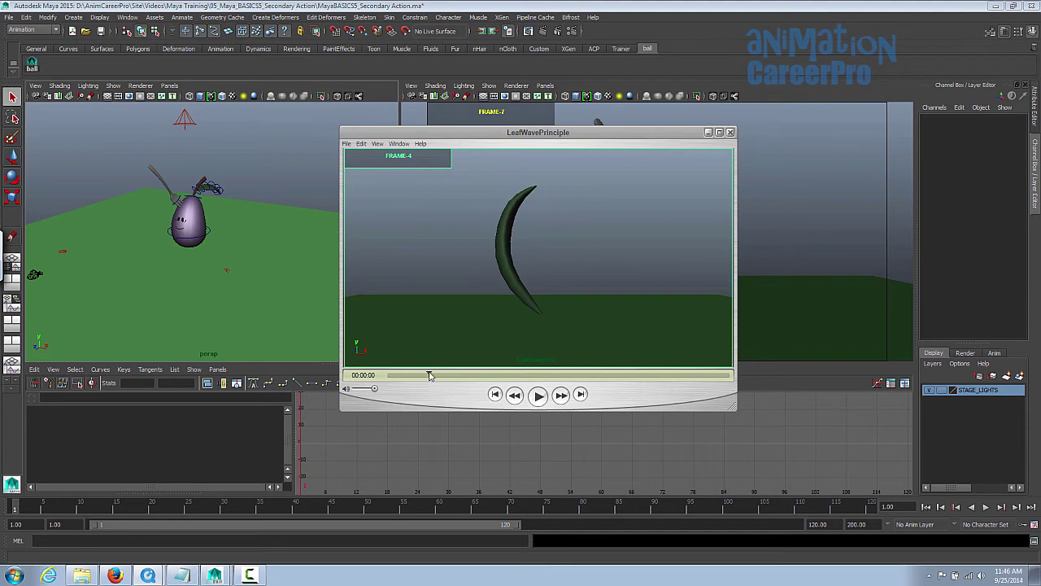
pyautogui.moveTo(435, 375); pyautogui.dragTo(448, 375)
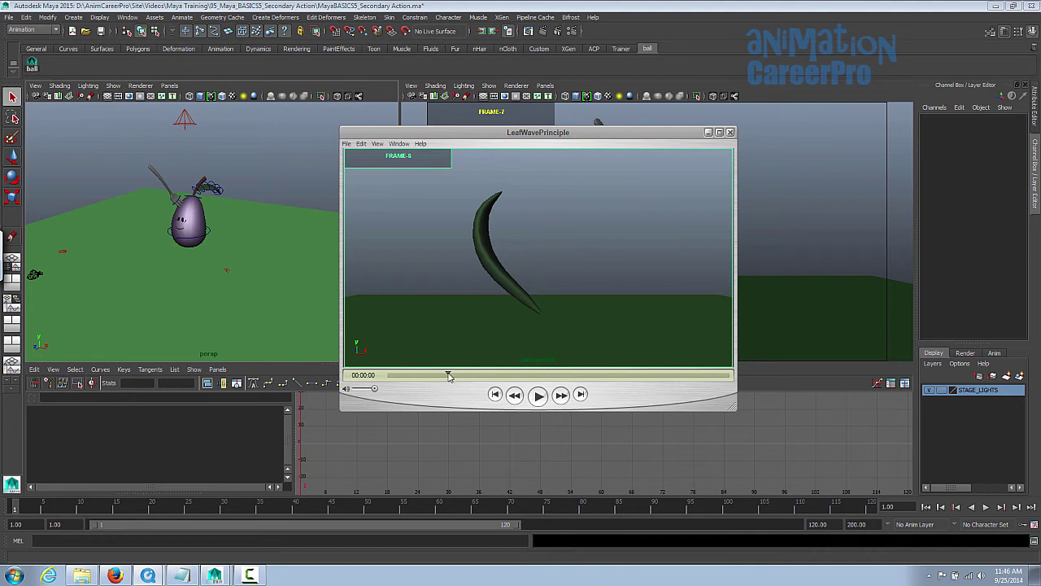
pyautogui.moveTo(452, 377); pyautogui.dragTo(486, 373)
pyautogui.moveTo(529, 312)
pyautogui.mouseDown()
pyautogui.moveTo(521, 302)
pyautogui.moveTo(535, 300)
pyautogui.mouseUp()
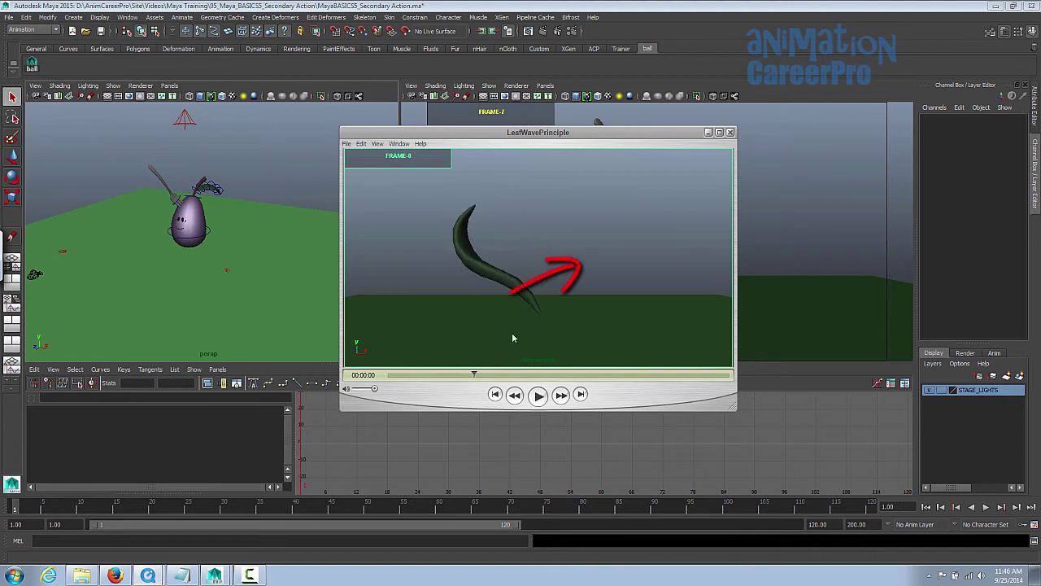
pyautogui.moveTo(473, 377)
pyautogui.mouseDown()
pyautogui.moveTo(585, 382)
pyautogui.moveTo(615, 378)
pyautogui.moveTo(609, 368)
pyautogui.mouseUp()
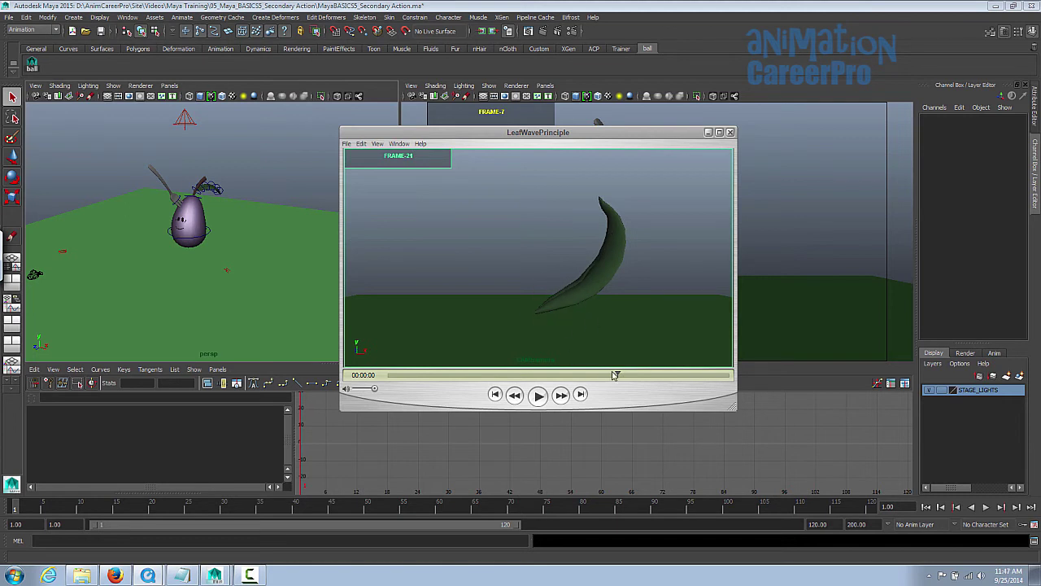
pyautogui.moveTo(628, 377); pyautogui.dragTo(641, 375)
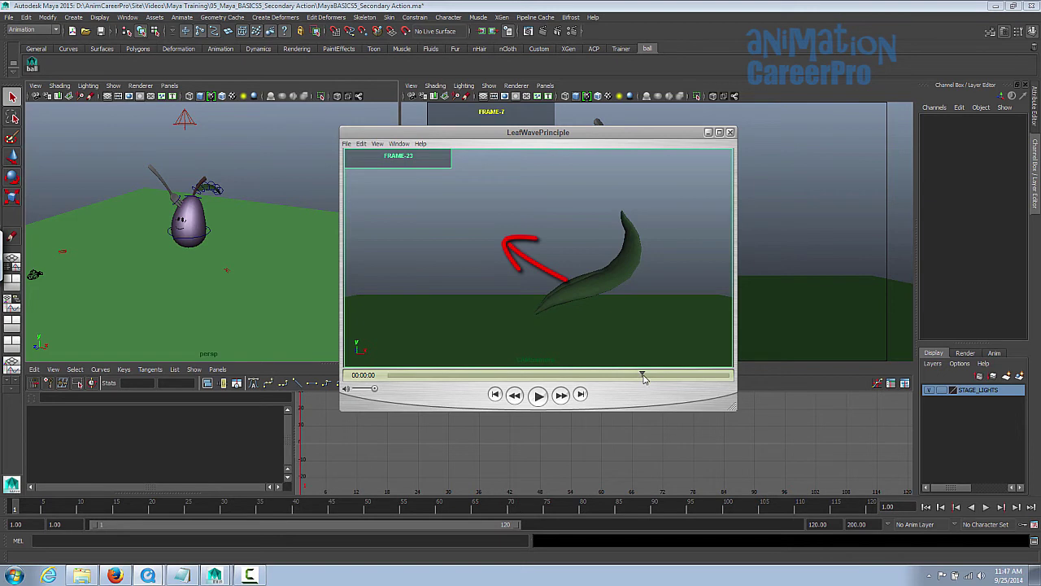
pyautogui.moveTo(650, 377); pyautogui.dragTo(687, 371)
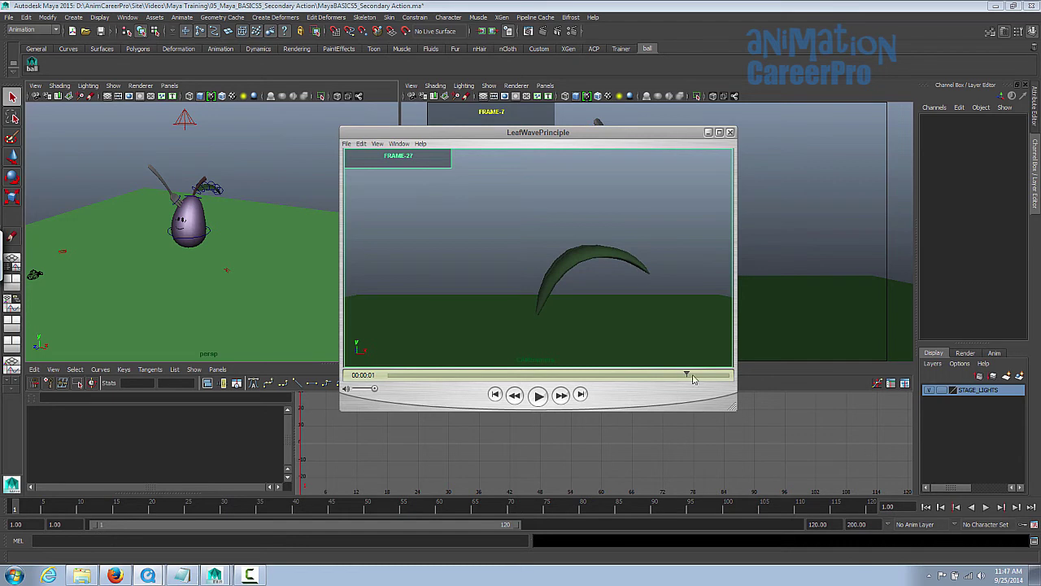
pyautogui.moveTo(697, 374); pyautogui.dragTo(720, 375)
pyautogui.moveTo(699, 133); pyautogui.dragTo(1040, 138)
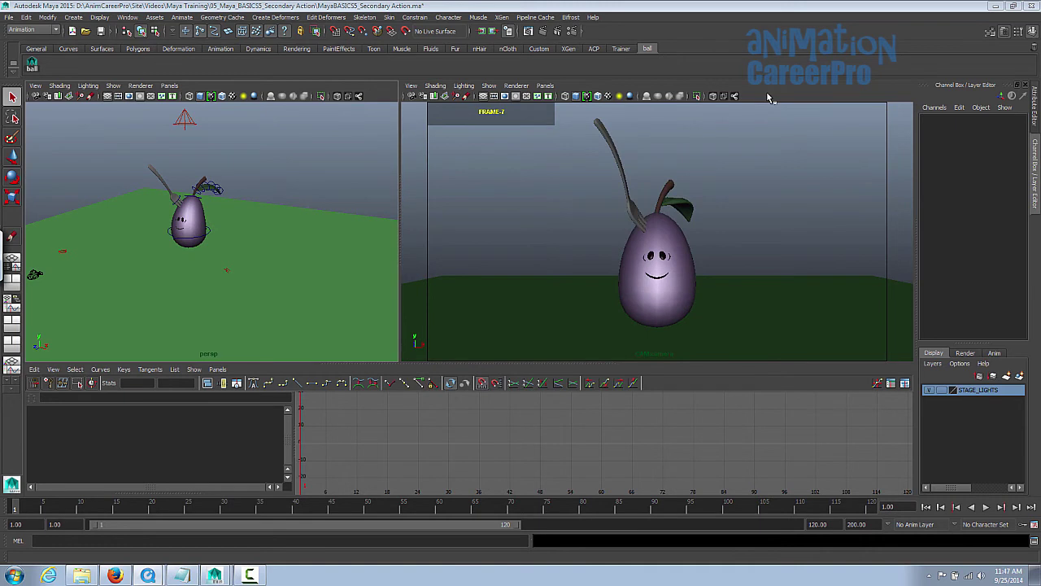
# Maximize the perspective view and use Grease Pencil to draw a leaf curve bending right on frame 1, labelled 1.
pyautogui.press('space')
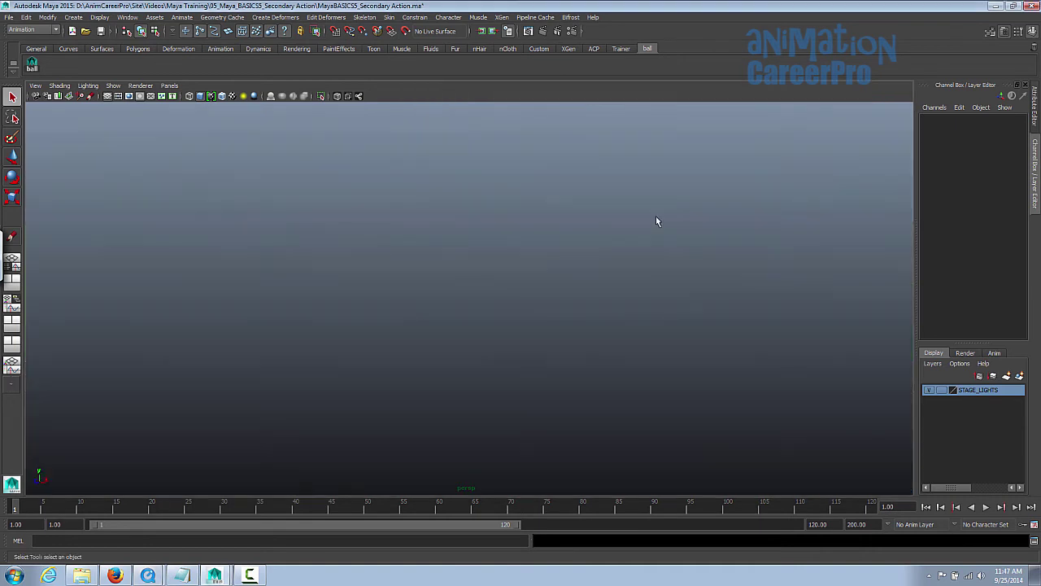
pyautogui.click(91, 97)
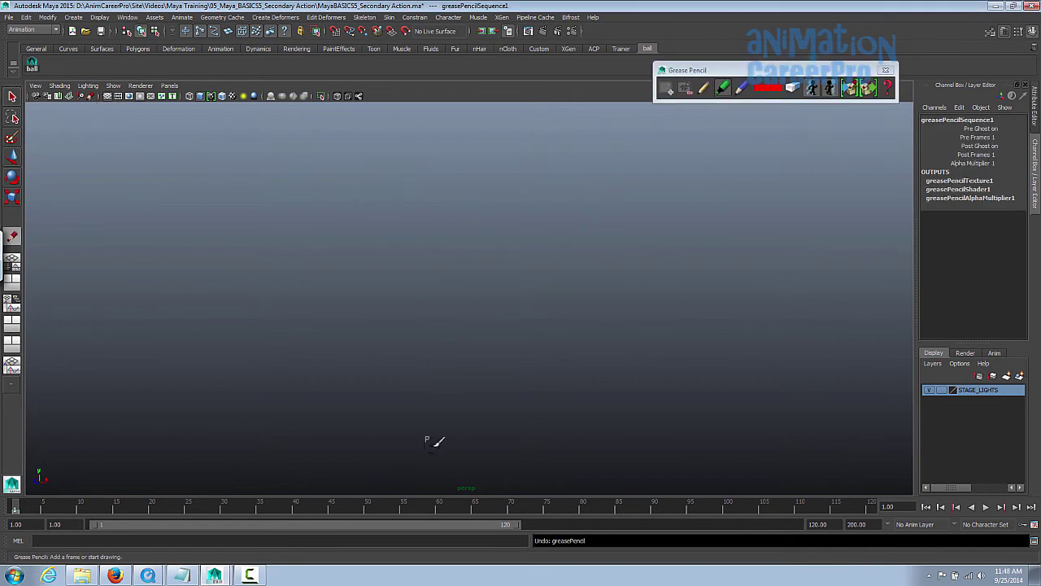
pyautogui.moveTo(453, 457)
pyautogui.mouseDown()
pyautogui.moveTo(428, 379)
pyautogui.moveTo(437, 282)
pyautogui.moveTo(527, 201)
pyautogui.mouseUp()
pyautogui.moveTo(548, 153); pyautogui.dragTo(546, 194)
# Draw two leaf curves leaning progressively further left, labelled 2 on frame 3 and 3 on frame 5.
pyautogui.hotkey('alt', '.')
pyautogui.hotkey('alt', '.')
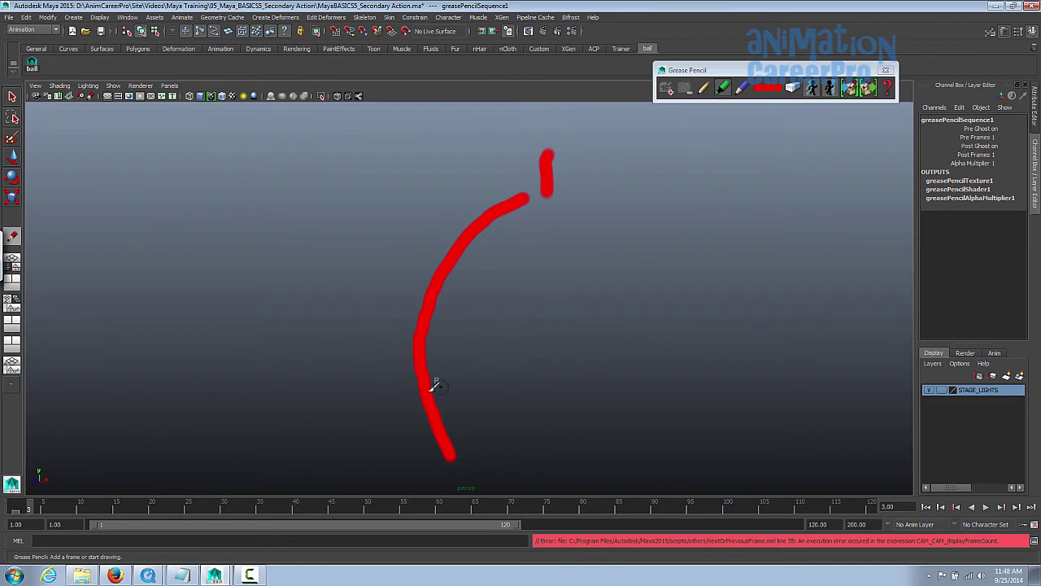
pyautogui.moveTo(433, 457)
pyautogui.mouseDown()
pyautogui.moveTo(383, 372)
pyautogui.moveTo(362, 288)
pyautogui.moveTo(396, 183)
pyautogui.moveTo(411, 161)
pyautogui.moveTo(432, 168)
pyautogui.mouseUp()
pyautogui.hotkey('alt', '.')
pyautogui.hotkey('alt', '.')
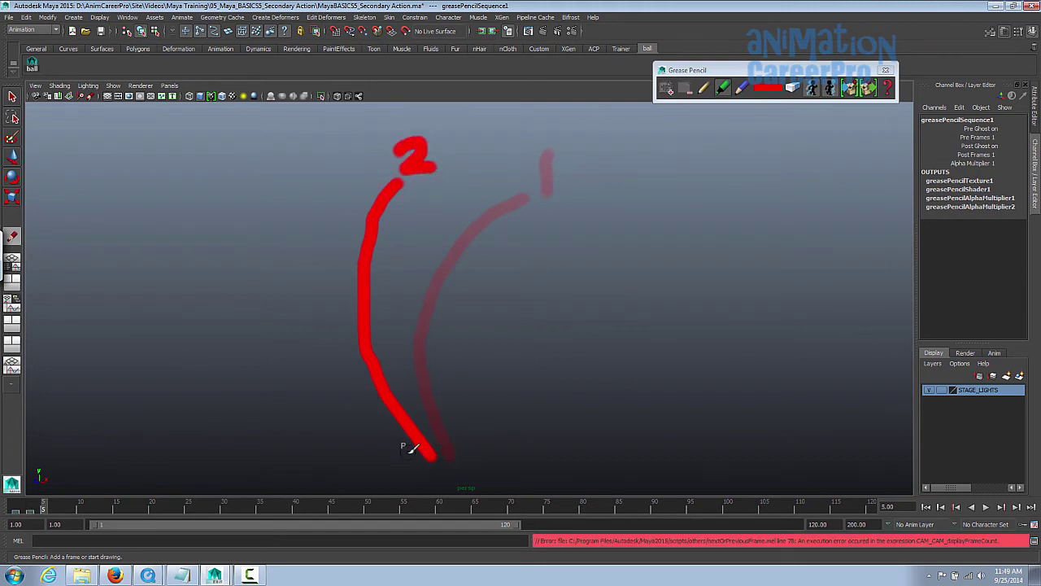
pyautogui.moveTo(403, 452)
pyautogui.mouseDown()
pyautogui.moveTo(269, 344)
pyautogui.moveTo(231, 255)
pyautogui.moveTo(250, 198)
pyautogui.mouseUp()
pyautogui.moveTo(249, 154)
pyautogui.mouseDown()
pyautogui.moveTo(280, 175)
pyautogui.moveTo(256, 196)
pyautogui.mouseUp()
# On frame 7, draw a leaf curve sagging far to the left with its tip pointing up, labelled 4.
pyautogui.hotkey('alt', '.')
pyautogui.hotkey('alt', '.')
pyautogui.moveTo(384, 458)
pyautogui.mouseDown()
pyautogui.moveTo(227, 402)
pyautogui.moveTo(144, 333)
pyautogui.moveTo(115, 222)
pyautogui.moveTo(168, 197)
pyautogui.moveTo(162, 231)
pyautogui.mouseUp()
# On frame 10, draw an S-shaped leaf curve reaching left, with its tip still pointing up, labelled 5.
pyautogui.hotkey('alt', '.')
pyautogui.hotkey('alt', '.')
pyautogui.hotkey('alt', '.')
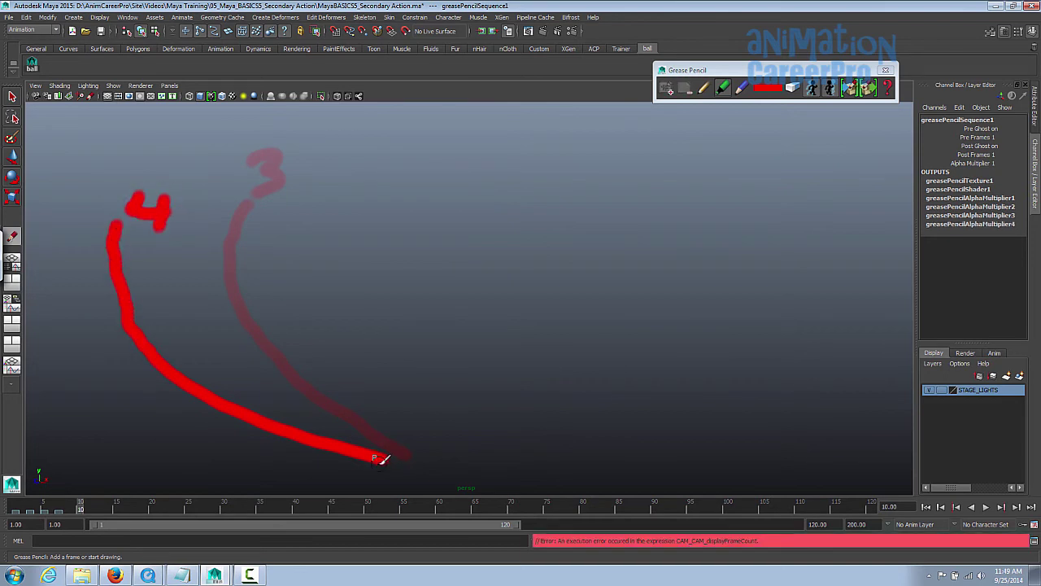
pyautogui.moveTo(381, 457)
pyautogui.mouseDown()
pyautogui.moveTo(367, 438)
pyautogui.moveTo(388, 431)
pyautogui.moveTo(356, 385)
pyautogui.mouseUp()
pyautogui.hotkey('ctrl', 'z')
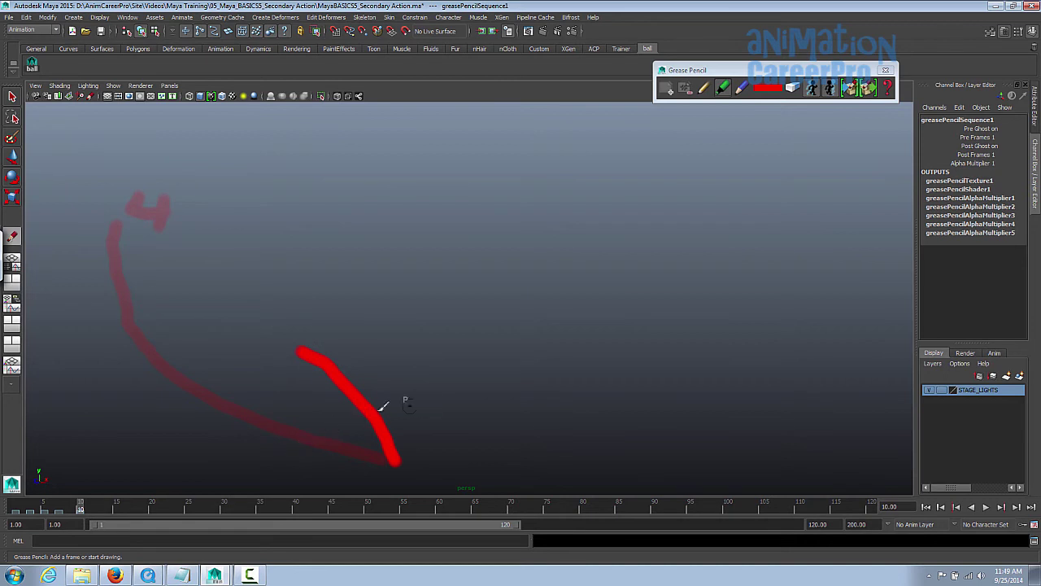
pyautogui.moveTo(305, 353)
pyautogui.mouseDown()
pyautogui.moveTo(272, 331)
pyautogui.moveTo(95, 266)
pyautogui.moveTo(83, 223)
pyautogui.mouseUp()
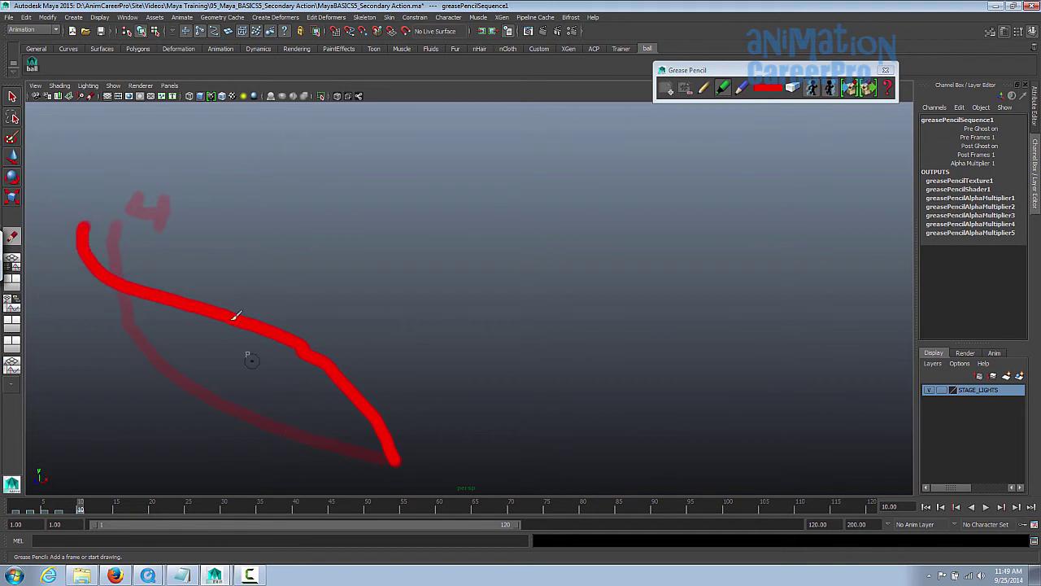
pyautogui.moveTo(98, 180)
pyautogui.mouseDown()
pyautogui.moveTo(96, 191)
pyautogui.moveTo(141, 169)
pyautogui.mouseUp()
# On frame 12, draw a leaf curve arching up from the base and over to the left, redrawing the stroke once.
pyautogui.hotkey('alt', '.')
pyautogui.hotkey('alt', '.')
pyautogui.moveTo(393, 457); pyautogui.dragTo(396, 364)
pyautogui.moveTo(377, 326)
pyautogui.mouseDown()
pyautogui.moveTo(350, 294)
pyautogui.moveTo(259, 246)
pyautogui.moveTo(132, 223)
pyautogui.moveTo(31, 254)
pyautogui.mouseUp()
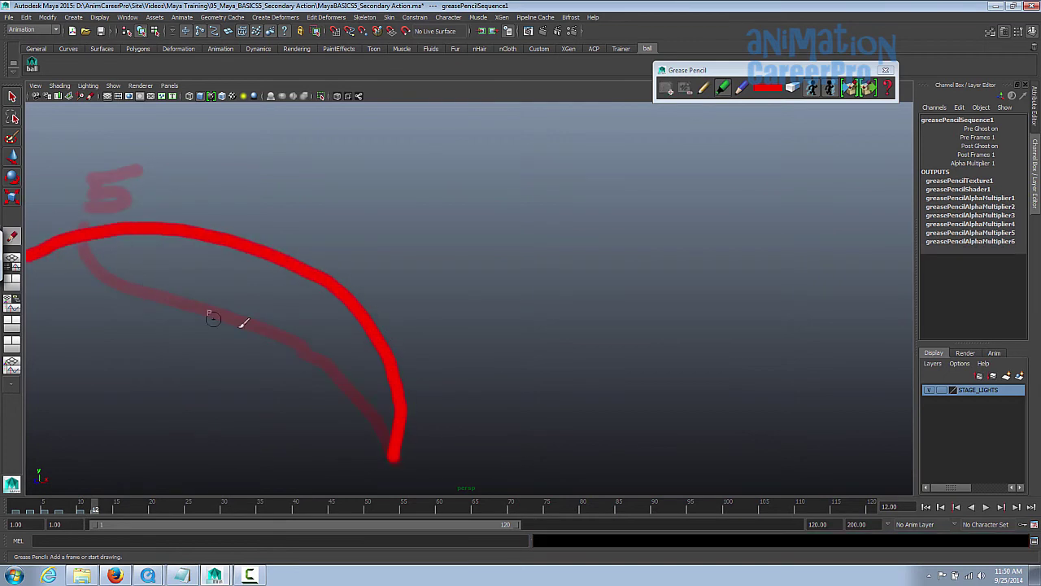
pyautogui.hotkey('ctrl', 'z')
pyautogui.moveTo(386, 455)
pyautogui.mouseDown()
pyautogui.moveTo(379, 343)
pyautogui.moveTo(284, 271)
pyautogui.moveTo(173, 241)
pyautogui.moveTo(47, 260)
pyautogui.mouseUp()
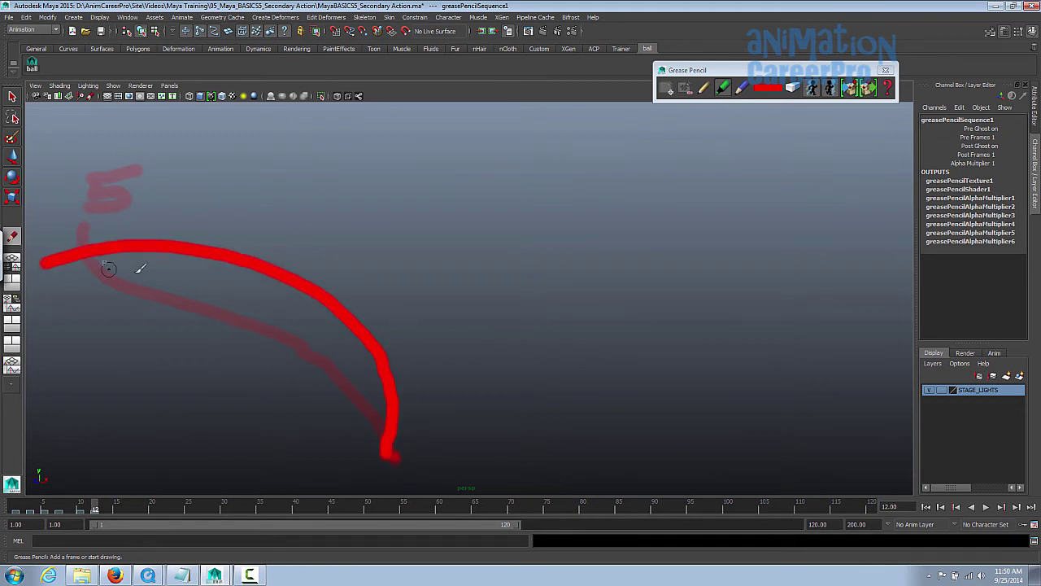
# Draw leaf curves bulging right with tips trailing left, labelled 6 on frame 14 and 7 on frame 16.
pyautogui.click(109, 508)
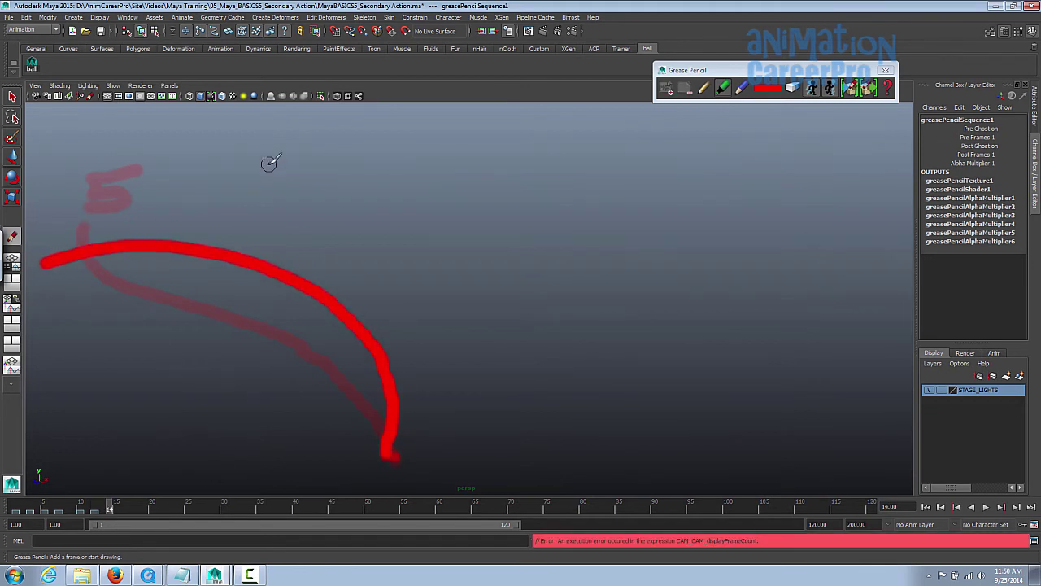
pyautogui.moveTo(270, 161)
pyautogui.mouseDown()
pyautogui.moveTo(418, 314)
pyautogui.moveTo(366, 441)
pyautogui.mouseUp()
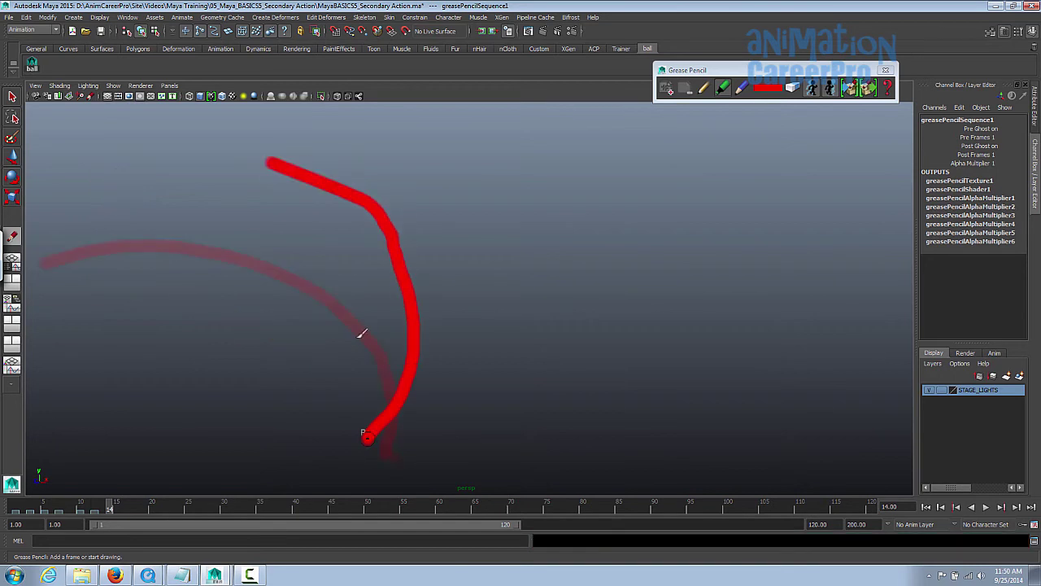
pyautogui.moveTo(233, 122)
pyautogui.mouseDown()
pyautogui.moveTo(249, 163)
pyautogui.moveTo(218, 159)
pyautogui.mouseUp()
pyautogui.hotkey('alt', '.')
pyautogui.hotkey('alt', '.')
pyautogui.moveTo(425, 120)
pyautogui.mouseDown()
pyautogui.moveTo(364, 408)
pyautogui.moveTo(451, 382)
pyautogui.moveTo(417, 161)
pyautogui.mouseUp()
pyautogui.hotkey('ctrl', 'z')
pyautogui.moveTo(361, 124); pyautogui.dragTo(384, 160)
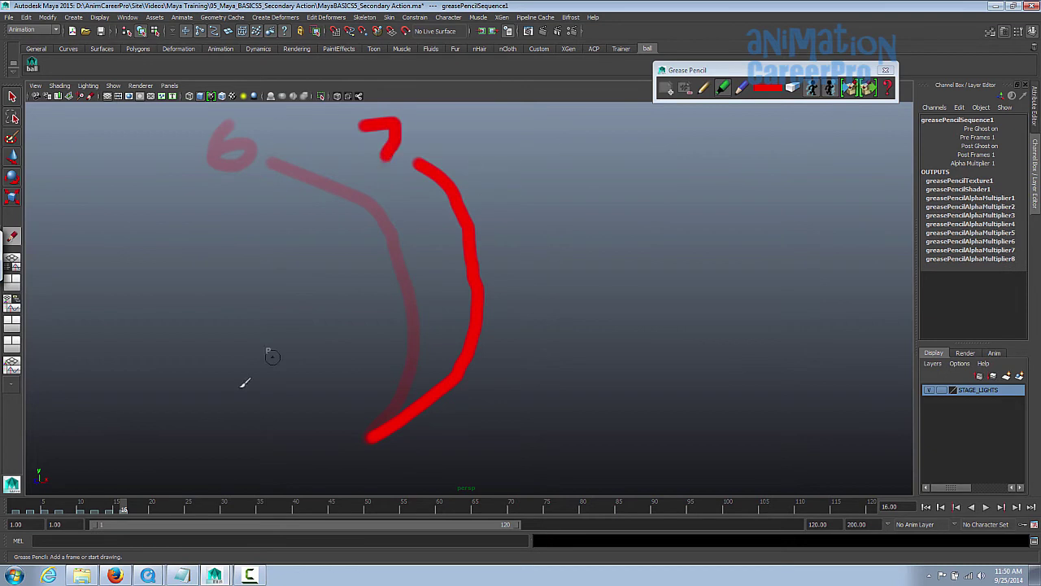
# Draw two leaf curves sweeping further right with upturned tips, labelled 8 on frame 18 and 9 on frame 20.
pyautogui.click(139, 508)
pyautogui.moveTo(391, 436)
pyautogui.mouseDown()
pyautogui.moveTo(583, 337)
pyautogui.moveTo(580, 197)
pyautogui.moveTo(588, 205)
pyautogui.mouseUp()
pyautogui.hotkey('ctrl', 'z')
pyautogui.moveTo(587, 146); pyautogui.dragTo(599, 142)
pyautogui.click(153, 510)
pyautogui.moveTo(374, 438)
pyautogui.mouseDown()
pyautogui.moveTo(640, 385)
pyautogui.moveTo(694, 262)
pyautogui.mouseUp()
pyautogui.hotkey('ctrl', 'z')
pyautogui.moveTo(704, 208); pyautogui.dragTo(696, 244)
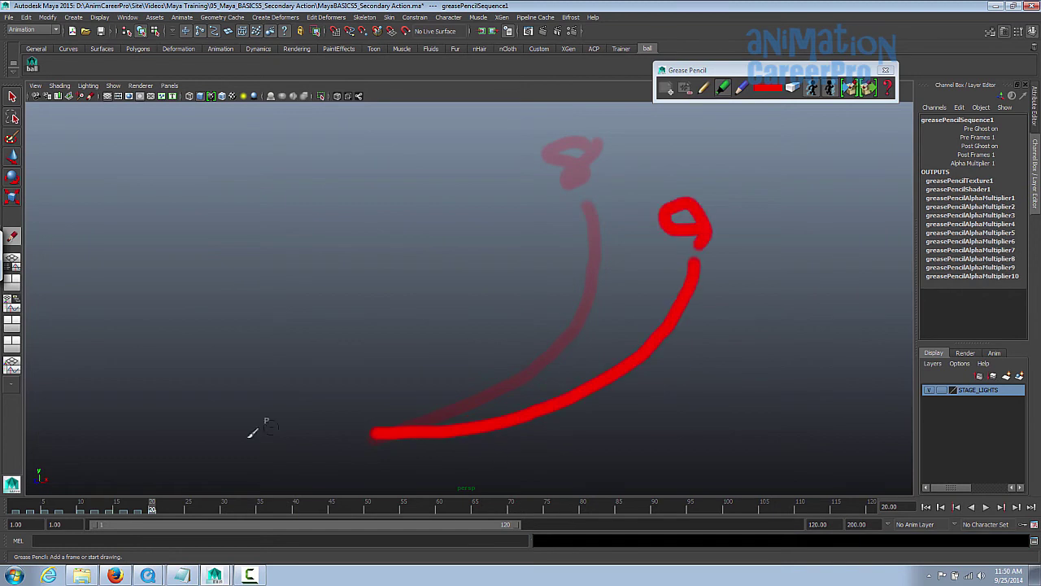
# On frame 22, draw an S-shaped leaf curve reaching right with its tip curling back up, labelled 10.
pyautogui.click(164, 507)
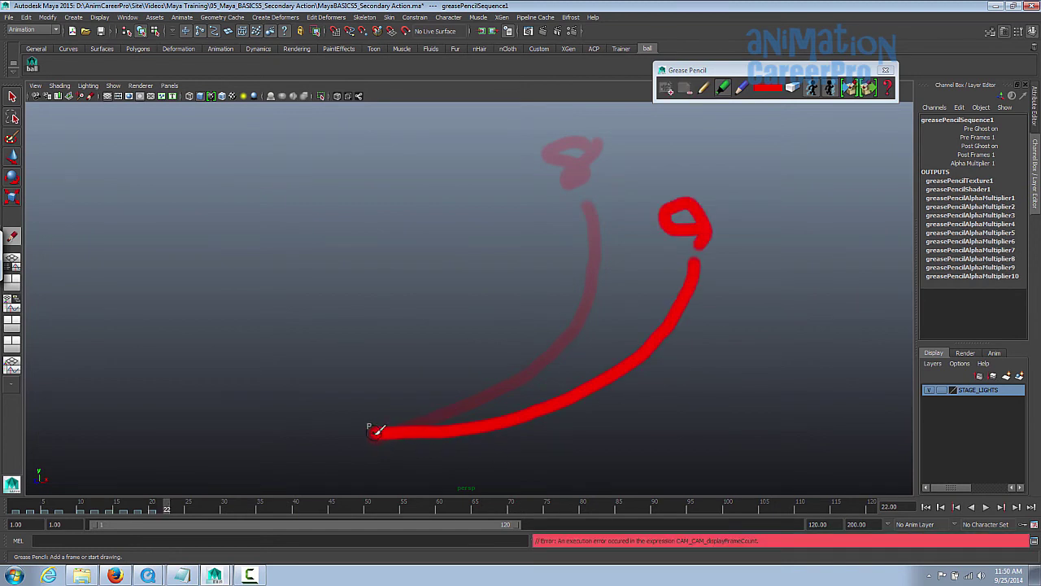
pyautogui.moveTo(384, 431); pyautogui.dragTo(470, 386)
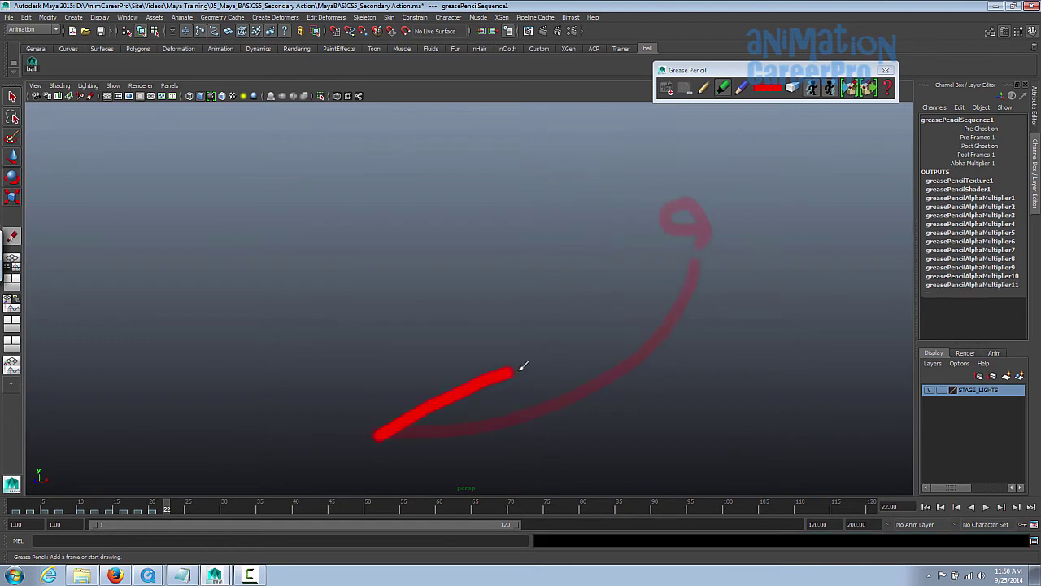
pyautogui.moveTo(681, 346)
pyautogui.mouseDown()
pyautogui.moveTo(757, 288)
pyautogui.moveTo(737, 251)
pyautogui.mouseUp()
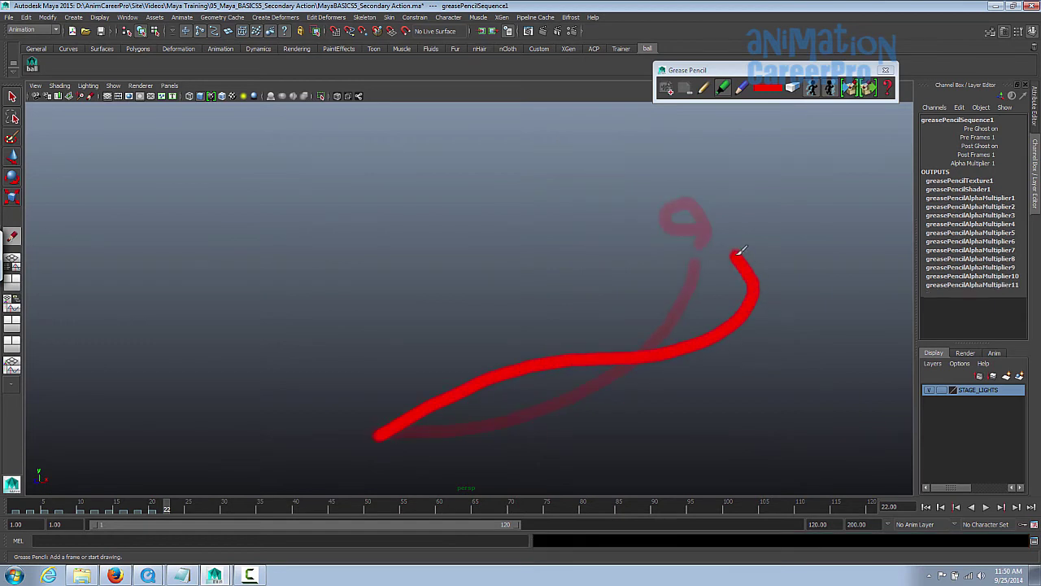
pyautogui.hotkey('ctrl', 'z')
pyautogui.moveTo(387, 433)
pyautogui.mouseDown()
pyautogui.moveTo(446, 395)
pyautogui.moveTo(548, 366)
pyautogui.mouseUp()
pyautogui.moveTo(671, 349)
pyautogui.mouseDown()
pyautogui.moveTo(746, 282)
pyautogui.moveTo(724, 248)
pyautogui.mouseUp()
pyautogui.moveTo(700, 198); pyautogui.dragTo(704, 236)
pyautogui.moveTo(739, 203); pyautogui.dragTo(744, 221)
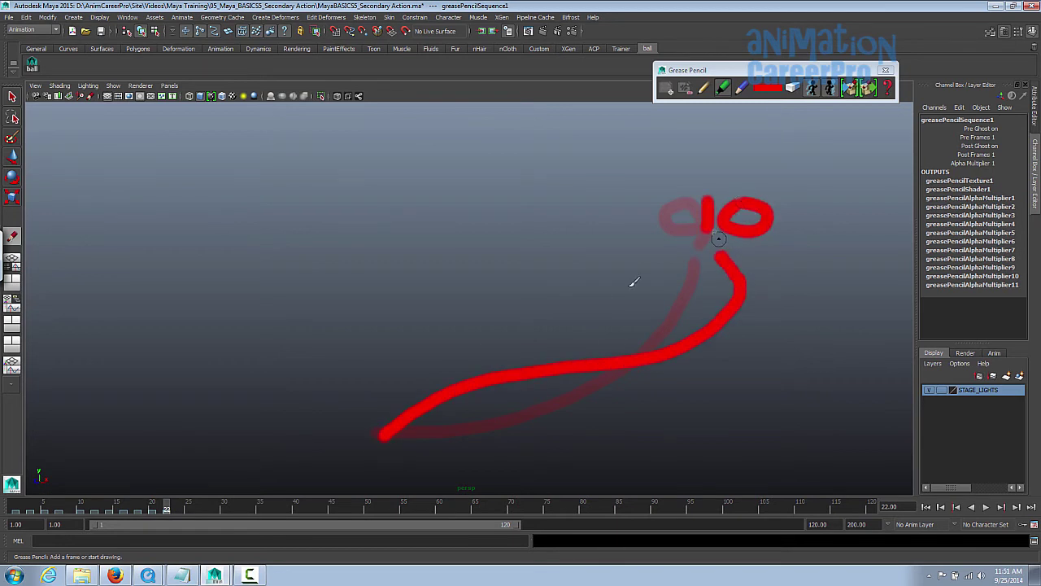
# Draw an arched leaf curve reaching right on frame 24 and a higher, more upright one on frame 26.
pyautogui.click(180, 506)
pyautogui.moveTo(380, 438)
pyautogui.mouseDown()
pyautogui.moveTo(604, 290)
pyautogui.moveTo(790, 289)
pyautogui.mouseUp()
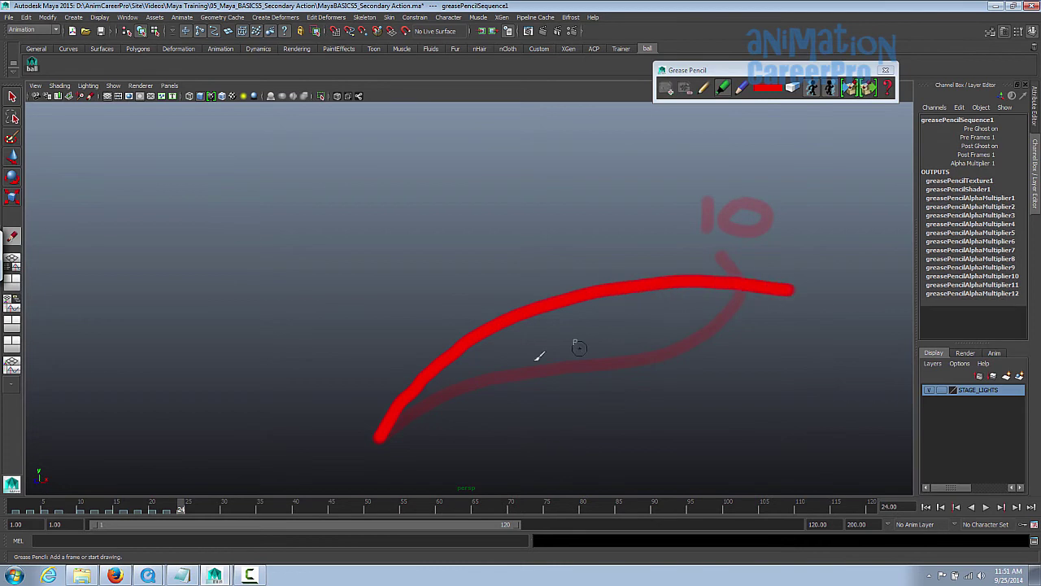
pyautogui.moveTo(182, 510); pyautogui.dragTo(195, 507)
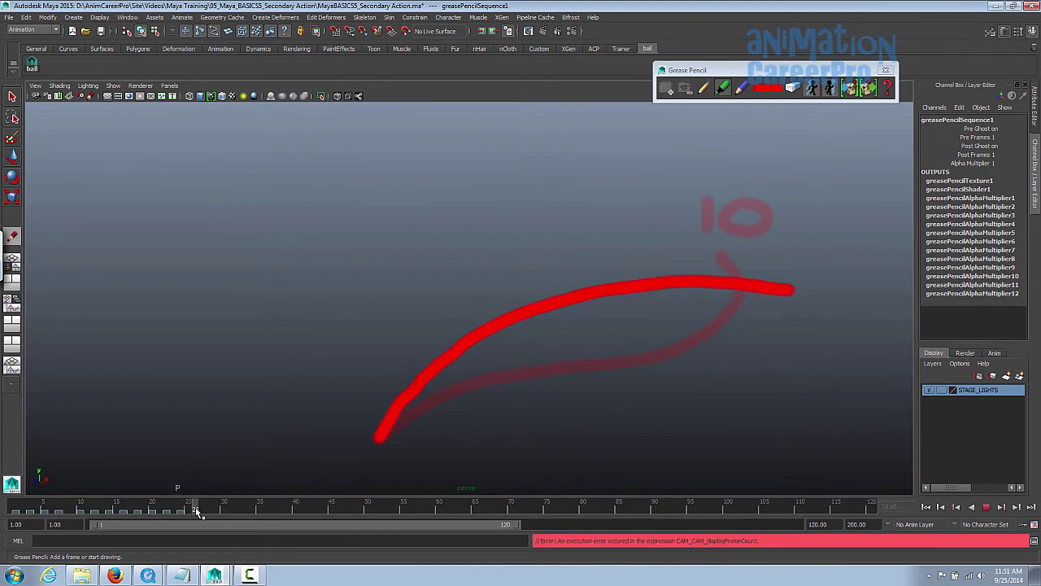
pyautogui.moveTo(385, 421); pyautogui.dragTo(613, 214)
pyautogui.hotkey('ctrl', 'z')
pyautogui.moveTo(384, 431)
pyautogui.mouseDown()
pyautogui.moveTo(393, 385)
pyautogui.moveTo(468, 282)
pyautogui.moveTo(670, 176)
pyautogui.mouseUp()
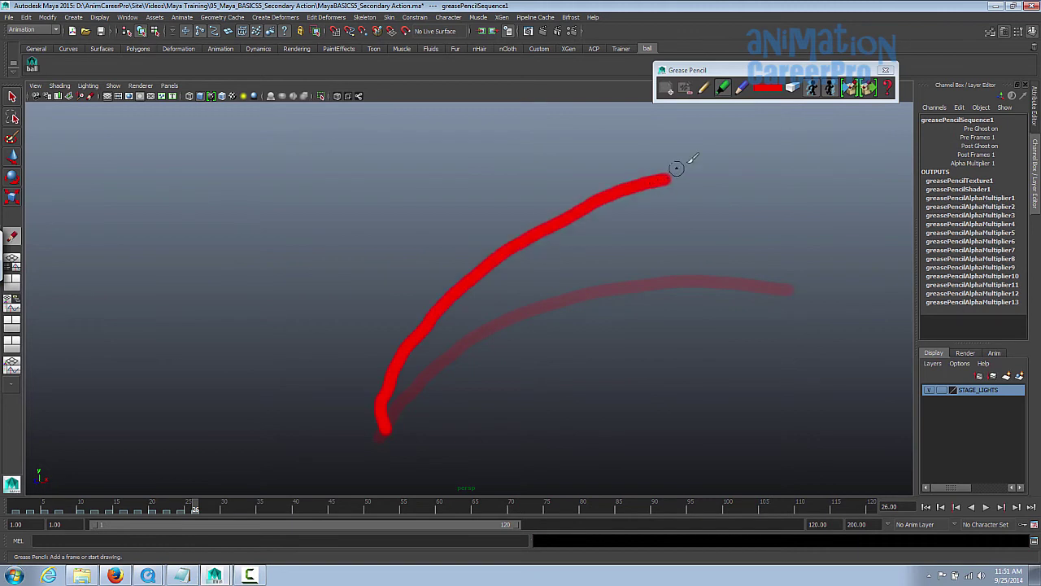
# Shorten the playback range to end at frame 26 and play the drawn leaf animation.
pyautogui.click(353, 508)
pyautogui.moveTo(506, 524); pyautogui.dragTo(180, 527)
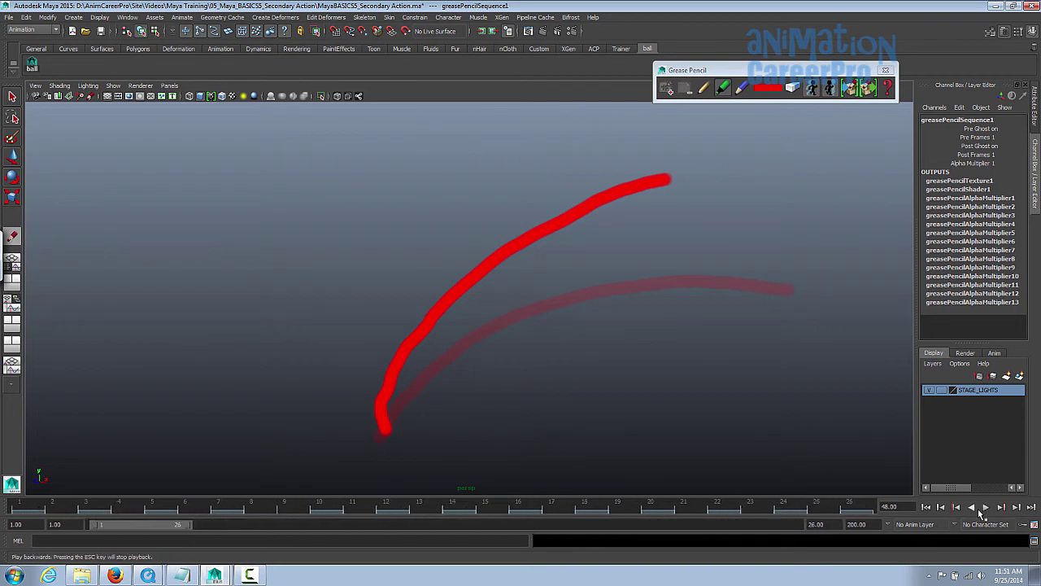
pyautogui.click(986, 509)
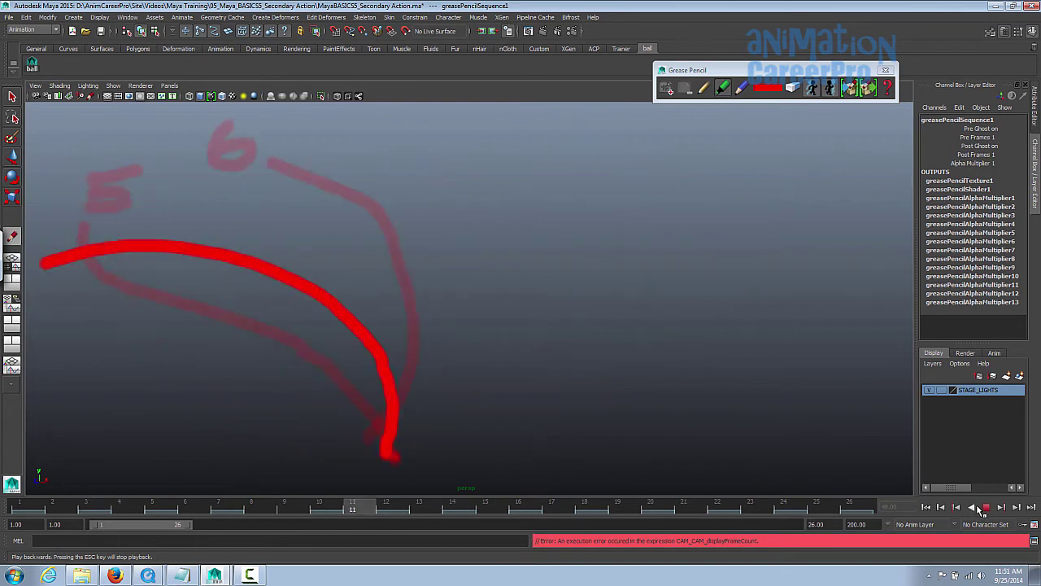
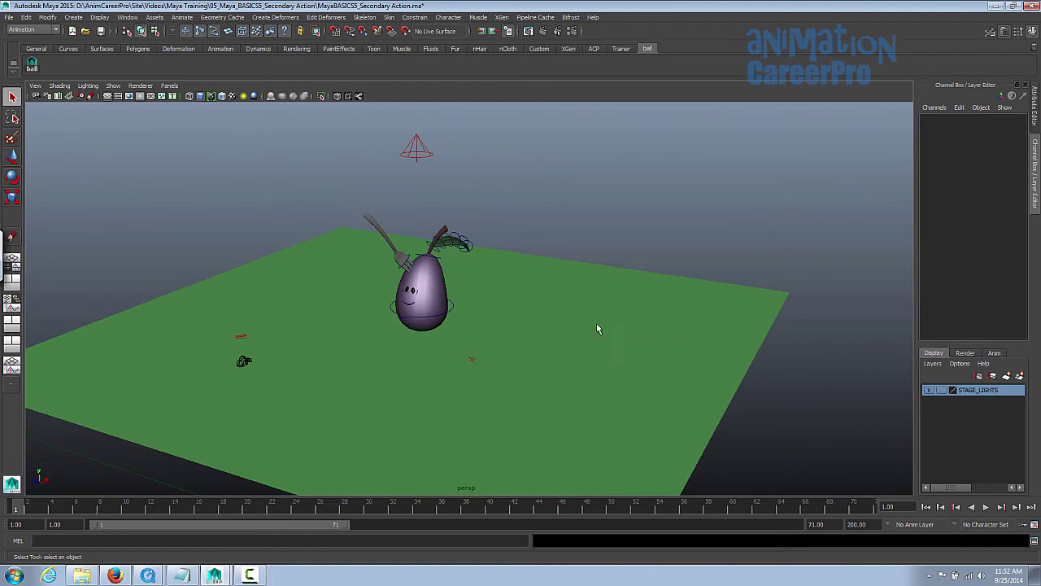
# Return to the multi-pane layout, enlarge the camera view, and frame the eggplant character closely in the perspective view.
pyautogui.press('space')
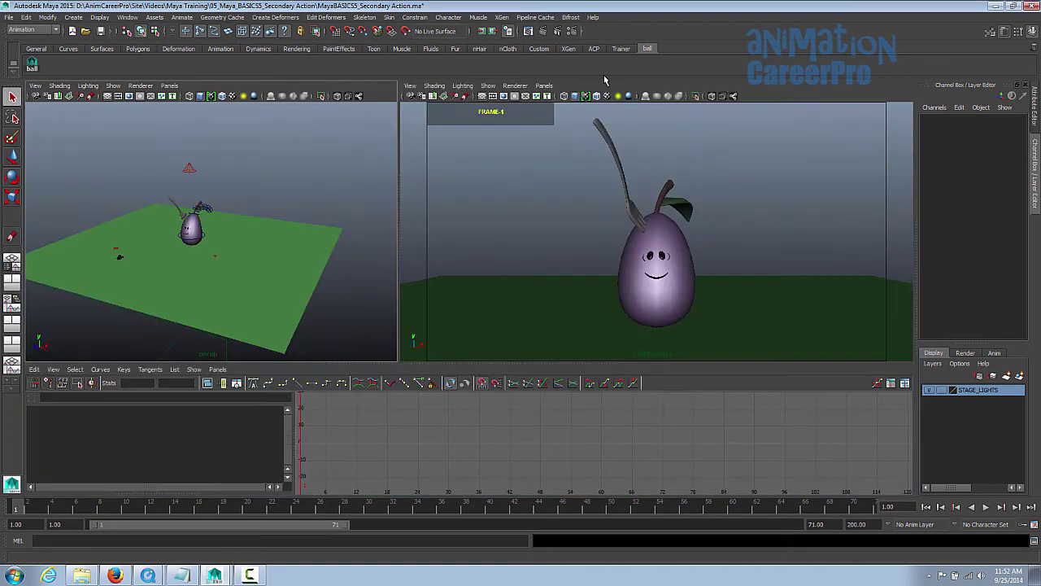
pyautogui.moveTo(399, 363); pyautogui.dragTo(363, 397)
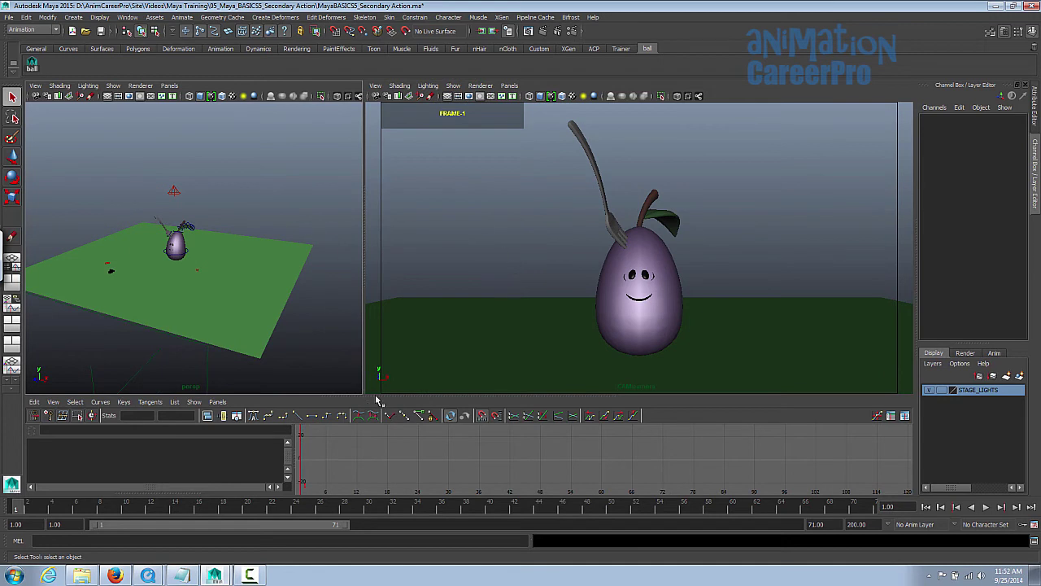
pyautogui.moveTo(398, 397); pyautogui.dragTo(378, 437)
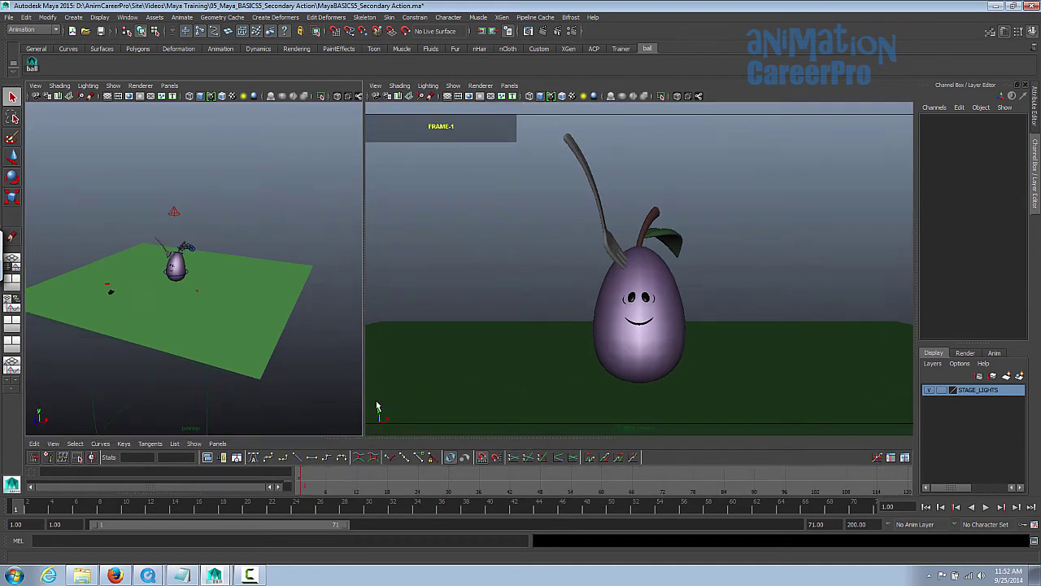
pyautogui.moveTo(366, 398); pyautogui.dragTo(314, 395)
pyautogui.keyDown('alt'); pyautogui.moveTo(192, 241); pyautogui.dragTo(201, 244); pyautogui.keyUp('alt')
pyautogui.keyDown('alt'); pyautogui.moveTo(202, 243); pyautogui.dragTo(413, 239, button='right'); pyautogui.keyUp('alt')
pyautogui.keyDown('alt'); pyautogui.moveTo(122, 231); pyautogui.dragTo(155, 260, button='middle'); pyautogui.keyUp('alt')
pyautogui.keyDown('alt'); pyautogui.moveTo(155, 261); pyautogui.dragTo(185, 253); pyautogui.keyUp('alt')
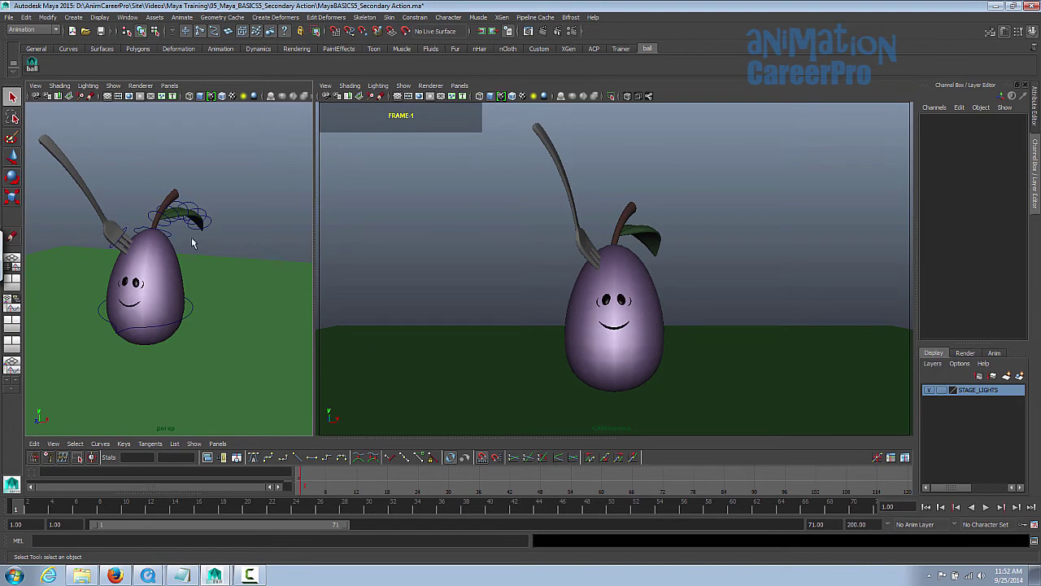
# Select the fork's control, enlarge the perspective view to a single pane, and frame the whole eggplant character.
pyautogui.keyDown('alt'); pyautogui.moveTo(192, 240); pyautogui.dragTo(179, 236); pyautogui.keyUp('alt')
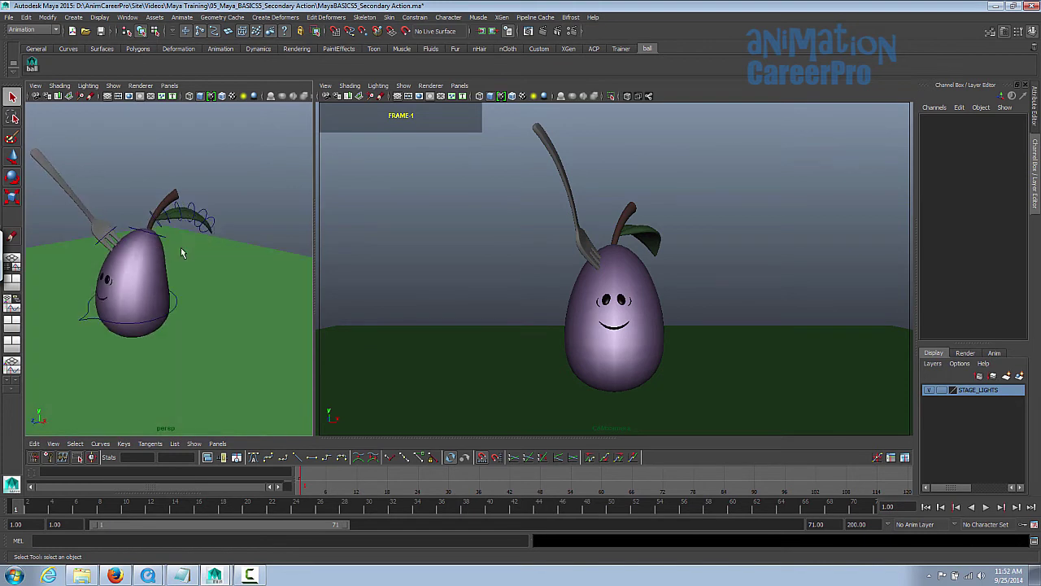
pyautogui.keyDown('alt'); pyautogui.moveTo(181, 252); pyautogui.dragTo(215, 274, button='middle'); pyautogui.keyUp('alt')
pyautogui.keyDown('alt'); pyautogui.moveTo(216, 273); pyautogui.dragTo(283, 269, button='right'); pyautogui.keyUp('alt')
pyautogui.keyDown('alt'); pyautogui.moveTo(264, 263); pyautogui.dragTo(137, 244); pyautogui.keyUp('alt')
pyautogui.click(151, 246)
pyautogui.press('e')
pyautogui.hotkey('ctrl', 'z')
pyautogui.keyDown('alt'); pyautogui.moveTo(229, 295); pyautogui.dragTo(235, 283); pyautogui.keyUp('alt')
pyautogui.press('q')
pyautogui.press('space')
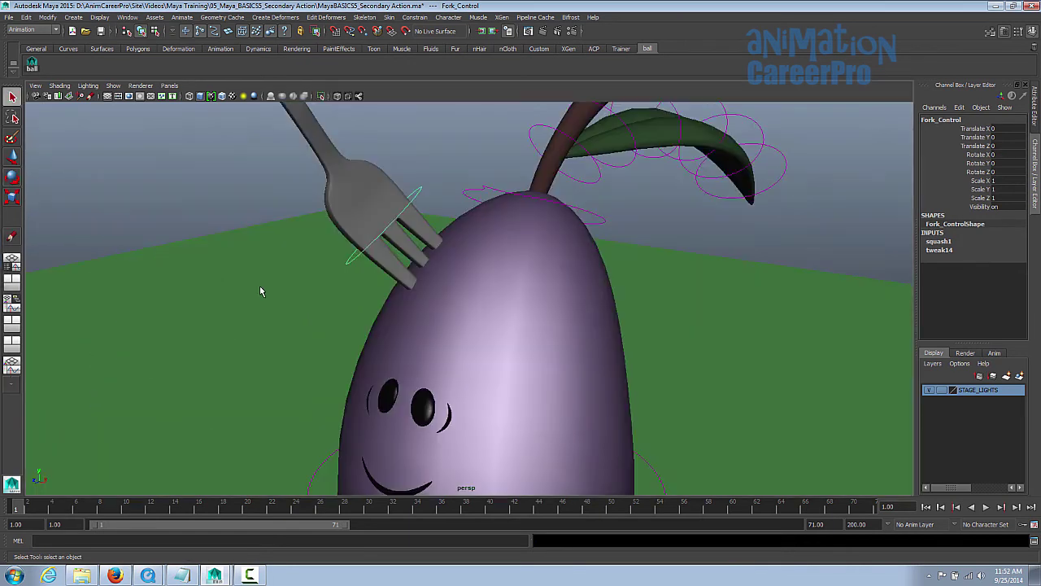
pyautogui.keyDown('alt'); pyautogui.moveTo(659, 305); pyautogui.dragTo(432, 322, button='right'); pyautogui.keyUp('alt')
pyautogui.keyDown('alt'); pyautogui.moveTo(433, 322); pyautogui.dragTo(532, 267); pyautogui.keyUp('alt')
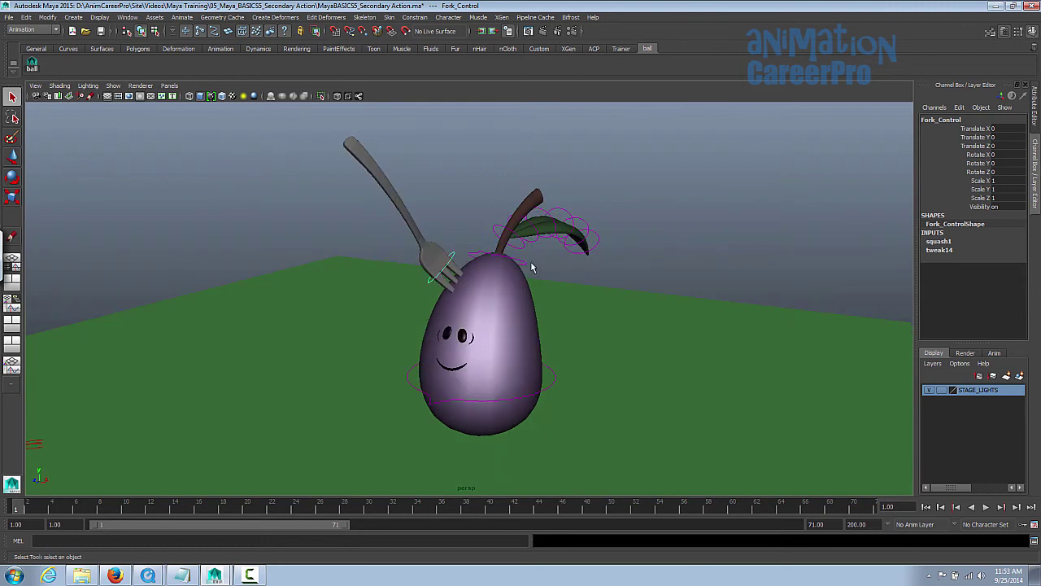
# Try rotating and moving the fork's control on the eggplant's head, undoing each test.
pyautogui.press('e')
pyautogui.moveTo(451, 250); pyautogui.dragTo(454, 267)
pyautogui.hotkey('ctrl', 'z')
pyautogui.click(437, 277)
pyautogui.keyDown('alt'); pyautogui.moveTo(438, 276); pyautogui.dragTo(513, 282, button='right'); pyautogui.keyUp('alt')
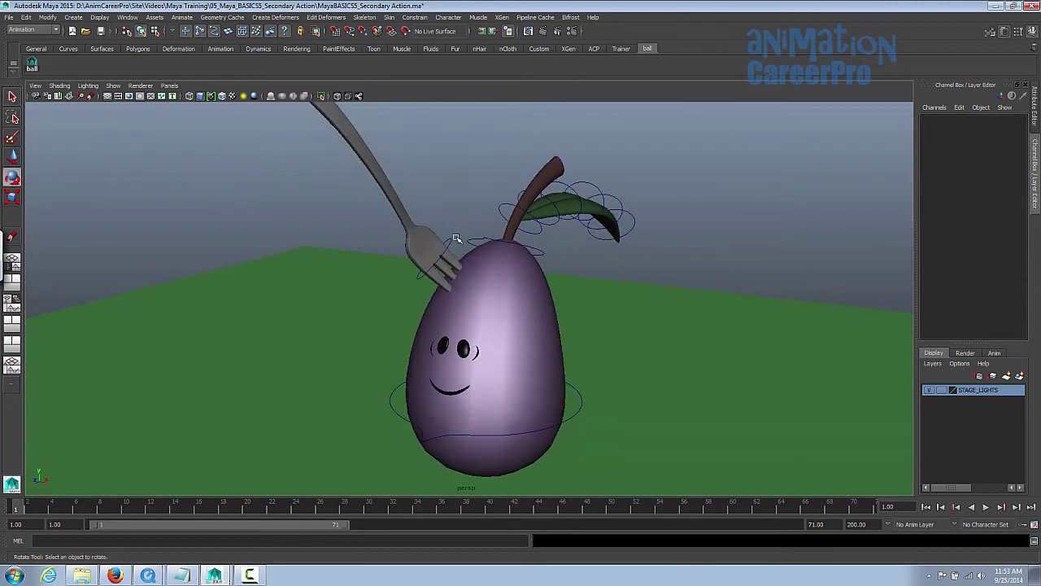
pyautogui.click(452, 239)
pyautogui.moveTo(465, 260)
pyautogui.mouseDown()
pyautogui.moveTo(468, 284)
pyautogui.moveTo(472, 251)
pyautogui.moveTo(454, 297)
pyautogui.moveTo(457, 266)
pyautogui.mouseUp()
pyautogui.hotkey('ctrl', 'z')
pyautogui.press('w')
pyautogui.moveTo(463, 285)
pyautogui.mouseDown()
pyautogui.moveTo(423, 253)
pyautogui.moveTo(442, 236)
pyautogui.moveTo(465, 268)
pyautogui.mouseUp()
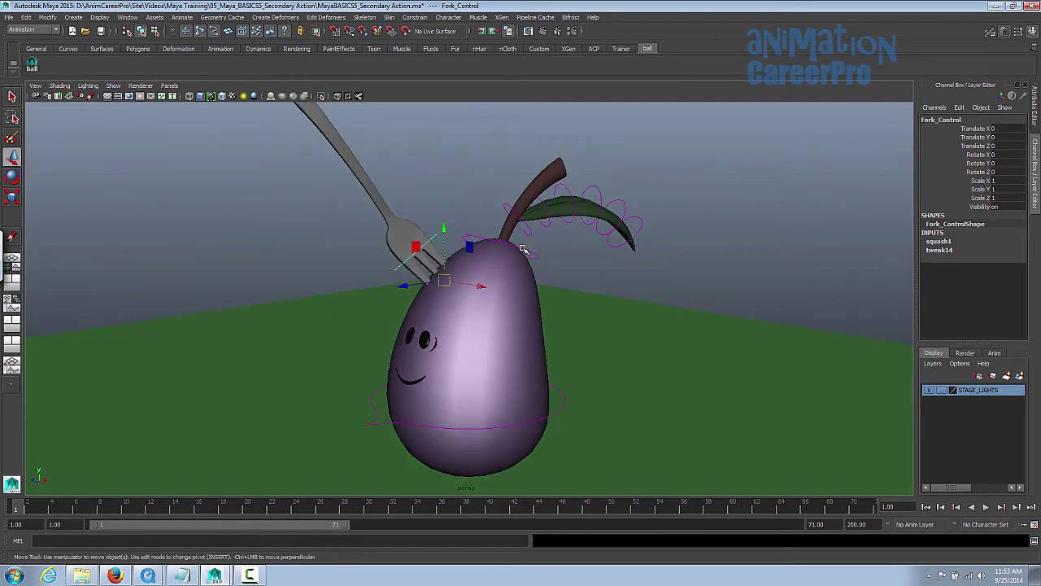
# Try moving the stem's control and rotating the leaf's base control, undoing each test.
pyautogui.click(523, 248)
pyautogui.moveTo(502, 239); pyautogui.dragTo(500, 218)
pyautogui.hotkey('ctrl', 'z')
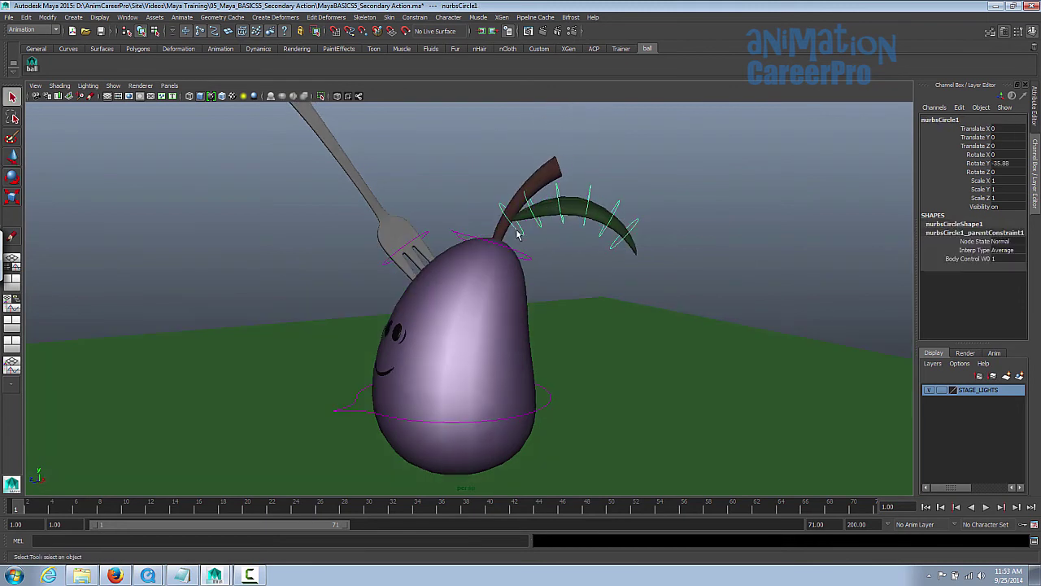
pyautogui.press('e')
pyautogui.moveTo(544, 184); pyautogui.dragTo(554, 215)
pyautogui.hotkey('ctrl', 'z')
# Select the leaf's control circles from the tip inward and try rotating them together and individually to bend the leaf.
pyautogui.click(636, 222)
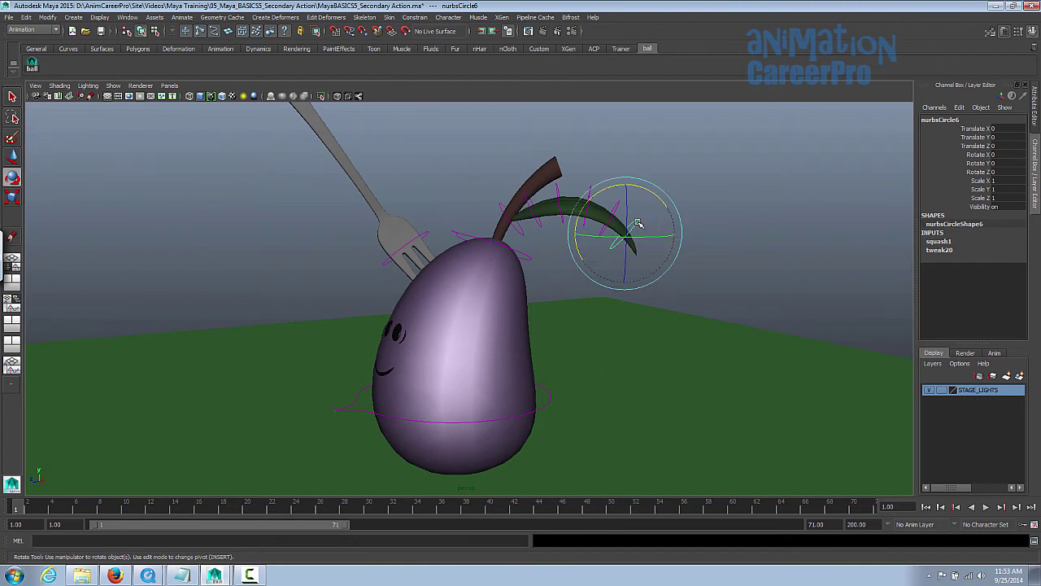
pyautogui.press('q')
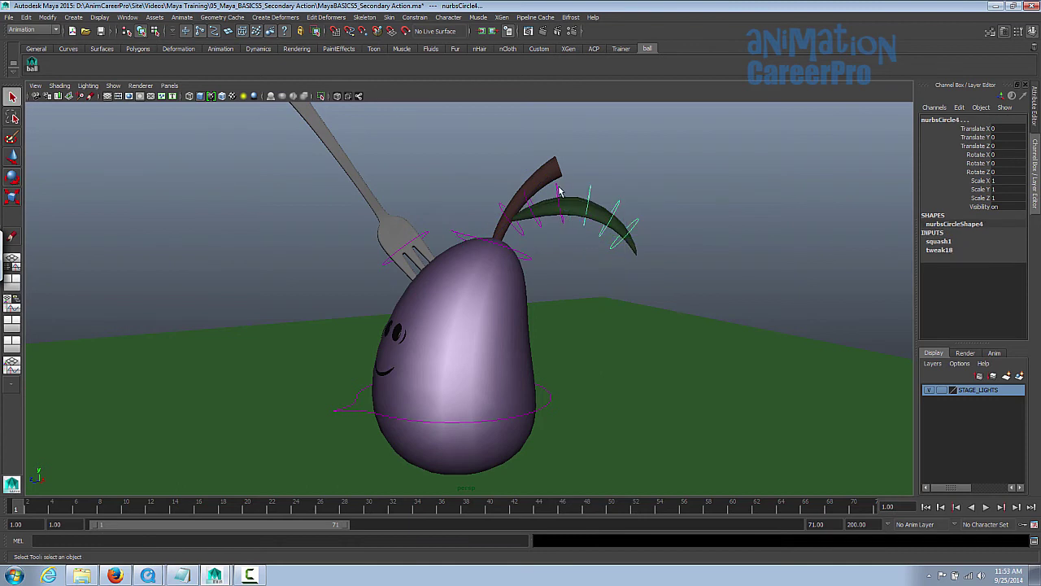
pyautogui.press('e')
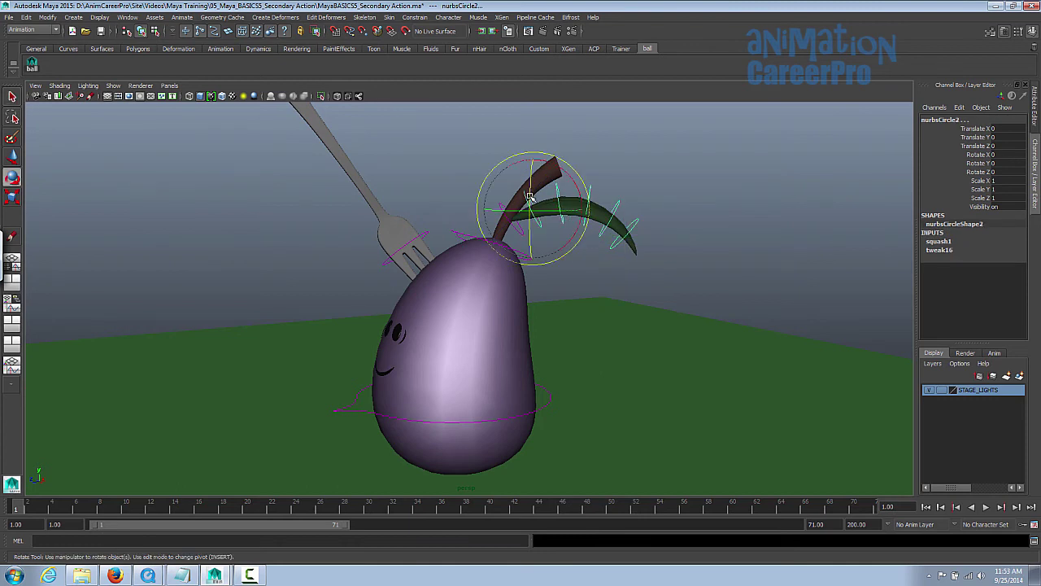
pyautogui.moveTo(553, 165); pyautogui.dragTo(561, 188)
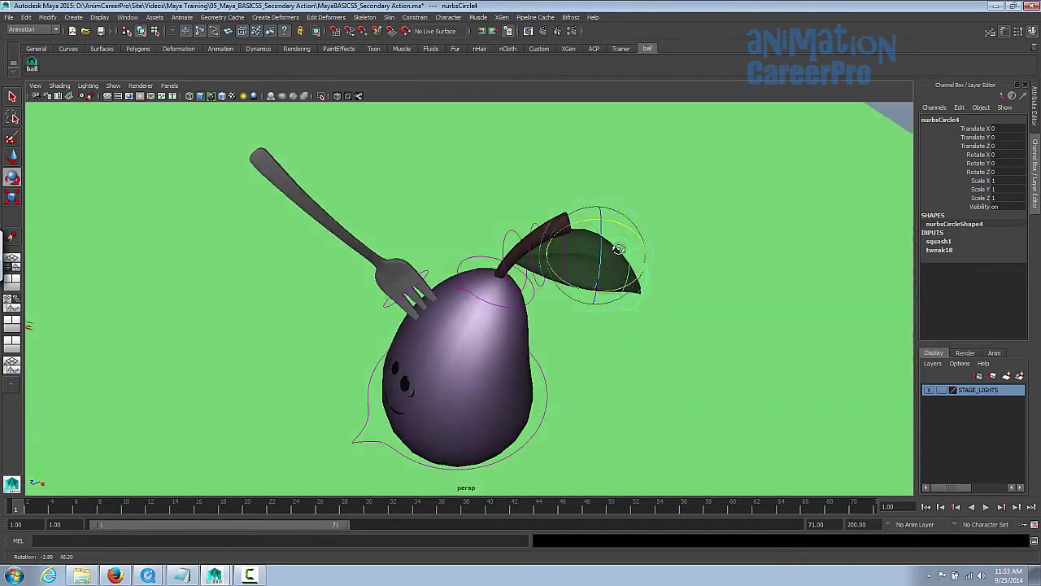
pyautogui.moveTo(598, 268)
pyautogui.mouseDown()
pyautogui.moveTo(609, 291)
pyautogui.moveTo(614, 280)
pyautogui.mouseUp()
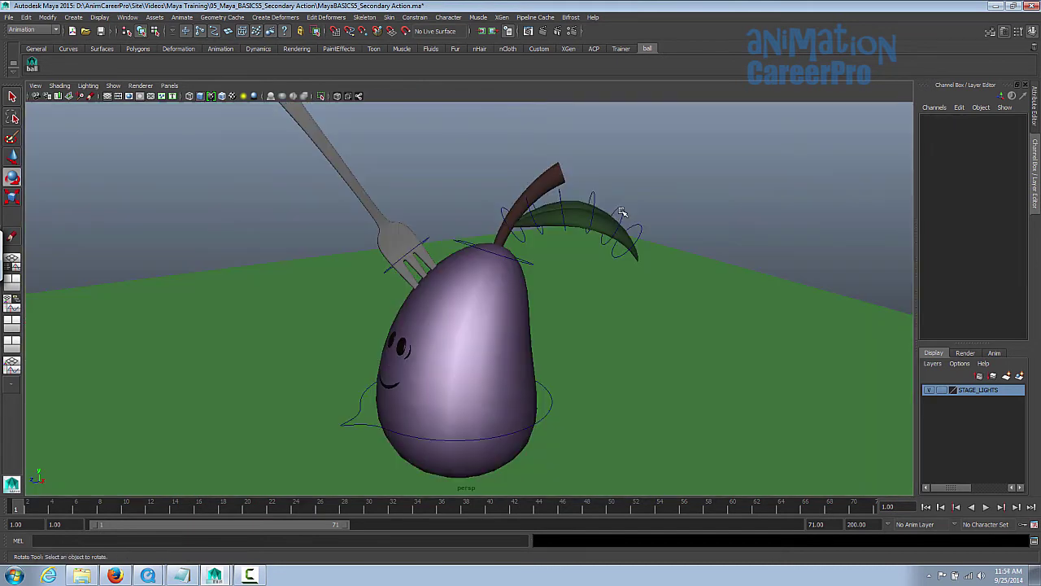
# Try rotating the outer control circles near the leaf tip, and undo the test changes.
pyautogui.click(622, 211)
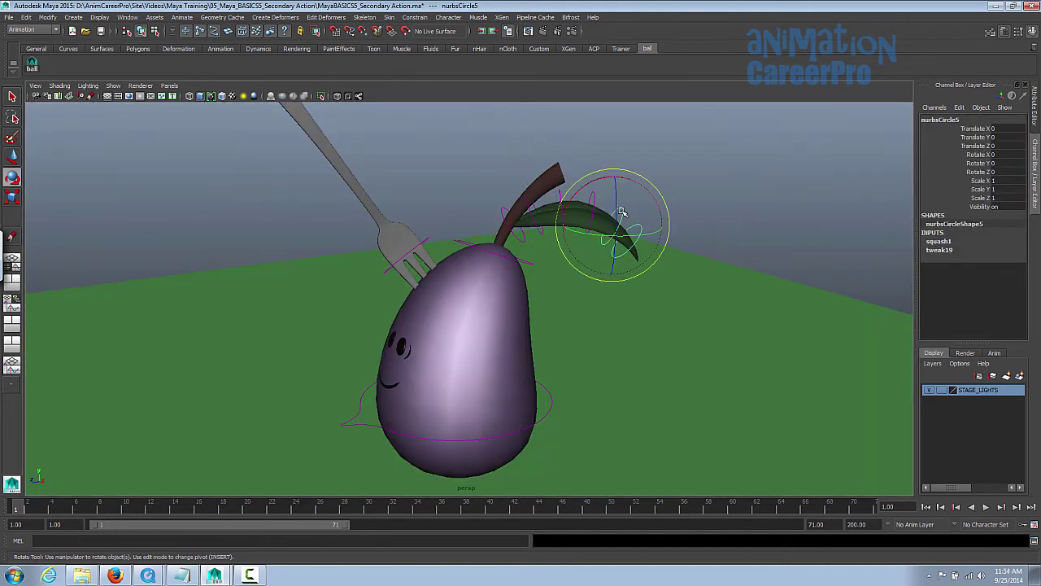
pyautogui.press('q')
pyautogui.moveTo(633, 180); pyautogui.dragTo(596, 187)
pyautogui.click(643, 217)
pyautogui.press('e')
pyautogui.keyDown('alt'); pyautogui.moveTo(631, 253); pyautogui.dragTo(638, 242); pyautogui.keyUp('alt')
pyautogui.hotkey('ctrl', 'z')
pyautogui.hotkey('ctrl', 'z')
pyautogui.hotkey('ctrl', 'z')
# Select the main body control and try moving and rotating the whole character, undoing each test.
pyautogui.keyDown('alt'); pyautogui.moveTo(543, 268); pyautogui.dragTo(578, 388); pyautogui.keyUp('alt')
pyautogui.click(554, 361)
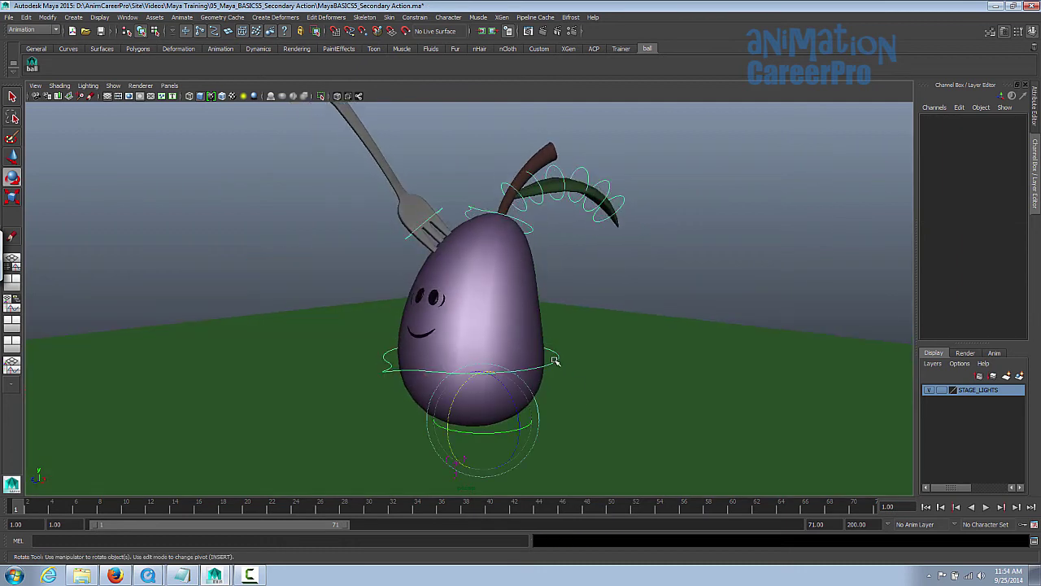
pyautogui.press('w')
pyautogui.moveTo(482, 419); pyautogui.dragTo(456, 328)
pyautogui.hotkey('ctrl', 'z')
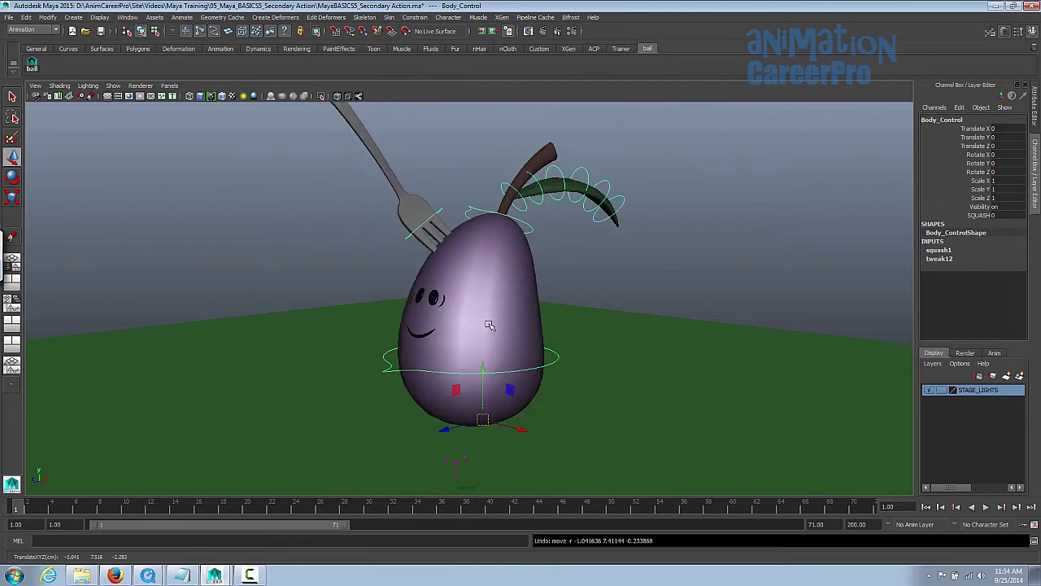
pyautogui.press('e')
pyautogui.moveTo(488, 388); pyautogui.dragTo(488, 418)
pyautogui.hotkey('ctrl', 'z')
pyautogui.moveTo(582, 414)
pyautogui.keyDown('alt'); pyautogui.mouseDown()
pyautogui.moveTo(595, 405)
pyautogui.moveTo(563, 413)
pyautogui.moveTo(572, 410)
pyautogui.mouseUp(); pyautogui.keyUp('alt')
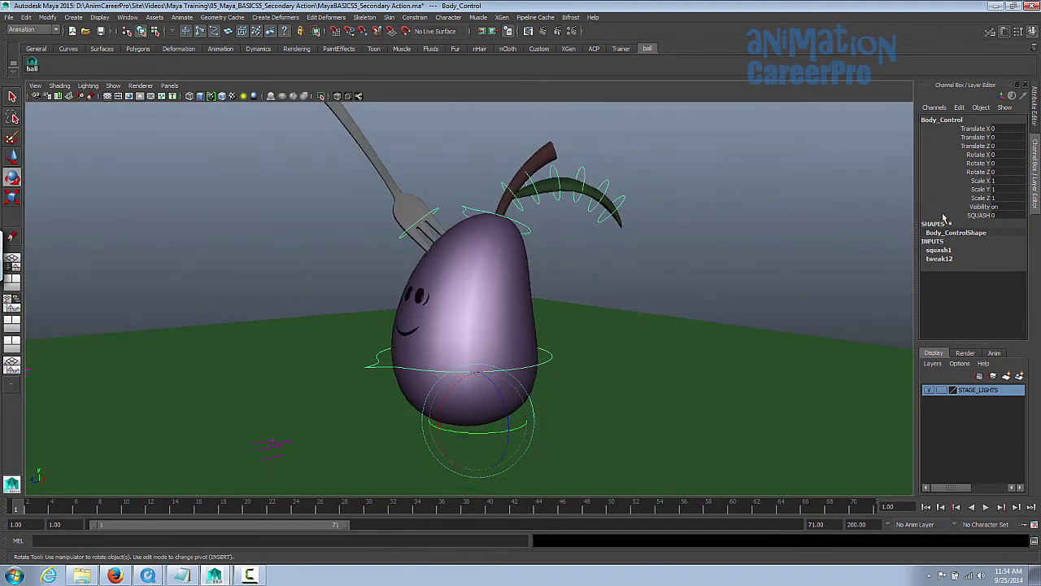
# Try stretching the body by sliding its SQUASH attribute to about -3.6, and undo the change.
pyautogui.click(973, 216)
pyautogui.keyDown('alt'); pyautogui.moveTo(762, 283); pyautogui.dragTo(669, 324); pyautogui.keyUp('alt')
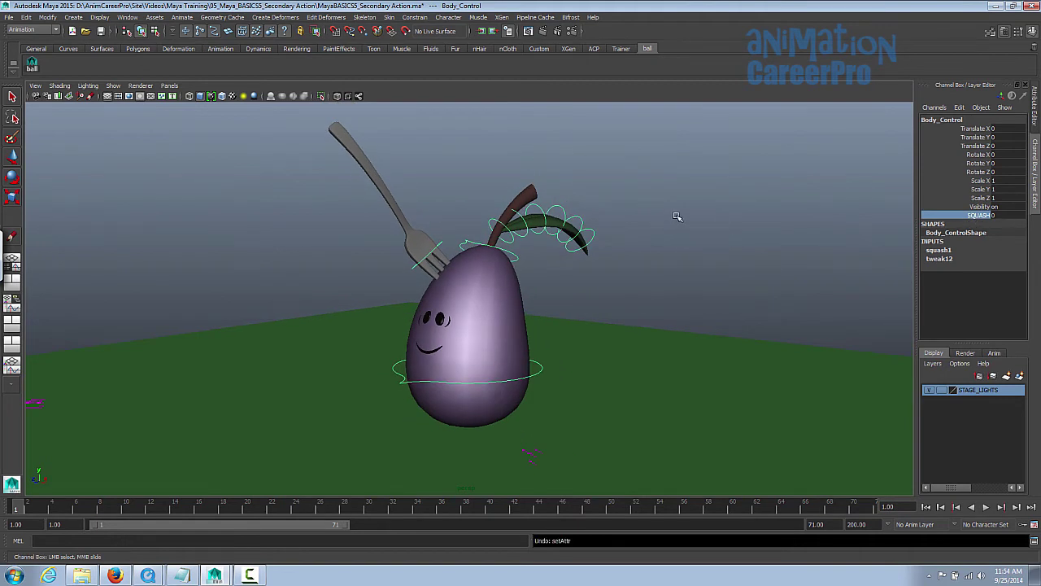
pyautogui.moveTo(678, 212); pyautogui.dragTo(659, 246, button='middle')
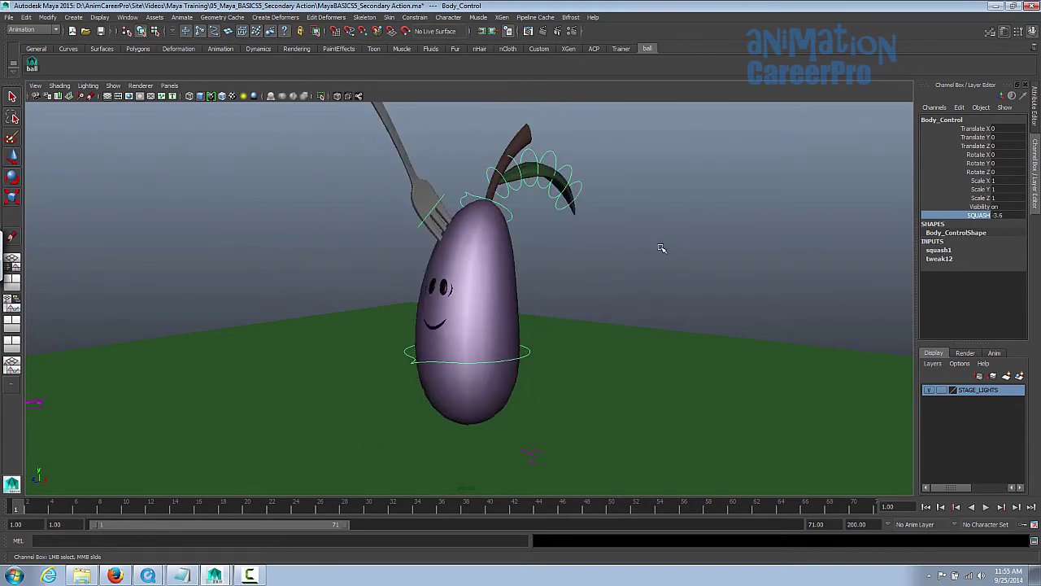
pyautogui.hotkey('ctrl', 'z')
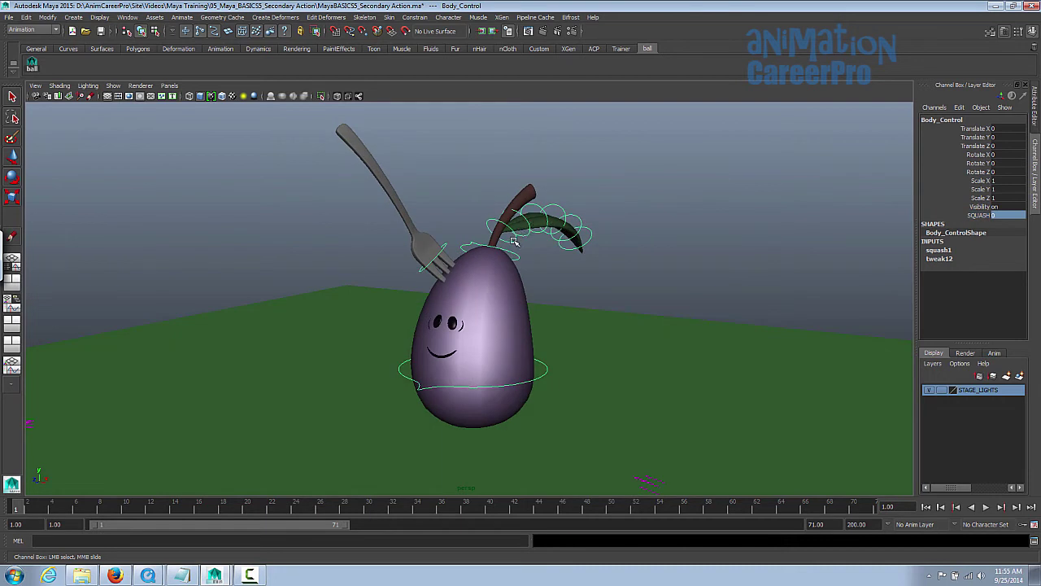
# Pull the leaf's base control away from the stem, and reset its translation and rotation values to 0.
pyautogui.click(512, 239)
pyautogui.press('w')
pyautogui.moveTo(525, 236); pyautogui.dragTo(720, 321)
pyautogui.keyDown('alt'); pyautogui.moveTo(799, 304); pyautogui.dragTo(753, 237); pyautogui.keyUp('alt')
pyautogui.moveTo(1002, 128); pyautogui.dragTo(1005, 164)
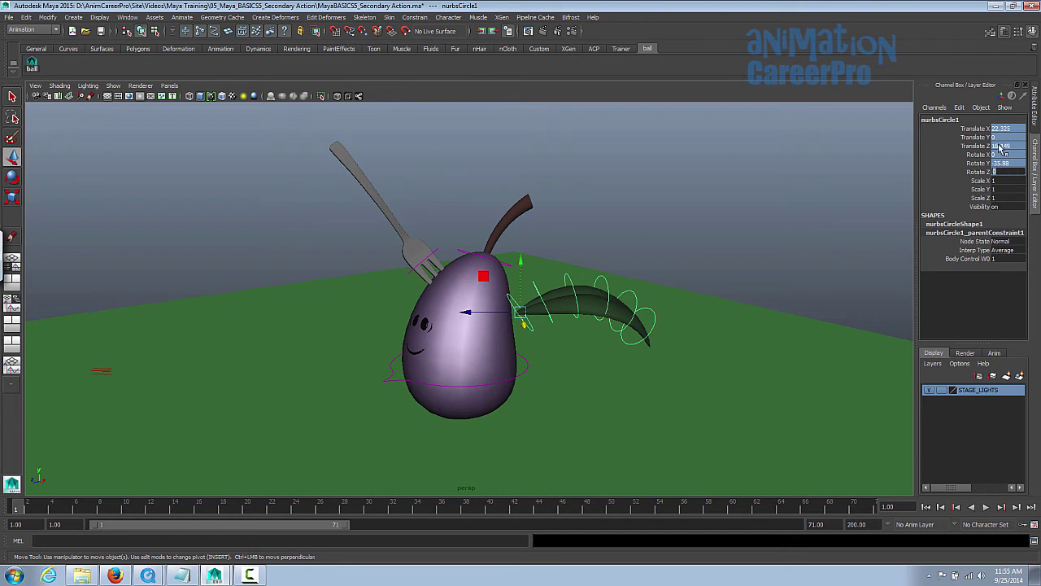
pyautogui.press('Return')
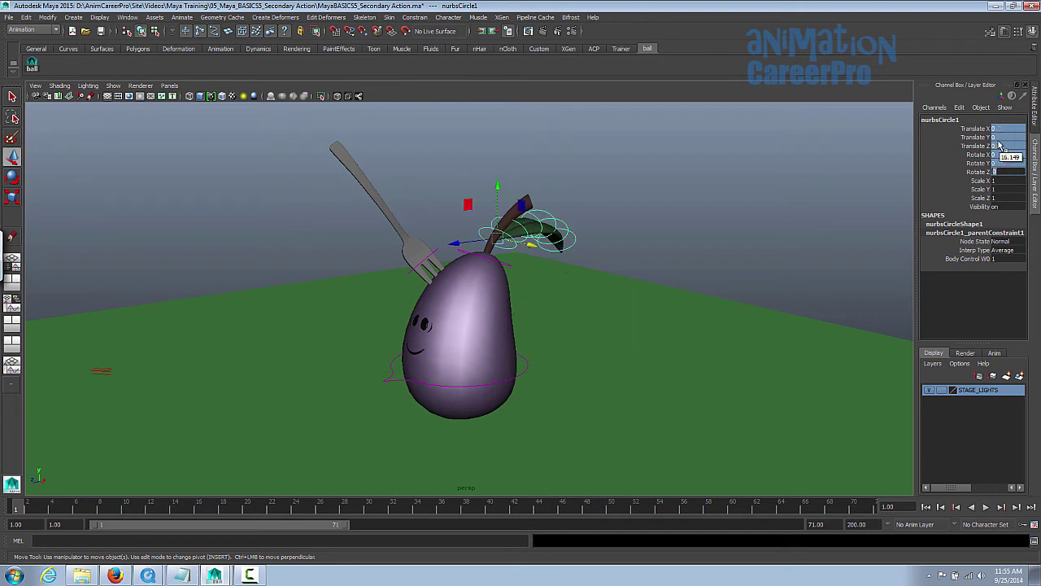
pyautogui.click(1006, 146)
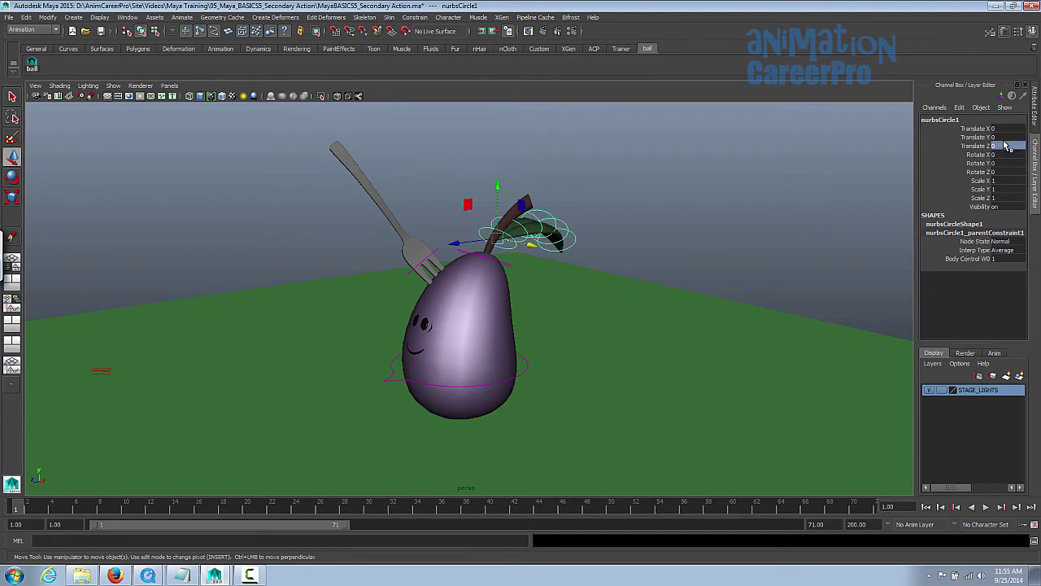
pyautogui.click(1002, 163)
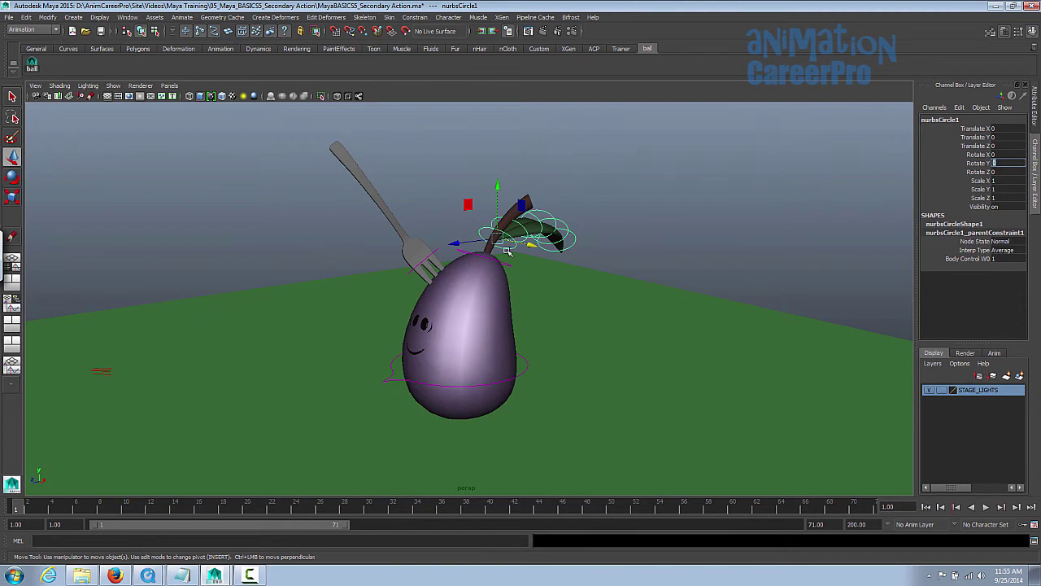
# Return to the multi-pane layout and move the body control along X to about -54.2, out of the camera view.
pyautogui.keyDown('alt'); pyautogui.moveTo(573, 322); pyautogui.dragTo(596, 345); pyautogui.keyUp('alt')
pyautogui.click(530, 380)
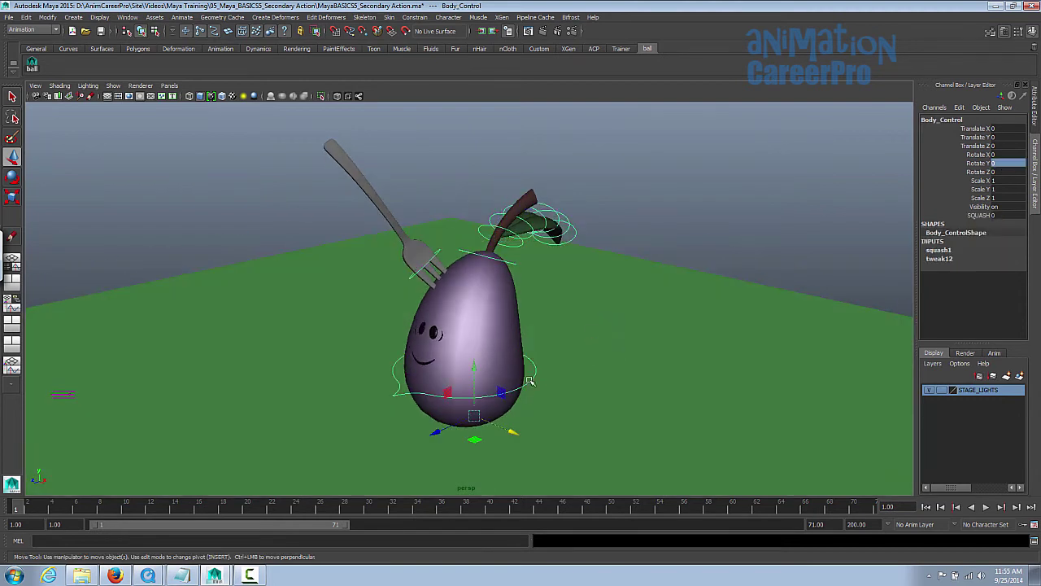
pyautogui.press('space')
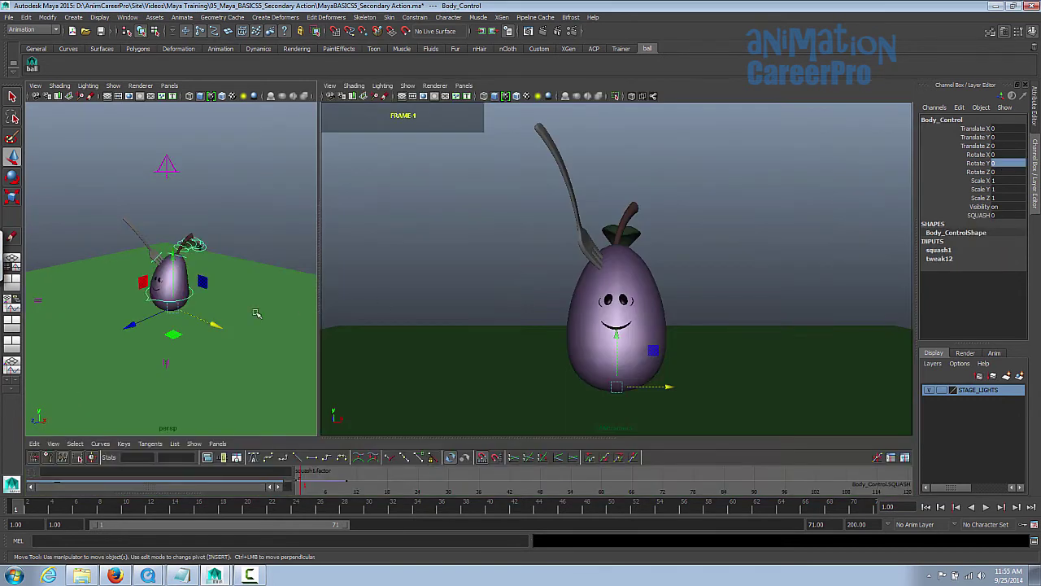
pyautogui.keyDown('alt'); pyautogui.moveTo(192, 317); pyautogui.dragTo(108, 293); pyautogui.keyUp('alt')
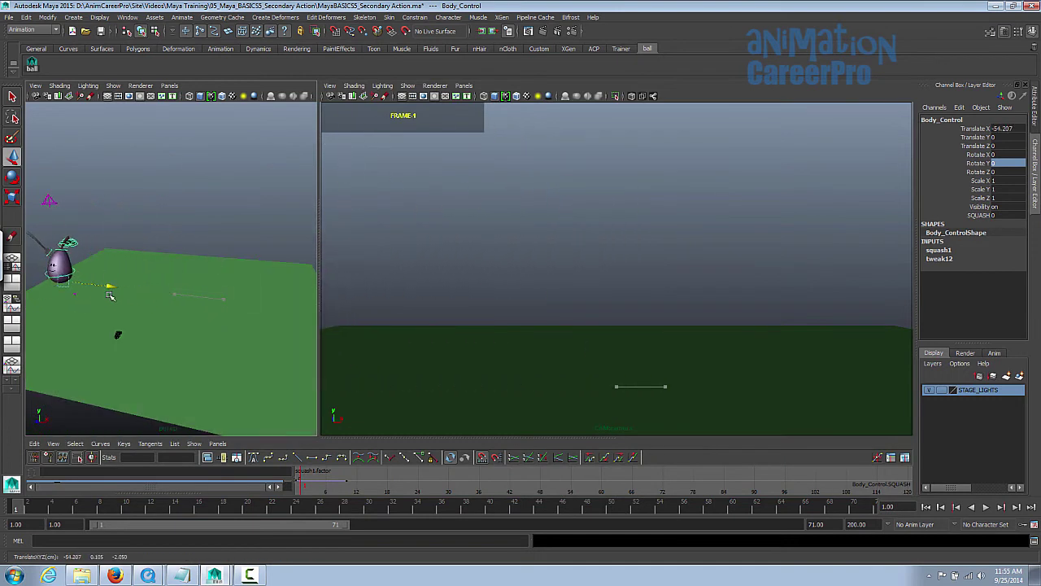
pyautogui.keyDown('alt'); pyautogui.moveTo(198, 265); pyautogui.dragTo(259, 253, button='middle'); pyautogui.keyUp('alt')
pyautogui.keyDown('alt'); pyautogui.moveTo(259, 254); pyautogui.dragTo(362, 257, button='right'); pyautogui.keyUp('alt')
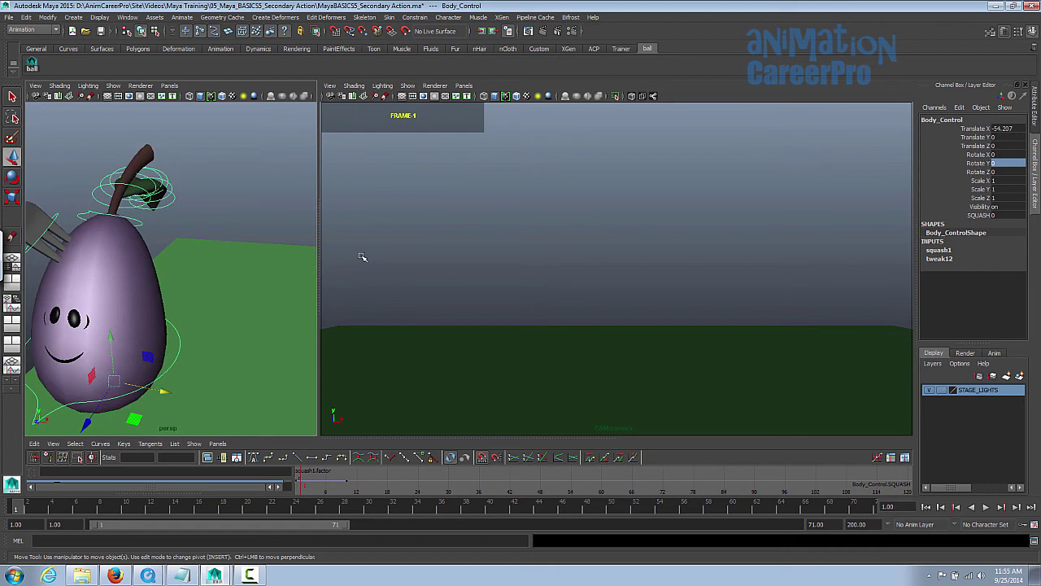
# Move the leaf's base control in front of the camera, to about X 53.4, Y -5.1, Z 40.1.
pyautogui.click(94, 197)
pyautogui.keyDown('alt'); pyautogui.moveTo(222, 225); pyautogui.dragTo(12, 250, button='right'); pyautogui.keyUp('alt')
pyautogui.keyDown('alt'); pyautogui.moveTo(122, 232); pyautogui.dragTo(407, 289); pyautogui.keyUp('alt')
pyautogui.keyDown('alt'); pyautogui.moveTo(301, 289); pyautogui.dragTo(291, 274); pyautogui.keyUp('alt')
pyautogui.keyDown('alt'); pyautogui.moveTo(291, 274); pyautogui.dragTo(220, 285, button='right'); pyautogui.keyUp('alt')
pyautogui.moveTo(205, 301); pyautogui.dragTo(158, 330)
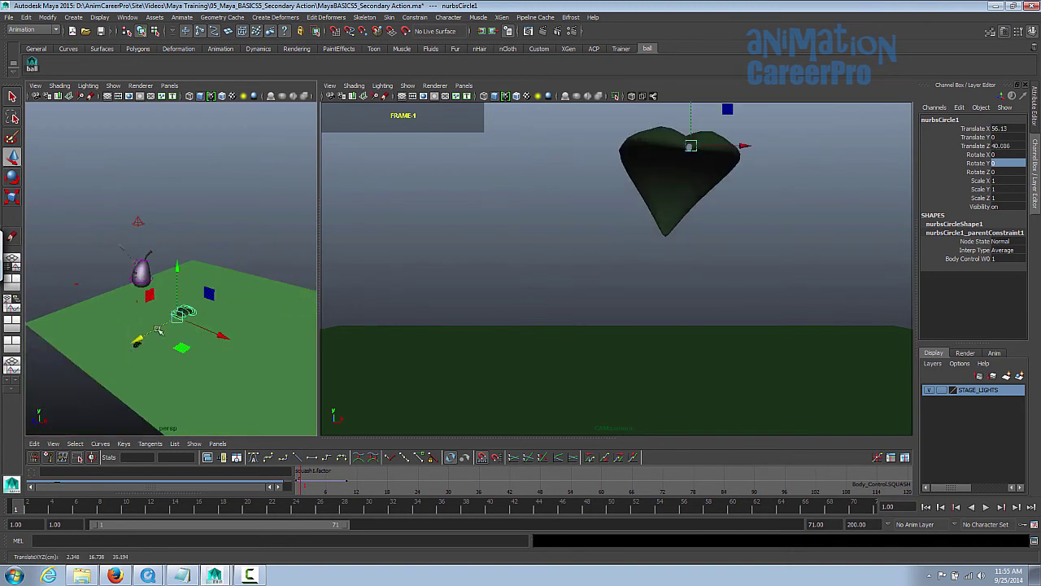
pyautogui.moveTo(178, 265); pyautogui.dragTo(178, 281)
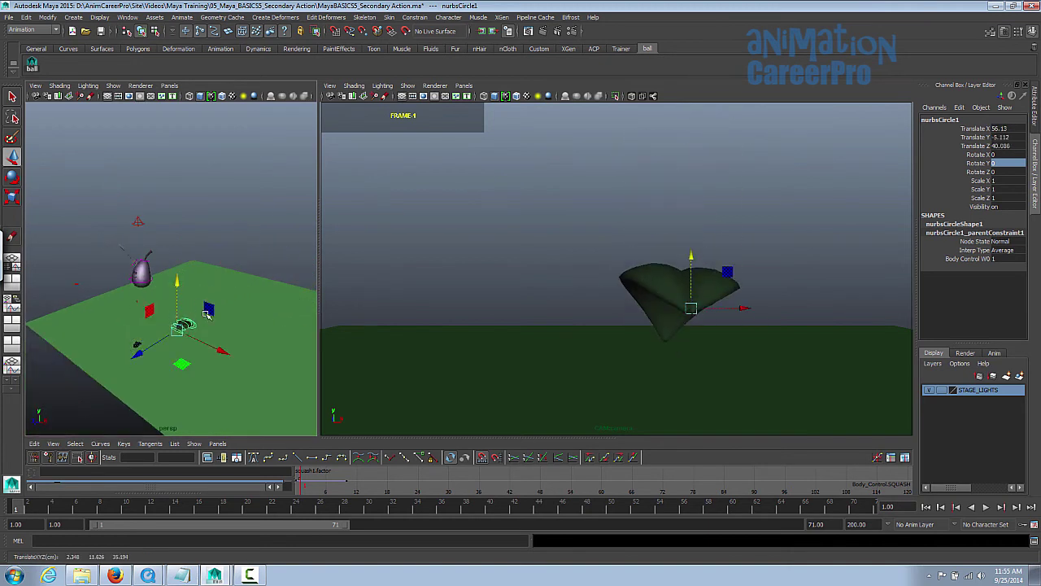
pyautogui.moveTo(224, 353); pyautogui.dragTo(214, 353)
# Rotate the leaf upright to about -50.9, -86.6, 141.0 and move its base to about X 54.4, Y -7.7, Z 36.1.
pyautogui.press('e')
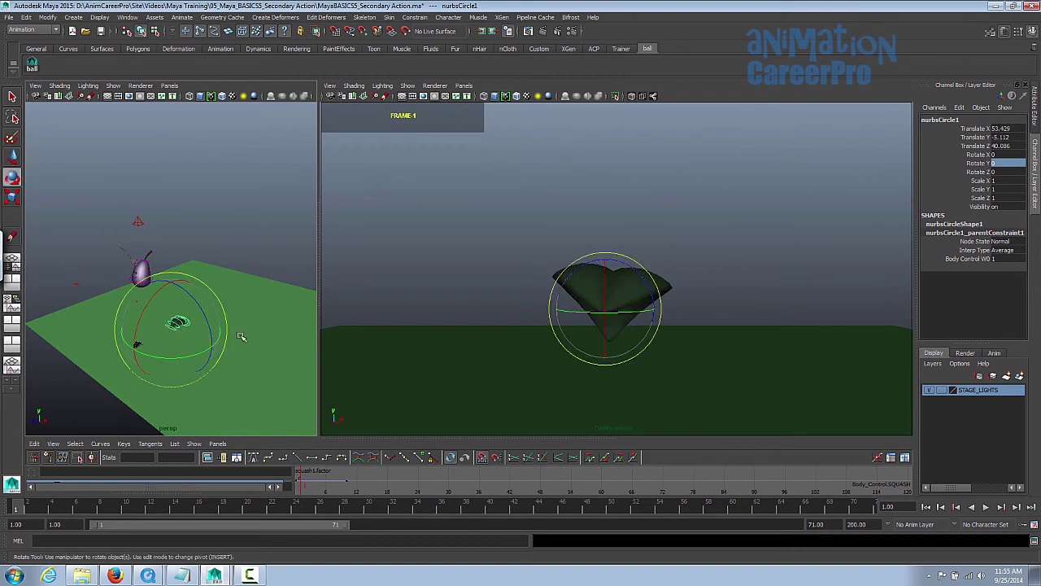
pyautogui.moveTo(605, 263); pyautogui.dragTo(598, 300)
pyautogui.press('w')
pyautogui.moveTo(606, 356); pyautogui.dragTo(604, 433)
pyautogui.keyDown('alt'); pyautogui.moveTo(260, 291); pyautogui.dragTo(212, 304, button='right'); pyautogui.keyUp('alt')
pyautogui.moveTo(130, 338); pyautogui.dragTo(137, 333)
pyautogui.keyDown('alt'); pyautogui.moveTo(193, 307); pyautogui.dragTo(215, 295); pyautogui.keyUp('alt')
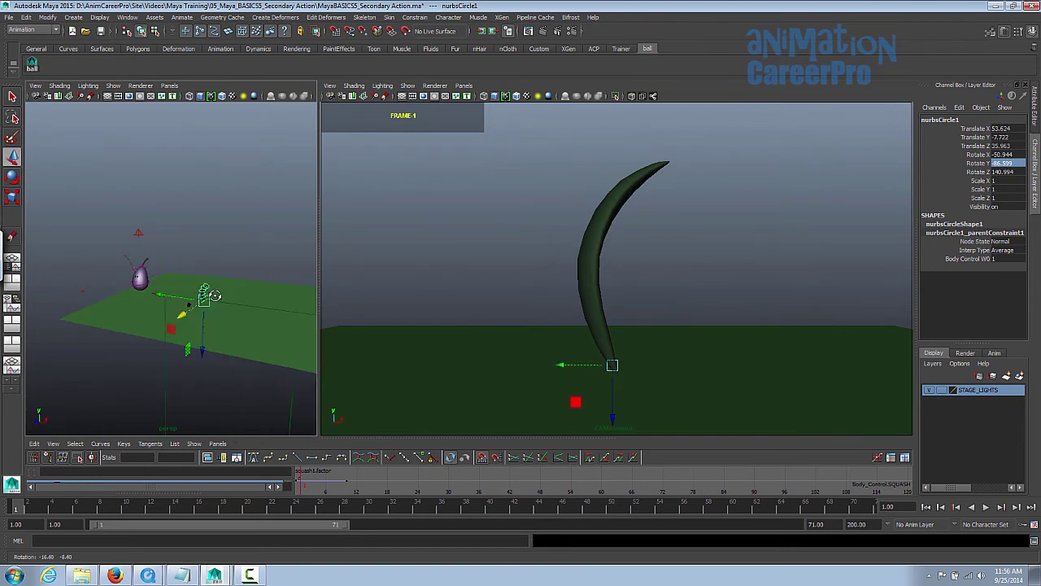
pyautogui.keyDown('alt'); pyautogui.moveTo(215, 295); pyautogui.dragTo(217, 302); pyautogui.keyUp('alt')
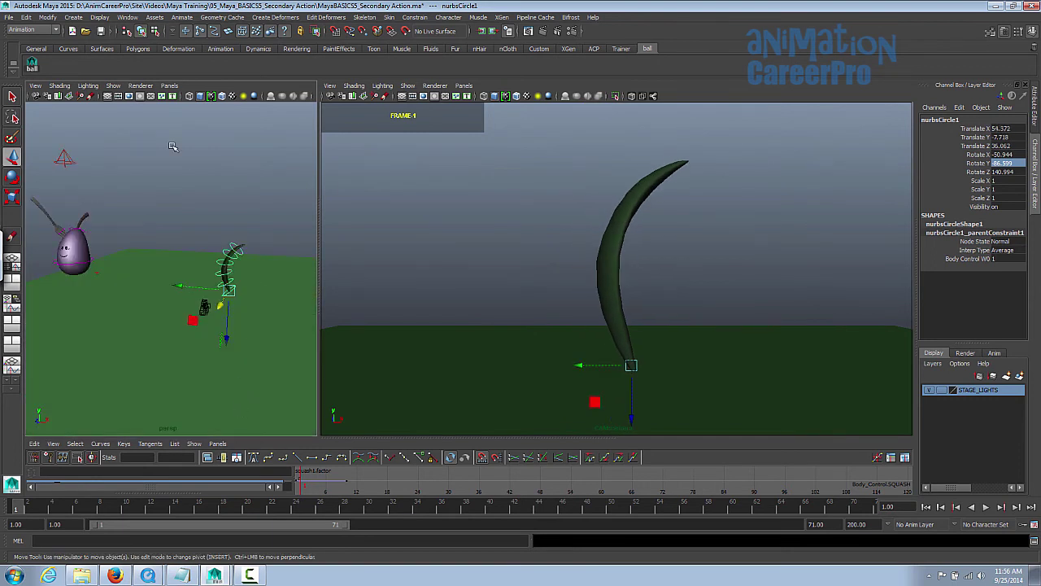
# Show the ACP shelf, select all the leaf's control circles, and frame the leaf in the perspective view.
pyautogui.click(594, 49)
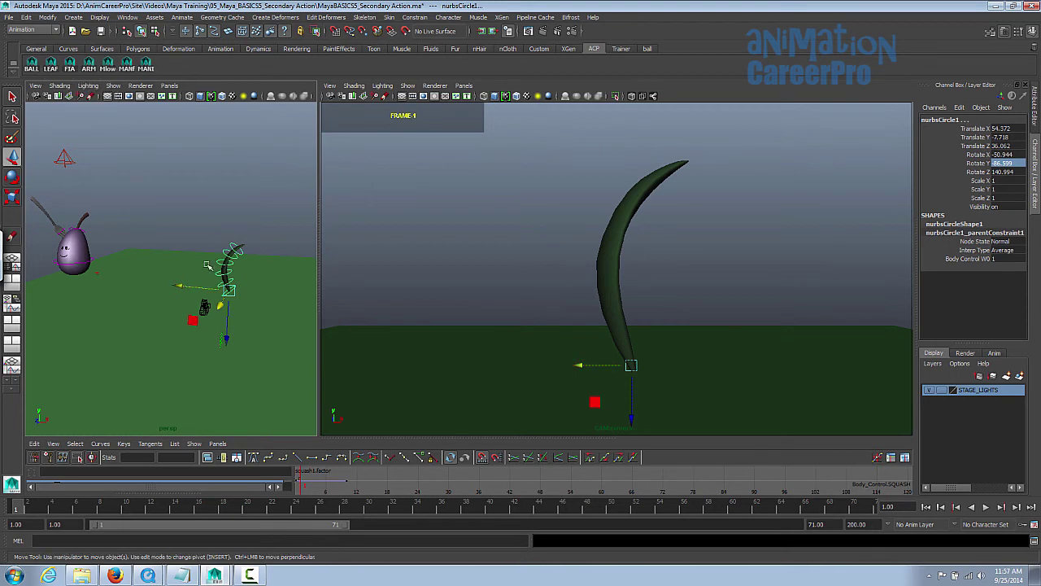
pyautogui.press('f')
pyautogui.keyDown('alt'); pyautogui.moveTo(200, 228); pyautogui.dragTo(189, 240, button='right'); pyautogui.keyUp('alt')
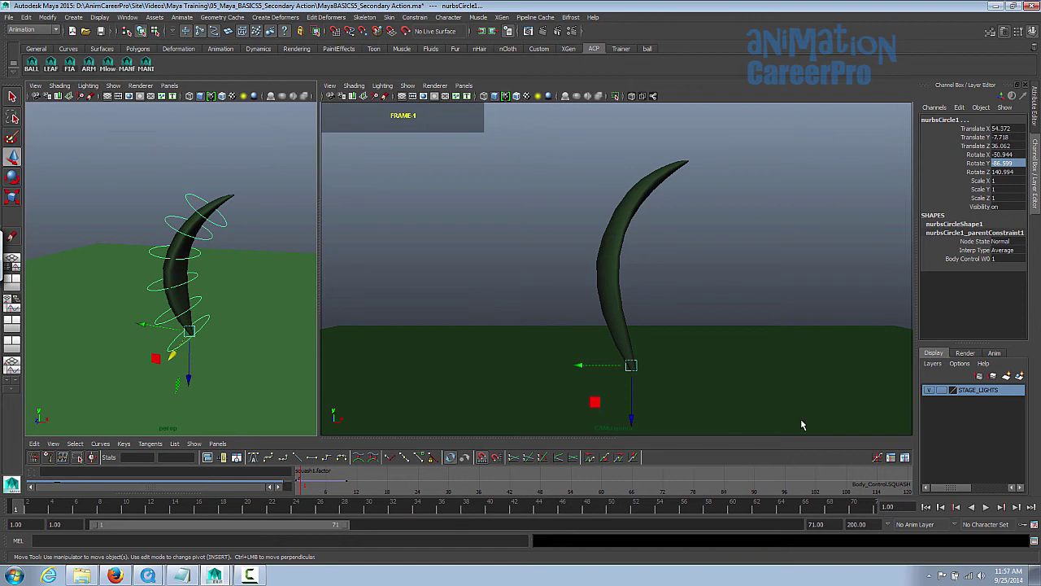
# Open the Script Editor, clear all its history and input, and reposition its window beside the leaf.
pyautogui.click(642, 100)
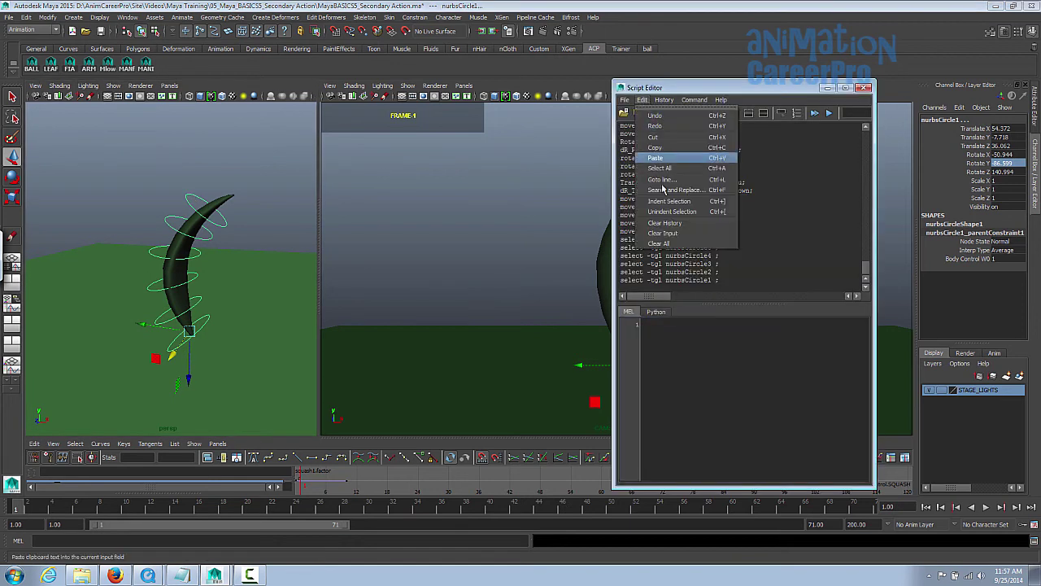
pyautogui.click(668, 243)
pyautogui.moveTo(648, 95); pyautogui.dragTo(653, 88)
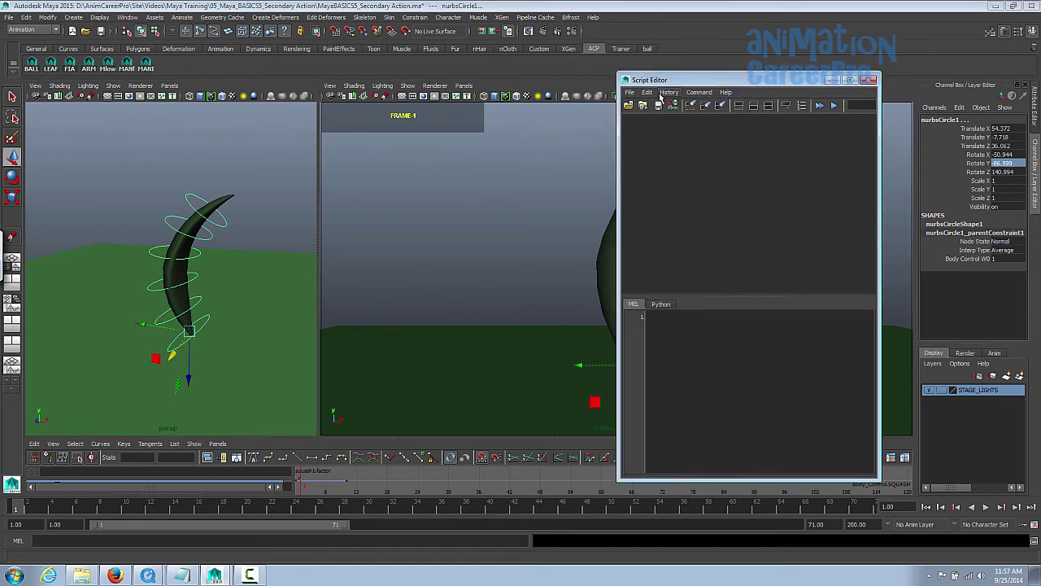
# Select the leaf's six control circles from tip to base, highlight the recorded selection commands in the Script Editor, and open the Shelf Editor.
pyautogui.click(186, 197)
pyautogui.keyDown('shift'); pyautogui.click(165, 228); pyautogui.keyUp('shift')
pyautogui.keyDown('shift'); pyautogui.click(153, 251); pyautogui.keyUp('shift')
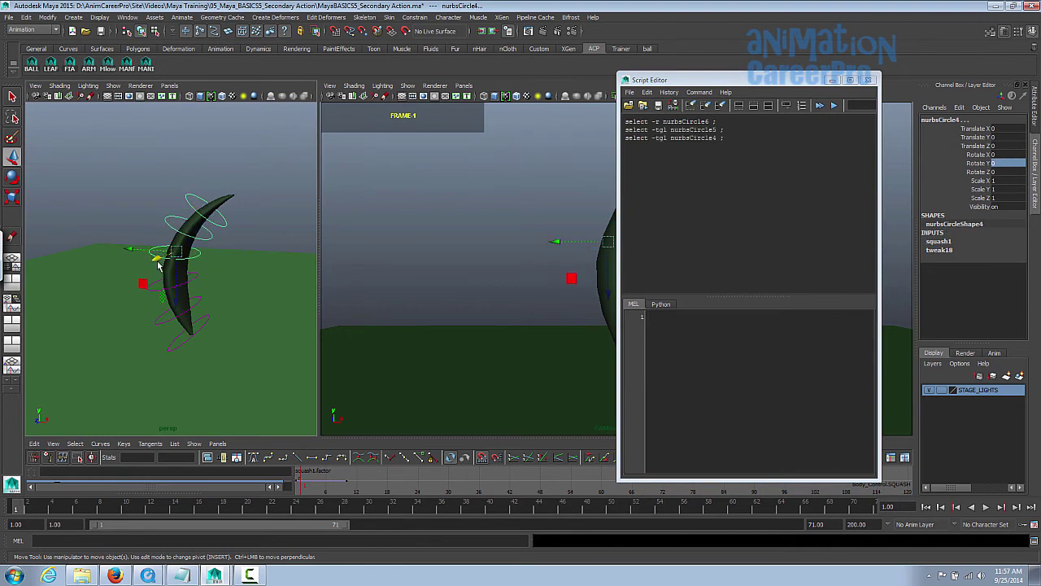
pyautogui.press('q')
pyautogui.keyDown('shift'); pyautogui.click(160, 283); pyautogui.keyUp('shift')
pyautogui.keyDown('shift'); pyautogui.click(175, 320); pyautogui.keyUp('shift')
pyautogui.keyDown('shift'); pyautogui.click(178, 335); pyautogui.keyUp('shift')
pyautogui.moveTo(726, 179); pyautogui.dragTo(625, 121)
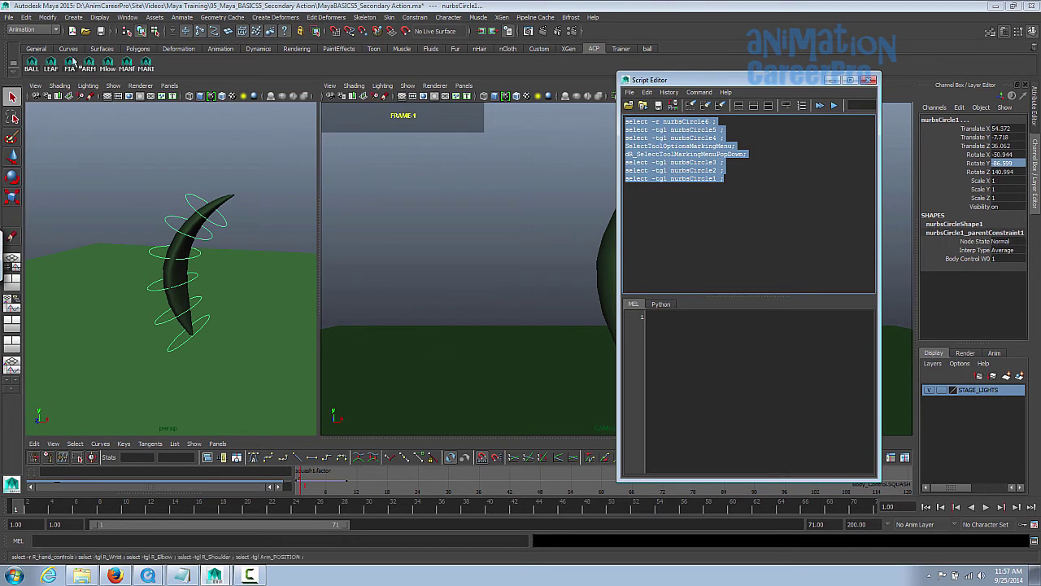
pyautogui.click(13, 65)
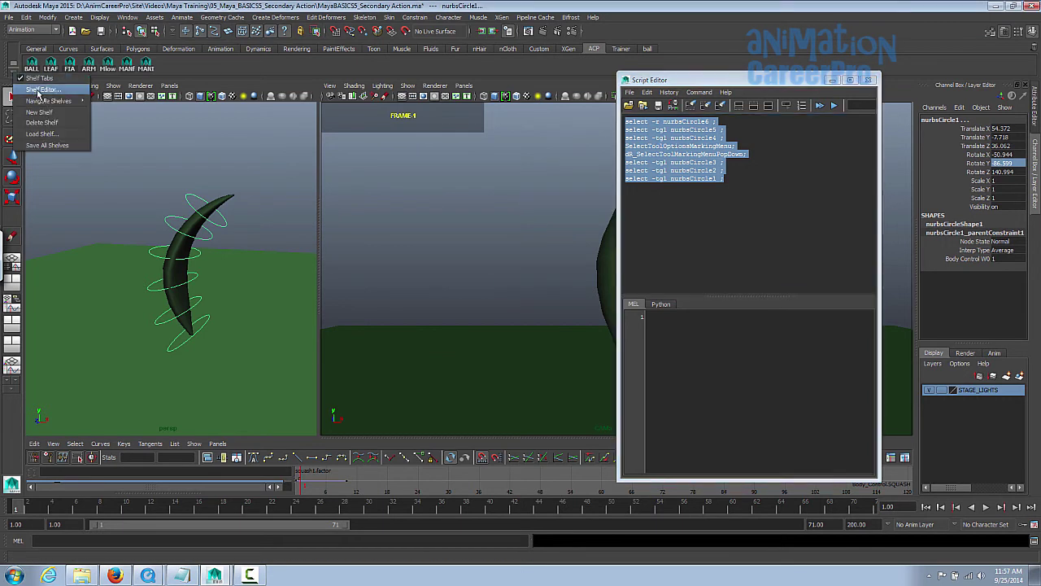
pyautogui.click(37, 95)
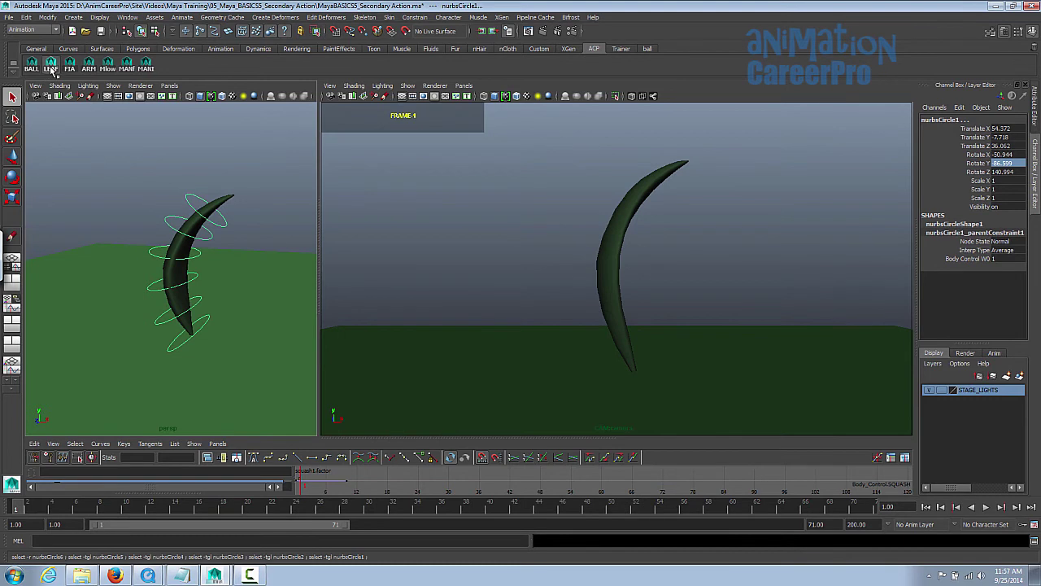
# Select all the leaf's controls with the LEAF shelf script and key them at frame 1.
pyautogui.click(97, 144)
pyautogui.click(50, 64)
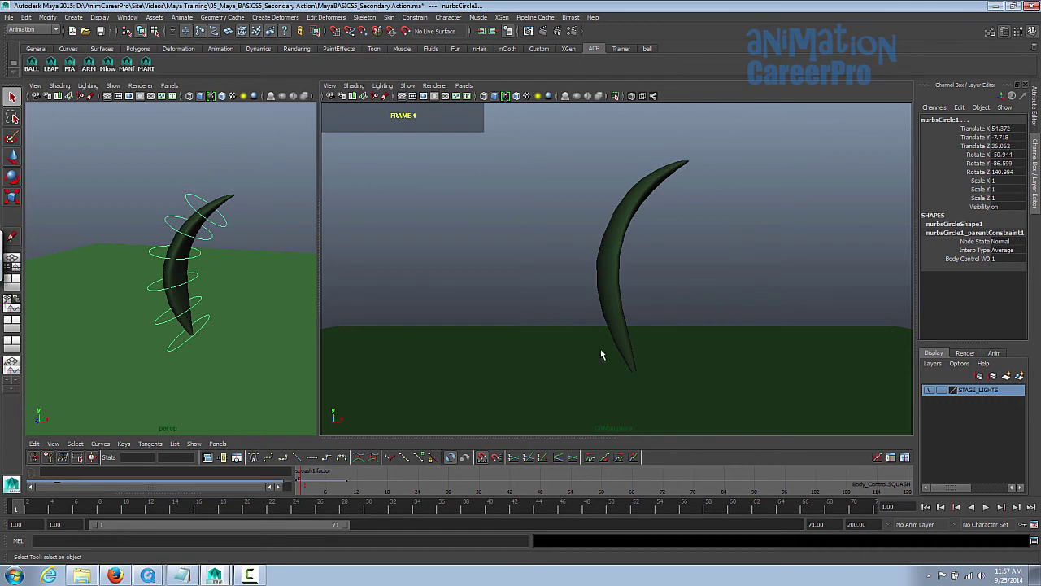
pyautogui.press('s')
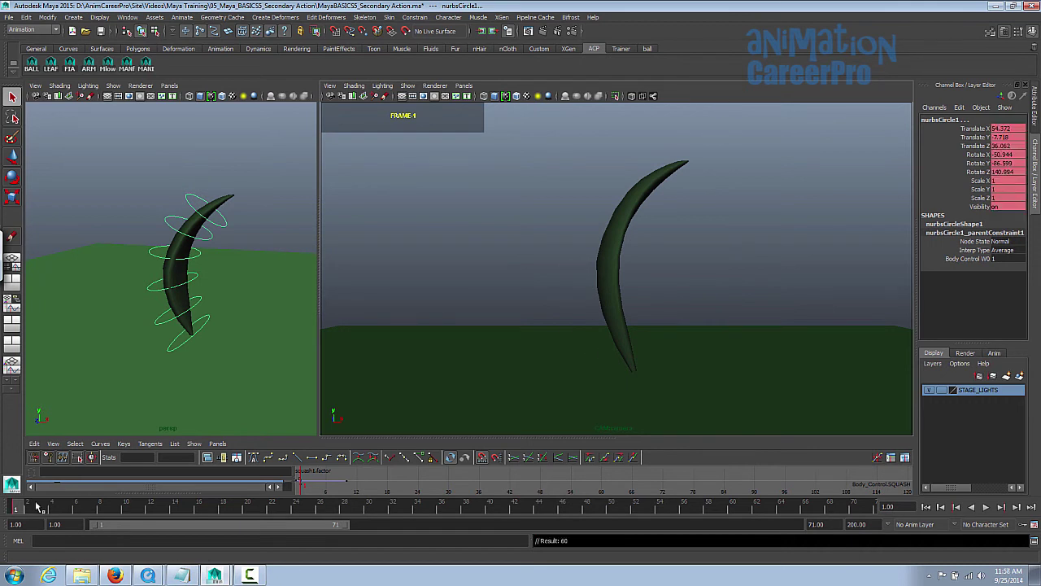
pyautogui.hotkey('alt', 'v')
pyautogui.click(18, 514)
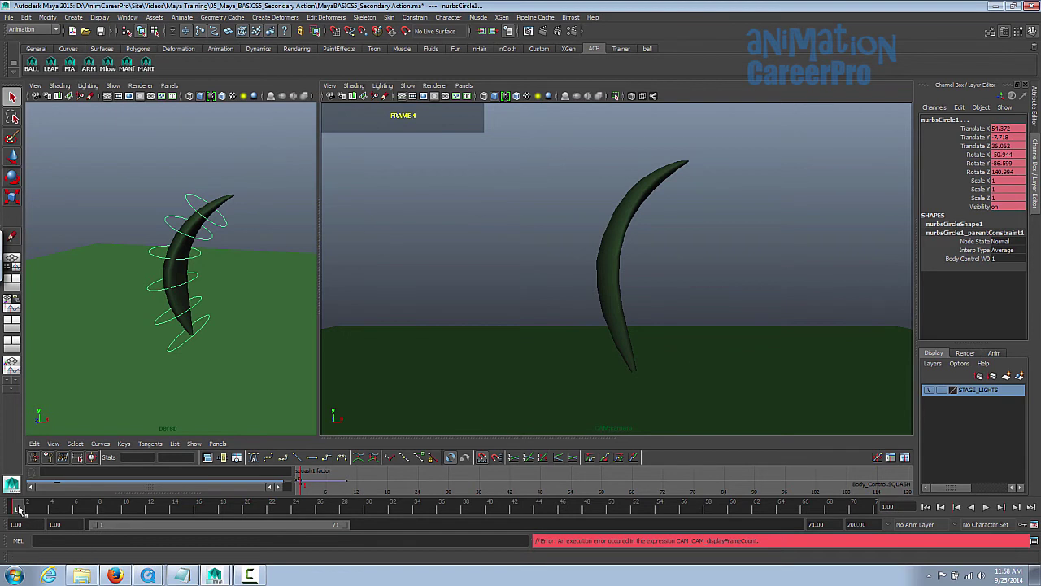
# At frame 6, rotate the leaf's base control to about -26.1 in Rotate X.
pyautogui.moveTo(21, 508)
pyautogui.mouseDown()
pyautogui.moveTo(68, 512)
pyautogui.moveTo(18, 518)
pyautogui.moveTo(77, 508)
pyautogui.mouseUp()
pyautogui.keyDown('alt'); pyautogui.moveTo(269, 251); pyautogui.dragTo(249, 279); pyautogui.keyUp('alt')
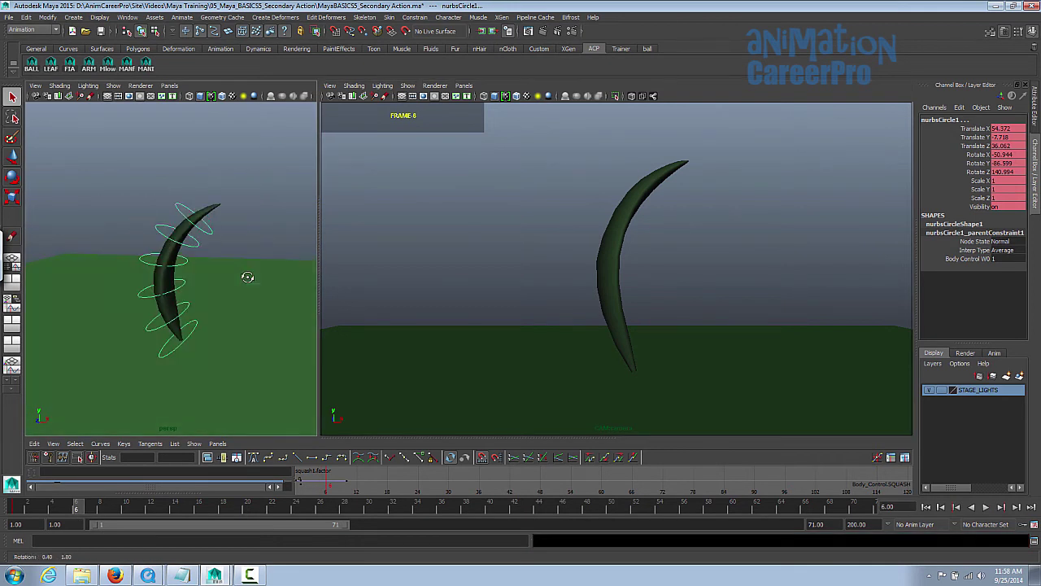
pyautogui.press('e')
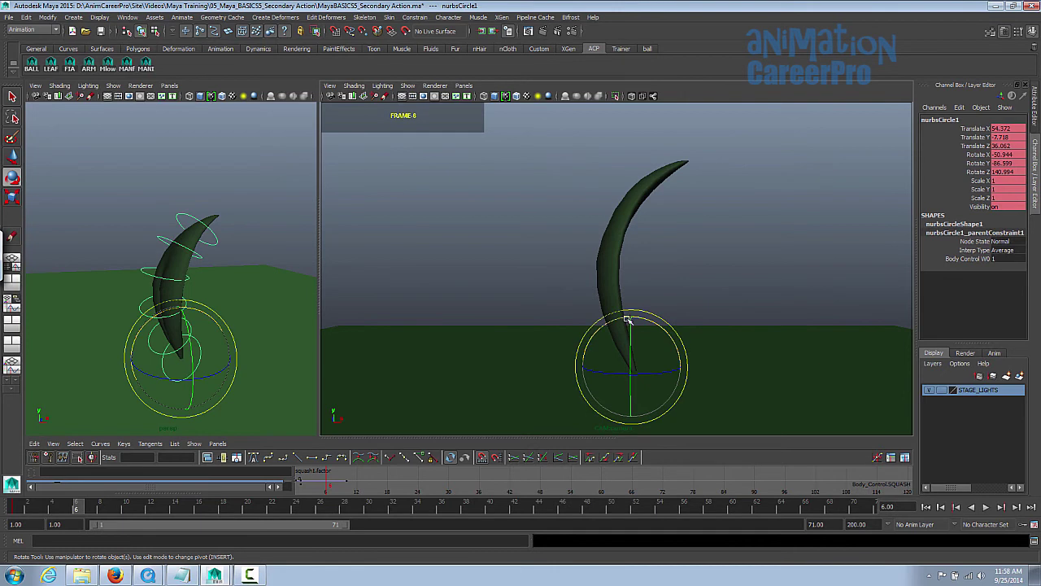
pyautogui.press('q')
pyautogui.click(202, 353)
pyautogui.press('e')
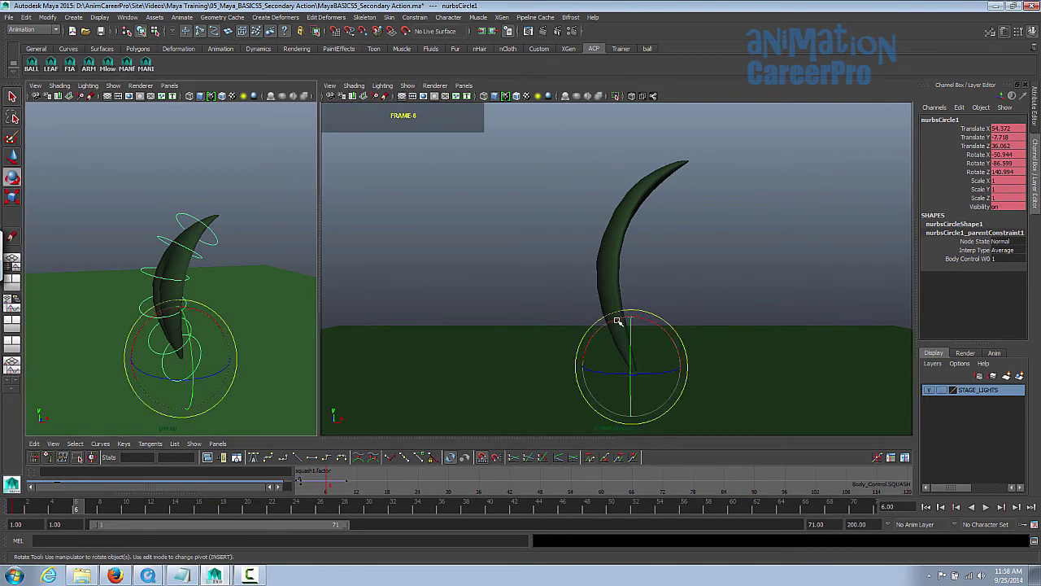
pyautogui.moveTo(618, 321); pyautogui.dragTo(598, 328)
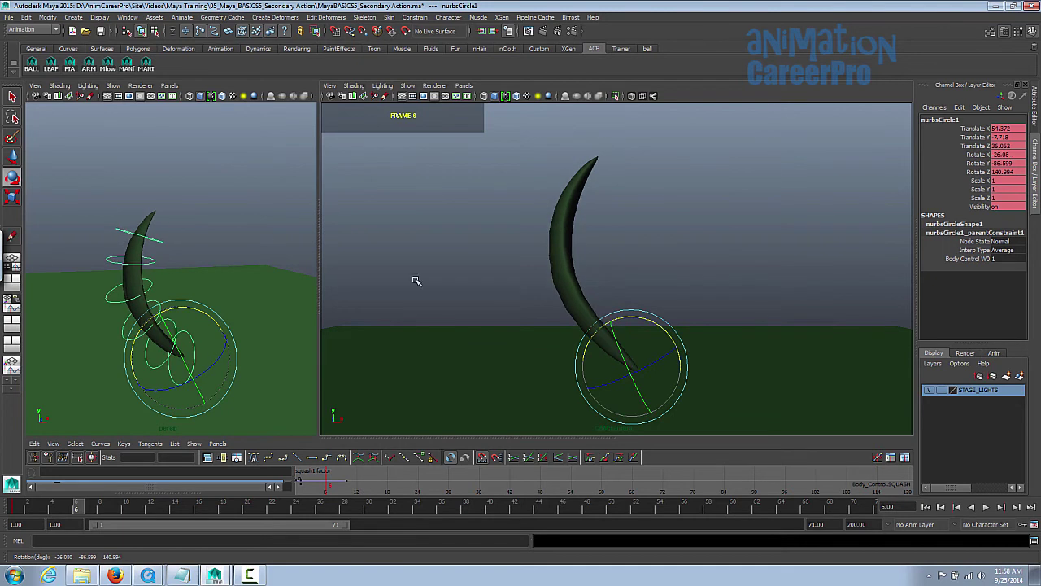
# Rotate the leaf's three upper controls to about -6.2 in Rotate X and key all leaf controls at frame 6.
pyautogui.click(154, 299)
pyautogui.moveTo(95, 210); pyautogui.dragTo(99, 207)
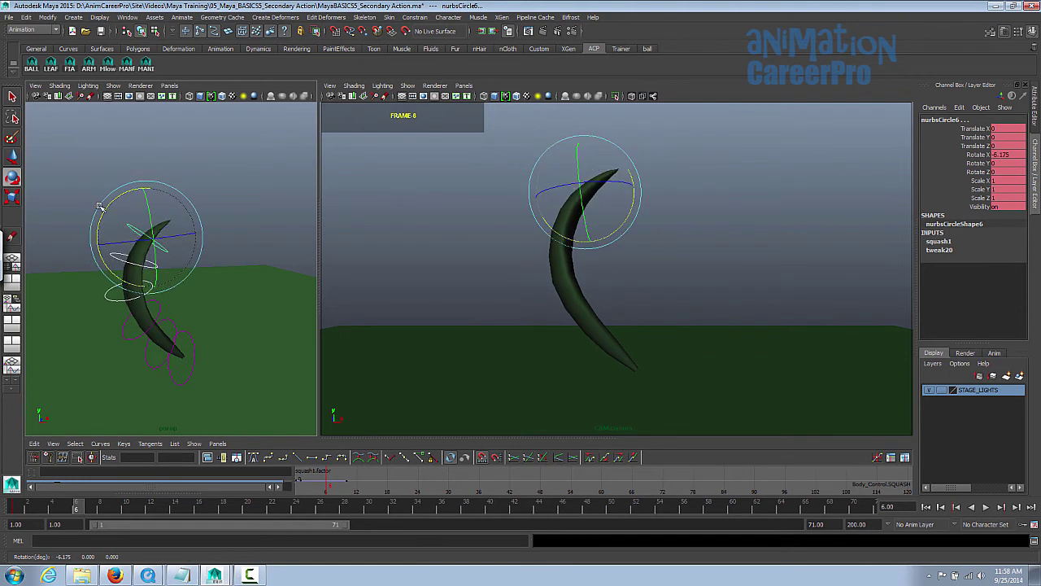
pyautogui.click(51, 69)
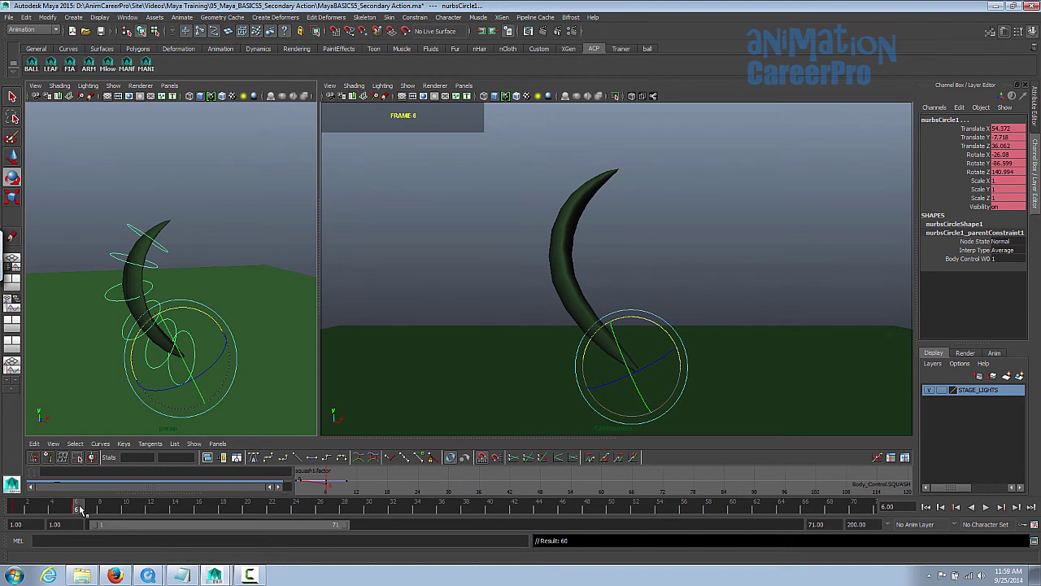
# Play back the leaf animation and flip repeatedly between the keyed poses at frames 1 and 6 to compare them.
pyautogui.hotkey('alt', 'v')
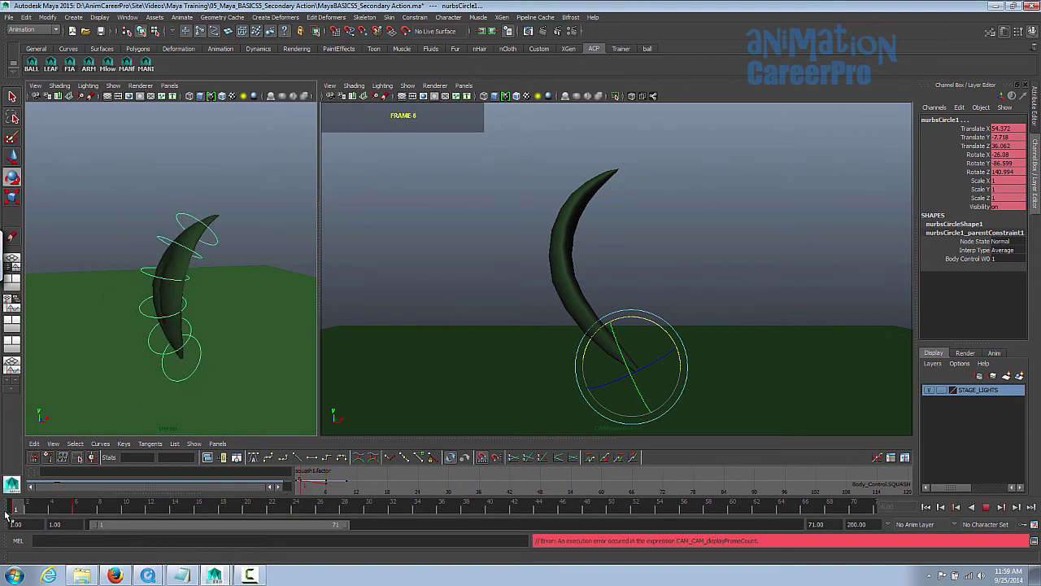
pyautogui.hotkey('alt', 'shift', 'v')
pyautogui.click(693, 86)
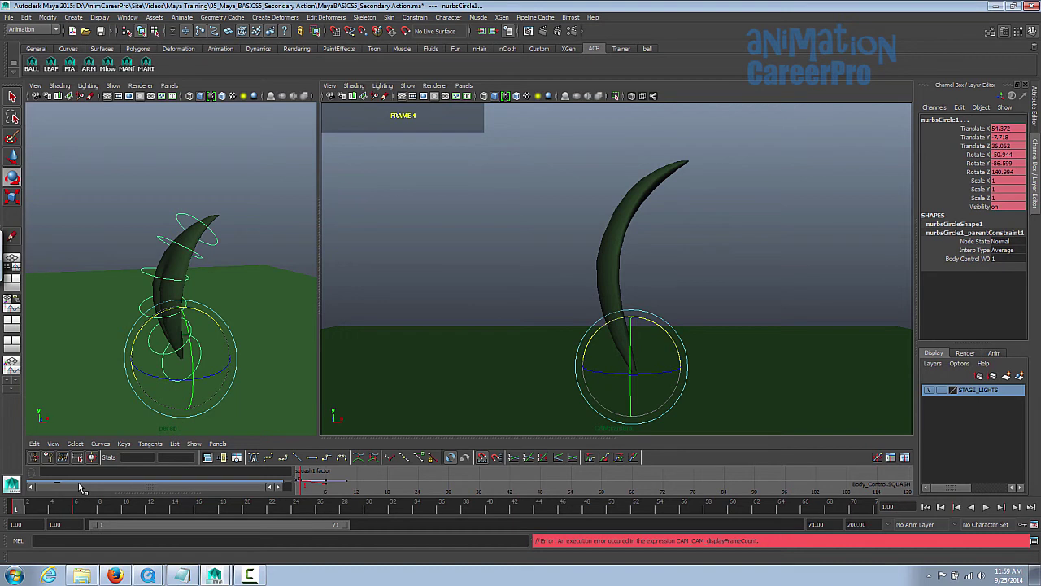
pyautogui.press('.')
pyautogui.press(',')
pyautogui.press('.')
pyautogui.press(',')
pyautogui.press('.')
pyautogui.press(',')
pyautogui.press('.')
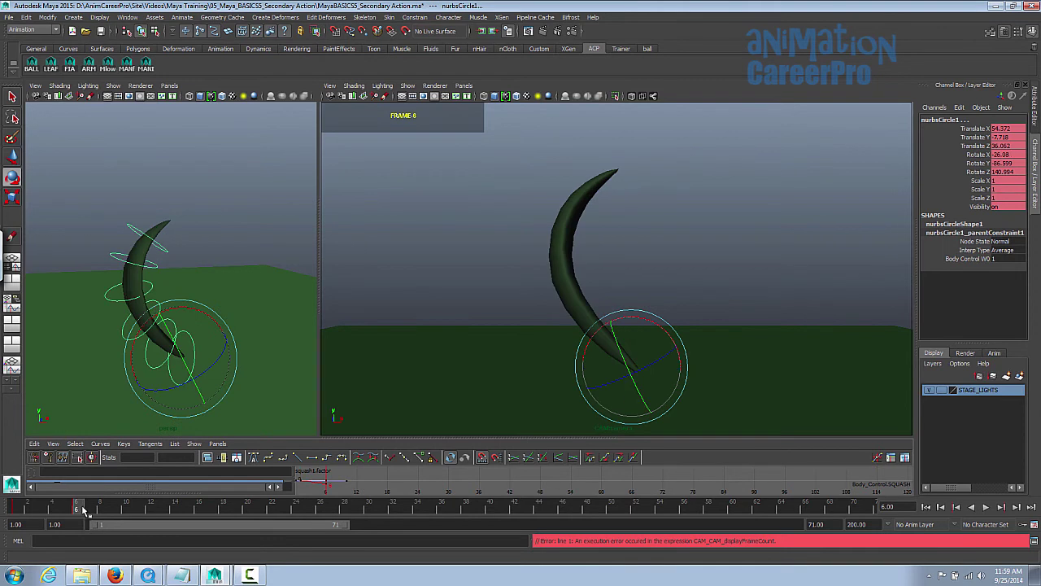
# At frame 11, rotate the leaf's base to 4.1 and third control to about -6.1 in Rotate X, and key all leaf controls.
pyautogui.moveTo(85, 509); pyautogui.dragTo(138, 511)
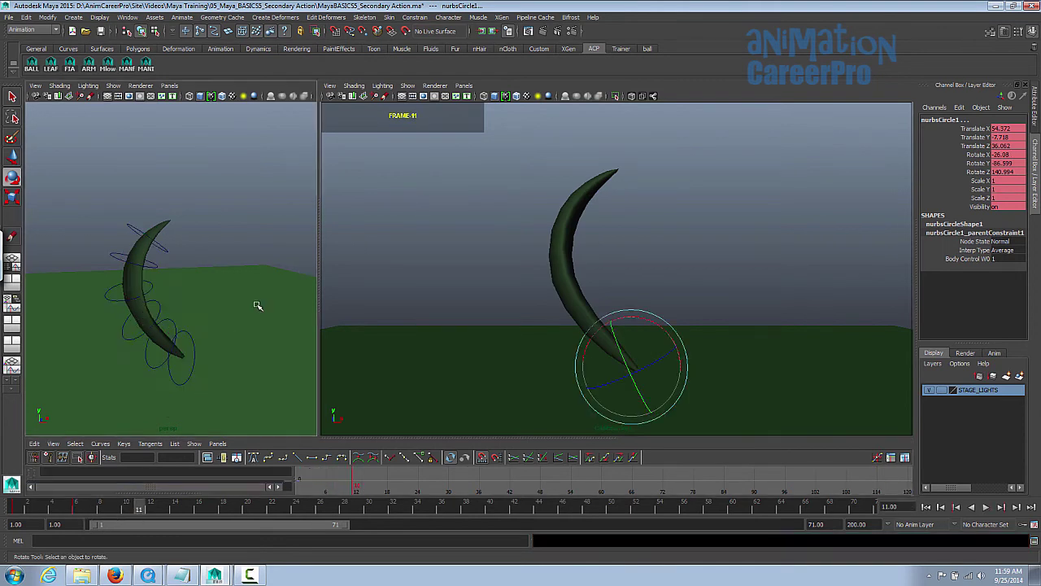
pyautogui.moveTo(190, 318); pyautogui.dragTo(162, 317)
pyautogui.press('q')
pyautogui.click(132, 319)
pyautogui.press('e')
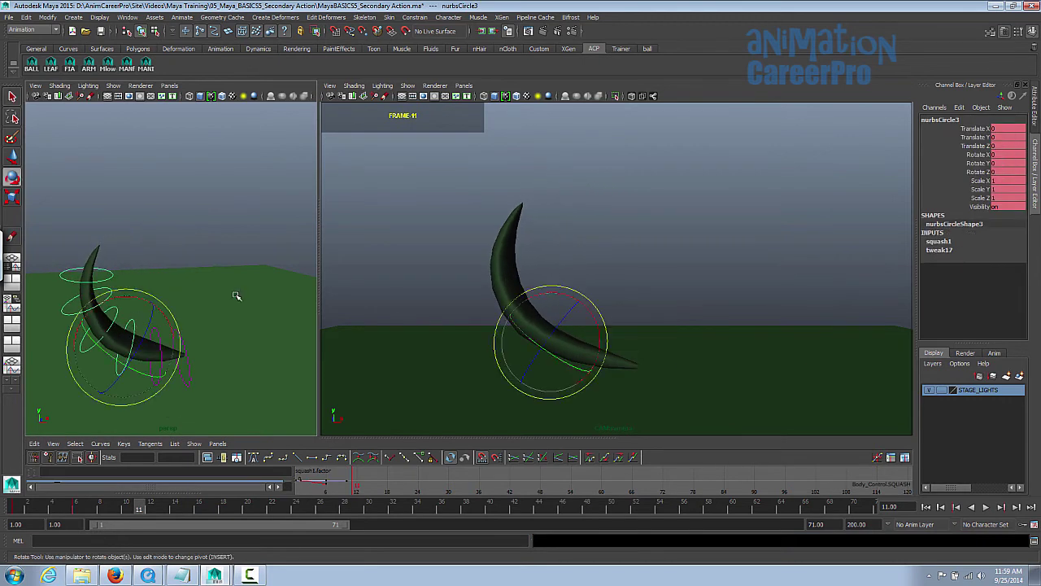
pyautogui.moveTo(529, 299); pyautogui.dragTo(533, 299)
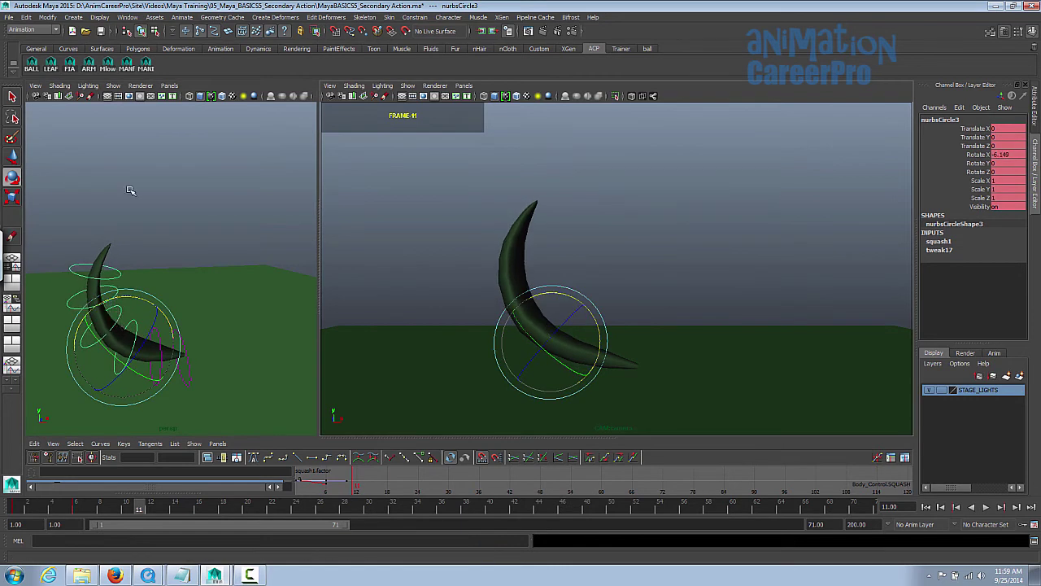
pyautogui.click(51, 68)
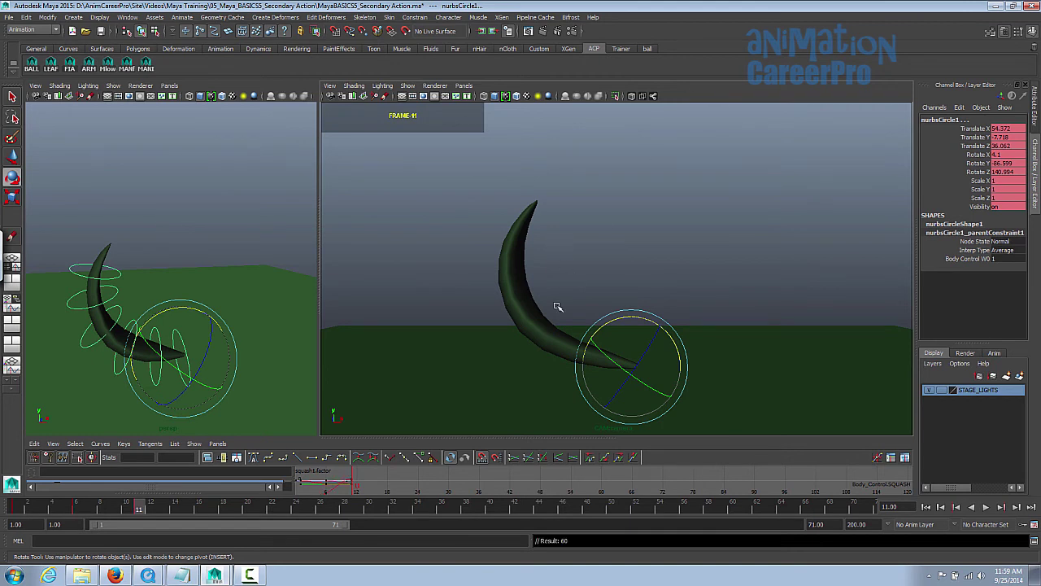
# Review the motion up to frame 11, and at frame 16 rotate the leaf's base control to about -26.7 in Rotate X.
pyautogui.moveTo(126, 511); pyautogui.dragTo(15, 511)
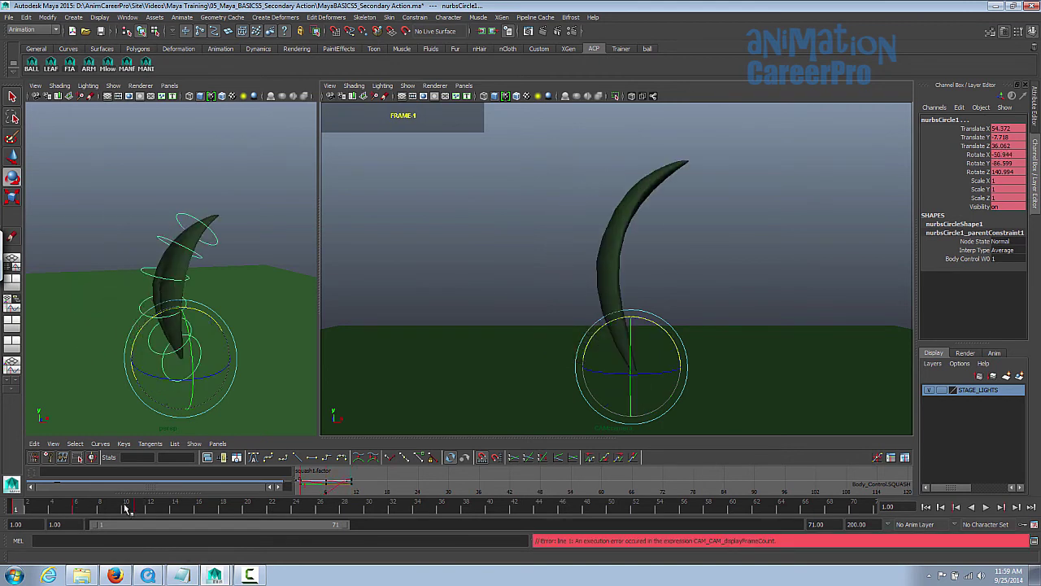
pyautogui.click(126, 508)
pyautogui.click(199, 508)
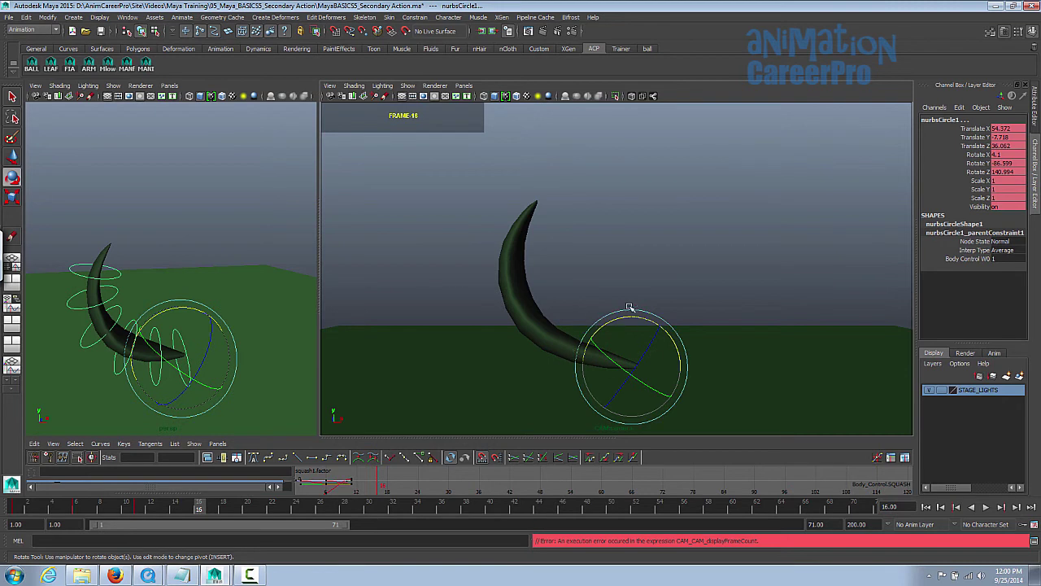
pyautogui.keyDown('alt'); pyautogui.moveTo(171, 341); pyautogui.dragTo(208, 322); pyautogui.keyUp('alt')
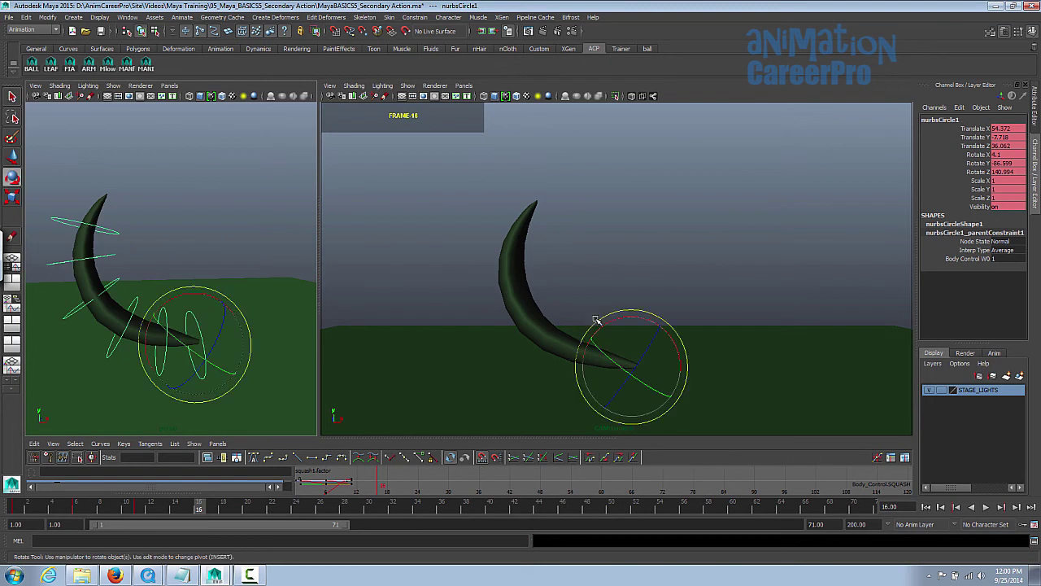
pyautogui.moveTo(609, 324); pyautogui.dragTo(637, 316)
# Bend the leaf near its base at frame 16 by rotating the second control to about 36.2 in Rotate X.
pyautogui.press('q')
pyautogui.click(343, 304)
pyautogui.click(186, 307)
pyautogui.press('e')
pyautogui.moveTo(206, 295); pyautogui.dragTo(137, 255)
pyautogui.click(166, 274)
pyautogui.press('q')
pyautogui.click(177, 299)
pyautogui.press('e')
pyautogui.moveTo(192, 279); pyautogui.dragTo(173, 269)
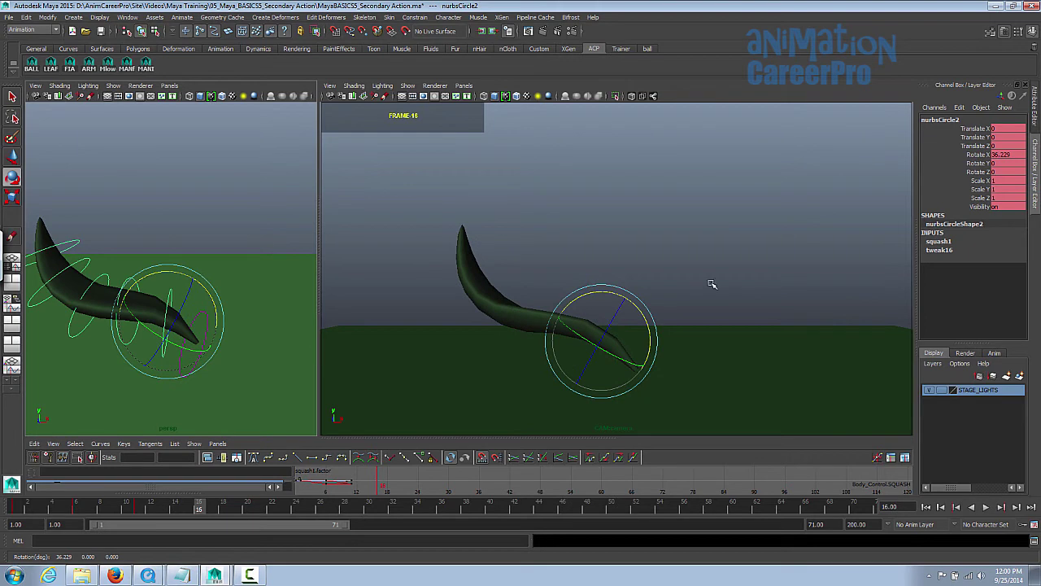
# Rotate the leaf's tip control to about -25.8 in Rotate X at frame 16.
pyautogui.keyDown('alt'); pyautogui.moveTo(179, 284); pyautogui.dragTo(226, 284); pyautogui.keyUp('alt')
pyautogui.click(130, 242)
pyautogui.moveTo(133, 227); pyautogui.dragTo(146, 256)
pyautogui.press('q')
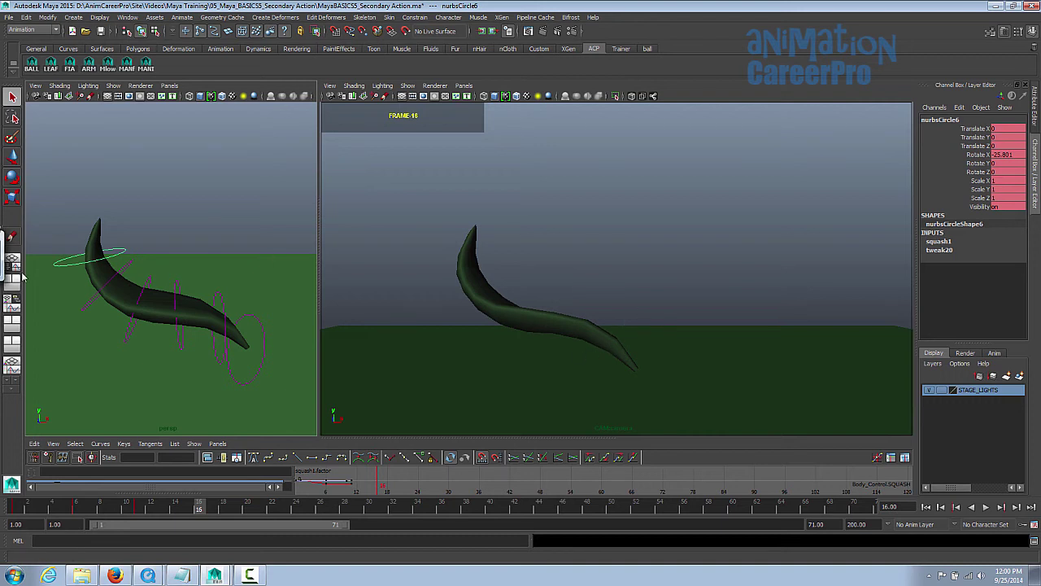
# Rotate the leaf's middle section slightly further down and key all leaf controls at frame 16.
pyautogui.click(140, 290)
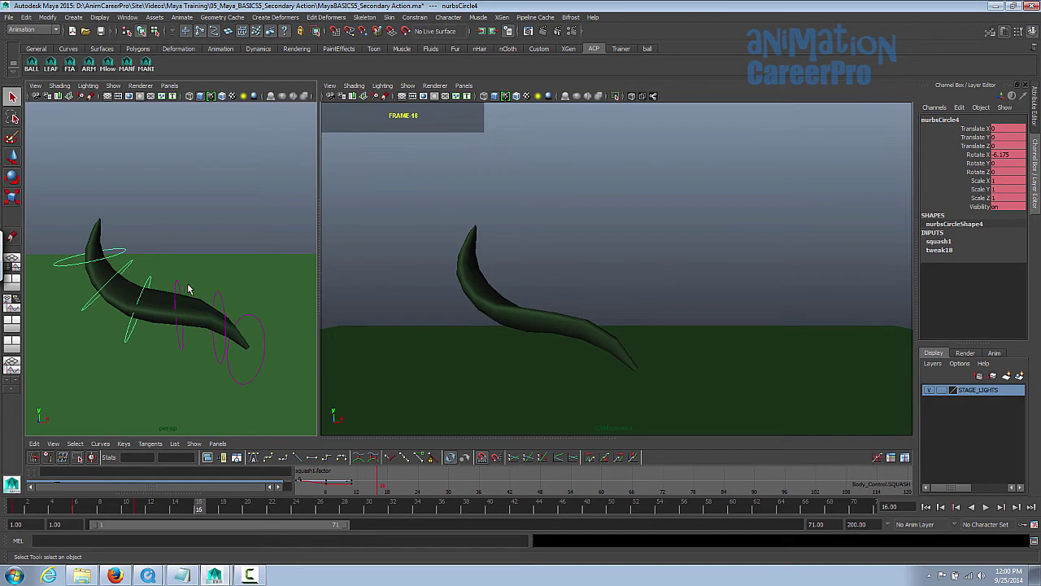
pyautogui.click(178, 285)
pyautogui.press('e')
pyautogui.moveTo(583, 285); pyautogui.dragTo(573, 282)
pyautogui.click(50, 68)
pyautogui.click(52, 68)
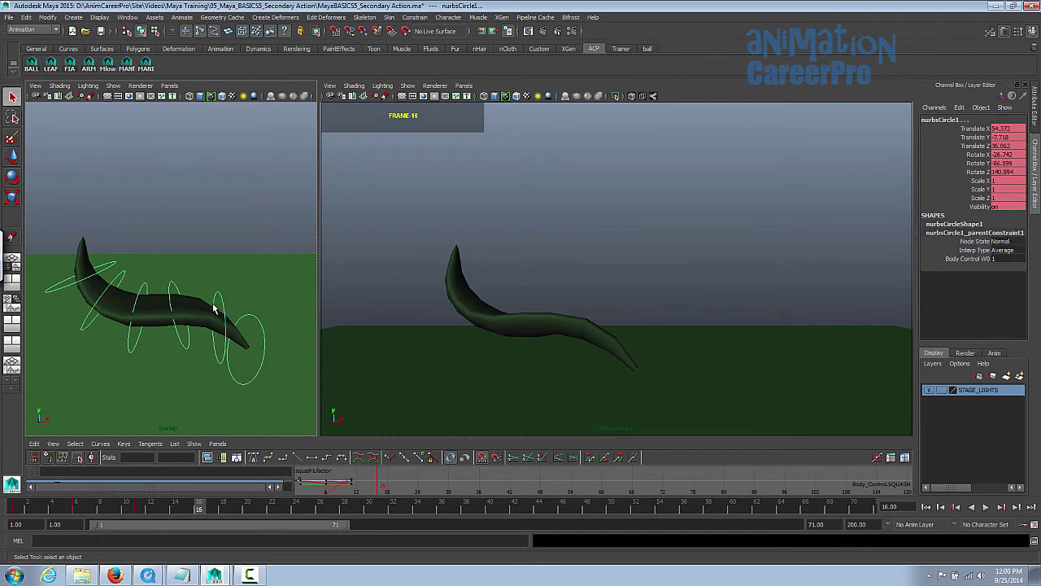
pyautogui.press('s')
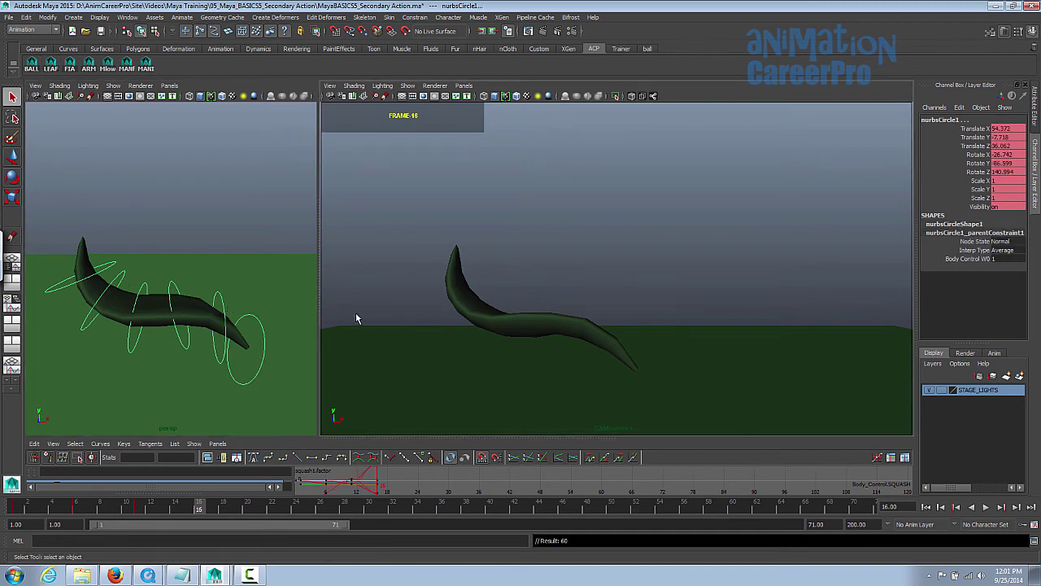
# Flip back and forth between the keyed leaf poses at frames 11 and 16 to compare them.
pyautogui.press(',')
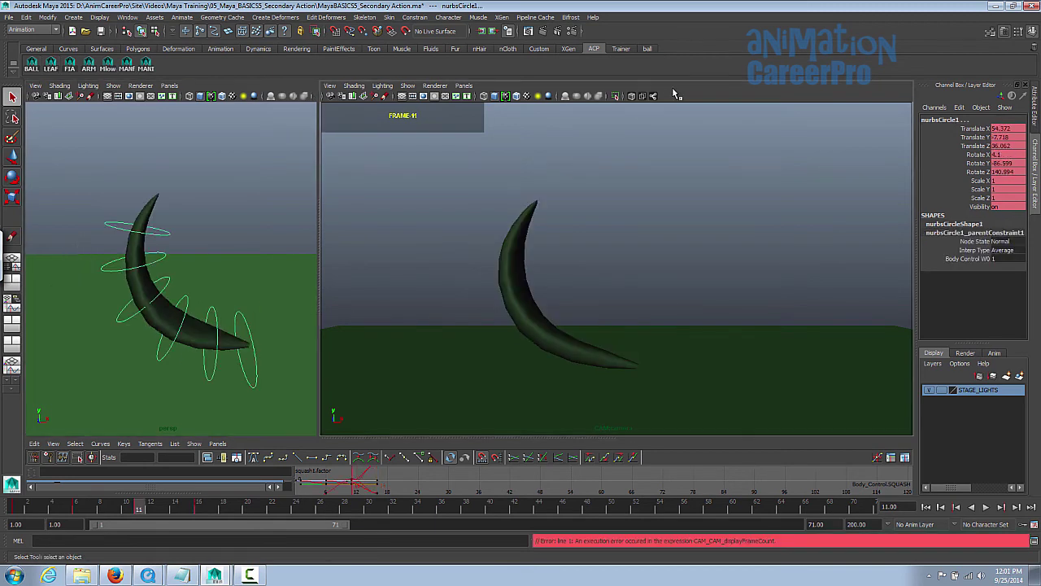
pyautogui.press('.')
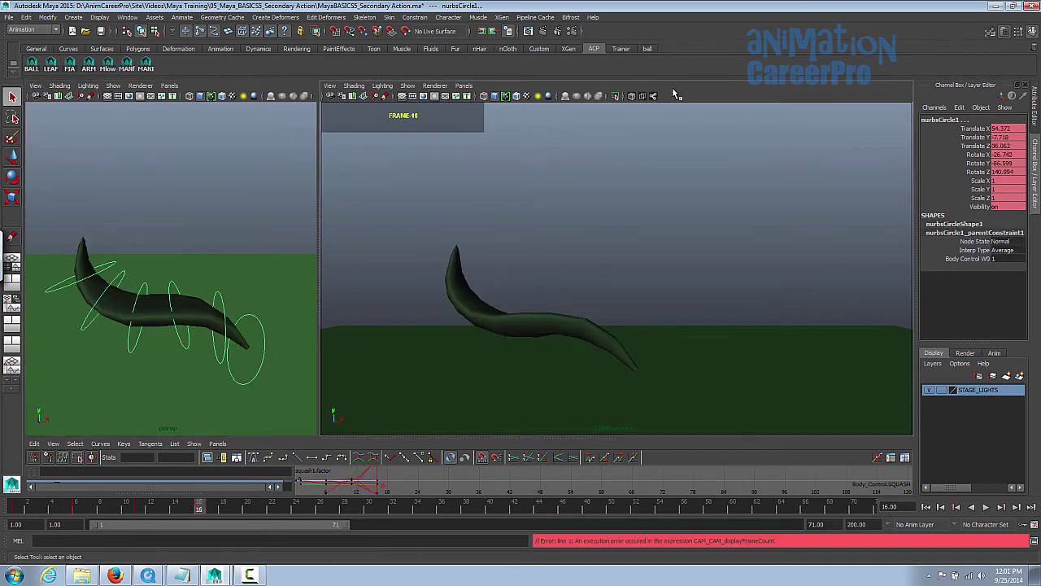
pyautogui.press(',')
pyautogui.press('.')
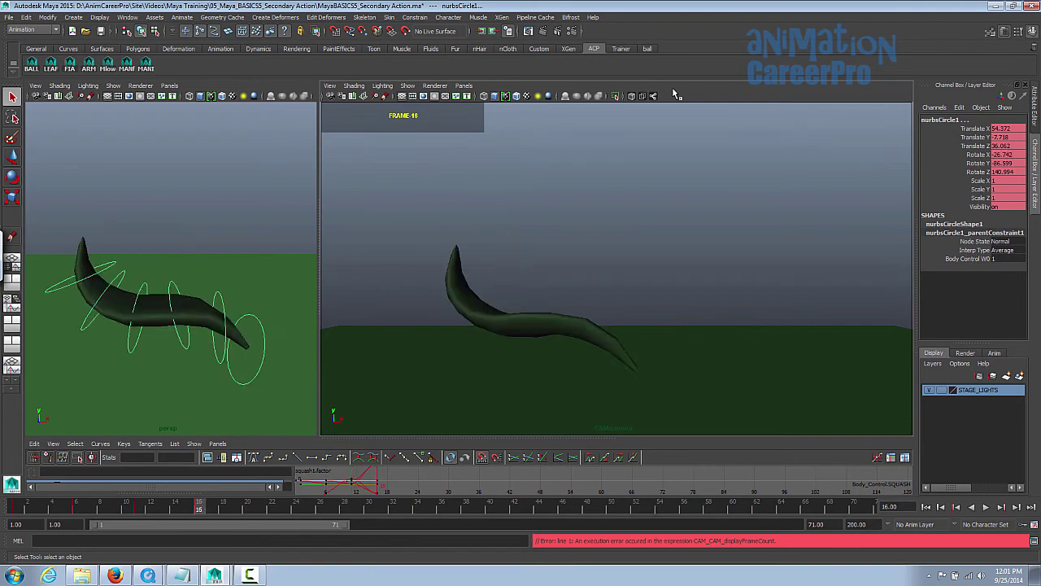
pyautogui.press(',')
pyautogui.press('.')
# Advance to frame 21 and rotate the leaf's base control back up to about -50.6 in Rotate X.
pyautogui.hotkey('alt', '.')
pyautogui.hotkey('alt', '.')
pyautogui.hotkey('alt', '.')
pyautogui.hotkey('alt', '.')
pyautogui.hotkey('alt', '.')
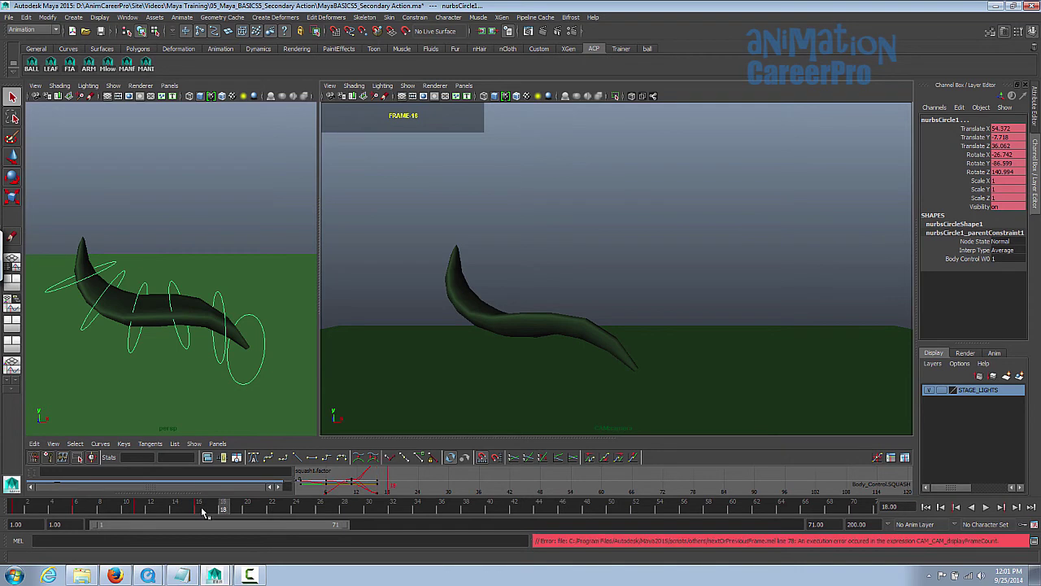
pyautogui.keyDown('alt'); pyautogui.moveTo(242, 350); pyautogui.dragTo(275, 313); pyautogui.keyUp('alt')
pyautogui.press('e')
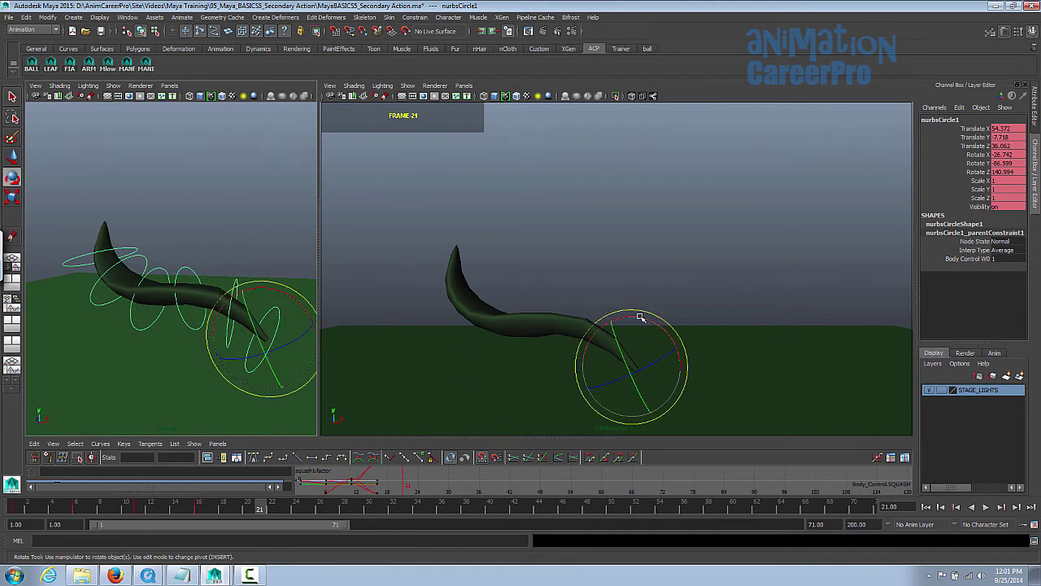
pyautogui.moveTo(640, 317); pyautogui.dragTo(660, 324)
# Rotate the leaf's middle control, nurbsCircle4, at frame 21 so the upper half of the leaf bends over and down.
pyautogui.press('q')
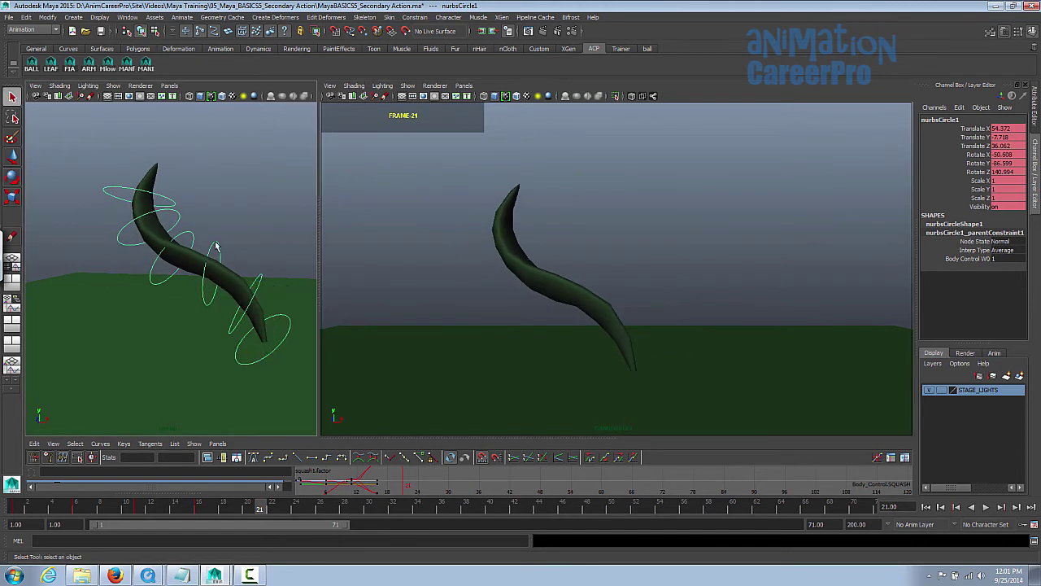
pyautogui.click(219, 257)
pyautogui.click(193, 240)
pyautogui.press('e')
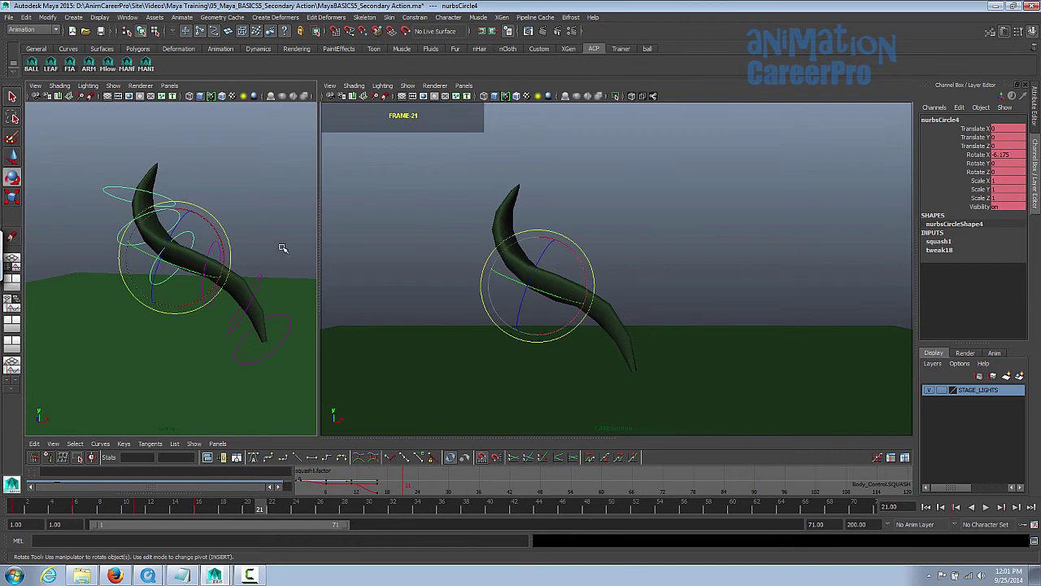
pyautogui.moveTo(575, 257); pyautogui.dragTo(451, 223)
# Rotate the controls nearest the leaf's tip at frame 21 to curl the end of the leaf downward.
pyautogui.press('q')
pyautogui.click(161, 229)
pyautogui.press('e')
pyautogui.press('q')
pyautogui.click(129, 221)
pyautogui.press('e')
pyautogui.press('q')
pyautogui.click(130, 217)
pyautogui.press('e')
pyautogui.moveTo(543, 251); pyautogui.dragTo(537, 242)
# Round out the arch with nurbsCircle3 at about 47.3 in Rotate X and key all leaf controls at frame 21.
pyautogui.press('q')
pyautogui.click(179, 233)
pyautogui.press('e')
pyautogui.moveTo(586, 297); pyautogui.dragTo(625, 293)
pyautogui.press('q')
pyautogui.click(217, 243)
pyautogui.press('e')
pyautogui.press('q')
pyautogui.click(776, 392)
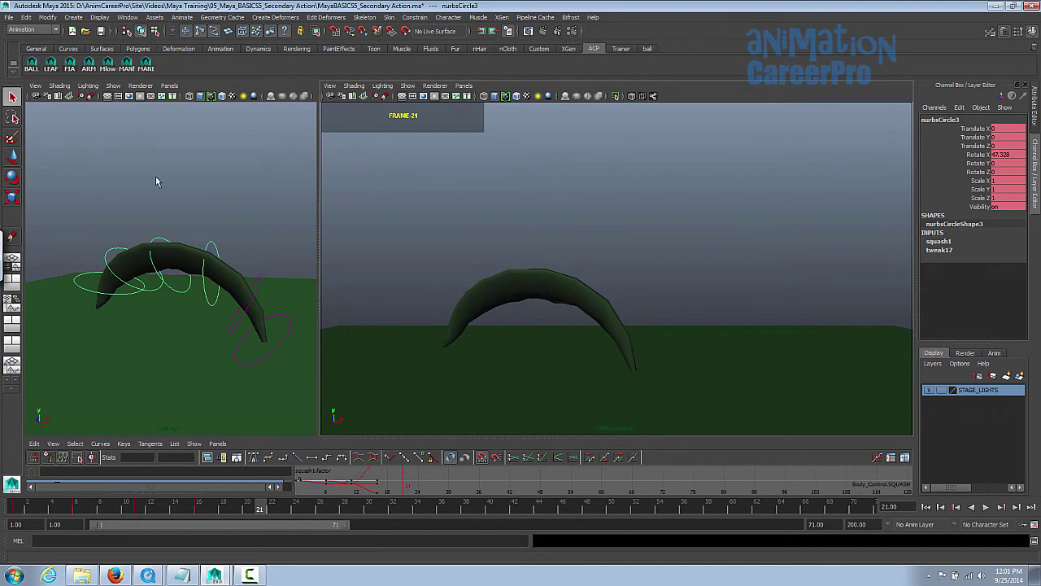
pyautogui.click(32, 67)
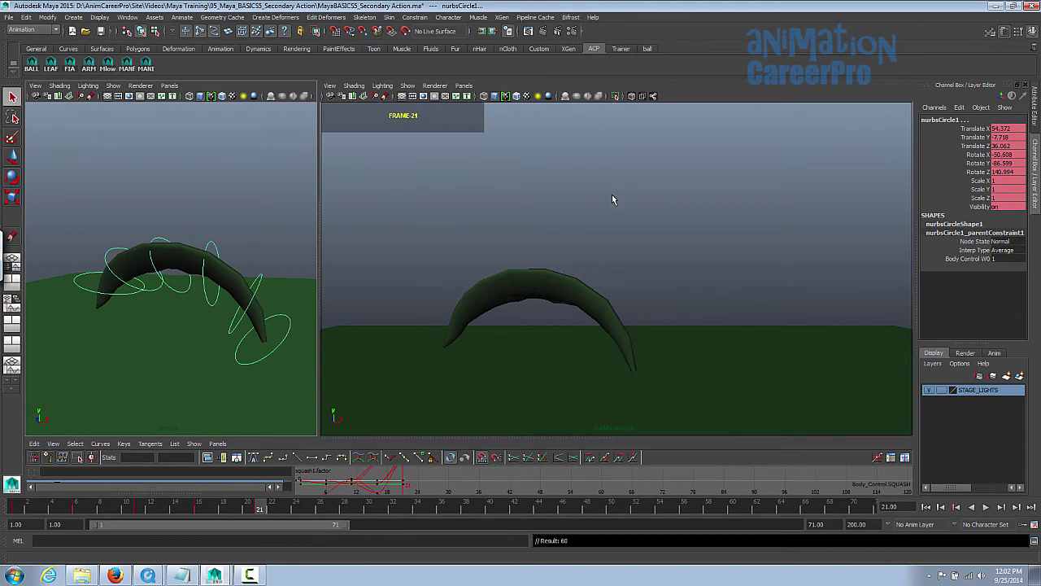
# Flip back and forth between the keyed leaf poses at frames 16 and 21, and play the animation from the start.
pyautogui.press(',')
pyautogui.press('.')
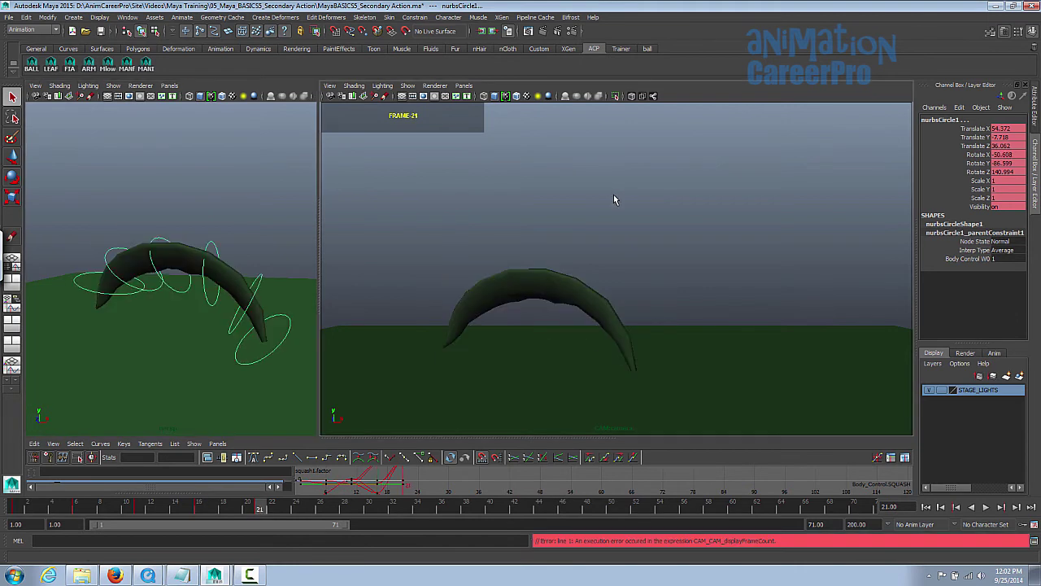
pyautogui.press(',')
pyautogui.press(',')
pyautogui.press('.')
pyautogui.press('.')
pyautogui.press(',')
pyautogui.press('.')
pyautogui.press(',')
pyautogui.press('.')
pyautogui.press(',')
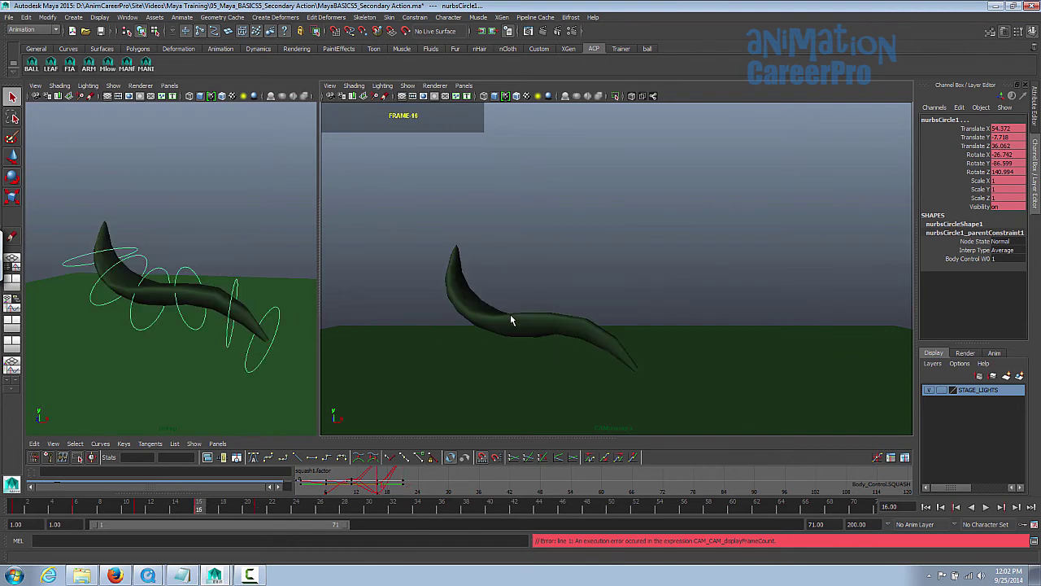
pyautogui.press('.')
pyautogui.press(',')
pyautogui.press('.')
pyautogui.press(',')
pyautogui.press('.')
pyautogui.press(',')
pyautogui.press('.')
pyautogui.press(',')
pyautogui.press('.')
pyautogui.press(',')
pyautogui.press('.')
pyautogui.press(',')
pyautogui.press('.')
pyautogui.press(',')
pyautogui.press('.')
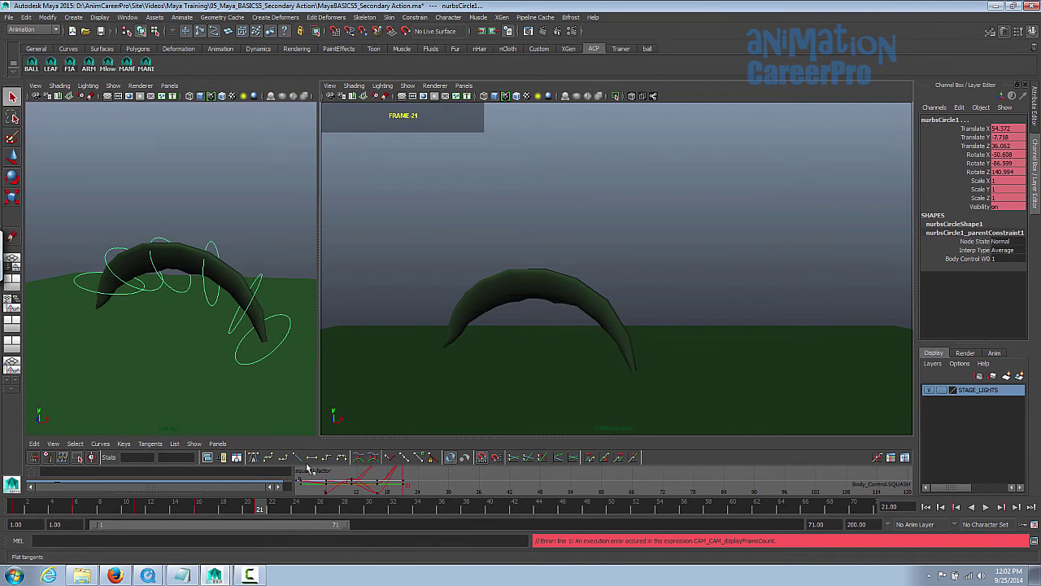
pyautogui.moveTo(22, 507); pyautogui.dragTo(52, 509)
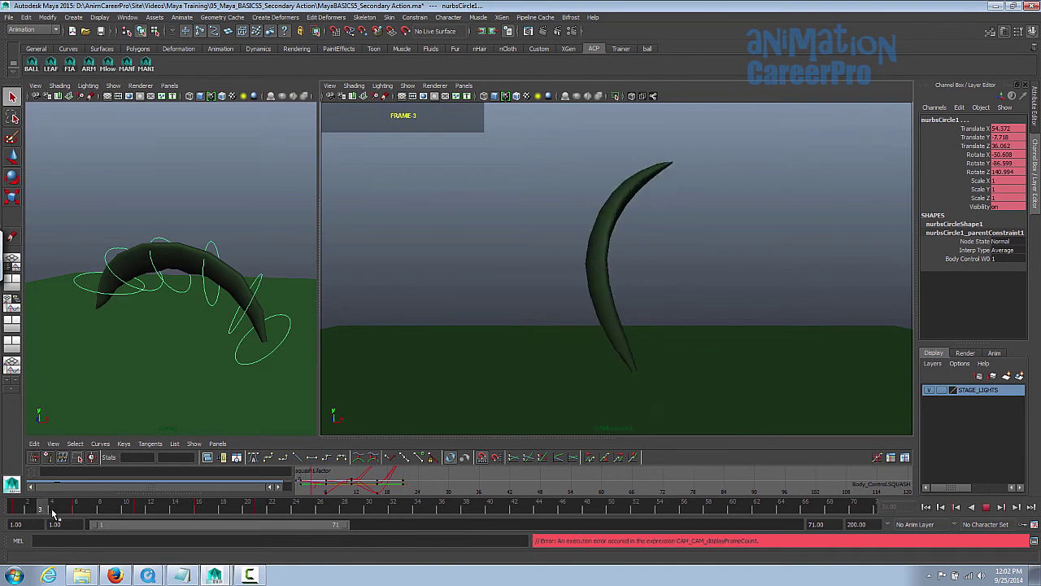
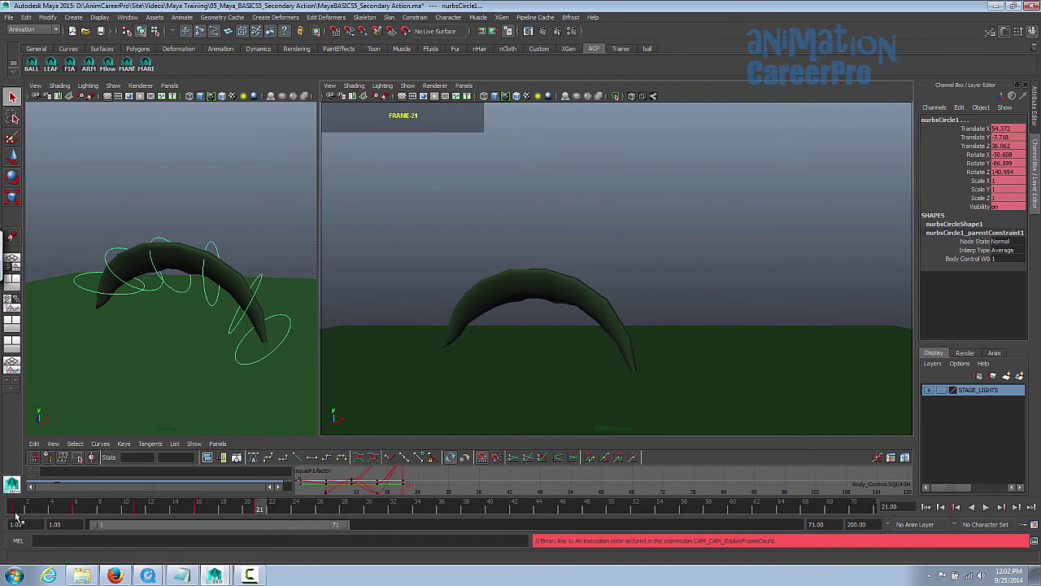
# Advance to frame 26, rotate the leaf's base control to about -77.3 in Rotate X and key all leaf controls.
pyautogui.hotkey('alt', '.')
pyautogui.hotkey('alt', '.')
pyautogui.hotkey('alt', '.')
pyautogui.hotkey('alt', '.')
pyautogui.hotkey('alt', '.')
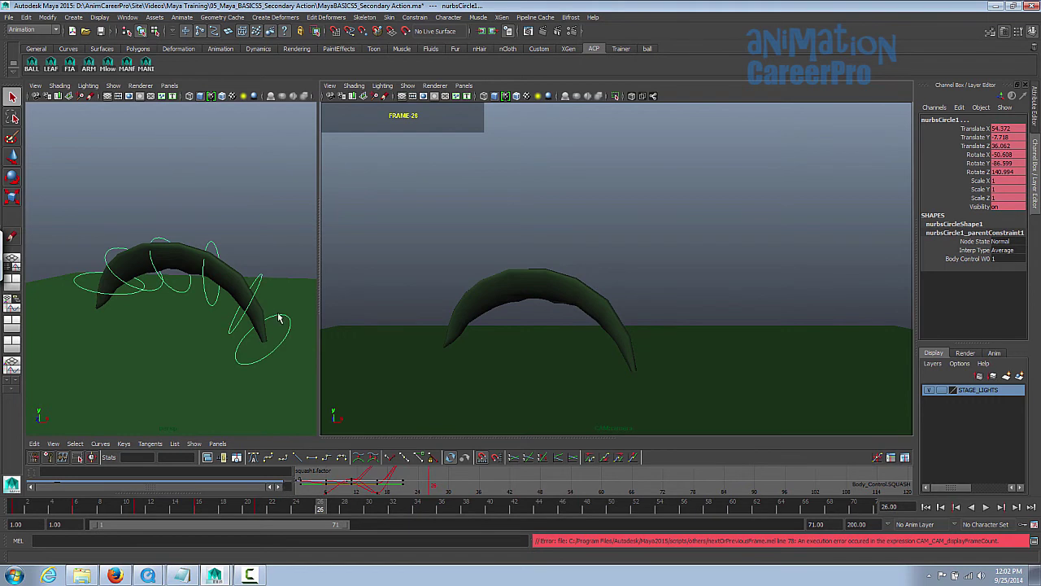
pyautogui.press('e')
pyautogui.moveTo(609, 324); pyautogui.dragTo(632, 321)
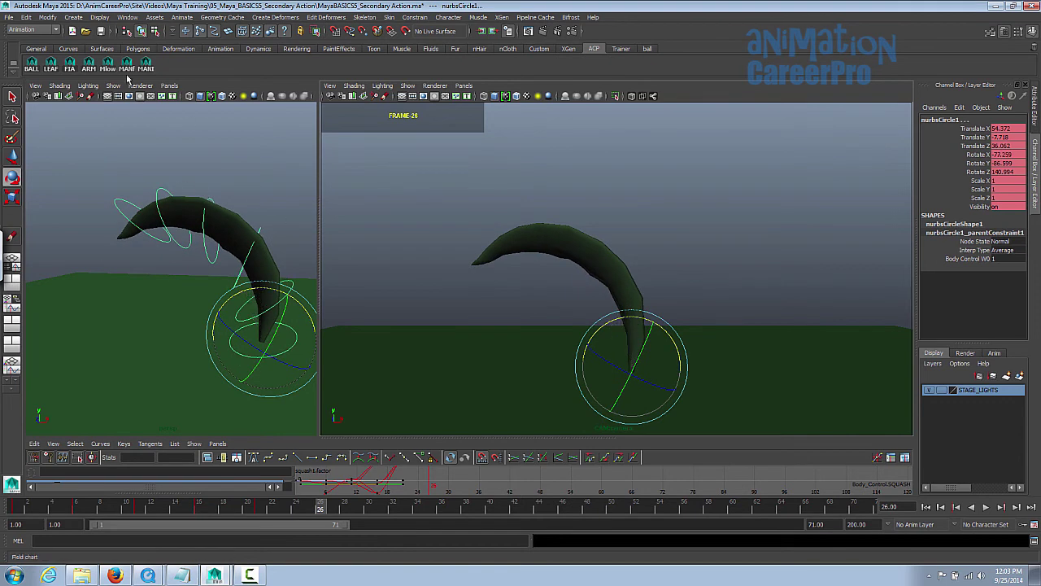
pyautogui.click(51, 66)
# At frame 31, rotate the leaf's base control to about -91.8 in Rotate X, key all leaf controls and review the motion from frame 1.
pyautogui.moveTo(370, 508)
pyautogui.mouseDown()
pyautogui.moveTo(383, 508)
pyautogui.moveTo(321, 508)
pyautogui.moveTo(380, 509)
pyautogui.mouseUp()
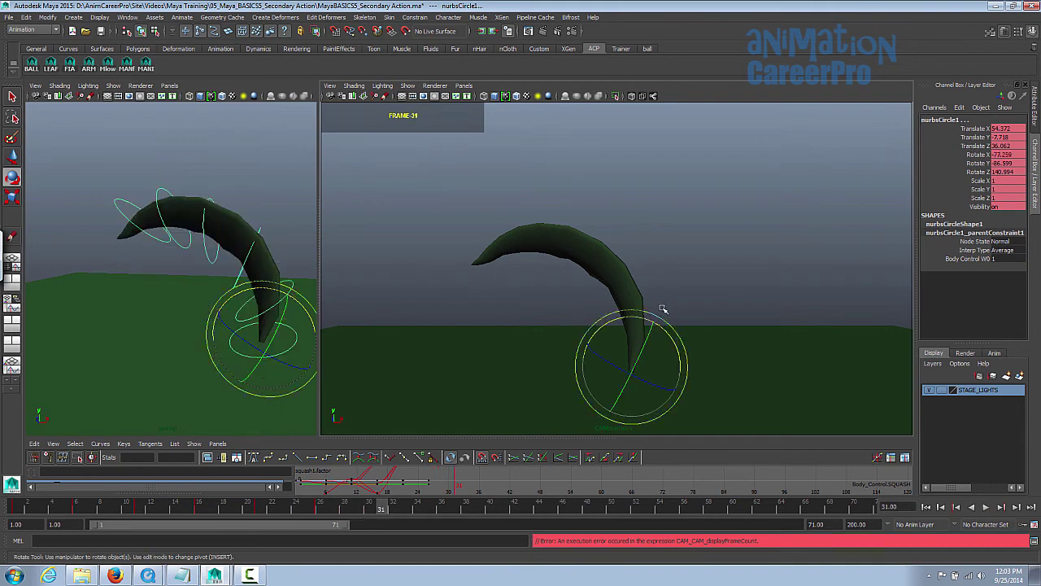
pyautogui.moveTo(632, 321); pyautogui.dragTo(637, 317)
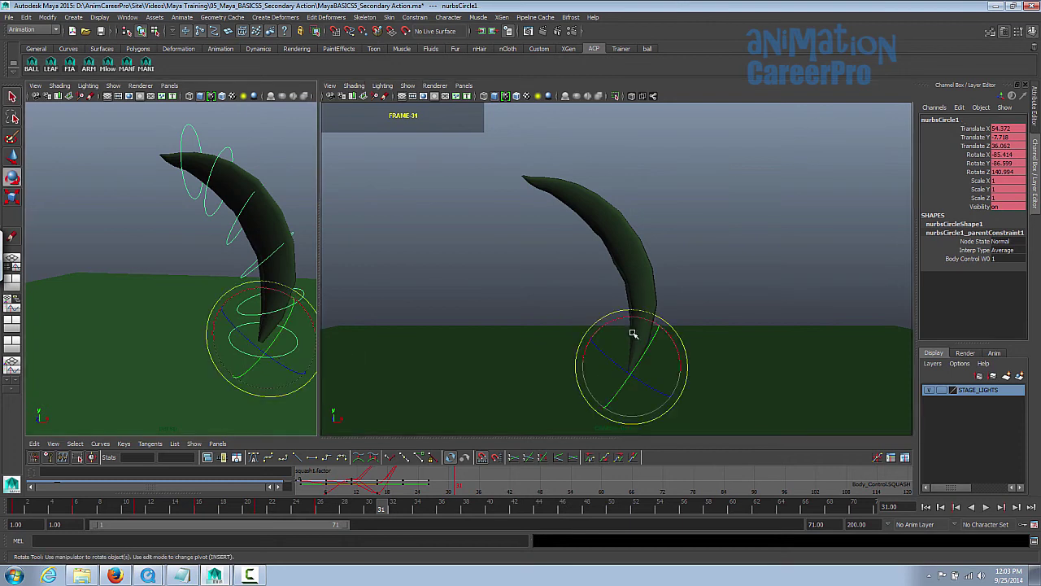
pyautogui.moveTo(631, 315); pyautogui.dragTo(636, 316)
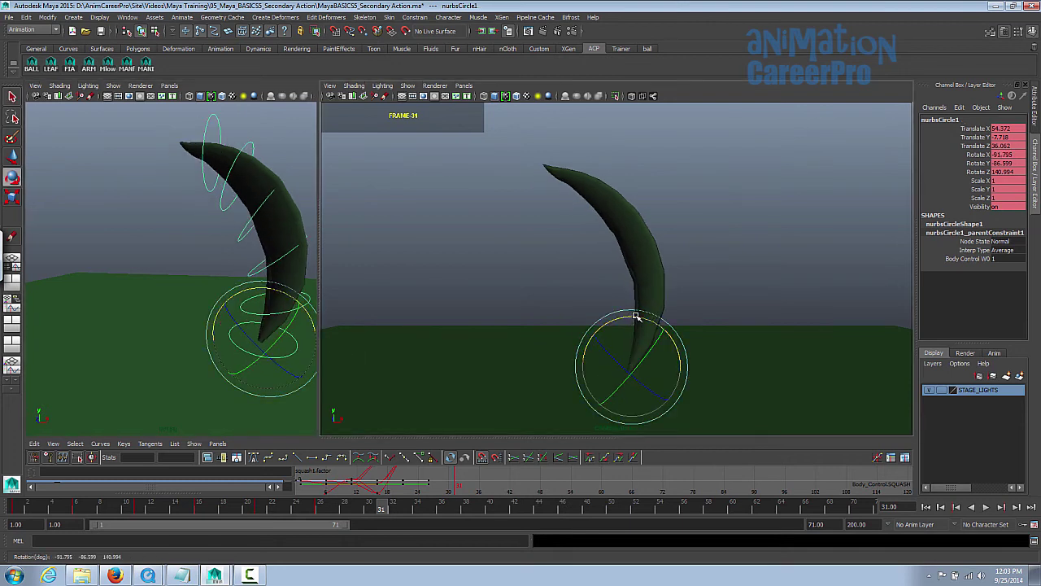
pyautogui.click(34, 66)
pyautogui.press('s')
pyautogui.hotkey('alt', 'shift', 'v')
pyautogui.click(383, 506)
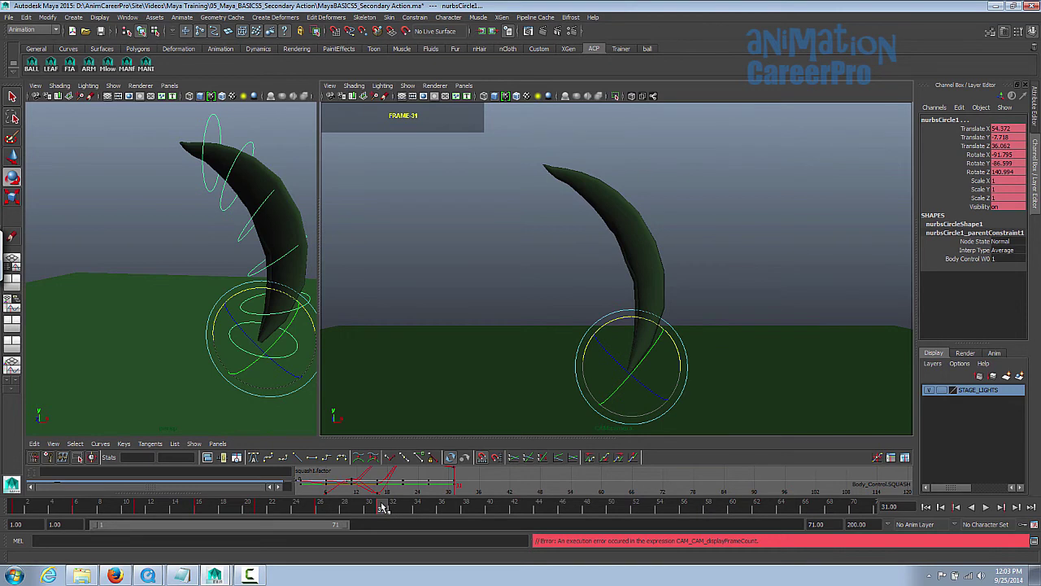
pyautogui.moveTo(383, 506); pyautogui.dragTo(27, 511)
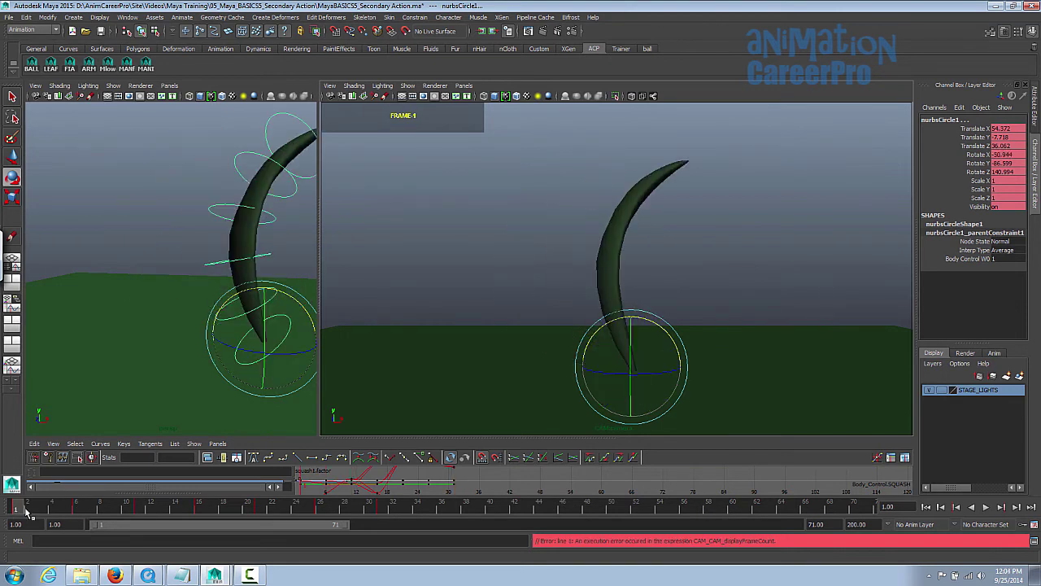
pyautogui.press(',')
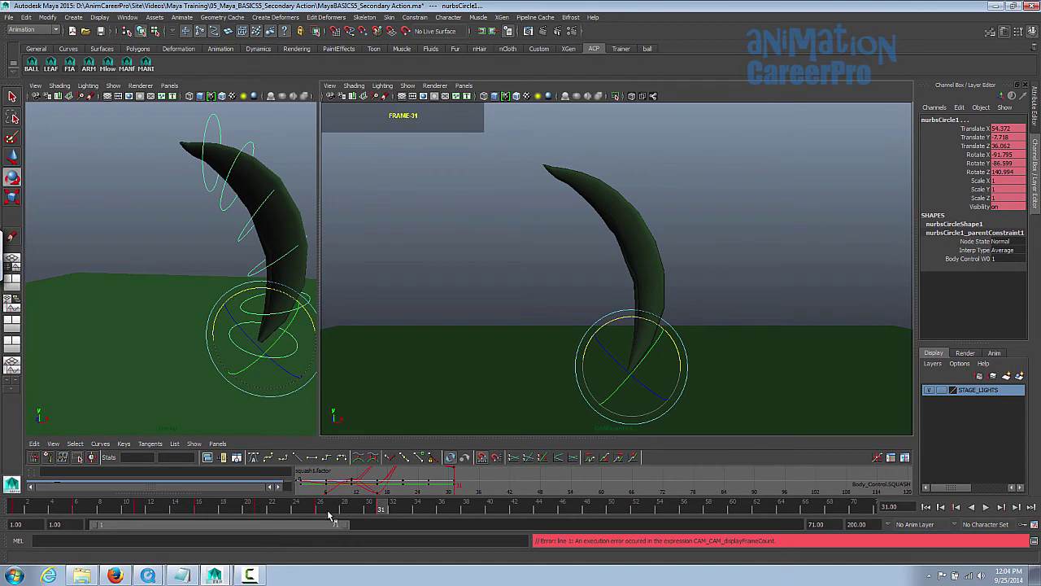
# Advance to frame 36 and rotate the leaf's base control to about -122.2 in Rotate X.
pyautogui.moveTo(383, 509); pyautogui.dragTo(442, 507)
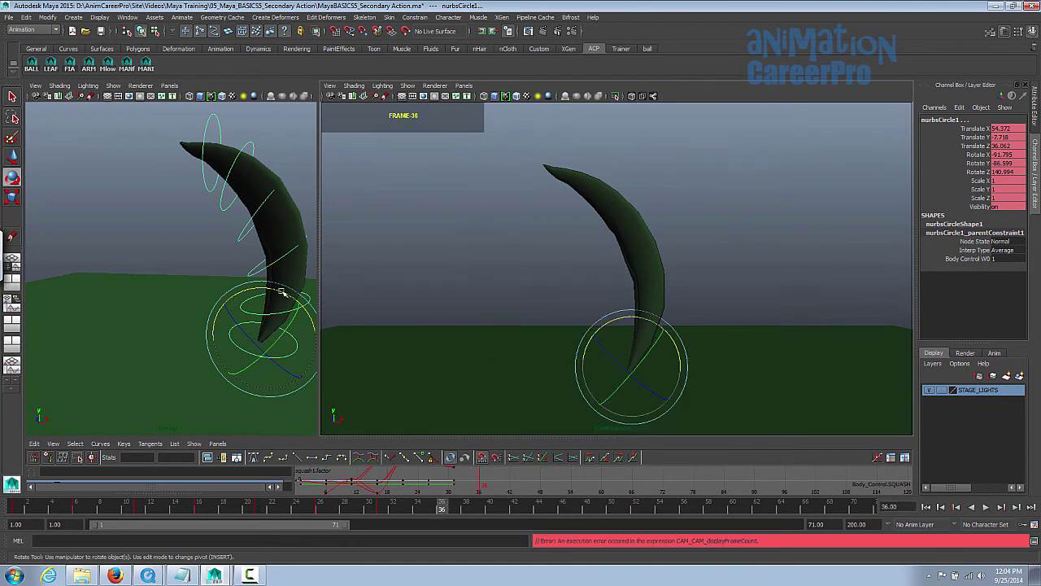
pyautogui.moveTo(273, 288); pyautogui.dragTo(278, 294)
pyautogui.hotkey('ctrl', 'z')
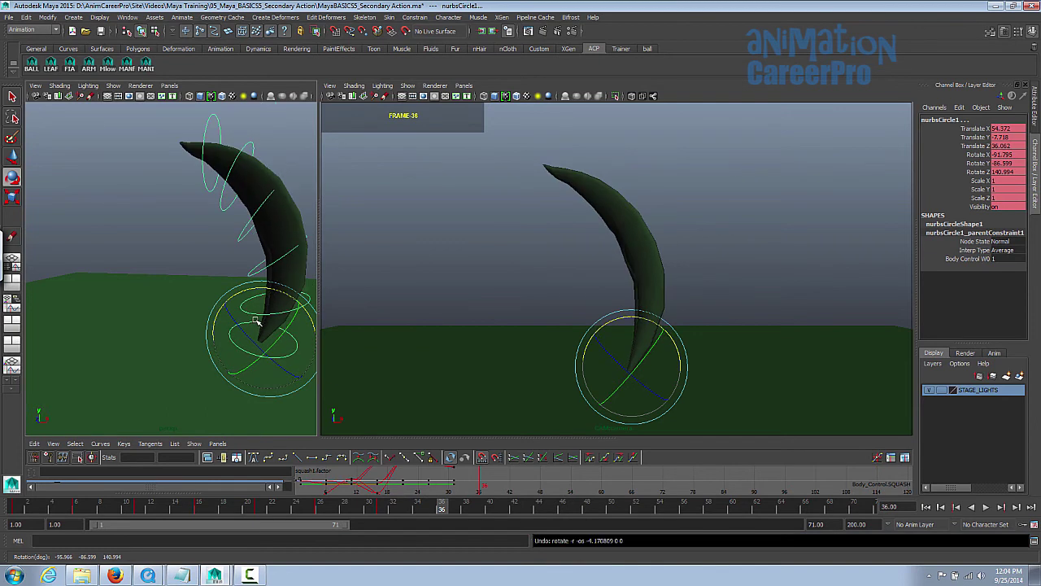
pyautogui.press('q')
pyautogui.press('e')
pyautogui.moveTo(623, 318); pyautogui.dragTo(647, 319)
# Rotate the leaf's three uppermost controls together to about 40.6 in Rotate X and key all leaf controls at frame 36.
pyautogui.keyDown('alt'); pyautogui.moveTo(286, 215); pyautogui.dragTo(217, 235); pyautogui.keyUp('alt')
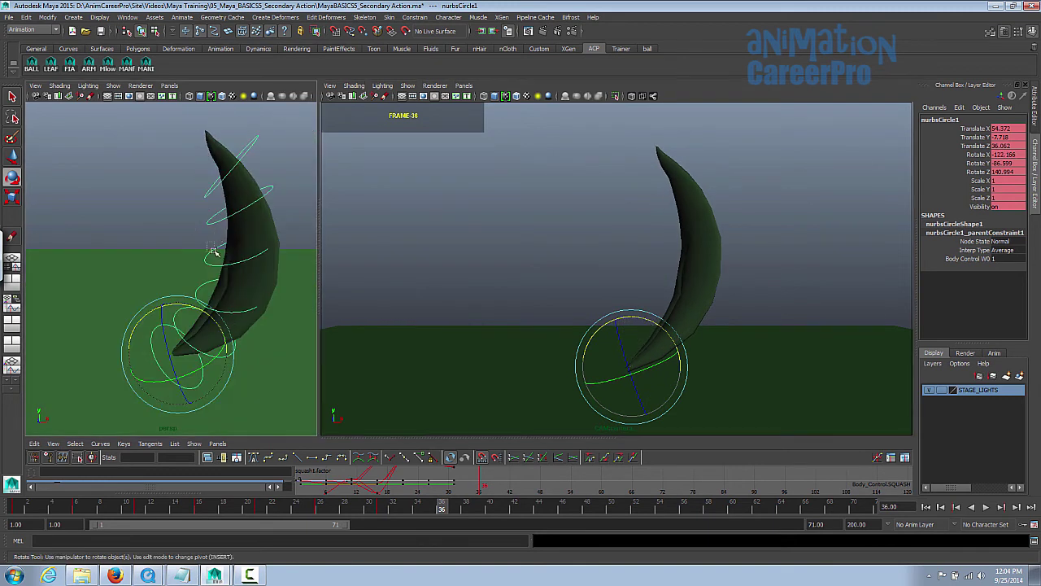
pyautogui.click(213, 253)
pyautogui.click(228, 248)
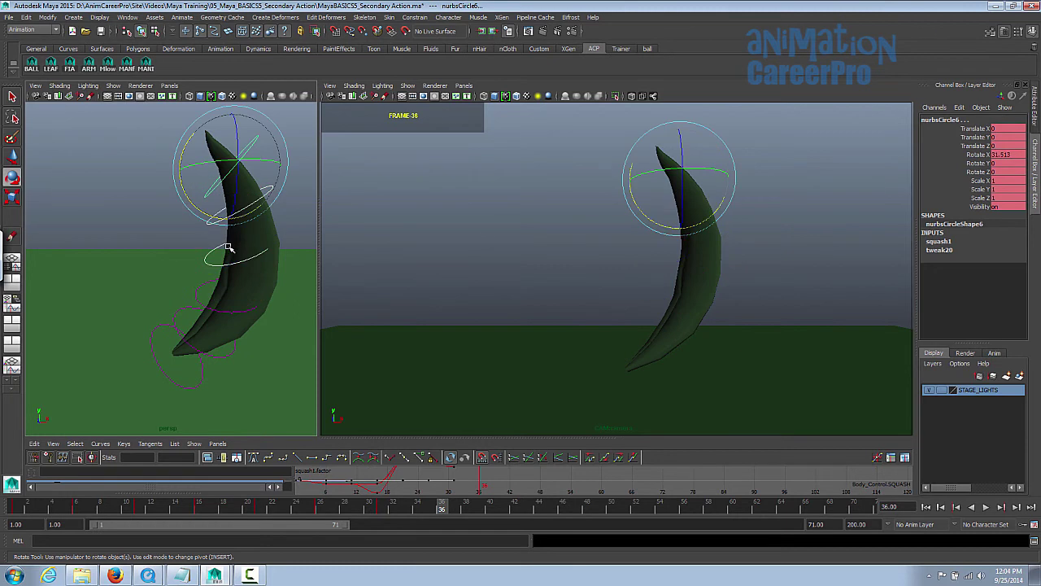
pyautogui.moveTo(652, 220); pyautogui.dragTo(561, 234)
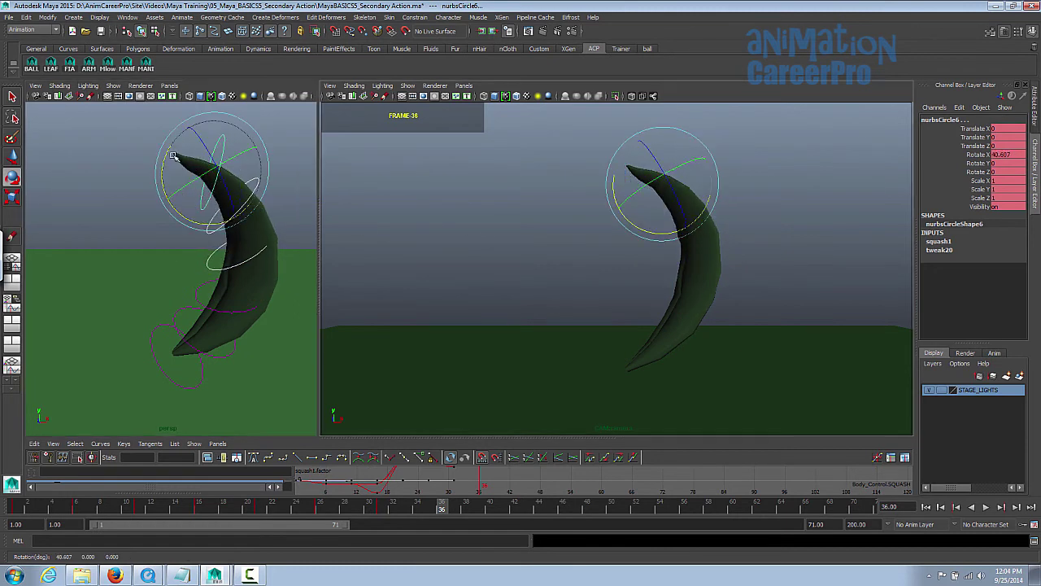
pyautogui.click(50, 63)
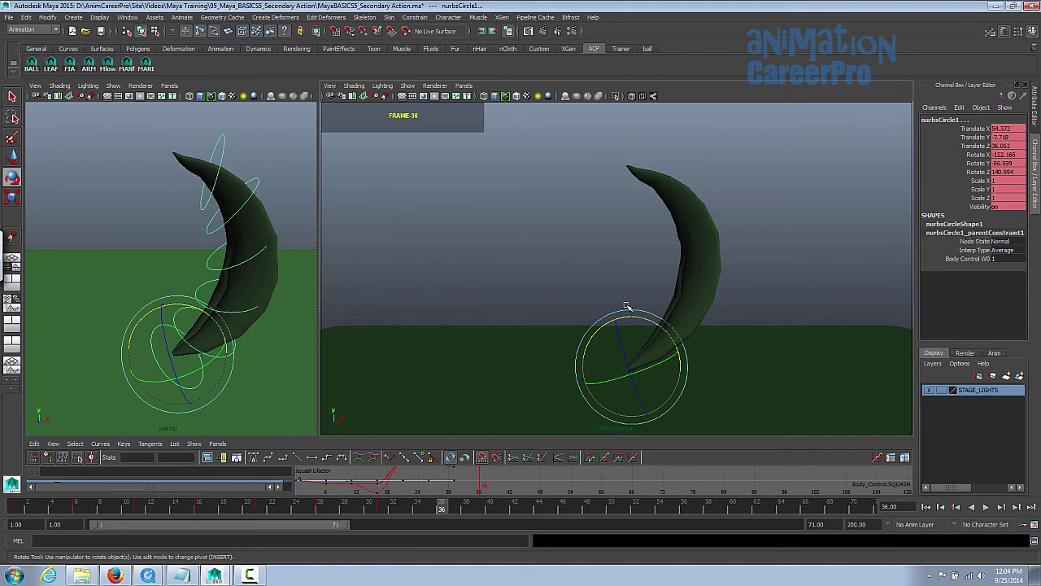
# Advance to frame 41 and rotate the leaf's base control to about -150.1 in Rotate X.
pyautogui.moveTo(451, 510); pyautogui.dragTo(478, 512)
pyautogui.click(505, 509)
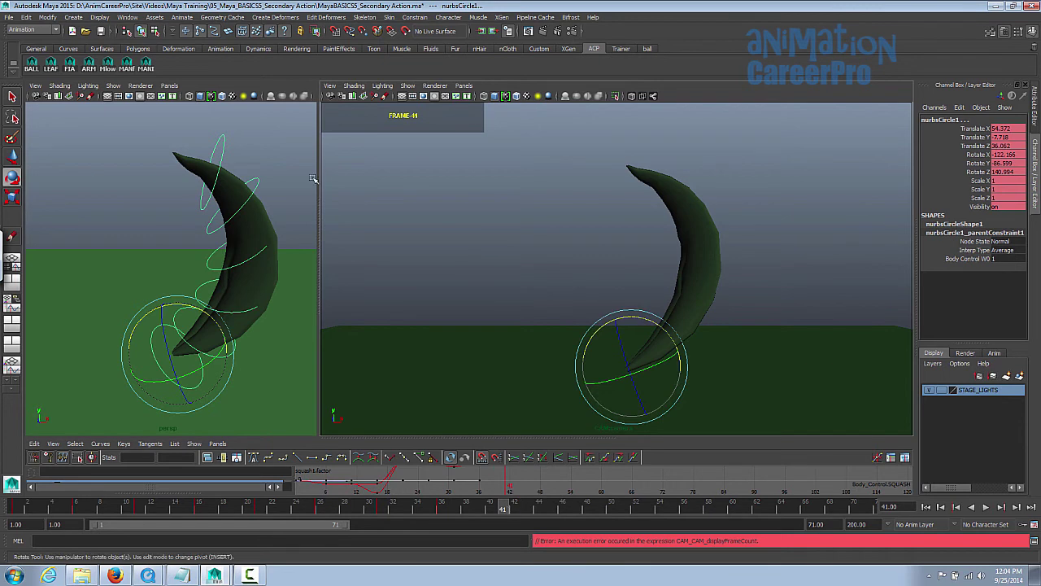
pyautogui.click(150, 280)
pyautogui.click(165, 324)
pyautogui.moveTo(634, 317); pyautogui.dragTo(328, 289)
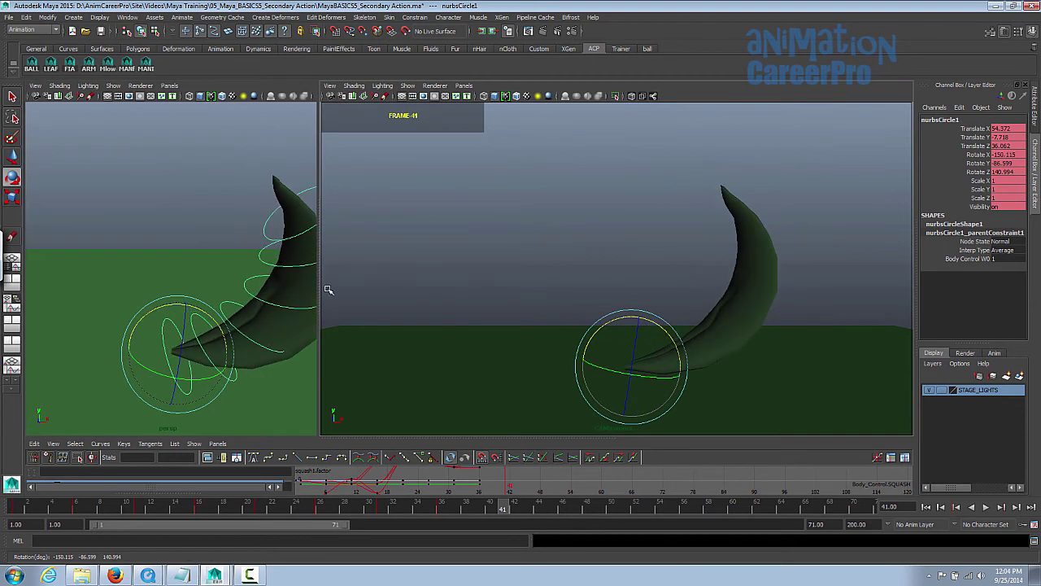
# Rotate nurbsCircle3 to about 46.7 and the base control to about -154.1 in Rotate X, and key all leaf controls at frame 41.
pyautogui.click(247, 337)
pyautogui.moveTo(701, 281); pyautogui.dragTo(671, 280)
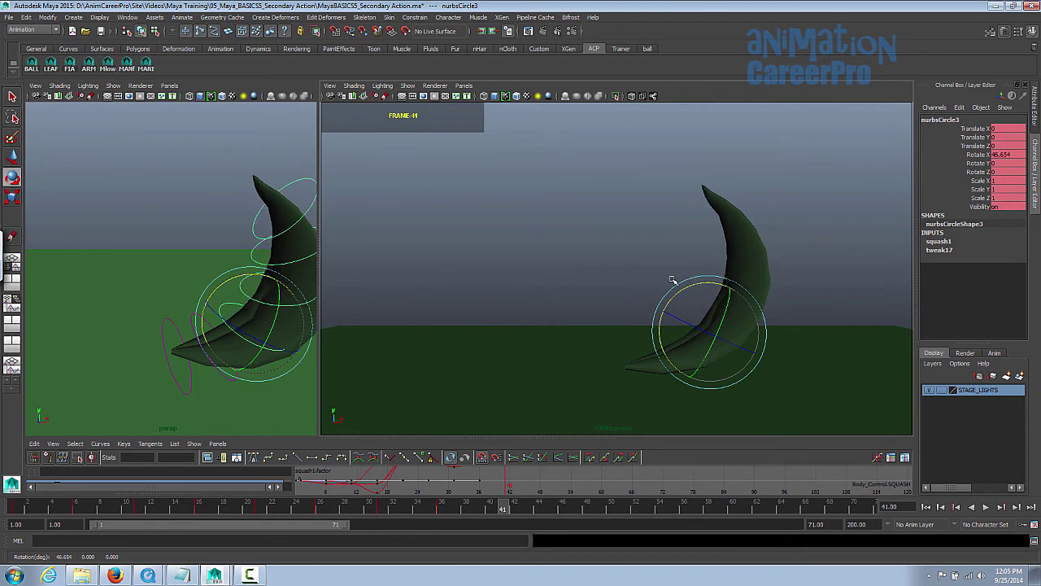
pyautogui.click(256, 222)
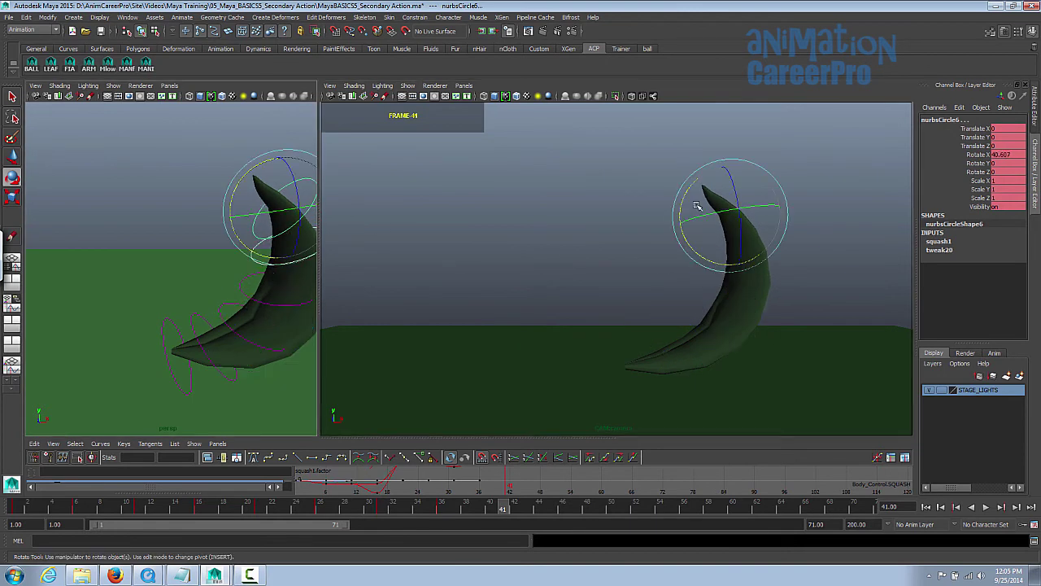
pyautogui.click(50, 65)
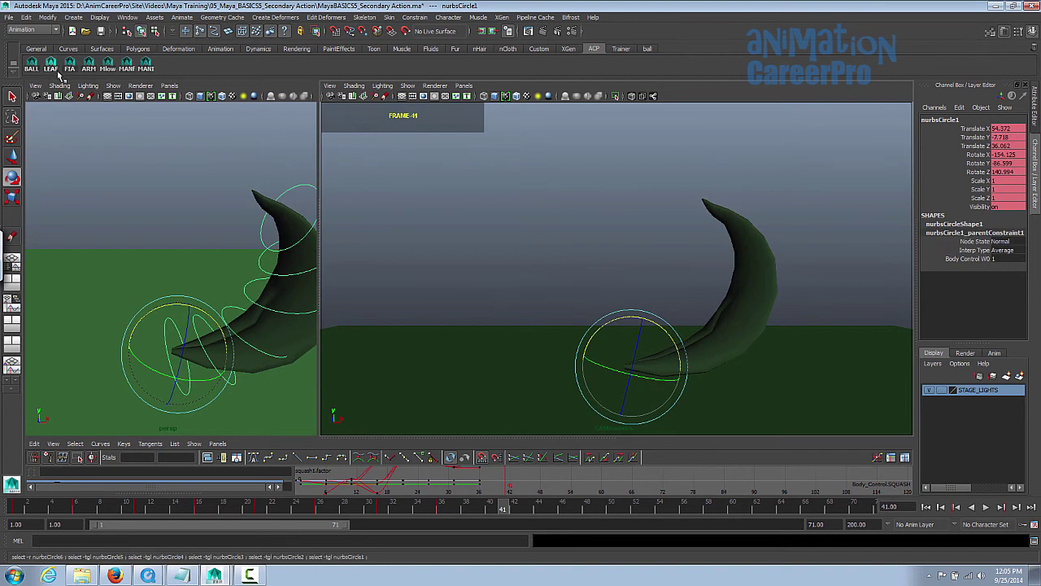
pyautogui.press('s')
# Play and scrub the leaf animation between frames 1 and 41, and examine the poses around frames 16 and 21.
pyautogui.moveTo(503, 506)
pyautogui.mouseDown()
pyautogui.moveTo(360, 509)
pyautogui.moveTo(549, 515)
pyautogui.moveTo(501, 514)
pyautogui.mouseUp()
pyautogui.press('e')
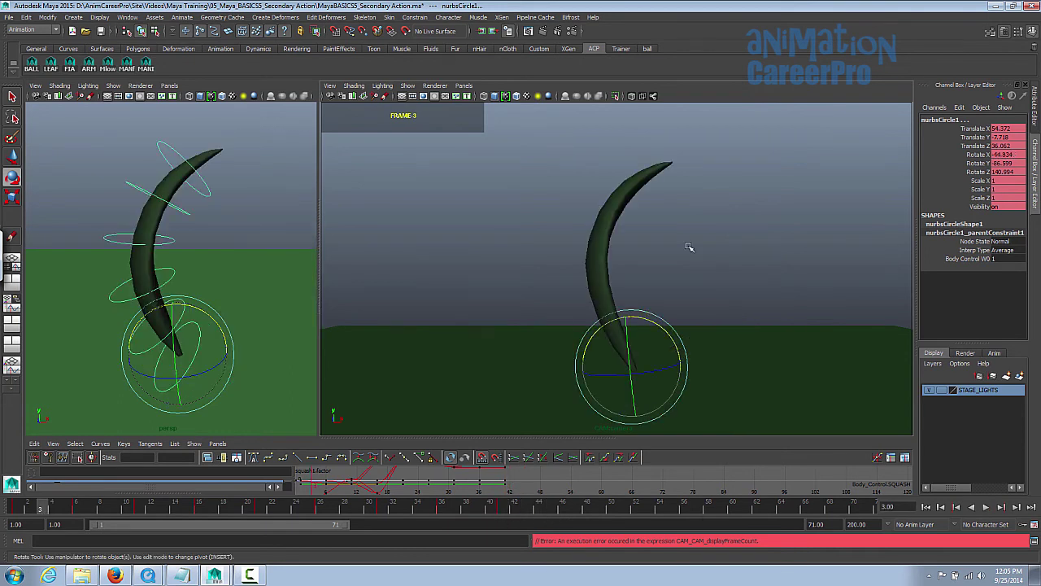
pyautogui.click(17, 510)
pyautogui.hotkey('alt', 'v')
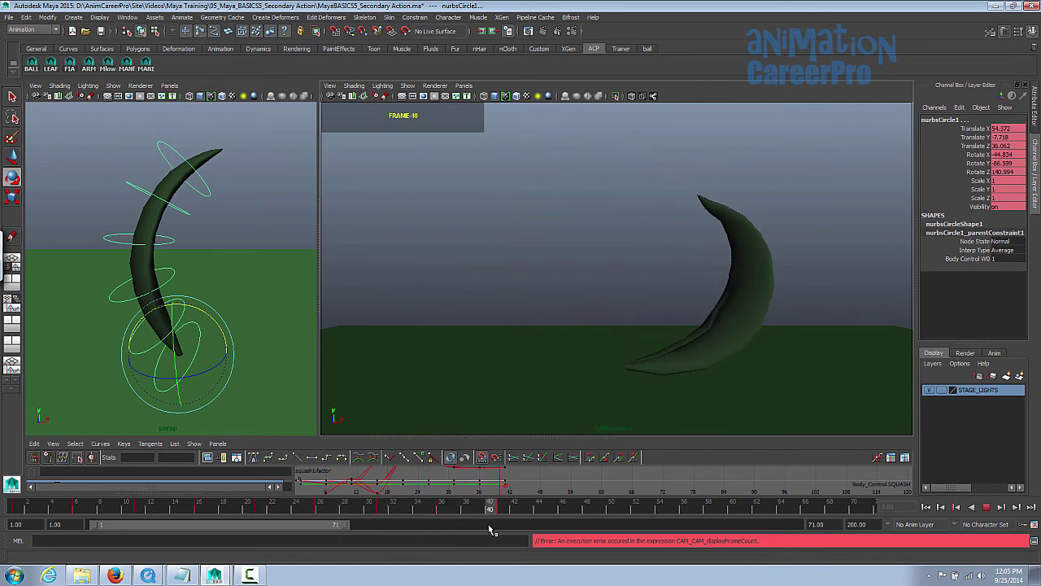
pyautogui.moveTo(504, 523); pyautogui.dragTo(145, 524)
pyautogui.press('.')
pyautogui.press(',')
pyautogui.press('.')
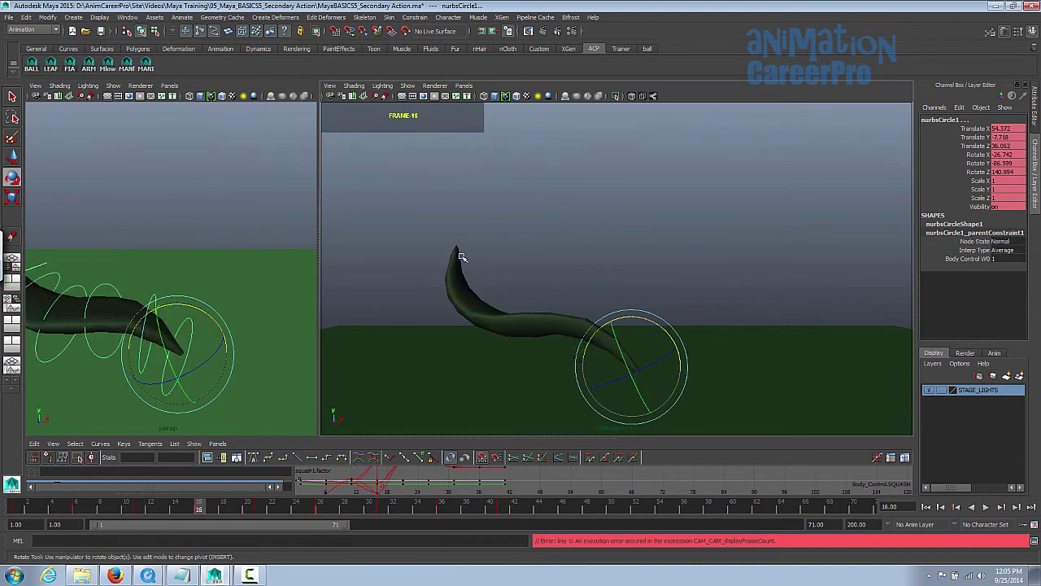
pyautogui.hotkey('alt', '.')
pyautogui.hotkey('alt', '.')
pyautogui.hotkey('alt', '.')
pyautogui.hotkey('alt', '.')
pyautogui.hotkey('alt', '.')
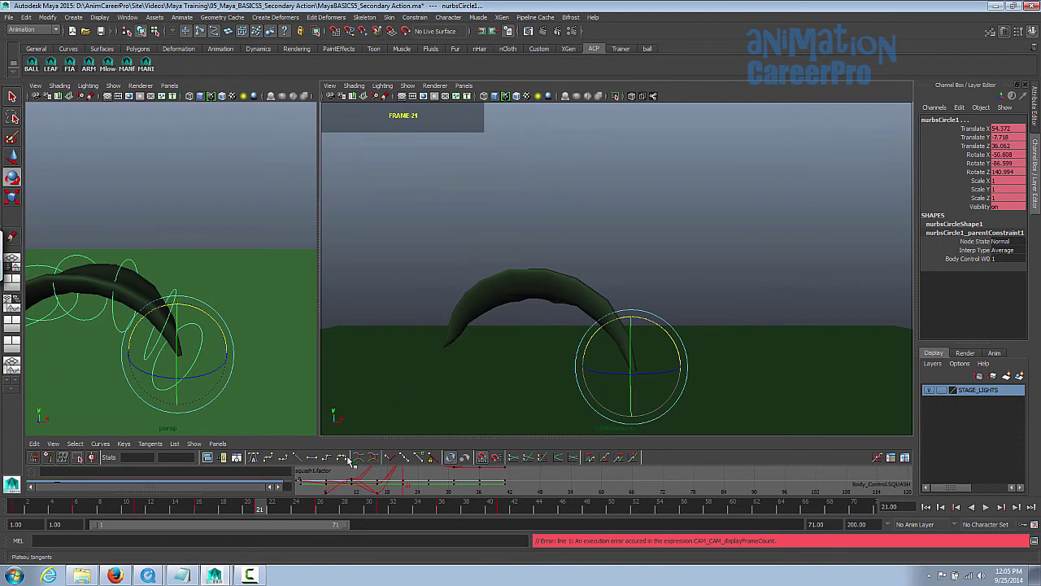
# Advance to frame 46 and rotate the leaf's base control back up in Rotate X.
pyautogui.click(509, 505)
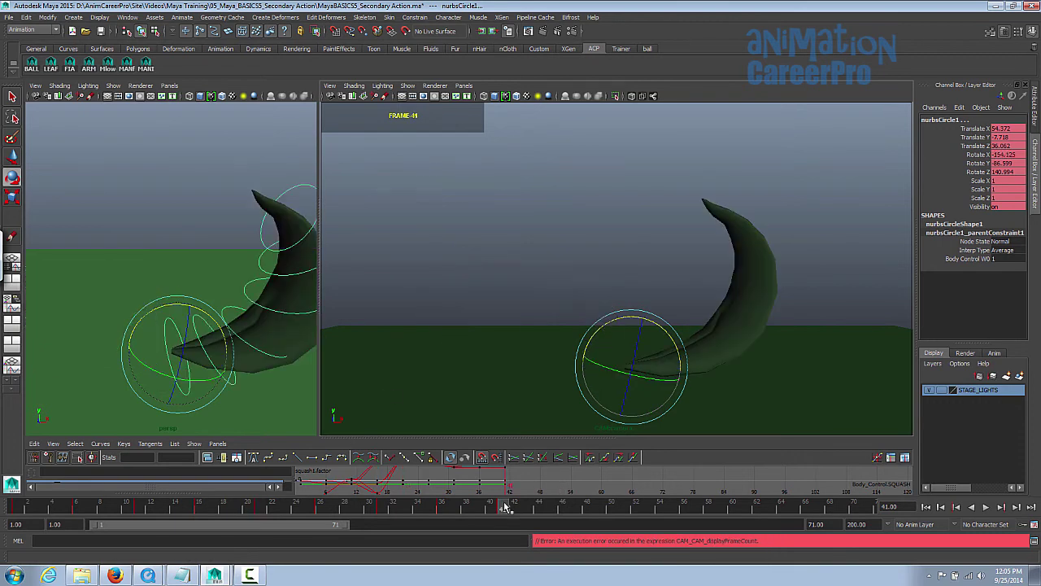
pyautogui.hotkey('alt', '.')
pyautogui.hotkey('alt', '.')
pyautogui.hotkey('alt', '.')
pyautogui.hotkey('alt', '.')
pyautogui.hotkey('alt', '.')
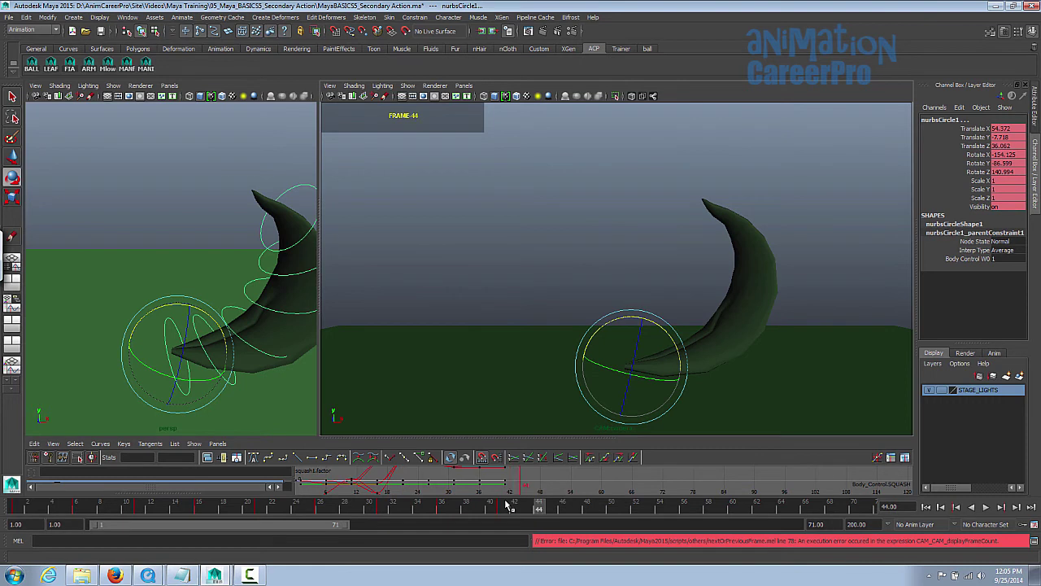
pyautogui.moveTo(666, 333); pyautogui.dragTo(721, 285)
# Rotate the control above the leaf's base at frame 46 and bring the base control to about -115.3 in Rotate X.
pyautogui.press('q')
pyautogui.click(177, 313)
pyautogui.press('e')
pyautogui.moveTo(653, 292); pyautogui.dragTo(648, 320)
pyautogui.press('q')
pyautogui.click(154, 326)
pyautogui.press('e')
pyautogui.press('q')
pyautogui.keyDown('alt'); pyautogui.moveTo(255, 304); pyautogui.dragTo(195, 286); pyautogui.keyUp('alt')
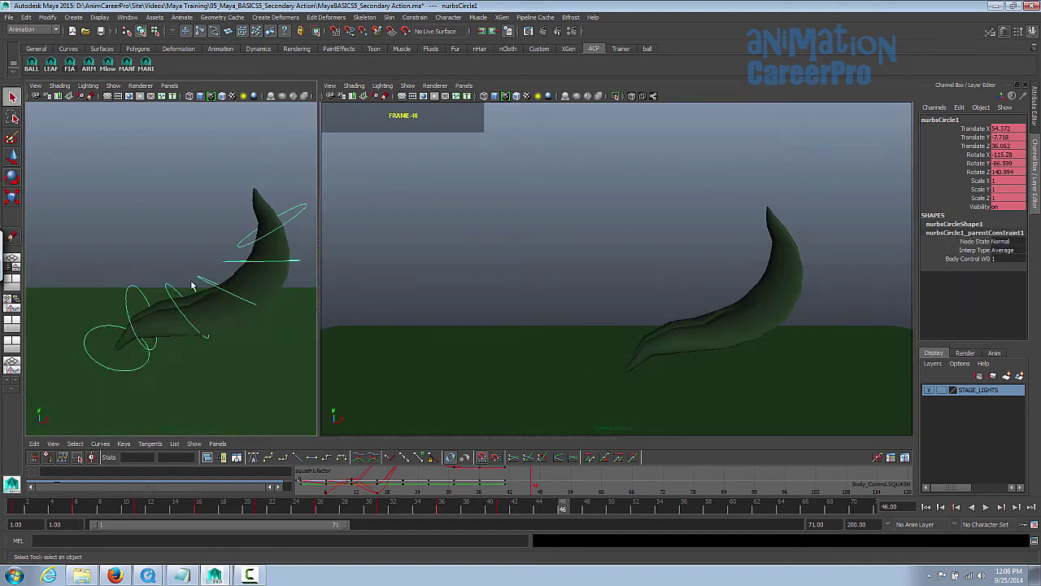
# Rotate a mid-leaf control slightly outward at frame 46 and key all leaf controls.
pyautogui.click(201, 276)
pyautogui.press('e')
pyautogui.moveTo(225, 246); pyautogui.dragTo(231, 246)
pyautogui.press('q')
pyautogui.click(164, 309)
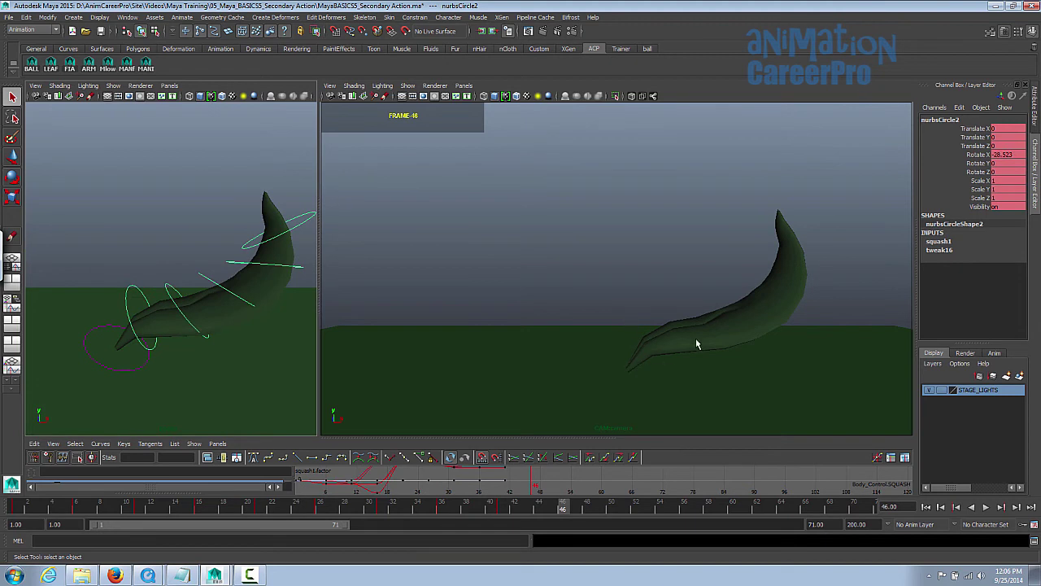
pyautogui.keyDown('alt'); pyautogui.moveTo(248, 300); pyautogui.dragTo(245, 302, button='middle'); pyautogui.keyUp('alt')
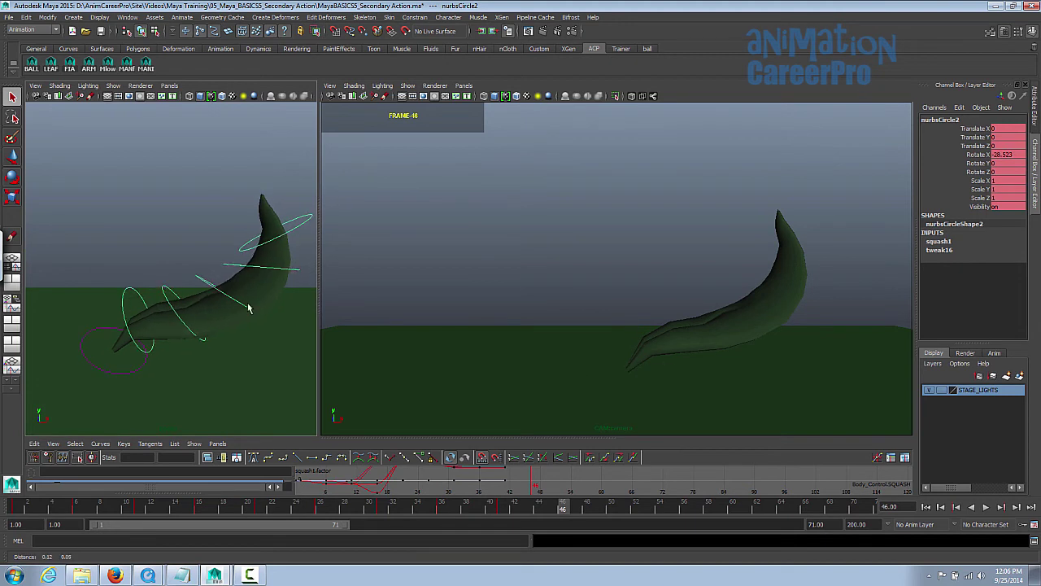
pyautogui.click(74, 68)
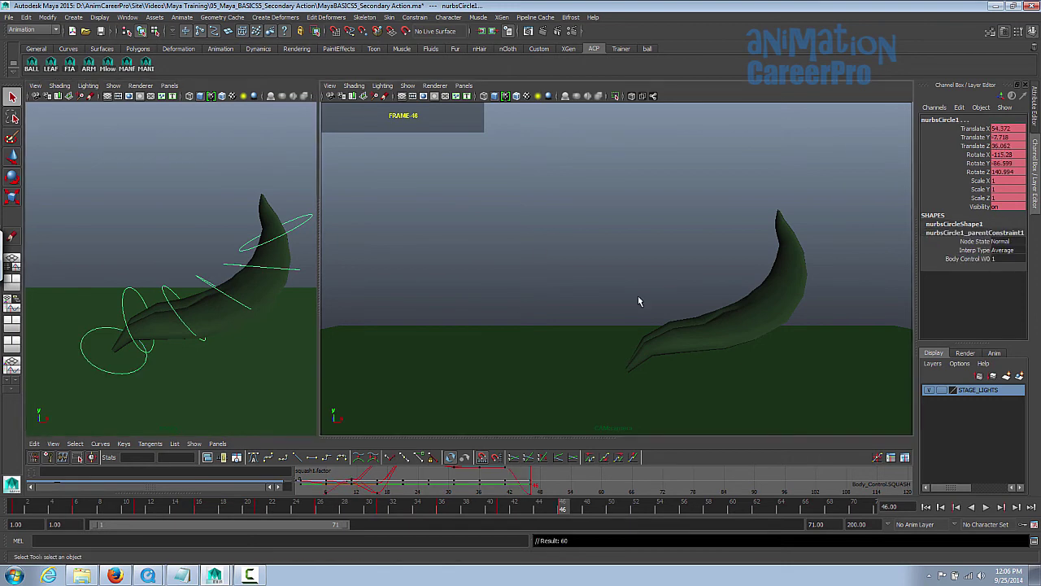
# Advance to frame 51 and rotate the leaf's base control to about -96.7 in Rotate X, also bending a control farther up.
pyautogui.hotkey('alt', 'v')
pyautogui.press('.')
pyautogui.moveTo(566, 511); pyautogui.dragTo(624, 509)
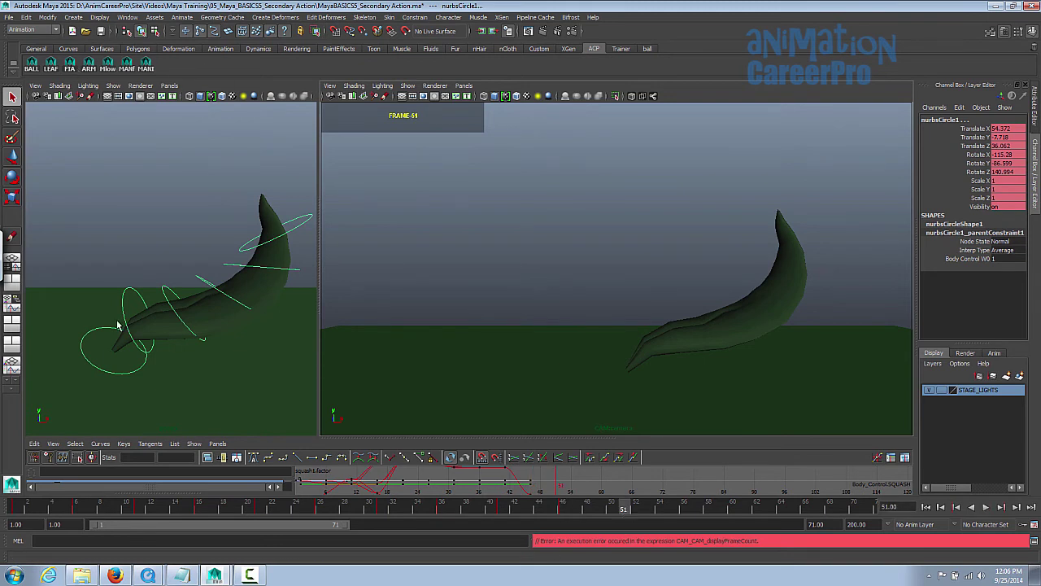
pyautogui.press('e')
pyautogui.moveTo(660, 318); pyautogui.dragTo(646, 312)
pyautogui.press('Down')
pyautogui.press('Down')
pyautogui.moveTo(674, 260); pyautogui.dragTo(703, 262)
# Rotate the upper leaf controls at frame 51 so the leaf's tip arcs over and downward.
pyautogui.click(198, 258)
pyautogui.moveTo(208, 224); pyautogui.dragTo(244, 248)
pyautogui.click(245, 236)
pyautogui.moveTo(250, 217); pyautogui.dragTo(316, 230)
pyautogui.click(272, 234)
pyautogui.press('q')
# Adjust the rotation of the lower leaf controls at frame 51 to smooth the arch.
pyautogui.keyDown('alt'); pyautogui.moveTo(187, 275); pyautogui.dragTo(168, 270, button='middle'); pyautogui.keyUp('alt')
pyautogui.click(109, 285)
pyautogui.press('e')
pyautogui.press('q')
pyautogui.moveTo(131, 262); pyautogui.dragTo(217, 272)
pyautogui.click(124, 262)
pyautogui.press('e')
pyautogui.press('q')
# Refine the middle of the arch, bring nurbsCircle5 to about -4.2 in Rotate X, and key all leaf controls at frame 51.
pyautogui.press('e')
pyautogui.moveTo(172, 231); pyautogui.dragTo(222, 209)
pyautogui.press('q')
pyautogui.click(223, 225)
pyautogui.press('e')
pyautogui.press('q')
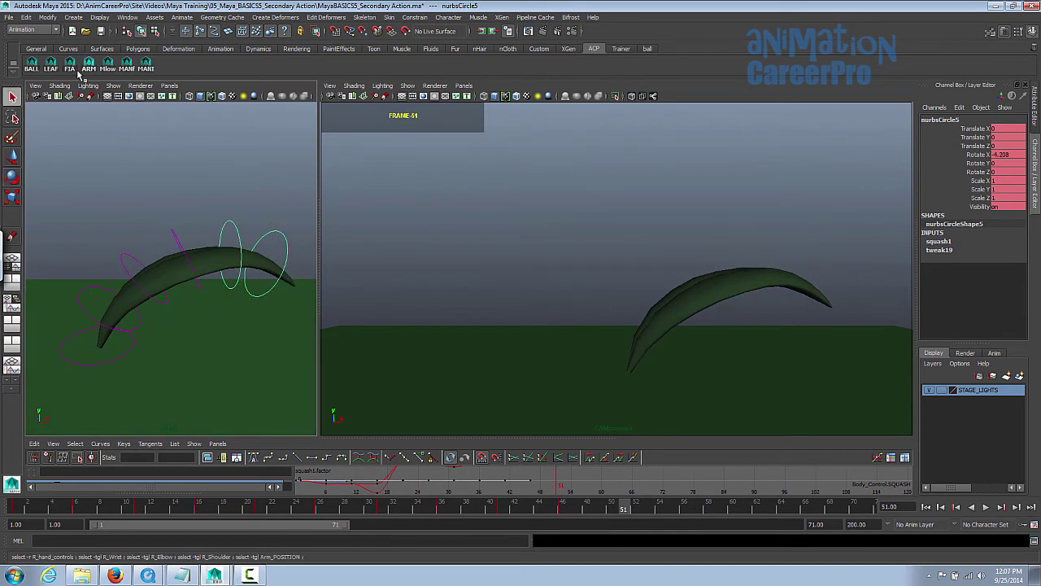
pyautogui.click(52, 65)
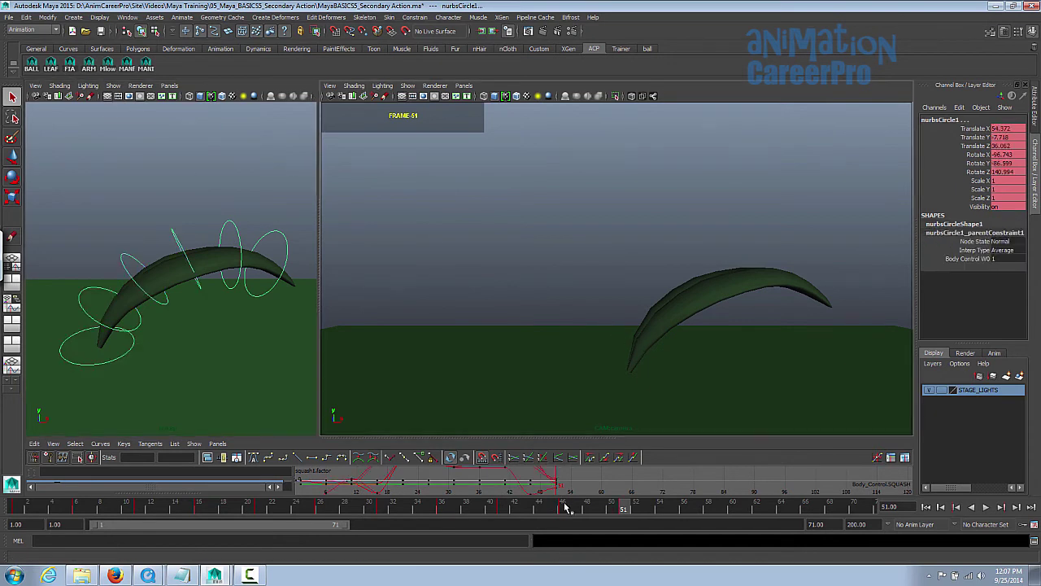
# Scrub and step between frames 46 and 51, and compare the two leaf poses.
pyautogui.click(565, 505)
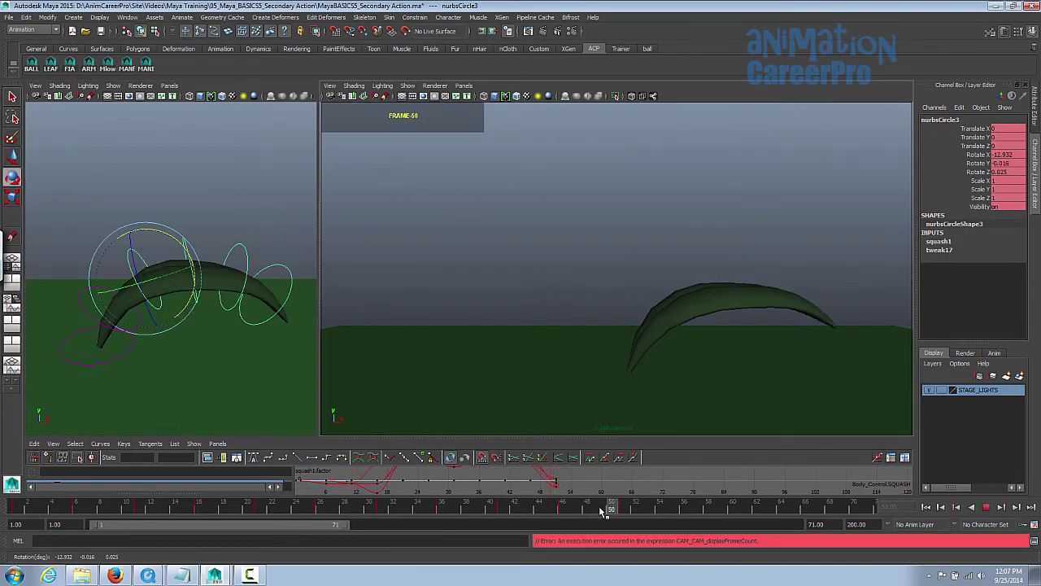
pyautogui.moveTo(602, 508); pyautogui.dragTo(563, 506)
pyautogui.press('e')
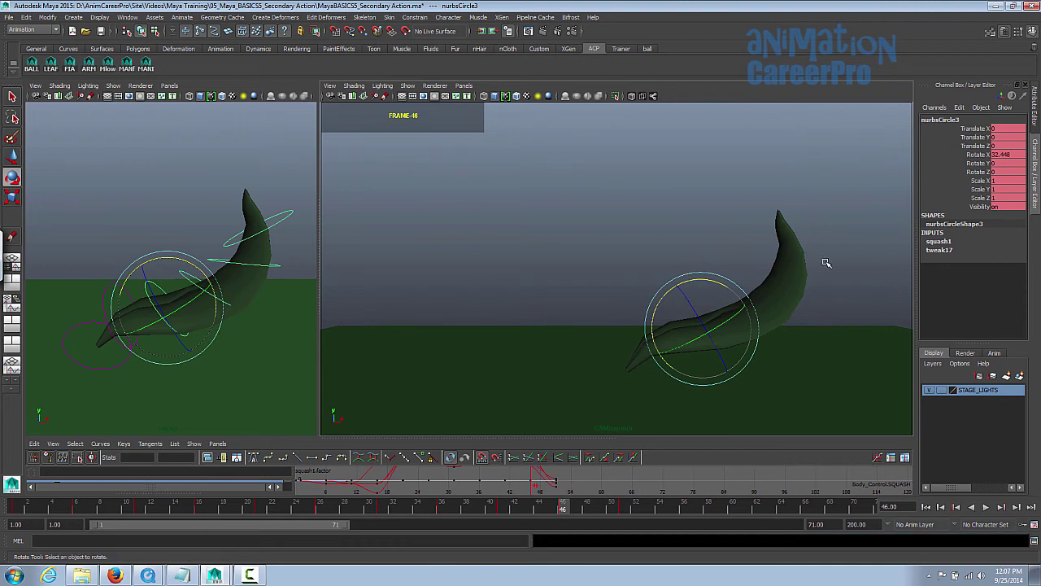
pyautogui.click(716, 260)
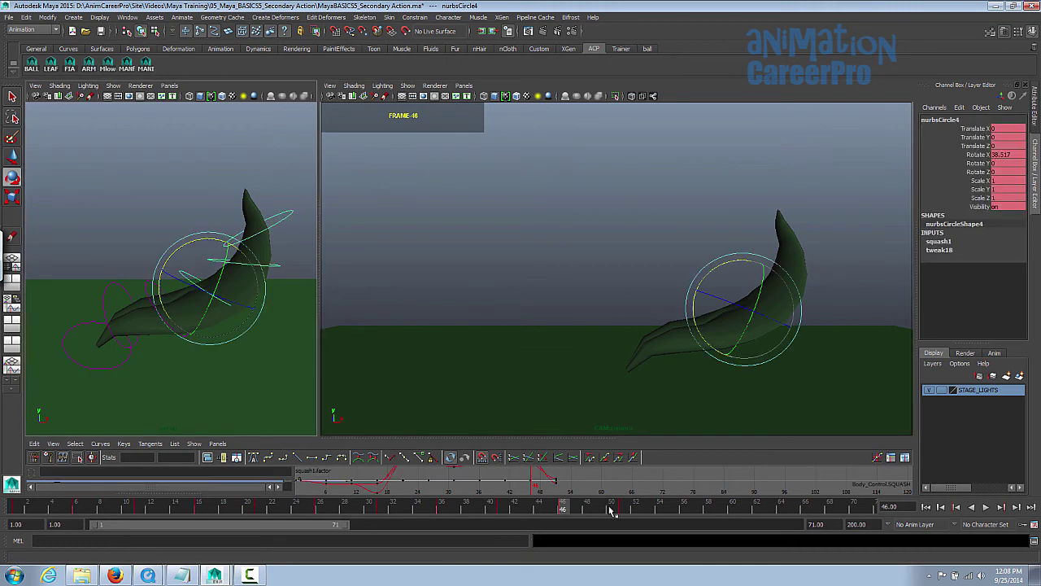
pyautogui.press('.')
pyautogui.press(',')
pyautogui.press('.')
pyautogui.press(',')
pyautogui.press('.')
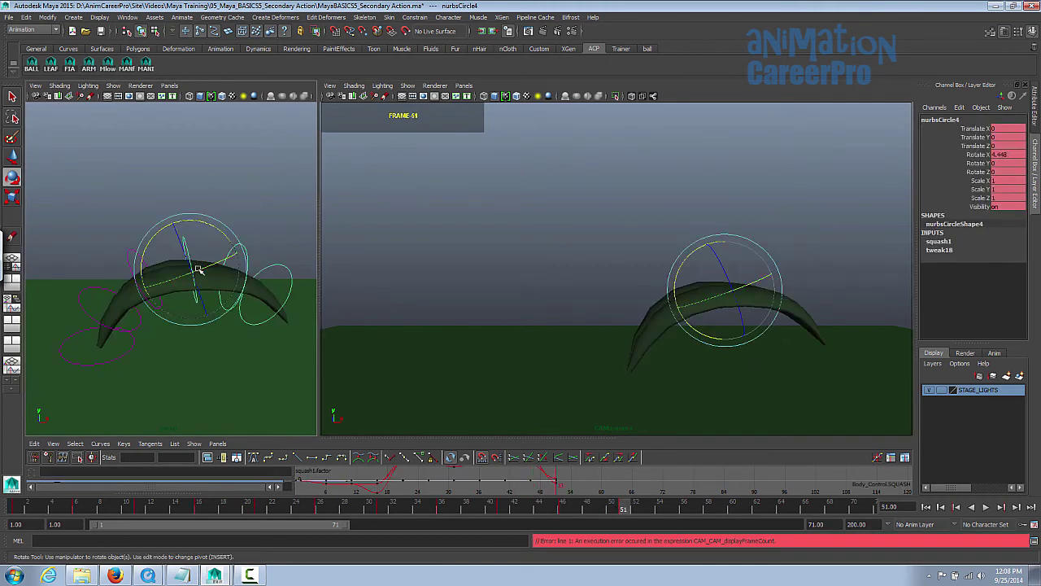
# Rotate nurbsCircle3 to about -2.7 in Rotate X at frame 51, comparing the pose with the previous key.
pyautogui.press('q')
pyautogui.click(139, 254)
pyautogui.press('e')
pyautogui.moveTo(156, 231); pyautogui.dragTo(117, 133)
pyautogui.press(',')
pyautogui.press('.')
pyautogui.press(',')
pyautogui.press('.')
pyautogui.hotkey('ctrl', 'z')
pyautogui.hotkey('shift', 'z')
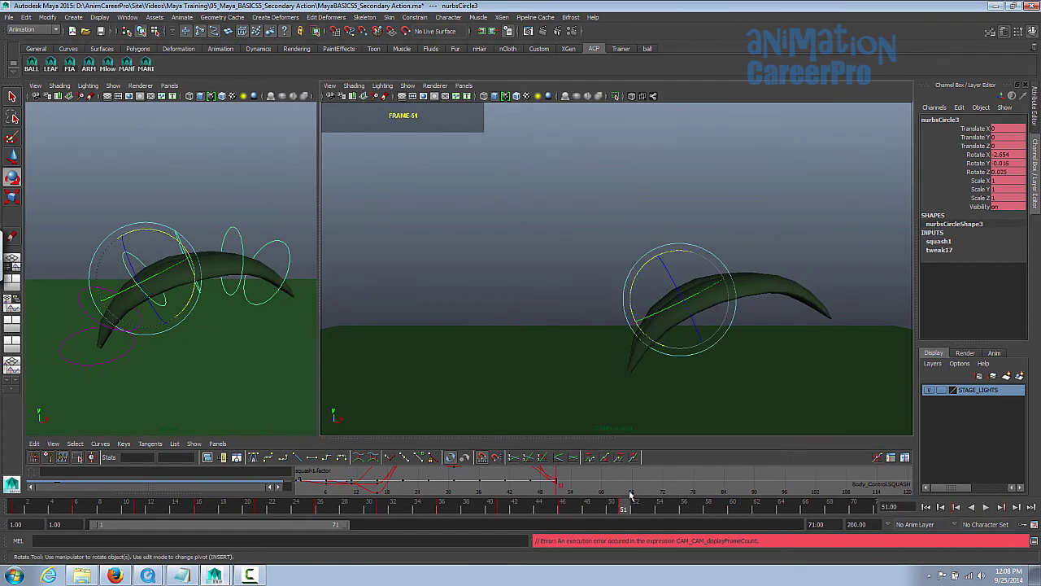
# Play the leaf animation and scrub from frame 21 to frame 51 to review the motion.
pyautogui.hotkey('alt', 'v')
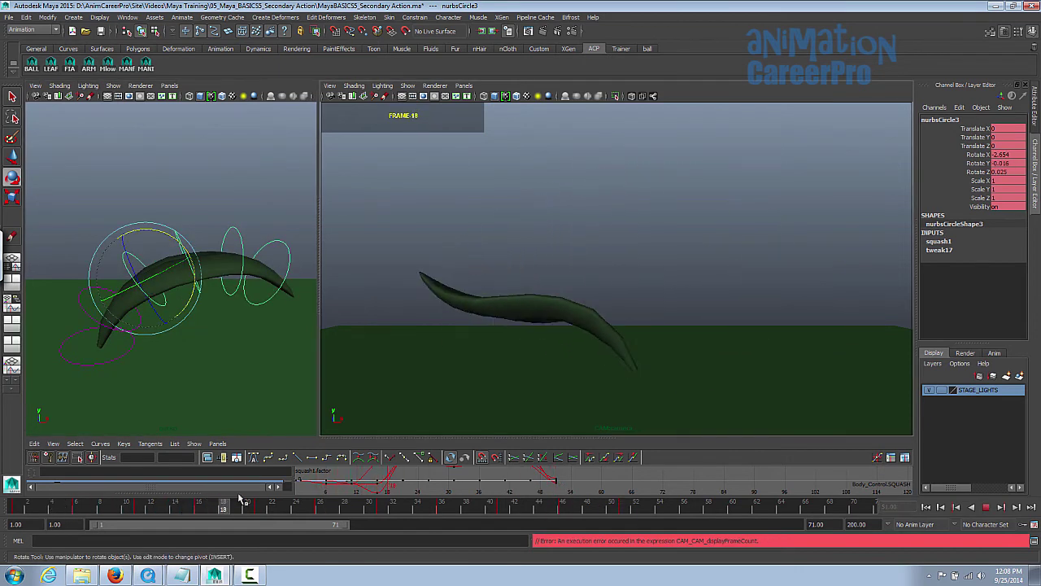
pyautogui.hotkey('alt', 'v')
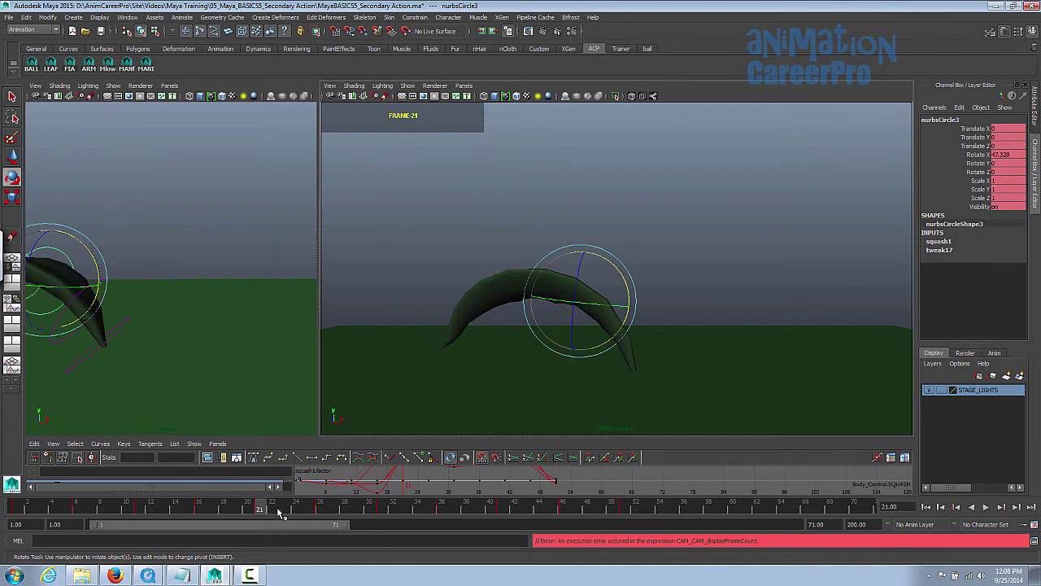
pyautogui.moveTo(261, 511)
pyautogui.mouseDown()
pyautogui.moveTo(631, 524)
pyautogui.moveTo(623, 510)
pyautogui.mouseUp()
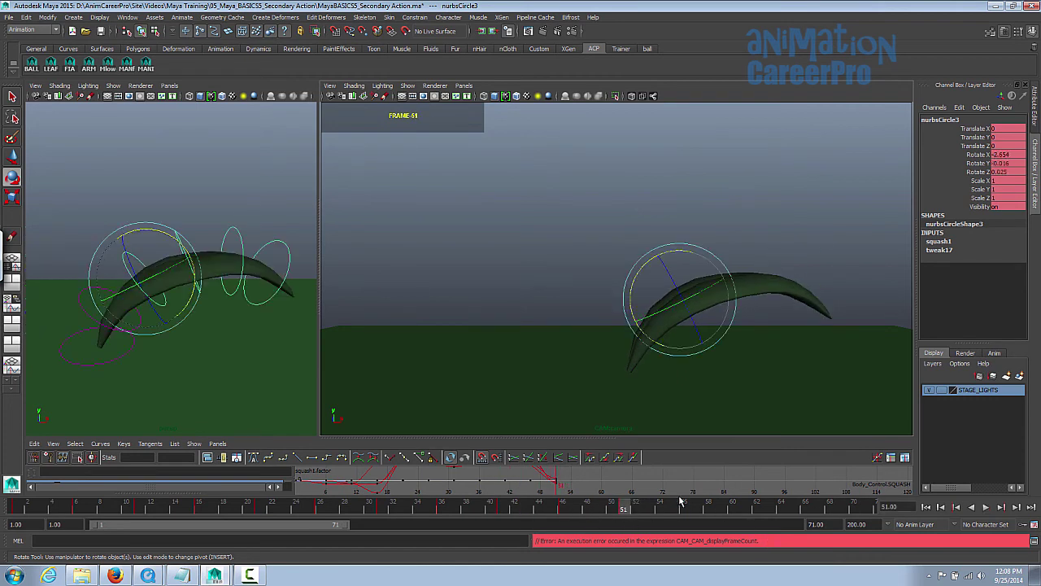
# Advance to frame 56 and rotate the leaf's base control up to about -70.7 in Rotate X.
pyautogui.hotkey('alt', '.')
pyautogui.hotkey('alt', '.')
pyautogui.hotkey('alt', '.')
pyautogui.hotkey('alt', '.')
pyautogui.hotkey('alt', '.')
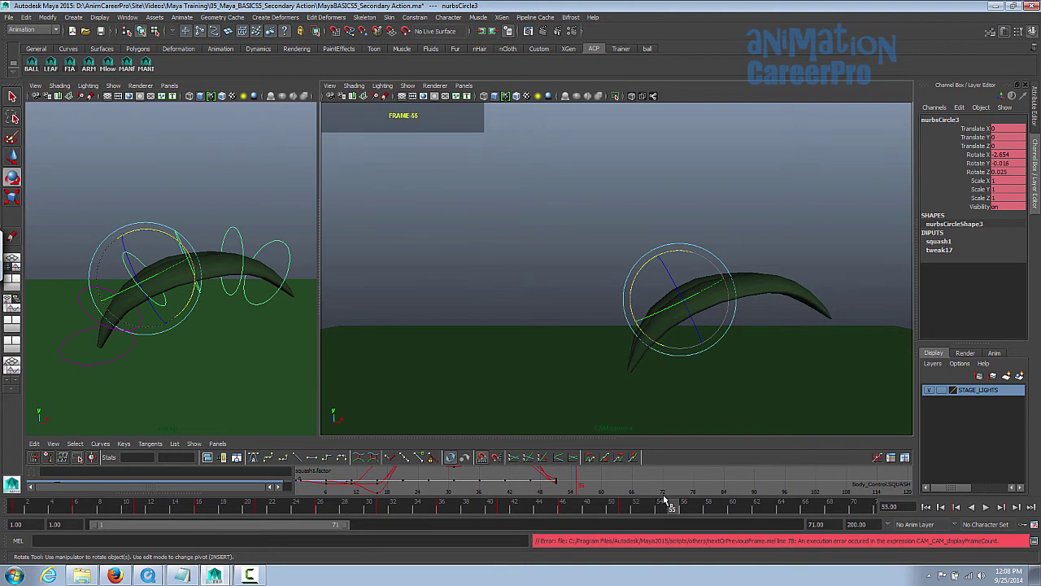
pyautogui.click(640, 321)
pyautogui.moveTo(640, 319); pyautogui.dragTo(430, 250)
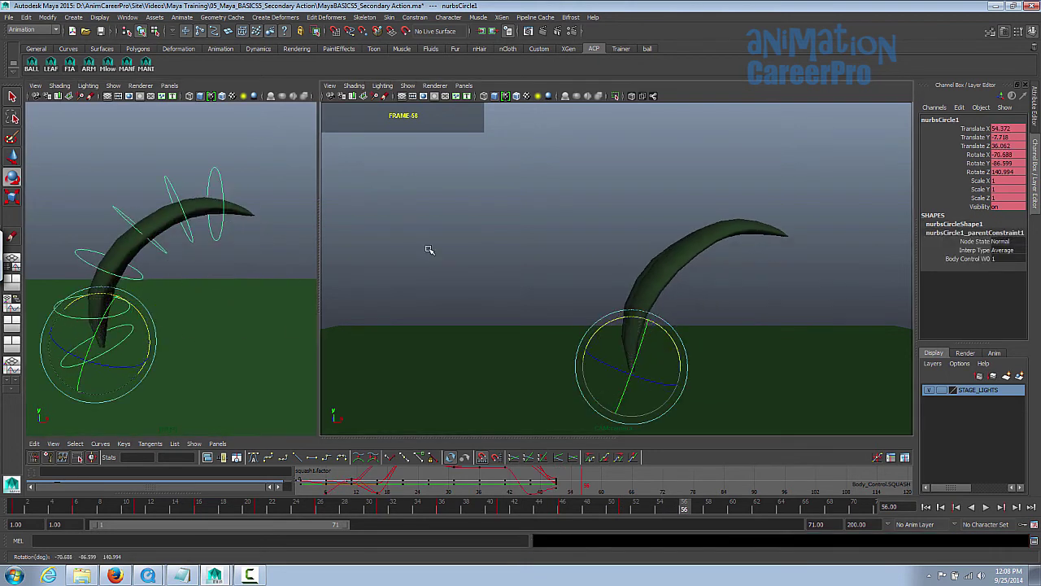
# Bend the upper part of the leaf slightly farther down at frame 56 and key all leaf controls.
pyautogui.click(129, 226)
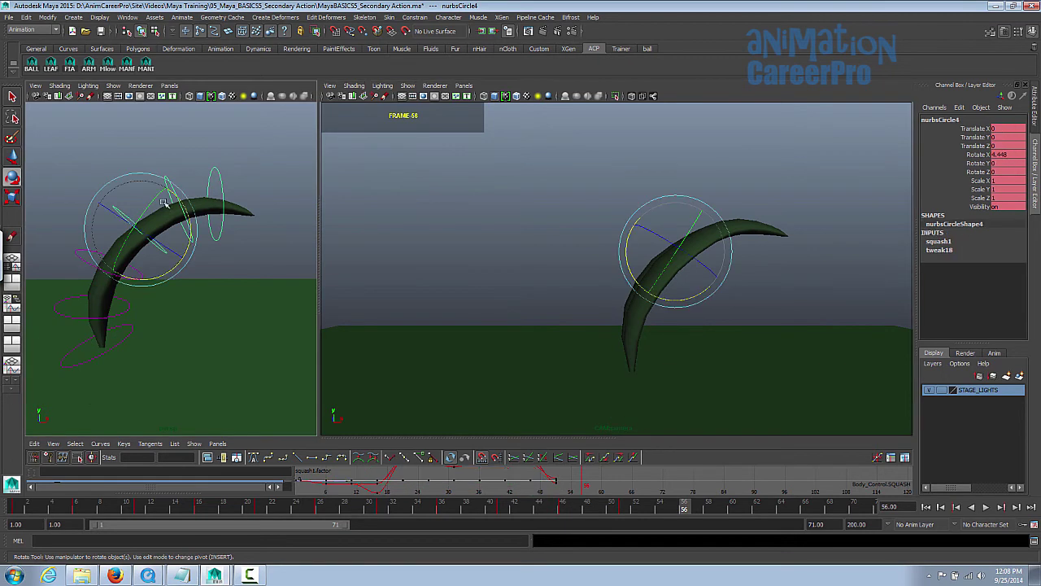
pyautogui.moveTo(173, 193); pyautogui.dragTo(176, 197)
pyautogui.moveTo(693, 518); pyautogui.dragTo(722, 517)
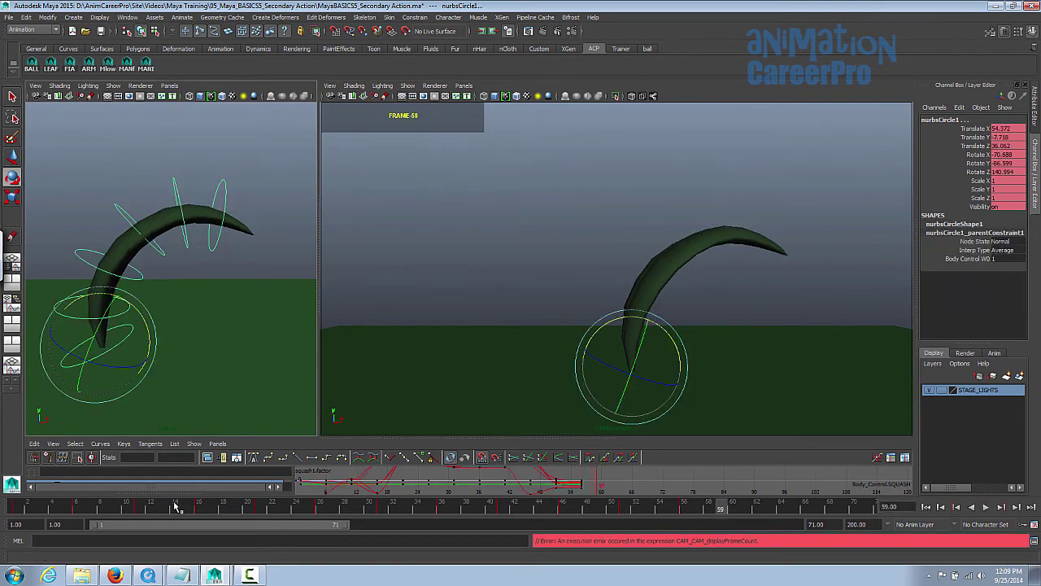
# Copy the keys of all leaf controls at frame 1.
pyautogui.click(22, 508)
pyautogui.click(684, 507)
pyautogui.click(25, 510)
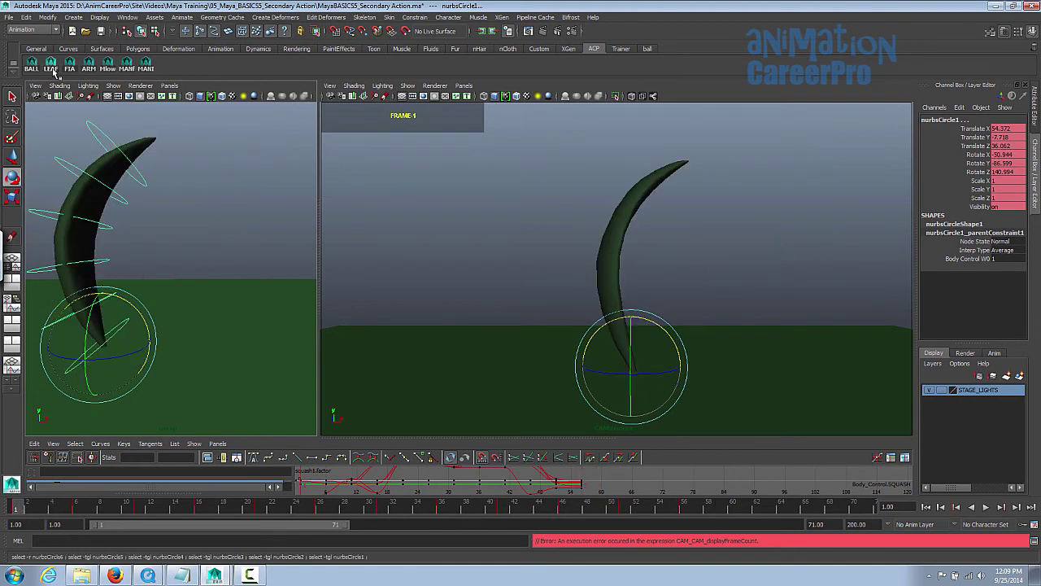
pyautogui.keyDown('alt'); pyautogui.moveTo(163, 281); pyautogui.dragTo(251, 259, button='middle'); pyautogui.keyUp('alt')
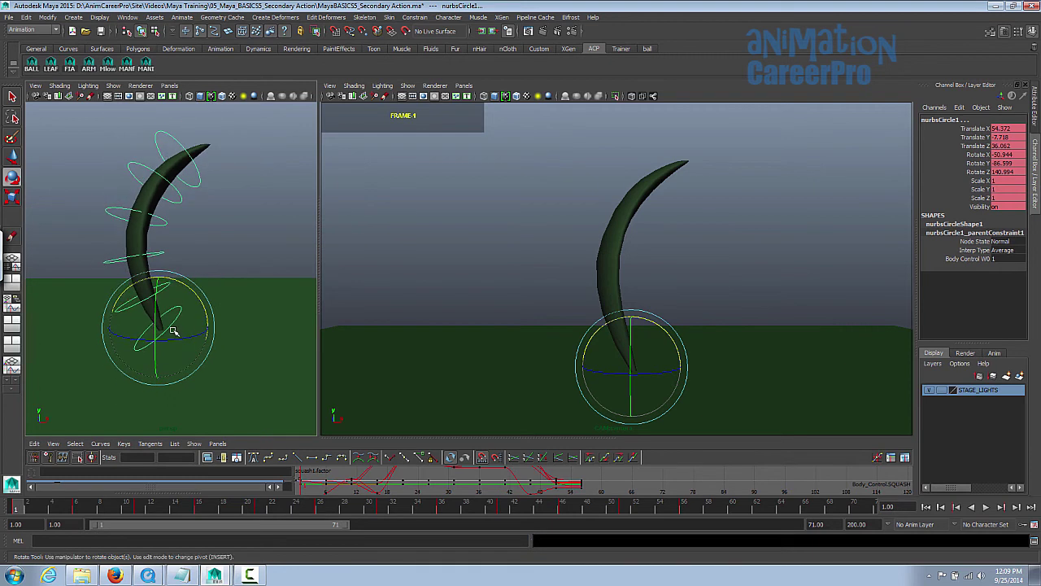
pyautogui.rightClick(17, 507)
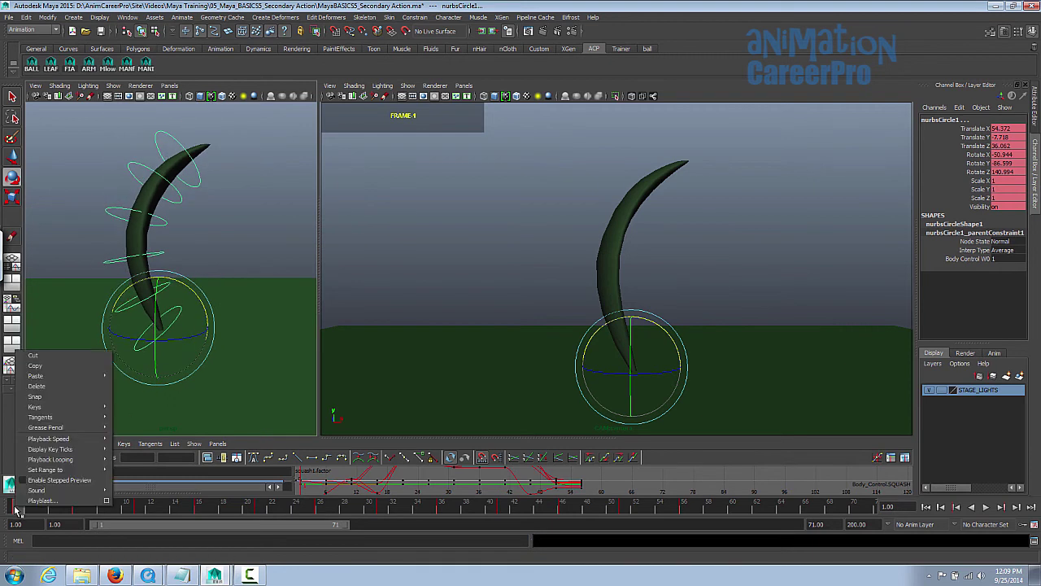
pyautogui.click(70, 366)
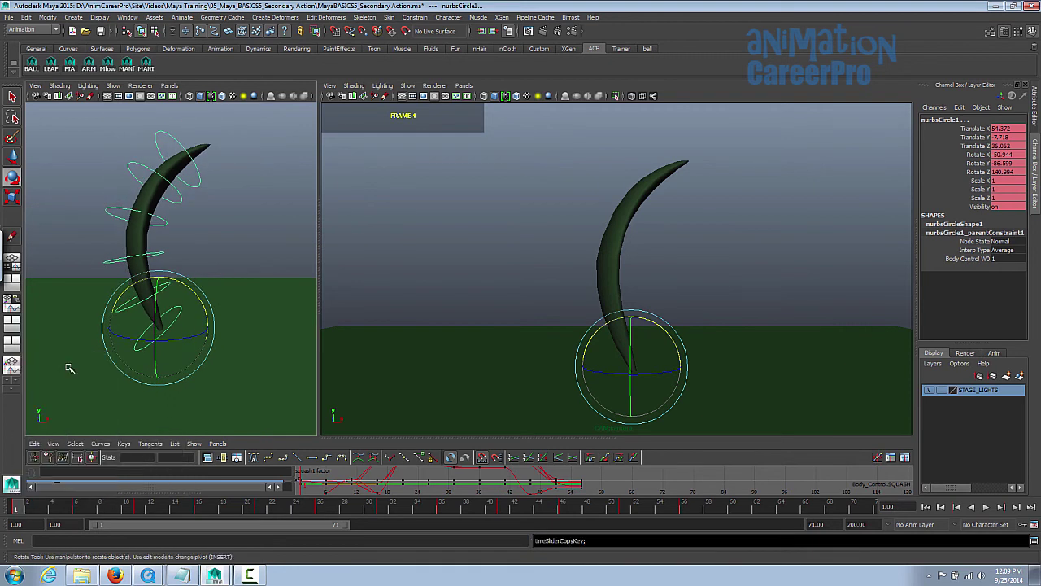
# Paste the copied leaf keys at frame 61.
pyautogui.click(685, 510)
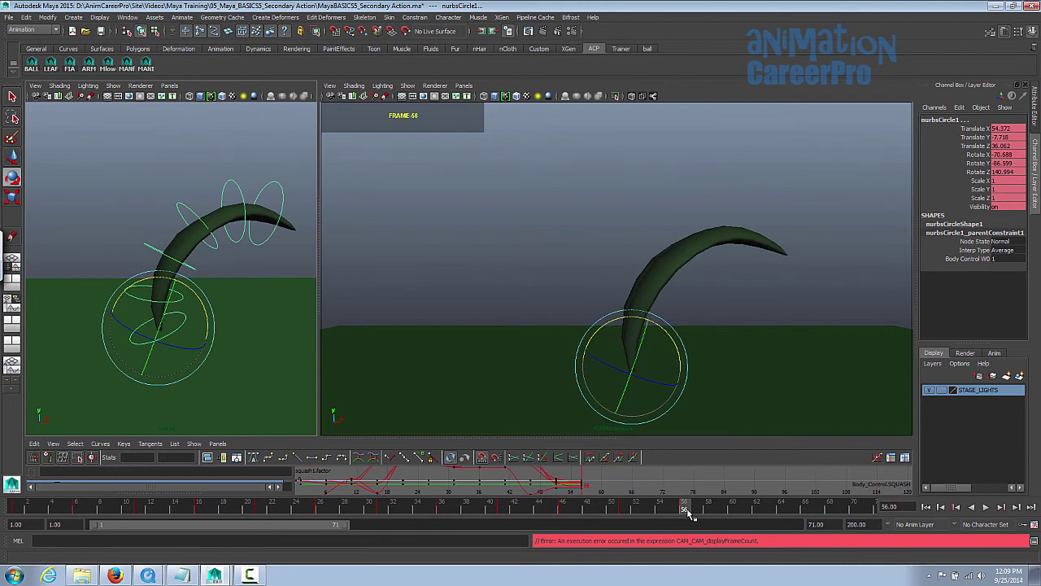
pyautogui.moveTo(698, 511); pyautogui.dragTo(745, 510)
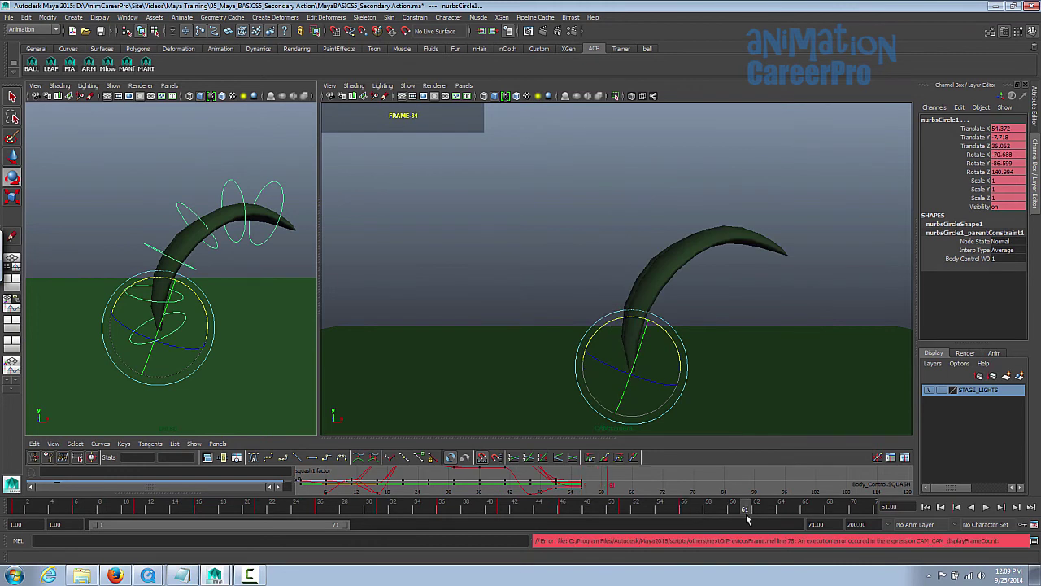
pyautogui.rightClick(745, 510)
pyautogui.moveTo(824, 387)
pyautogui.click(864, 387)
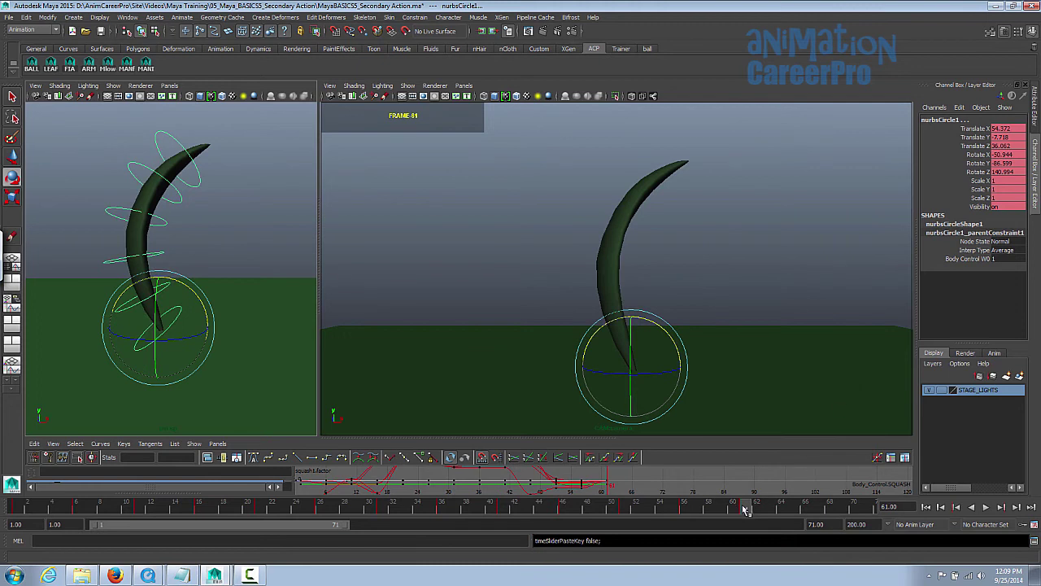
# Play the leaf animation and compare the poses at frames 60 and 61.
pyautogui.hotkey('alt', 'v')
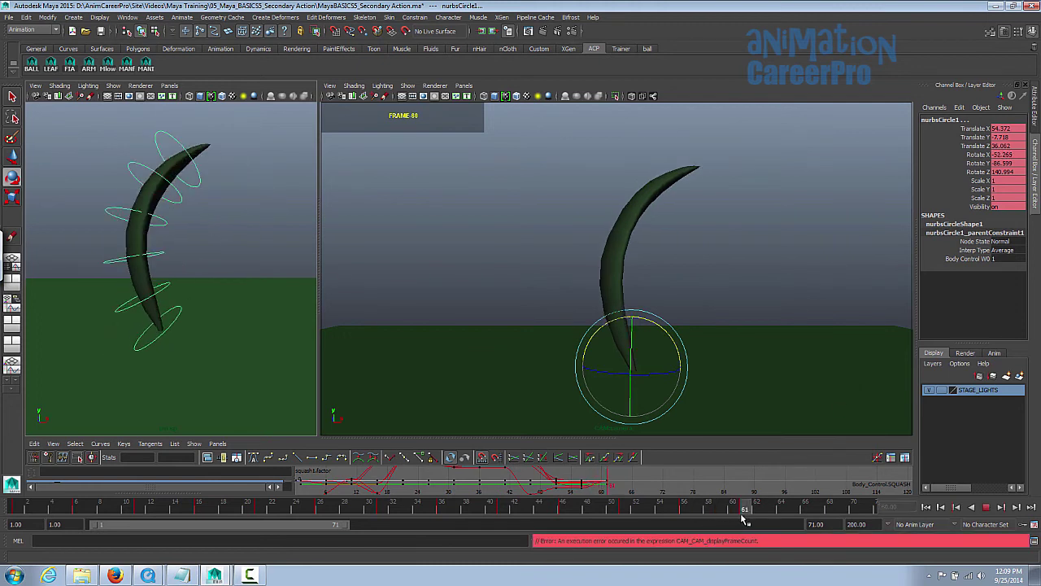
pyautogui.moveTo(741, 515); pyautogui.dragTo(733, 516)
pyautogui.click(735, 510)
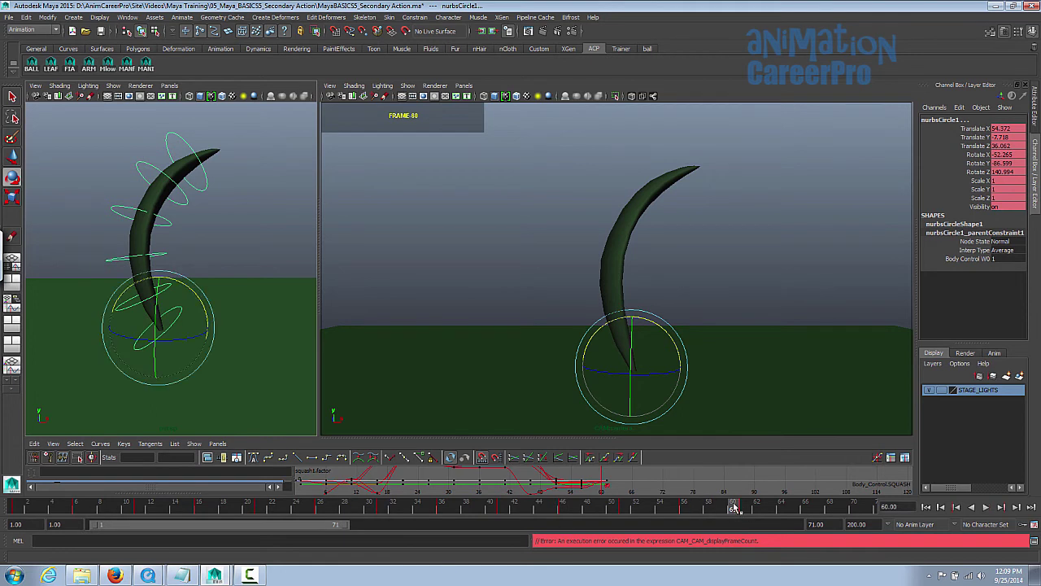
pyautogui.moveTo(739, 509); pyautogui.dragTo(749, 511)
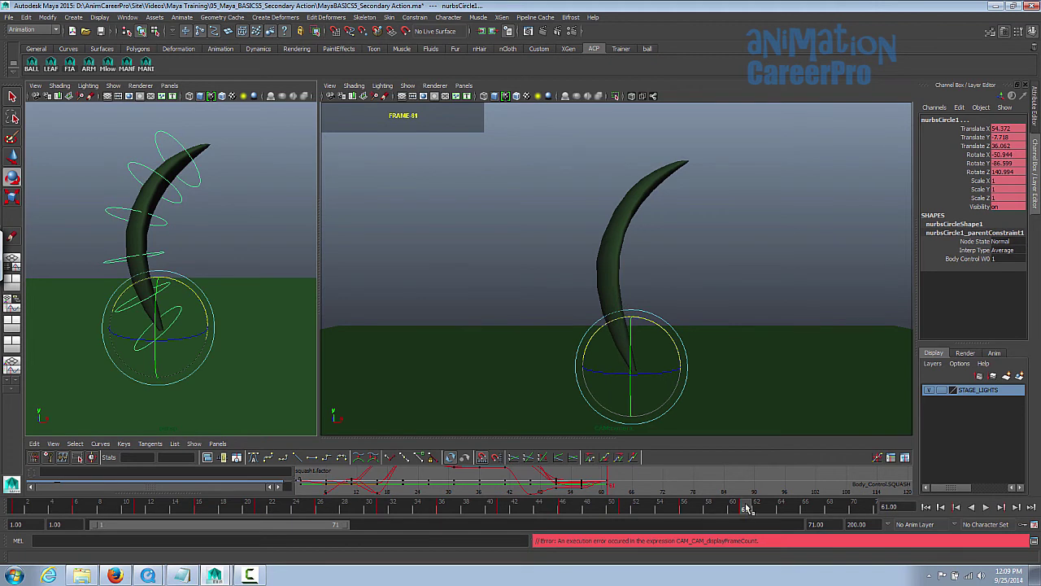
pyautogui.click(734, 513)
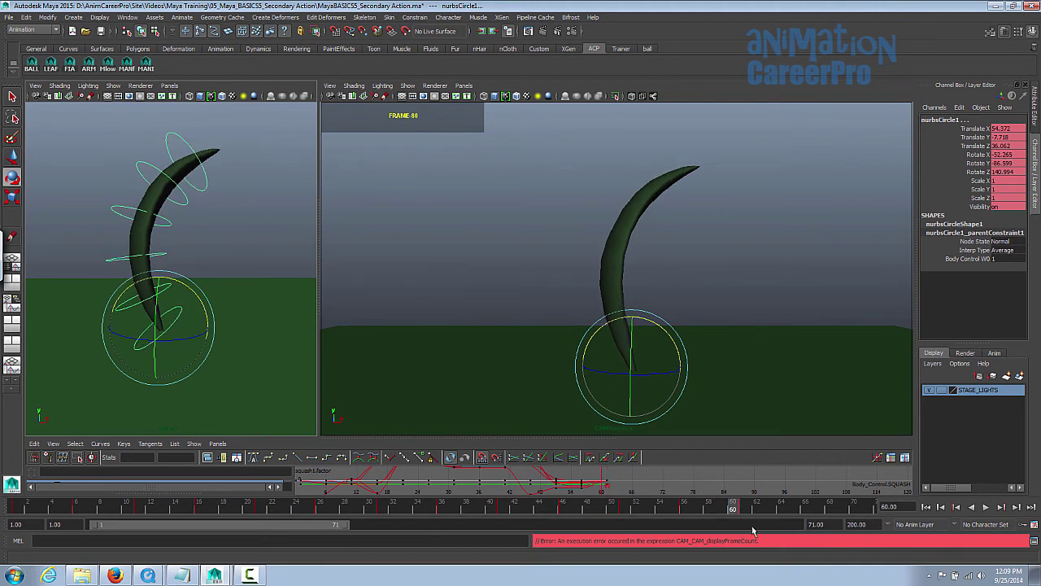
# Set the end of the playback range to frame 60 and play the leaf cycle.
pyautogui.doubleClick(816, 523)
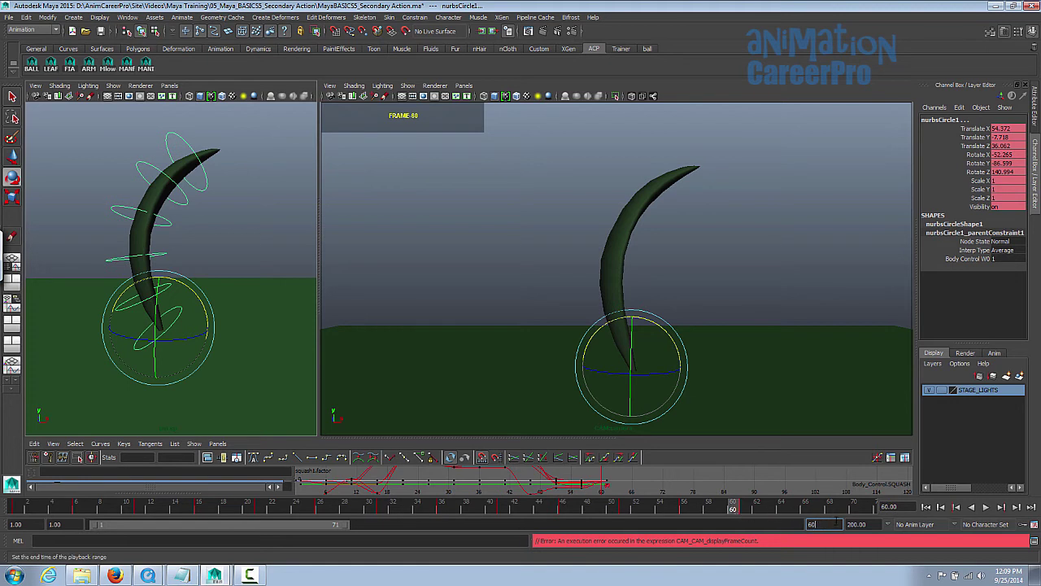
pyautogui.press('Return')
pyautogui.moveTo(865, 509); pyautogui.dragTo(905, 522)
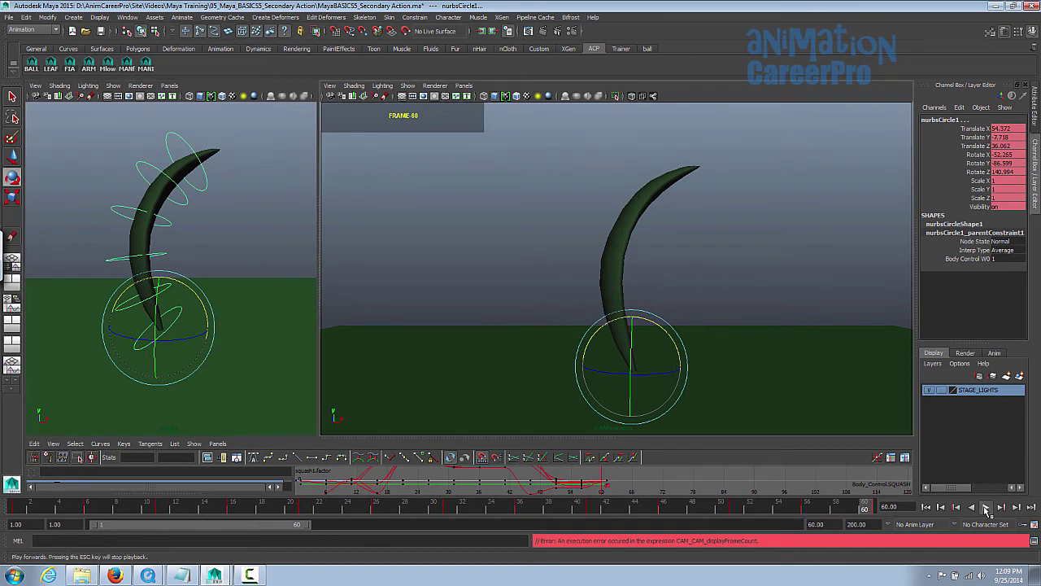
pyautogui.click(986, 508)
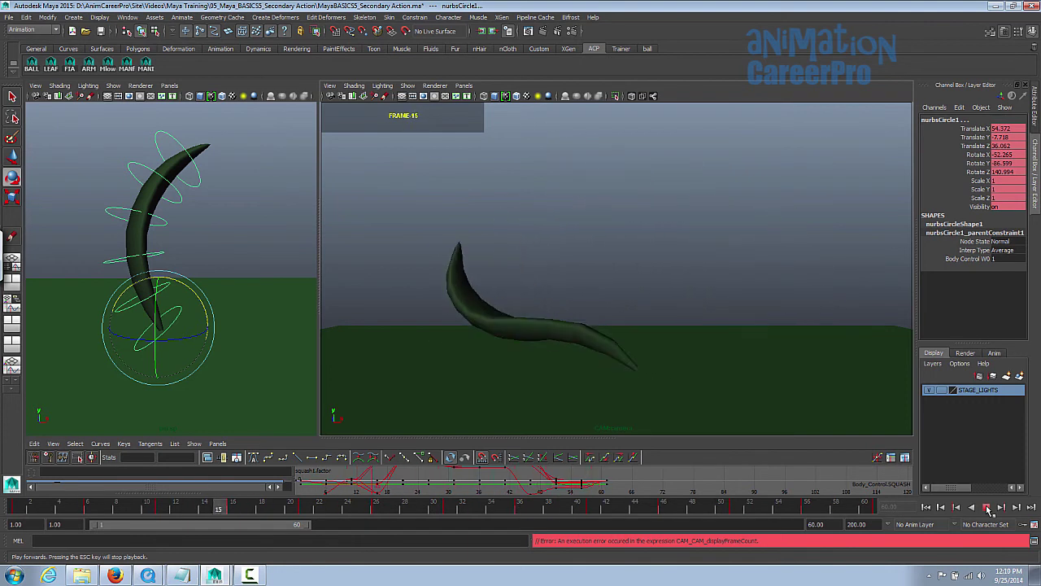
pyautogui.click(987, 508)
# Enlarge the Graph Editor, frame the leaf controls' curves in it, and return the animation to frame 1.
pyautogui.moveTo(625, 437); pyautogui.dragTo(634, 318)
pyautogui.keyDown('alt'); pyautogui.keyDown('shift'); pyautogui.moveTo(622, 391); pyautogui.dragTo(622, 440, button='right'); pyautogui.keyUp('shift'); pyautogui.keyUp('alt')
pyautogui.keyDown('alt'); pyautogui.moveTo(629, 397); pyautogui.dragTo(752, 371, button='middle'); pyautogui.keyUp('alt')
pyautogui.keyDown('alt'); pyautogui.moveTo(752, 370); pyautogui.dragTo(645, 394, button='right'); pyautogui.keyUp('alt')
pyautogui.click(715, 87)
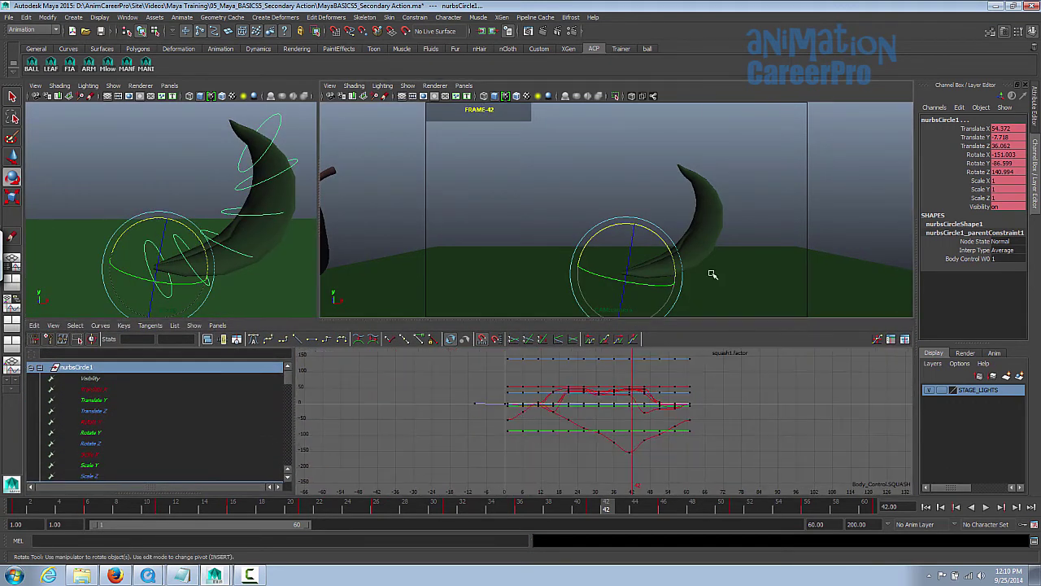
pyautogui.moveTo(691, 328); pyautogui.dragTo(695, 382)
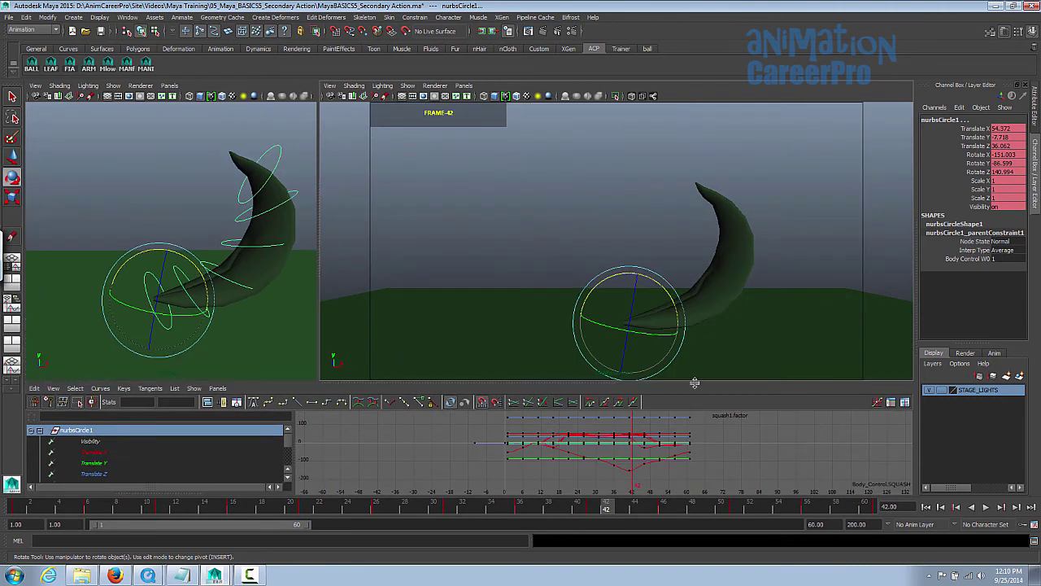
pyautogui.click(927, 507)
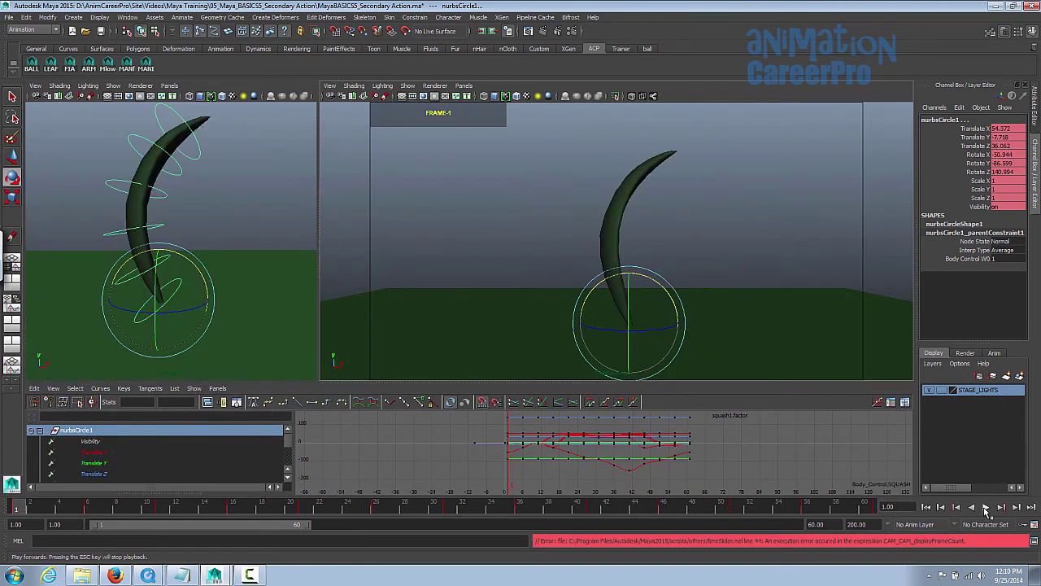
# Play the leaf cycle and review its motion.
pyautogui.click(986, 507)
pyautogui.click(986, 507)
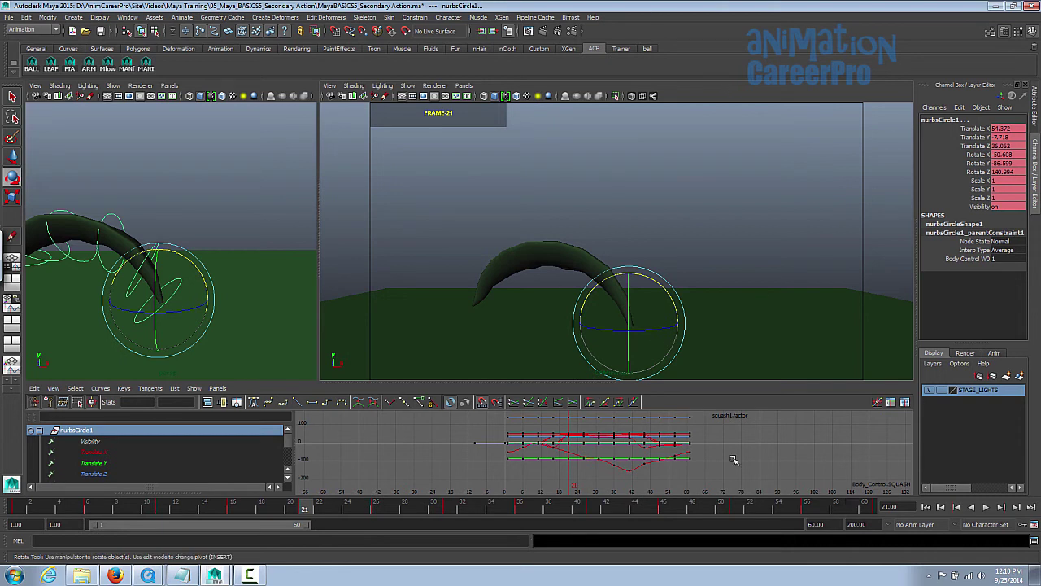
pyautogui.click(987, 508)
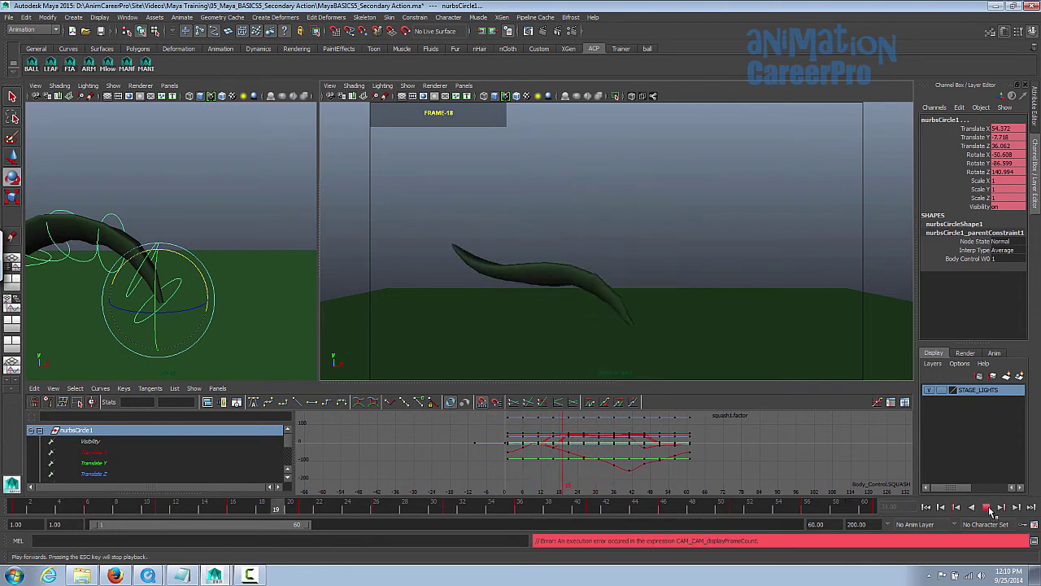
pyautogui.click(987, 507)
# Enlarge the Graph Editor, reselect the leaf controls and select all their curve keys between the first and last keys.
pyautogui.moveTo(598, 382); pyautogui.dragTo(602, 328)
pyautogui.keyDown('alt'); pyautogui.keyDown('shift'); pyautogui.moveTo(664, 391); pyautogui.dragTo(662, 410, button='right'); pyautogui.keyUp('shift'); pyautogui.keyUp('alt')
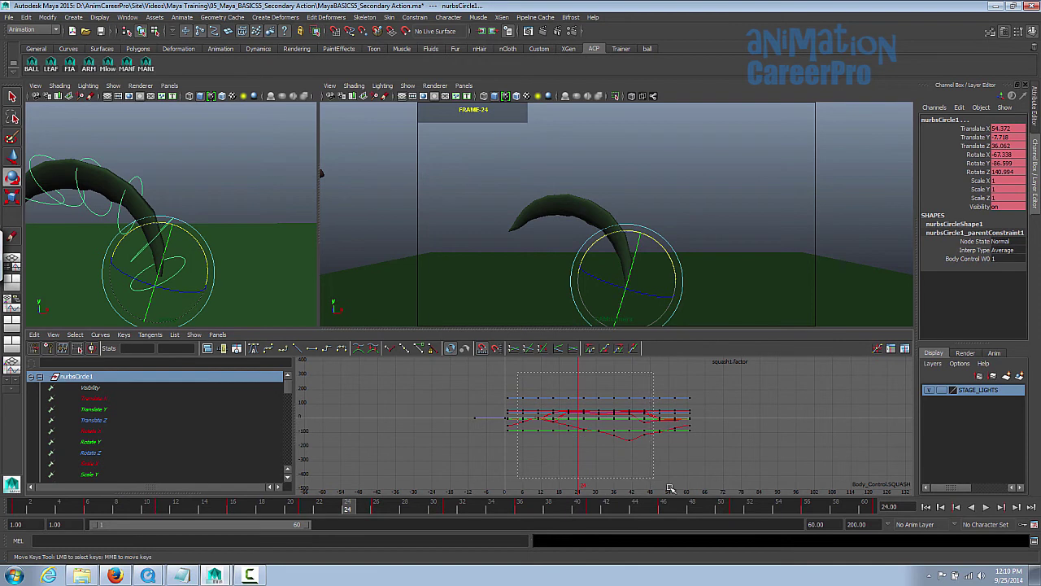
pyautogui.click(51, 66)
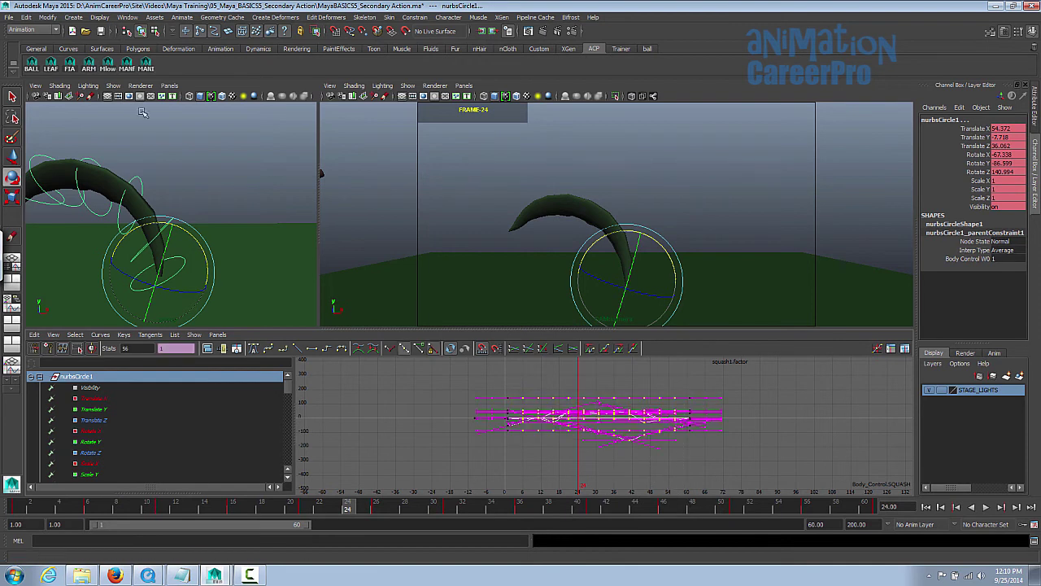
pyautogui.click(52, 69)
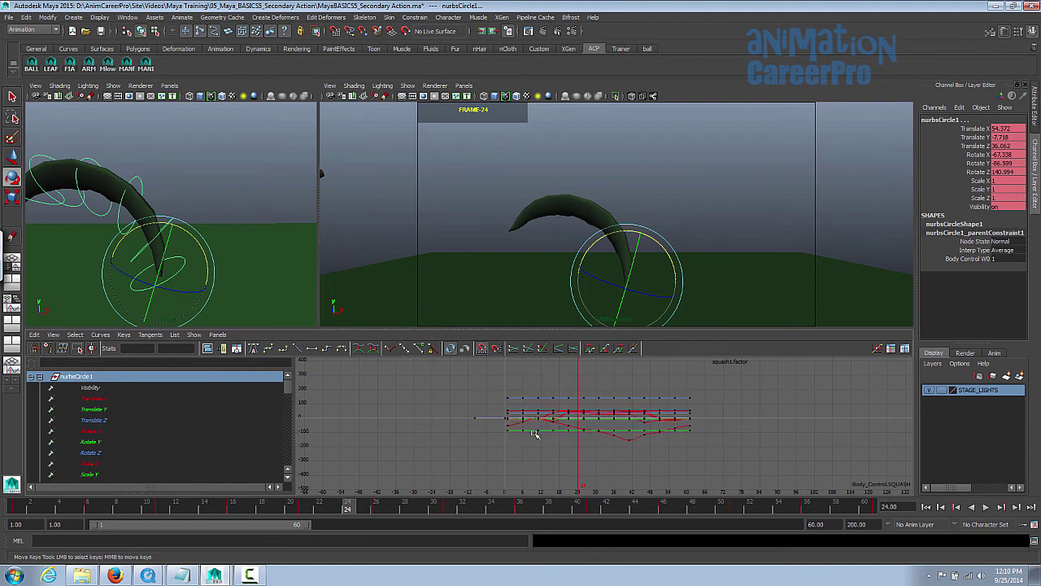
pyautogui.moveTo(518, 384); pyautogui.dragTo(678, 490)
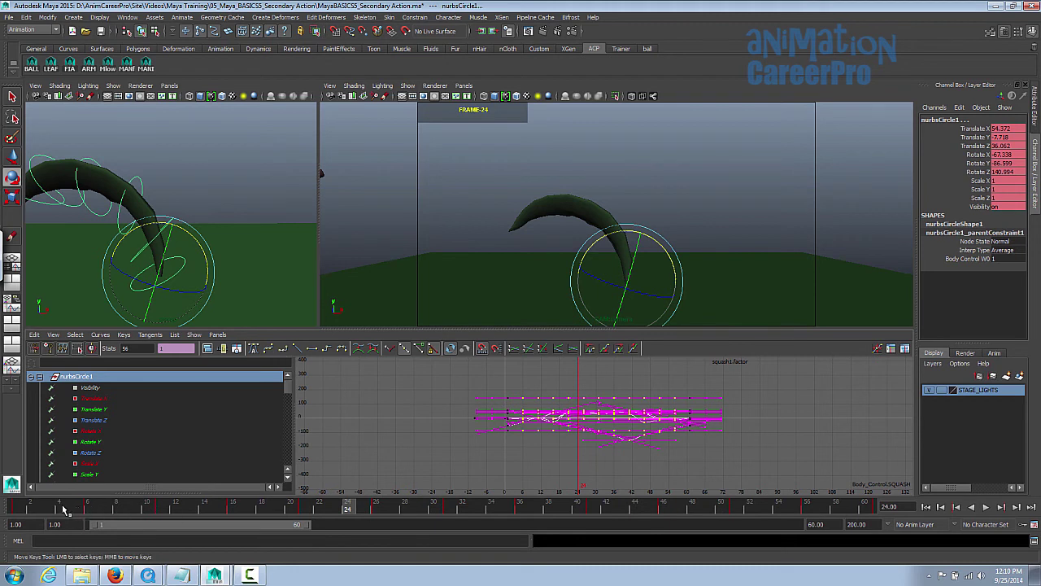
# Set the leaf keys across the whole 60-frame timeline to Spline tangents, shrink the Graph Editor and play the result.
pyautogui.keyDown('shift'); pyautogui.moveTo(12, 509); pyautogui.dragTo(980, 517); pyautogui.keyUp('shift')
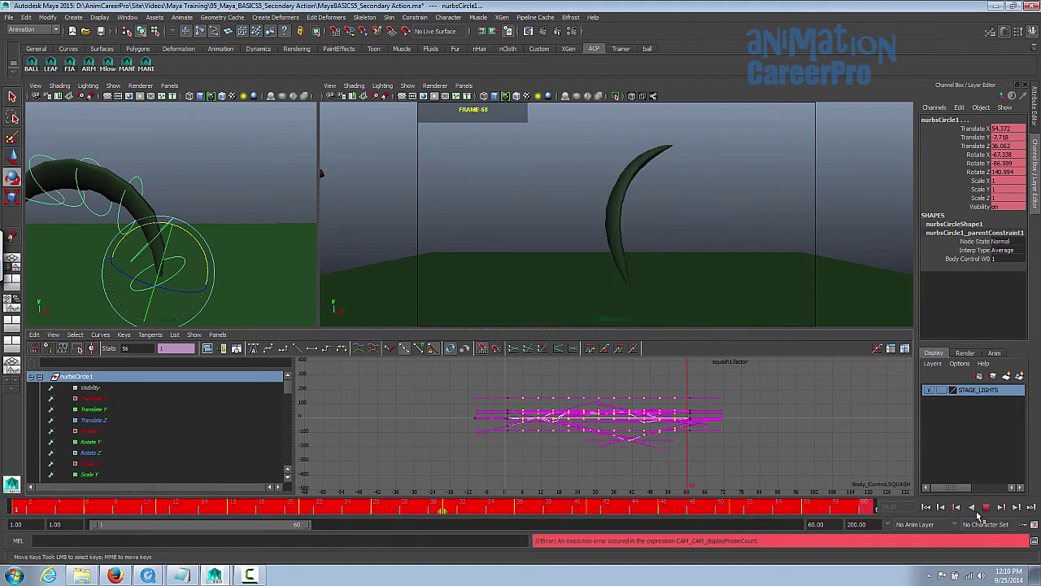
pyautogui.click(983, 507)
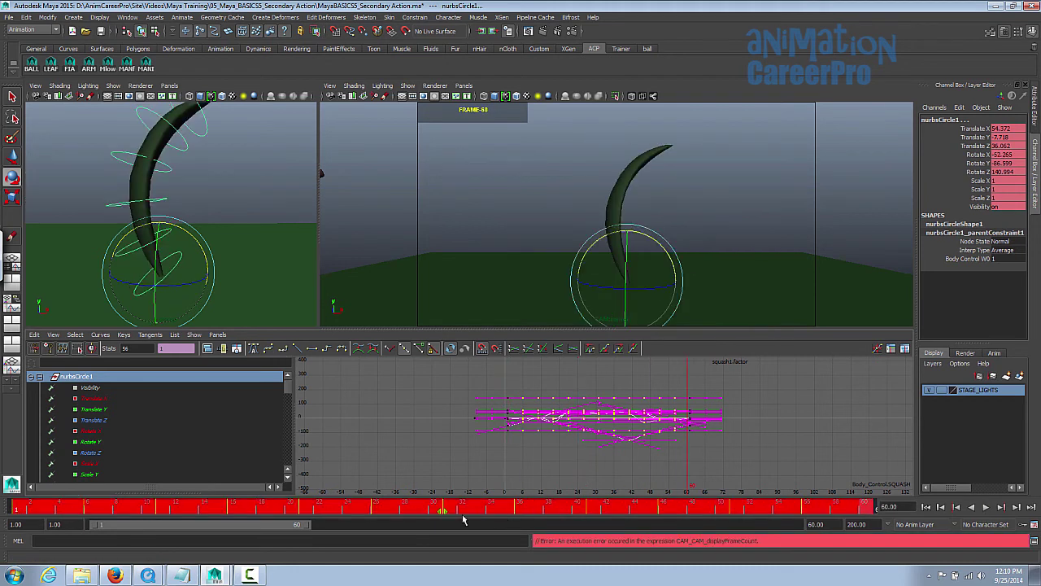
pyautogui.rightClick(387, 514)
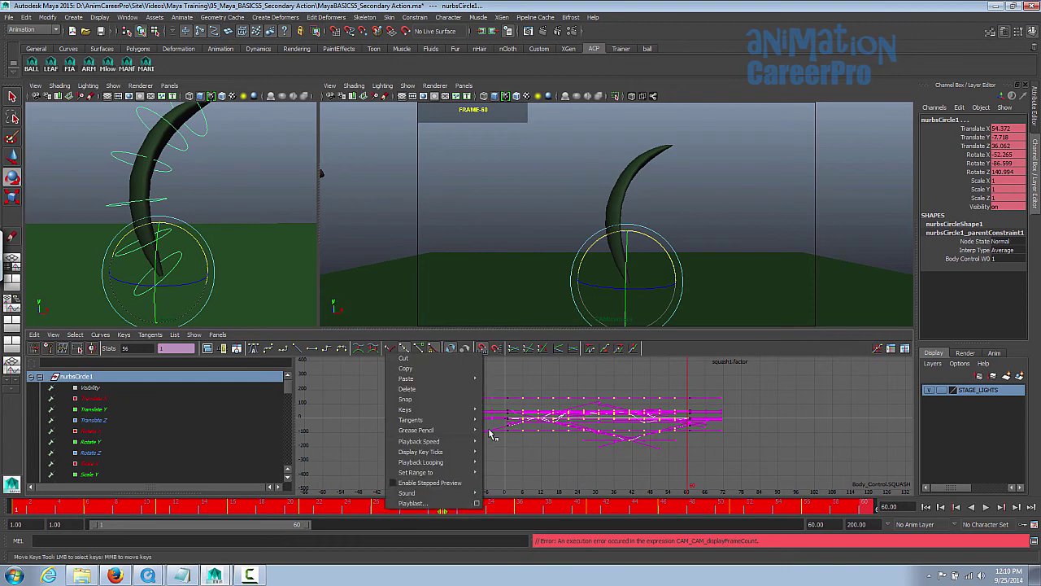
pyautogui.moveTo(462, 425)
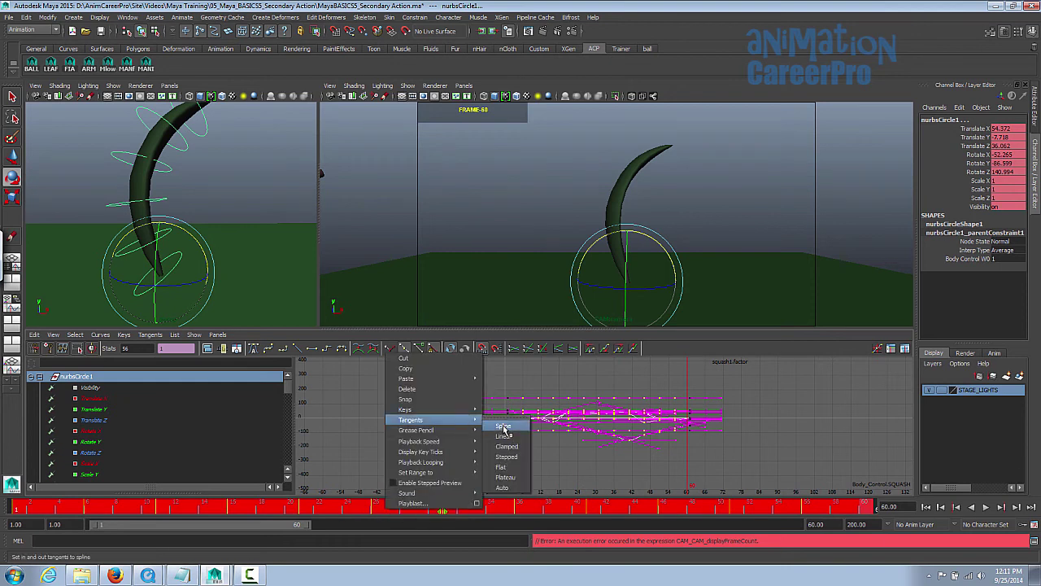
pyautogui.click(503, 429)
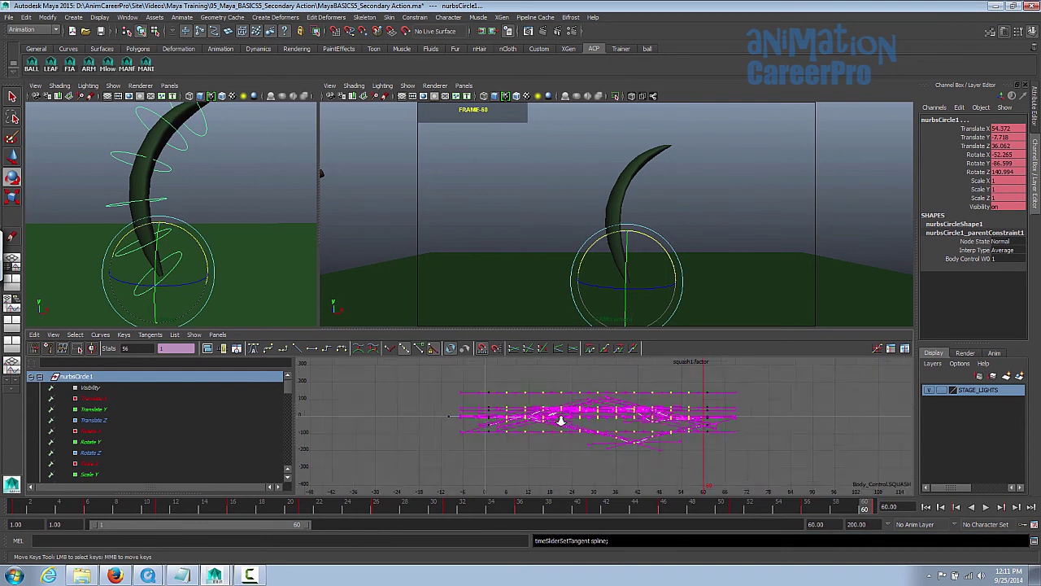
pyautogui.press('a')
pyautogui.scroll(-6, 569, 420)
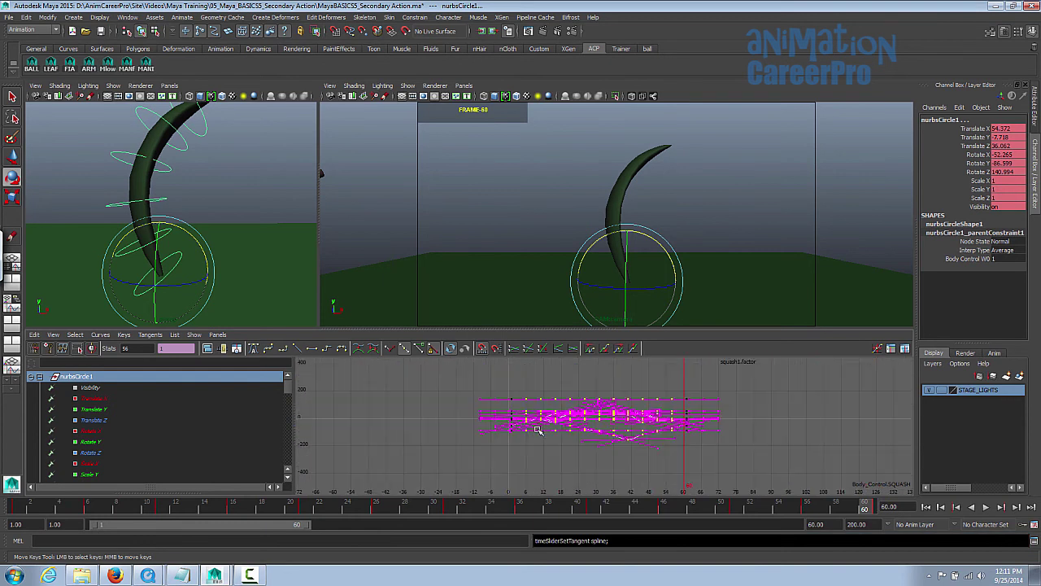
pyautogui.moveTo(561, 329); pyautogui.dragTo(561, 384)
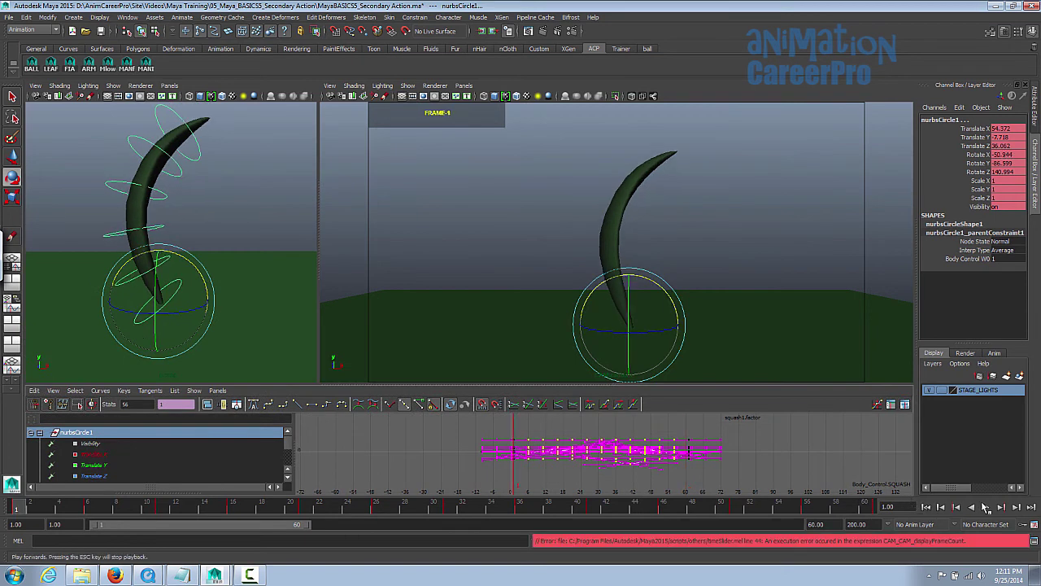
pyautogui.click(986, 507)
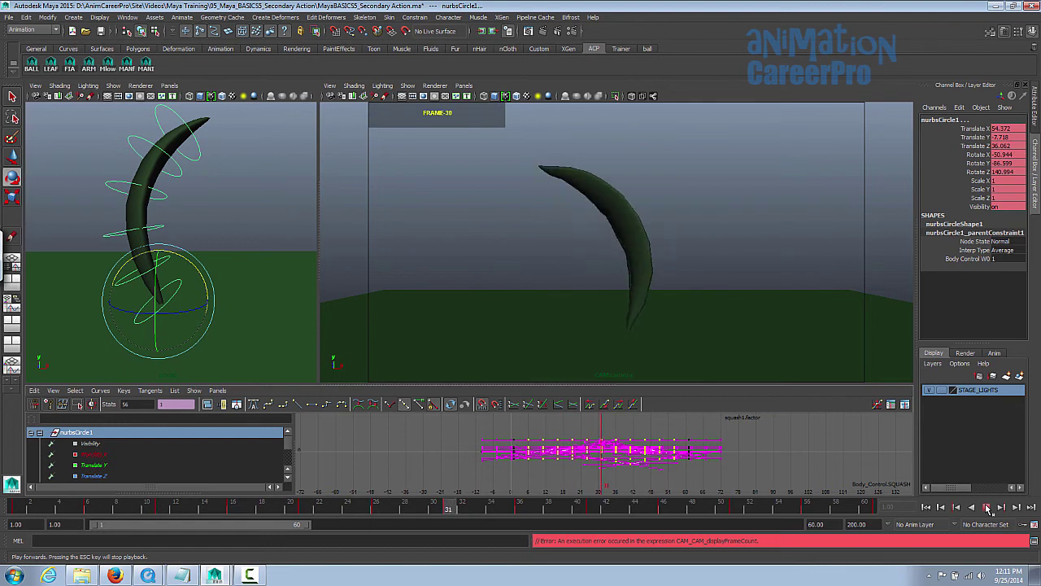
pyautogui.click(987, 507)
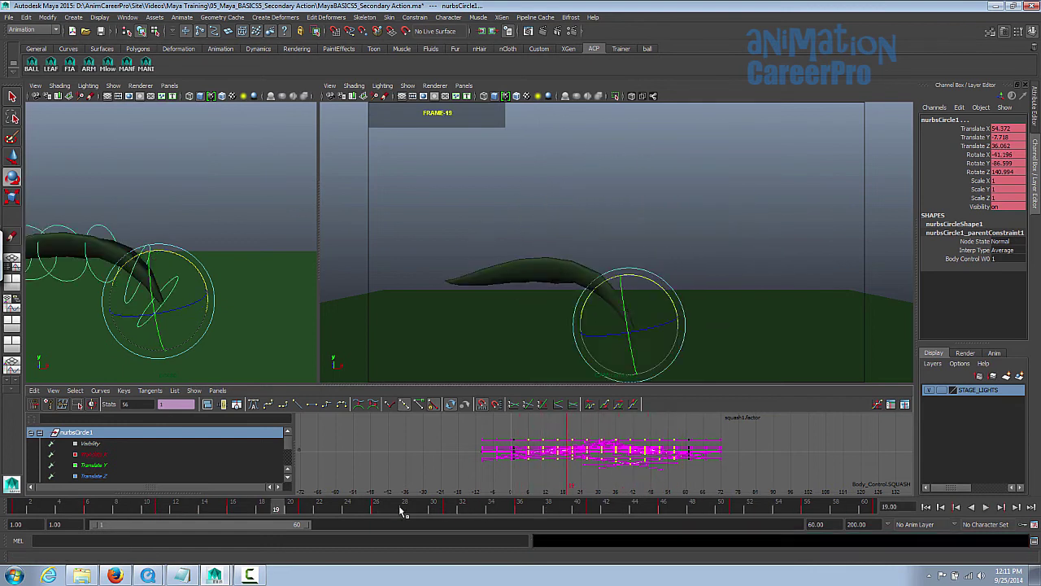
# Extend the end of the playback range to frame 68, then play and scrub through the leaf animation.
pyautogui.moveTo(308, 525); pyautogui.dragTo(335, 525)
pyautogui.moveTo(589, 508); pyautogui.dragTo(16, 508)
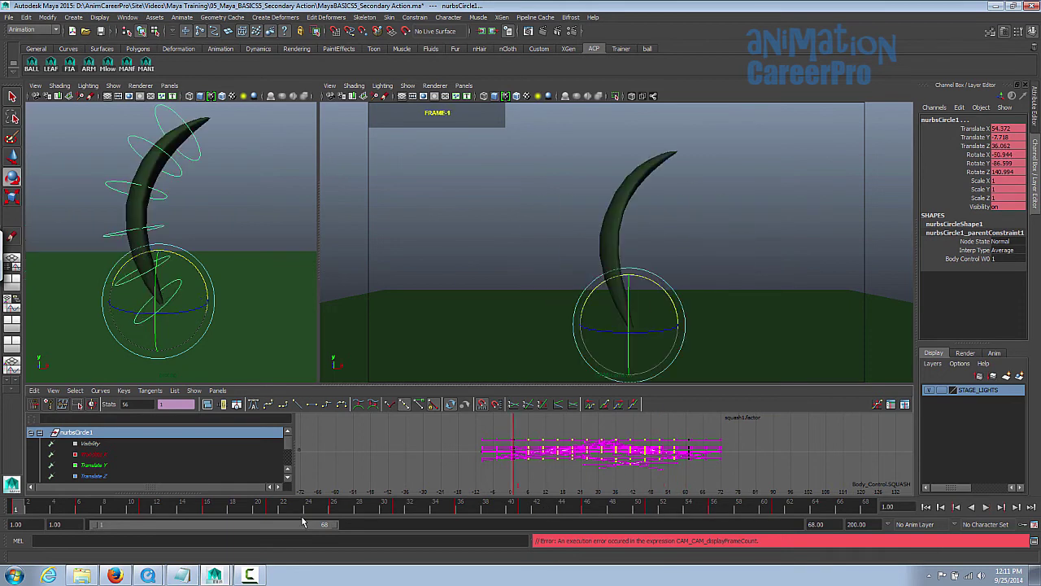
pyautogui.click(986, 507)
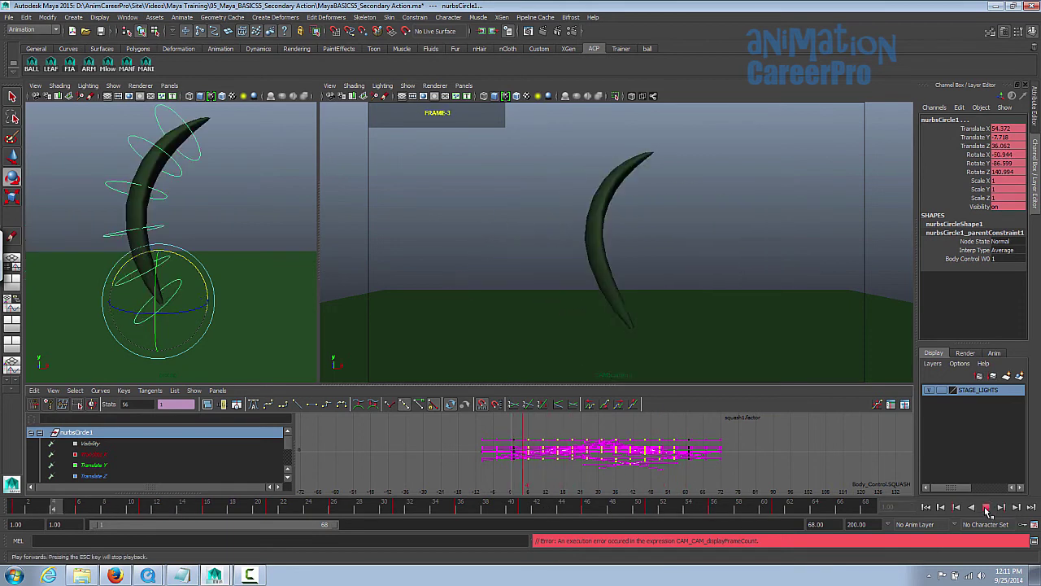
pyautogui.press('Escape')
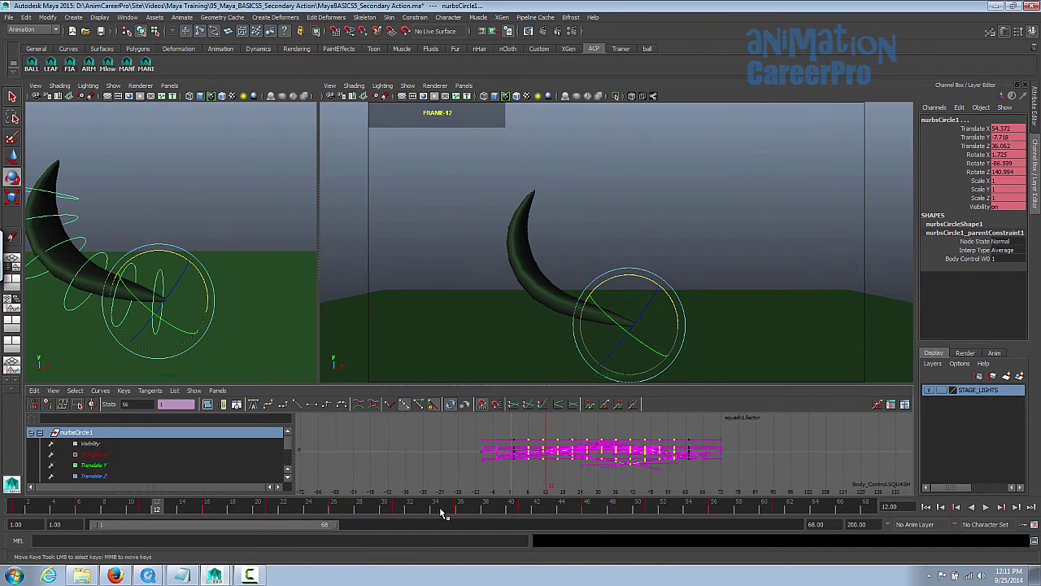
pyautogui.hotkey('alt', 'v')
pyautogui.moveTo(380, 497); pyautogui.dragTo(39, 514)
pyautogui.hotkey('alt', 'v')
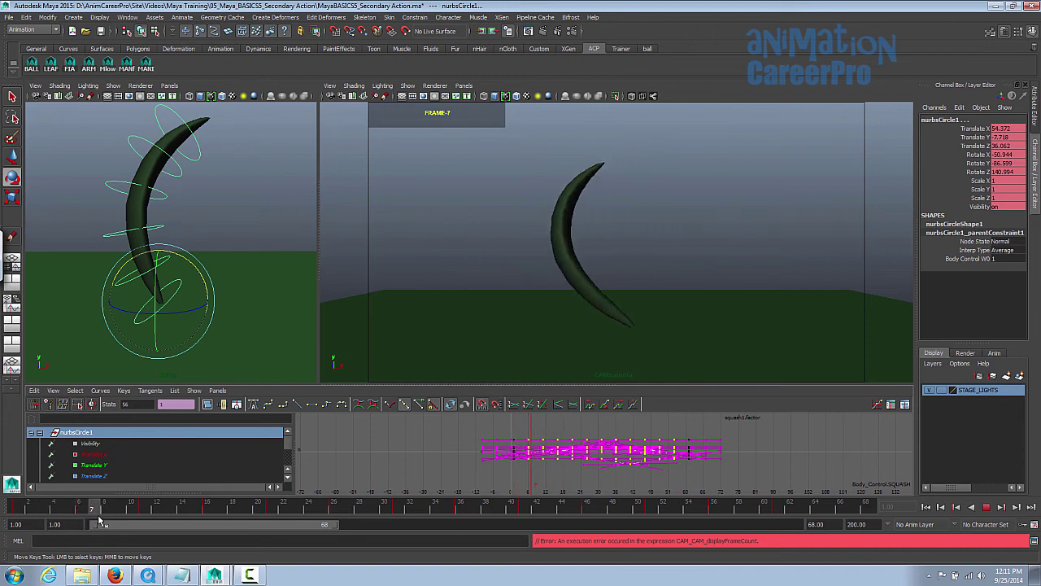
# Move the leaf keys from frame 11 onward two frames earlier, so that they start at frame 9.
pyautogui.click(145, 511)
pyautogui.keyDown('shift'); pyautogui.moveTo(146, 510); pyautogui.dragTo(783, 515); pyautogui.keyUp('shift')
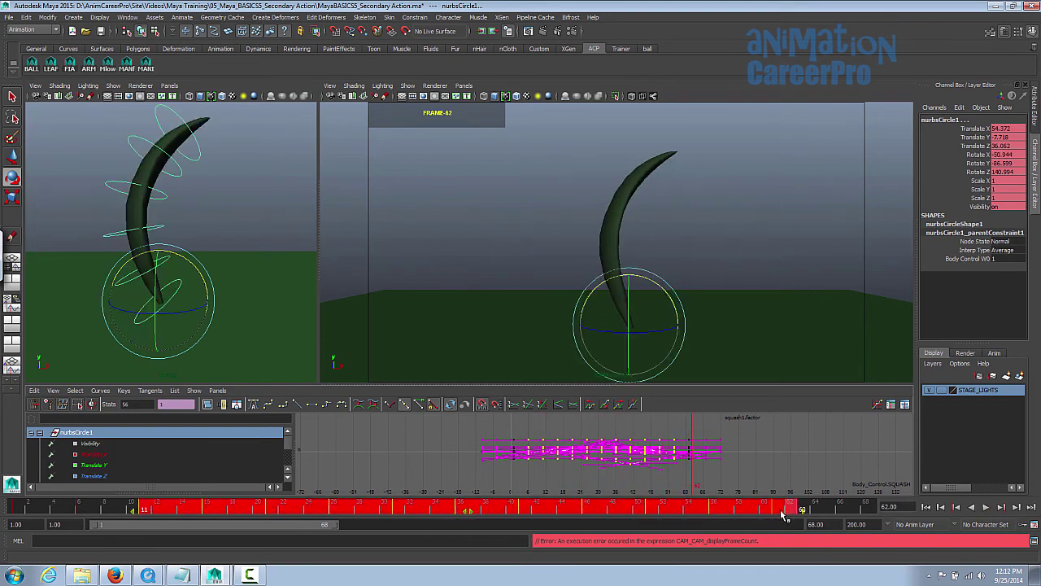
pyautogui.hotkey('alt', 'v')
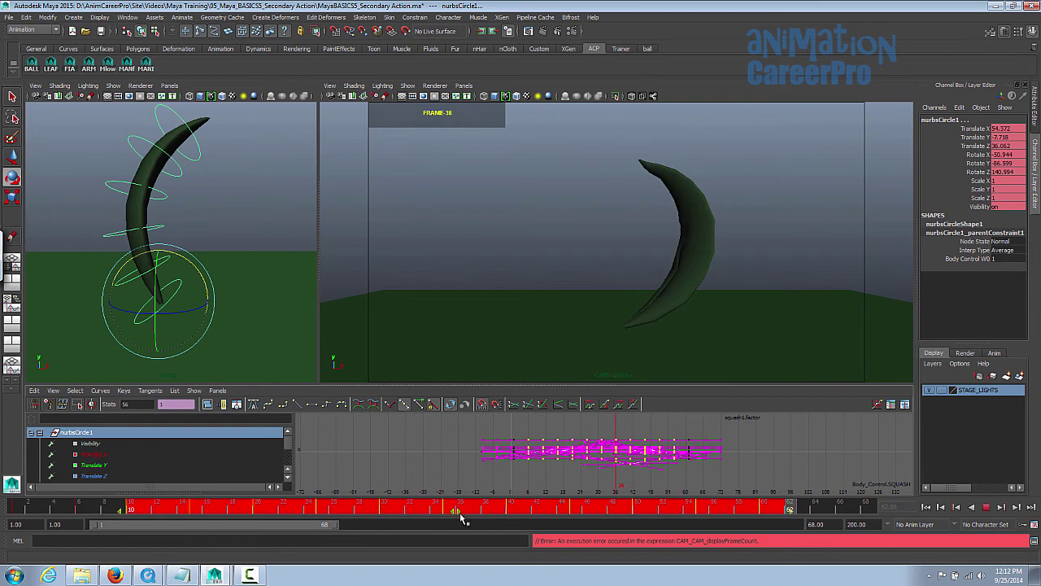
pyautogui.hotkey('alt', 'v')
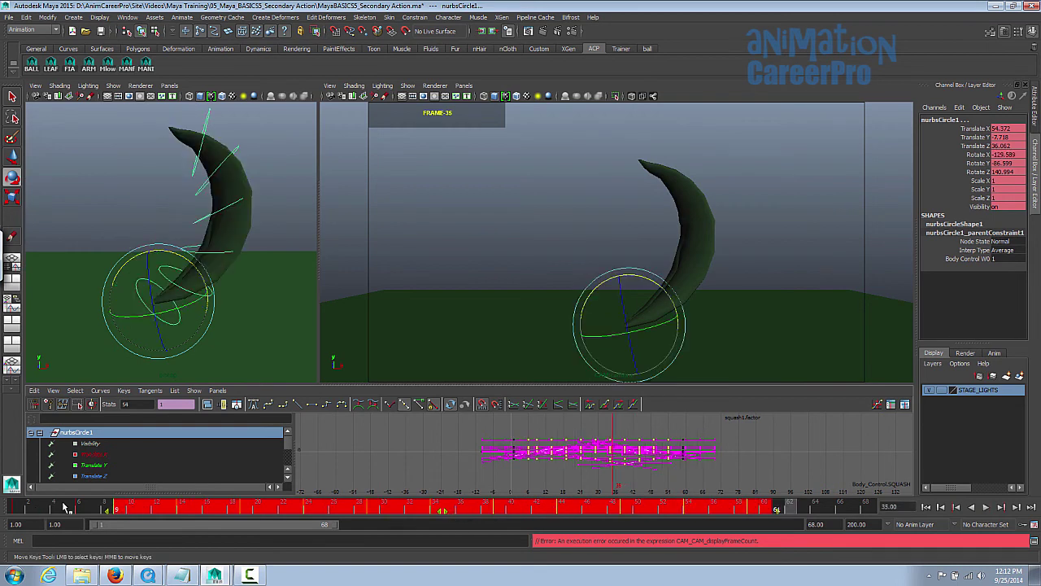
# Check the opening frames and move the following leaf keys three frames earlier, so that they start at frame 11.
pyautogui.click(79, 507)
pyautogui.hotkey('alt', 'v')
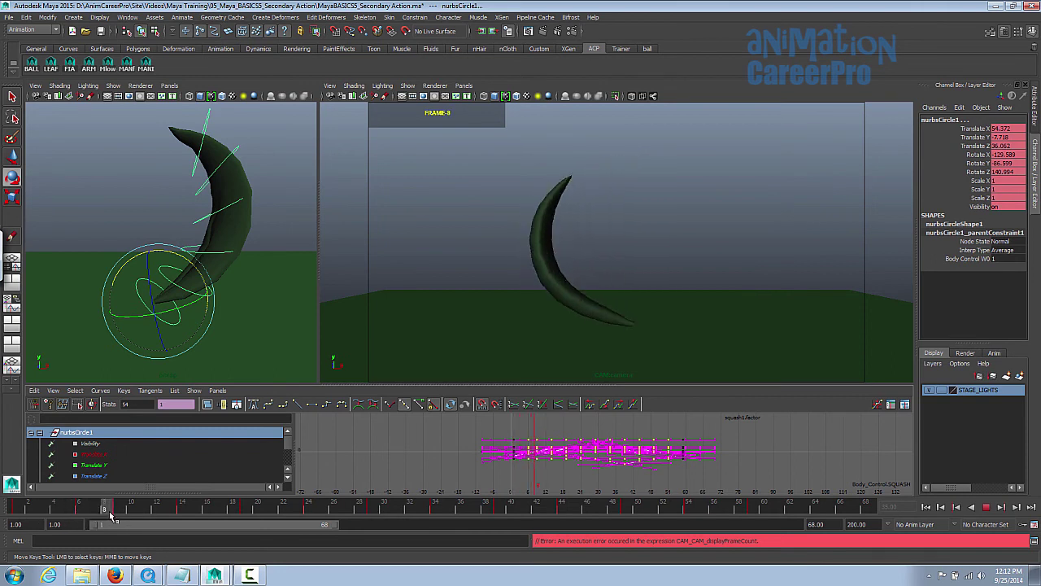
pyautogui.moveTo(86, 515)
pyautogui.mouseDown()
pyautogui.moveTo(255, 504)
pyautogui.moveTo(185, 514)
pyautogui.moveTo(761, 526)
pyautogui.mouseUp()
pyautogui.moveTo(476, 517); pyautogui.dragTo(392, 527)
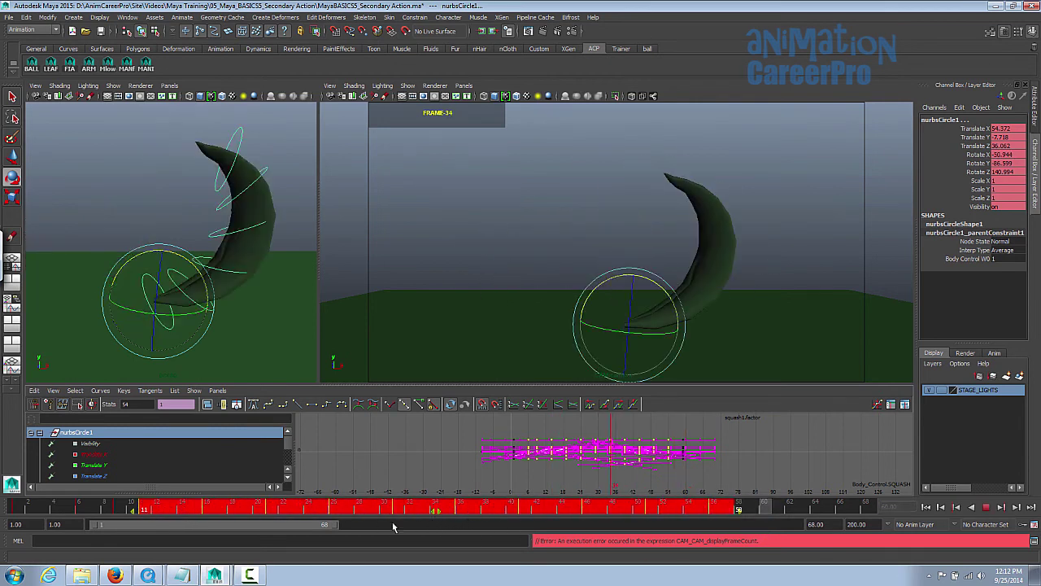
# Move the leaf keys after frame 11 three frames earlier to start at frame 13, and shift the keys another frame earlier.
pyautogui.moveTo(132, 508); pyautogui.dragTo(744, 521)
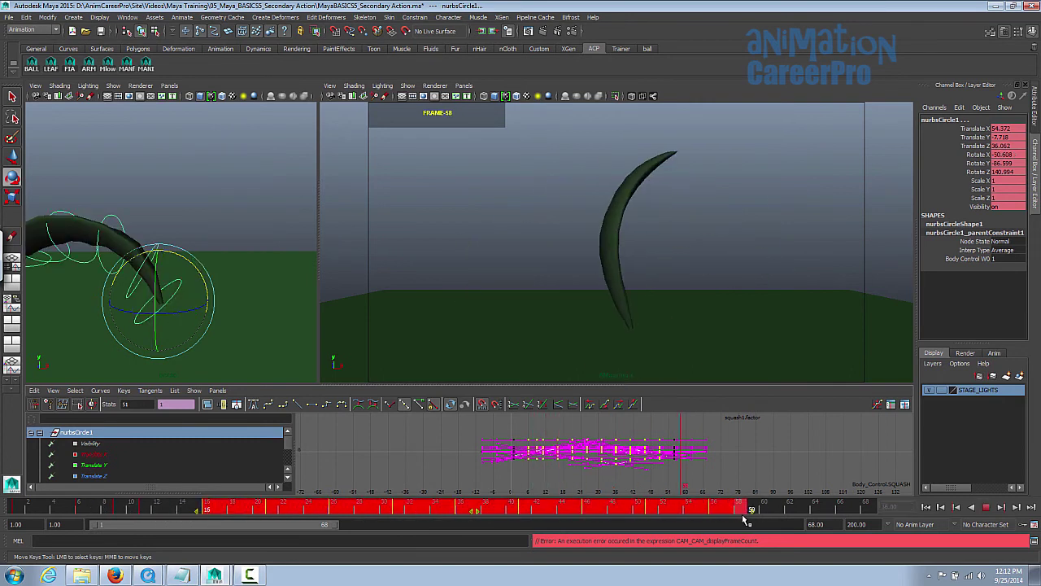
pyautogui.moveTo(475, 512); pyautogui.dragTo(438, 518)
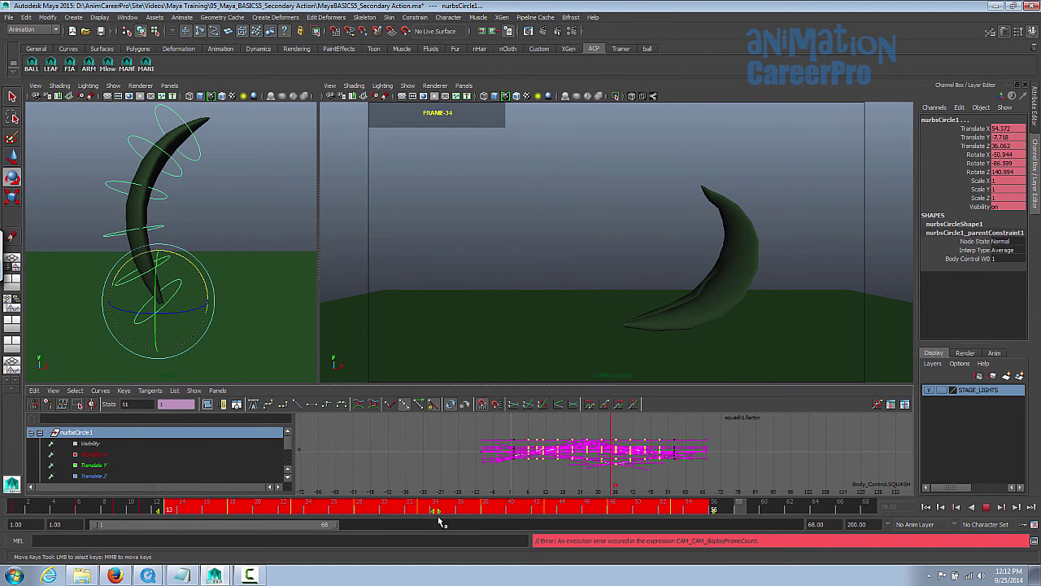
pyautogui.moveTo(130, 505); pyautogui.dragTo(633, 517)
pyautogui.moveTo(470, 511); pyautogui.dragTo(460, 513)
# Check the pose at frame 13 and move the later leaf keys earlier, so that their range starts at frame 30.
pyautogui.moveTo(107, 506); pyautogui.dragTo(171, 525)
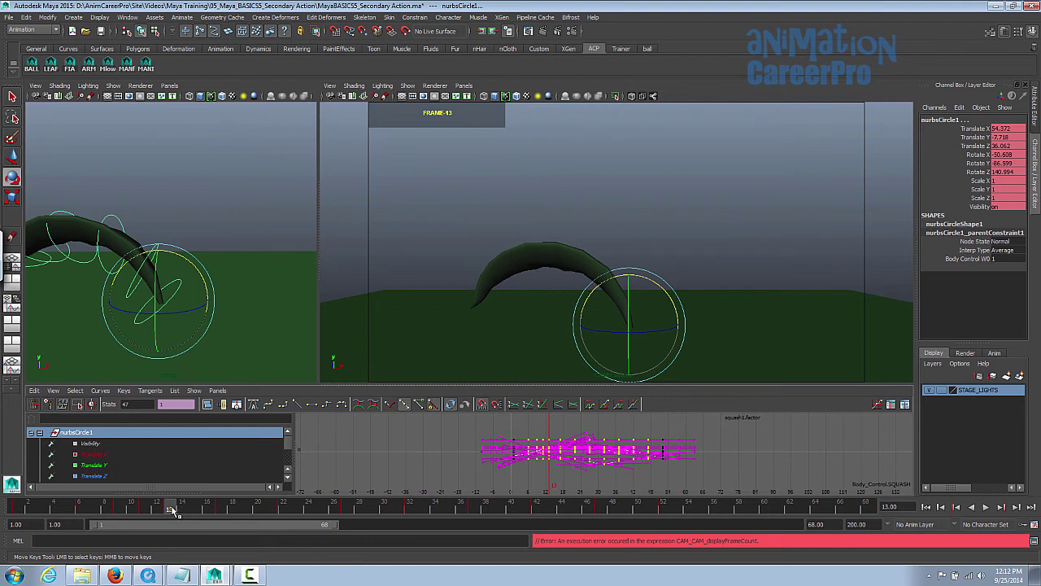
pyautogui.moveTo(177, 510); pyautogui.dragTo(675, 510)
pyautogui.moveTo(541, 514); pyautogui.dragTo(510, 521)
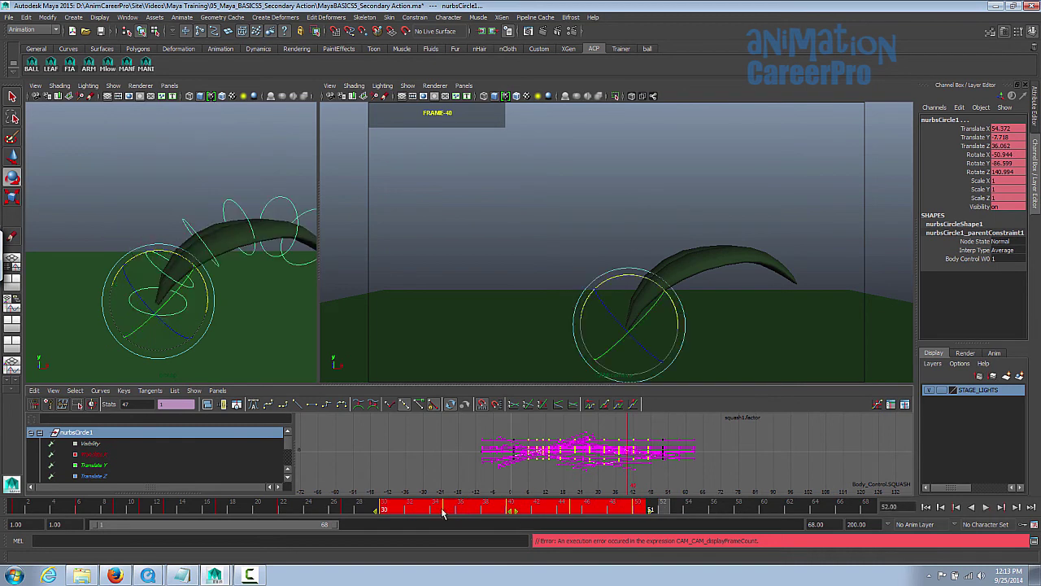
# Select the remaining leaf keys after about frame 35 and move them about two frames earlier.
pyautogui.moveTo(336, 509); pyautogui.dragTo(452, 520)
pyautogui.keyDown('shift'); pyautogui.moveTo(449, 512); pyautogui.dragTo(653, 504); pyautogui.keyUp('shift')
pyautogui.moveTo(551, 513); pyautogui.dragTo(524, 517)
# Select the last leaf keys from frame 37 to 50 and move them three frames earlier, to start at frame 34.
pyautogui.moveTo(382, 511); pyautogui.dragTo(472, 509)
pyautogui.keyDown('shift'); pyautogui.moveTo(472, 509); pyautogui.dragTo(573, 509); pyautogui.keyUp('shift')
pyautogui.click(570, 508)
pyautogui.keyDown('shift'); pyautogui.moveTo(487, 509); pyautogui.dragTo(613, 509); pyautogui.keyUp('shift')
pyautogui.click(435, 505)
pyautogui.keyDown('shift'); pyautogui.moveTo(474, 506); pyautogui.dragTo(632, 511); pyautogui.keyUp('shift')
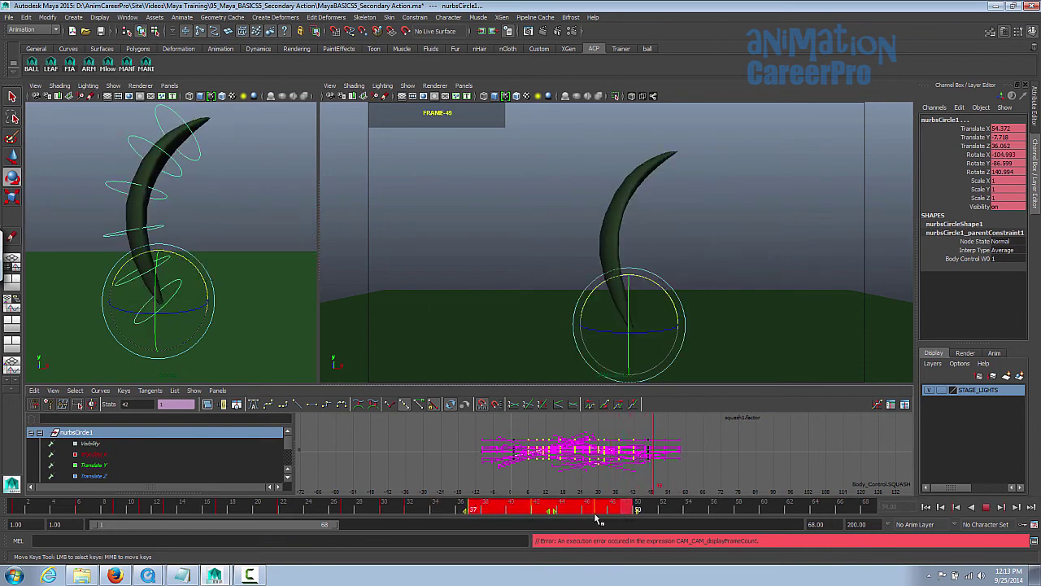
pyautogui.moveTo(552, 513); pyautogui.dragTo(514, 522)
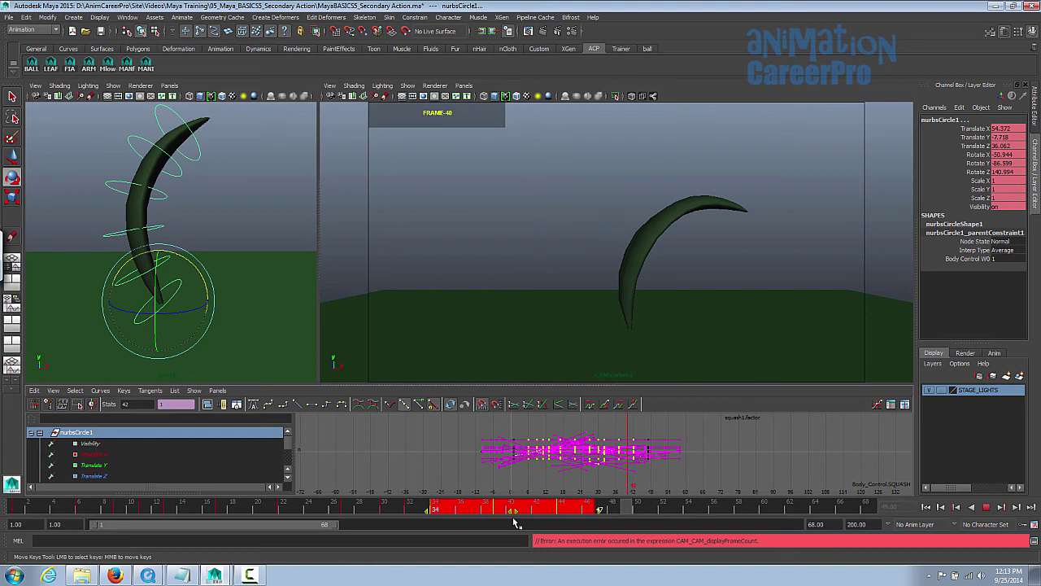
# Compare the leaf poses from frame 30 to frame 34.
pyautogui.click(384, 509)
pyautogui.moveTo(392, 508); pyautogui.dragTo(409, 506)
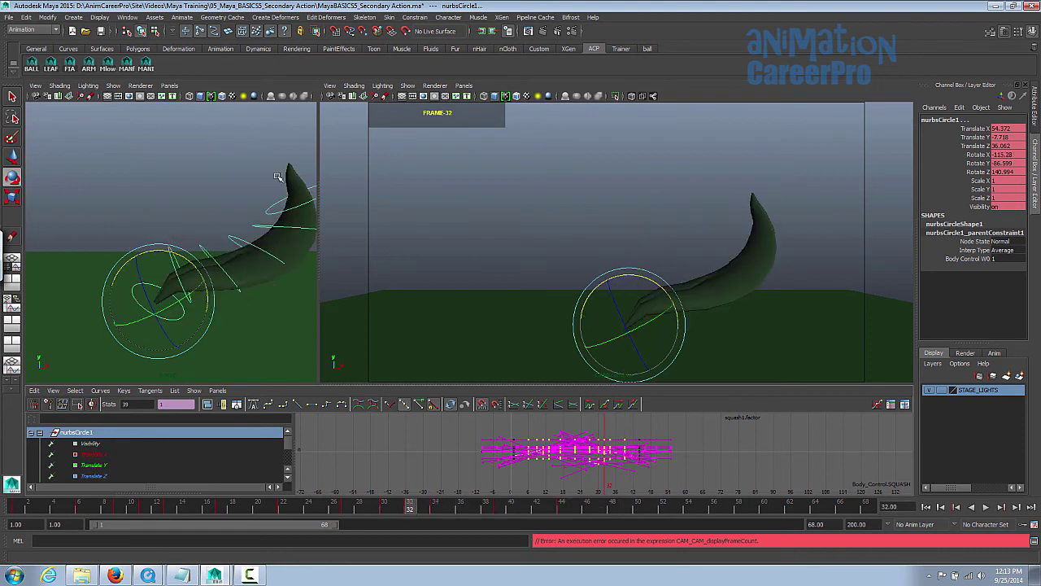
pyautogui.click(436, 509)
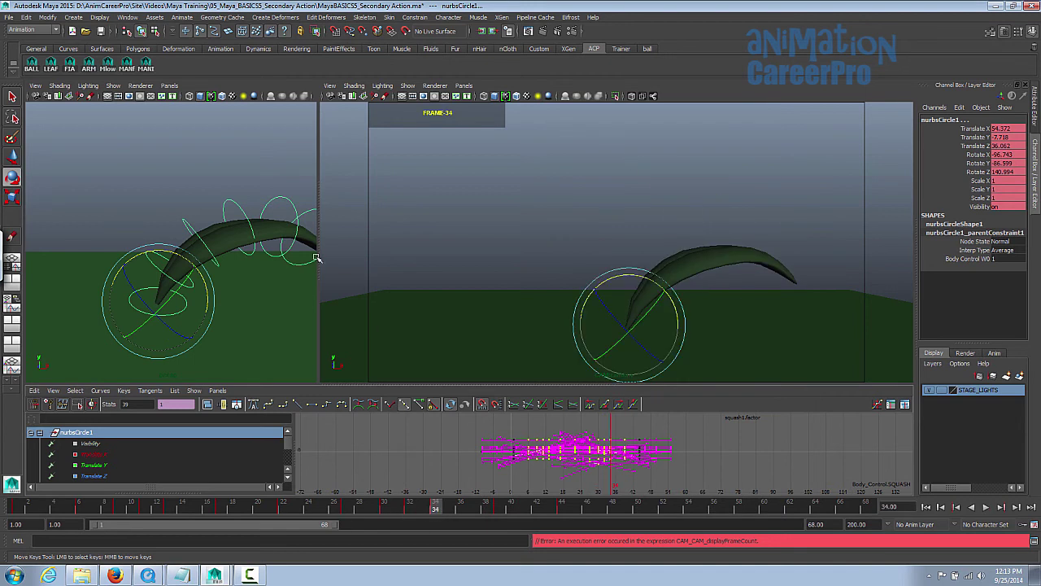
# Inspect the leaf's fourth and third controls individually at frame 34, then reselect all the leaf controls.
pyautogui.click(243, 213)
pyautogui.press('e')
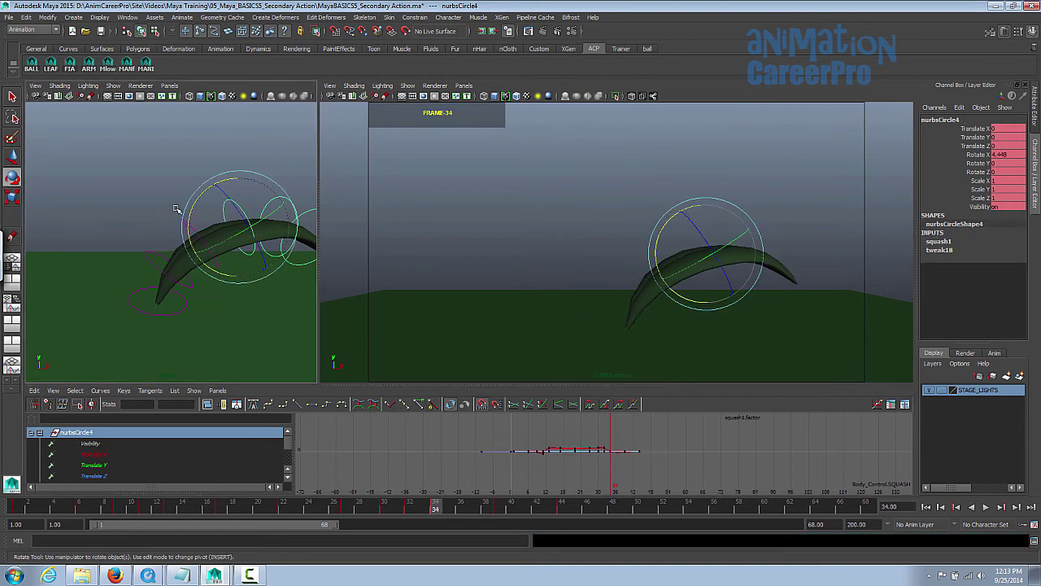
pyautogui.press('q')
pyautogui.click(189, 229)
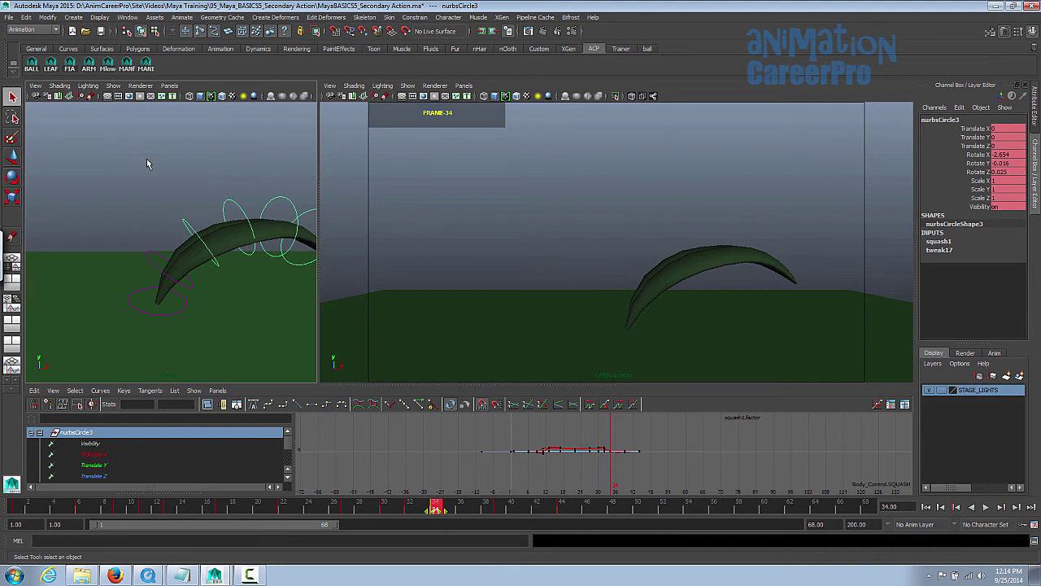
pyautogui.click(52, 69)
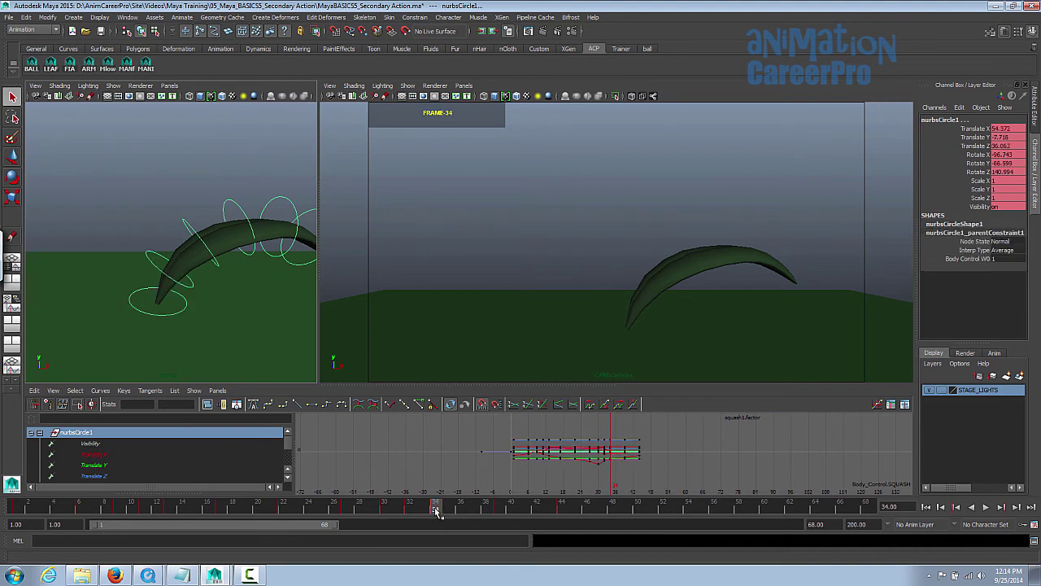
# Select the last leaf keys from about frame 39 onward, move them one frame earlier, and return to frame 1.
pyautogui.hotkey('alt', 'v')
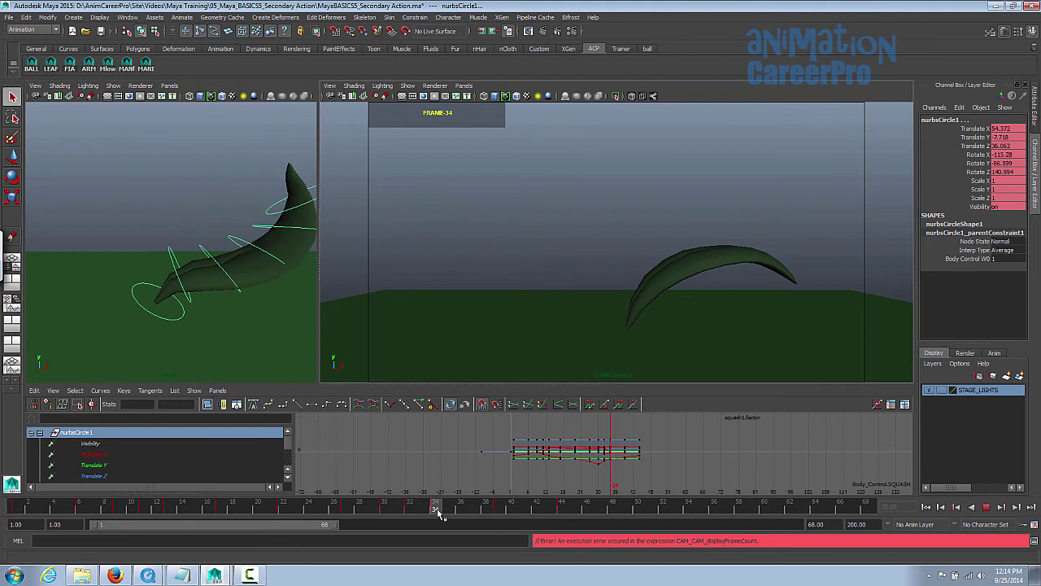
pyautogui.keyDown('shift'); pyautogui.moveTo(494, 509); pyautogui.dragTo(540, 512); pyautogui.keyUp('shift')
pyautogui.moveTo(434, 512); pyautogui.dragTo(2, 521)
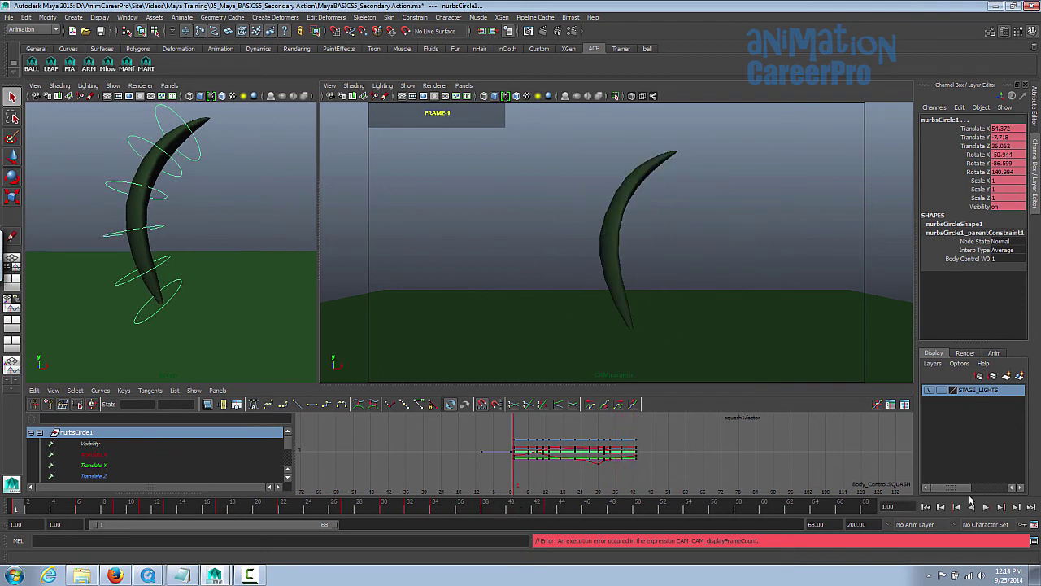
# Play the wave and move the leaf keys after about frame 26 one frame earlier.
pyautogui.click(985, 506)
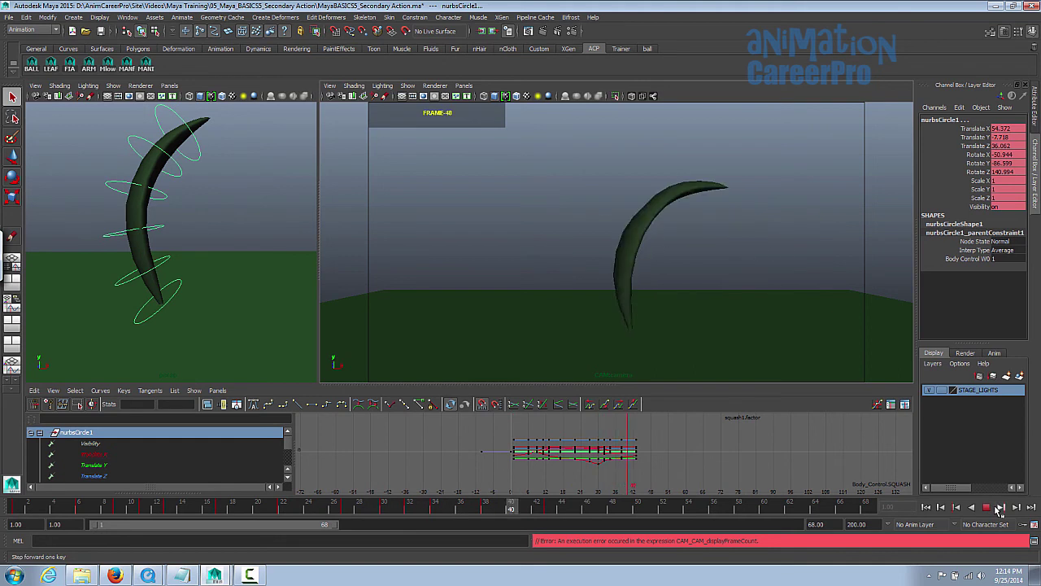
pyautogui.click(338, 507)
pyautogui.click(270, 507)
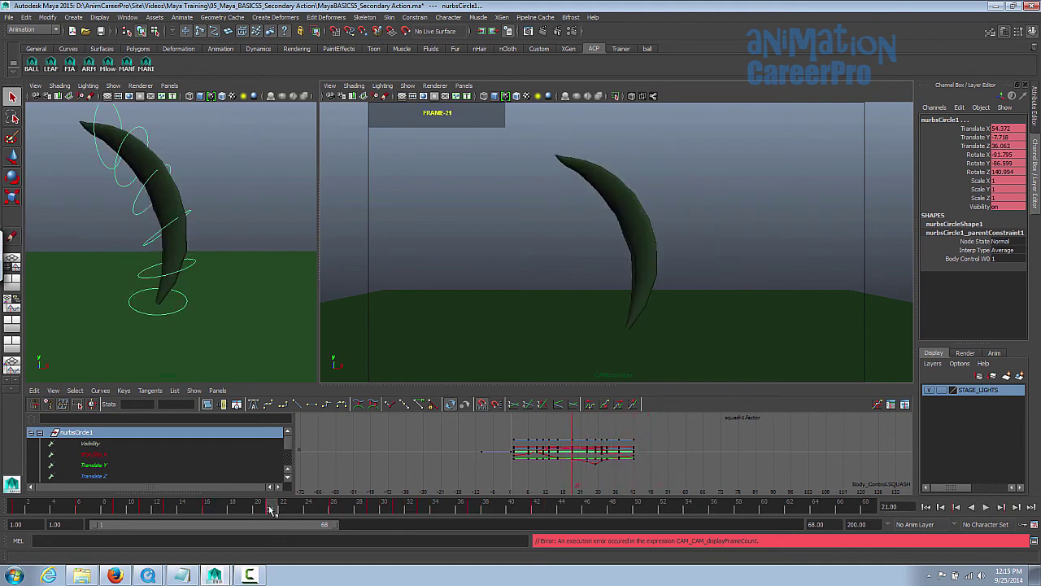
# Compare the two halves of the wave, before and after about frame 22, and end the playback range at frame 41.
pyautogui.moveTo(279, 509); pyautogui.dragTo(101, 518)
pyautogui.moveTo(473, 507); pyautogui.dragTo(107, 516)
pyautogui.keyDown('shift'); pyautogui.moveTo(275, 510); pyautogui.dragTo(6, 521); pyautogui.keyUp('shift')
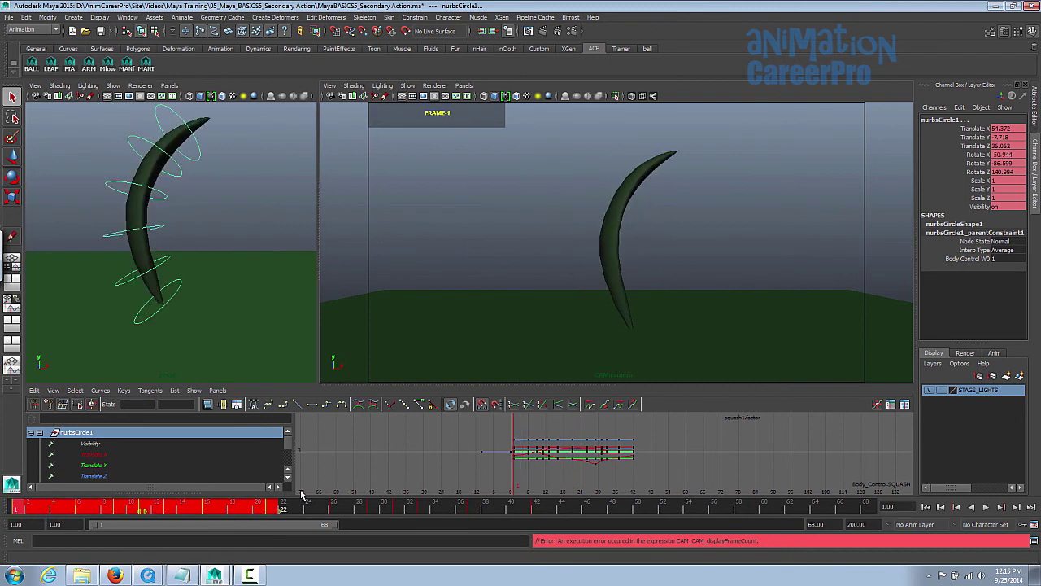
pyautogui.keyDown('shift'); pyautogui.moveTo(270, 510); pyautogui.dragTo(540, 512); pyautogui.keyUp('shift')
pyautogui.doubleClick(541, 513)
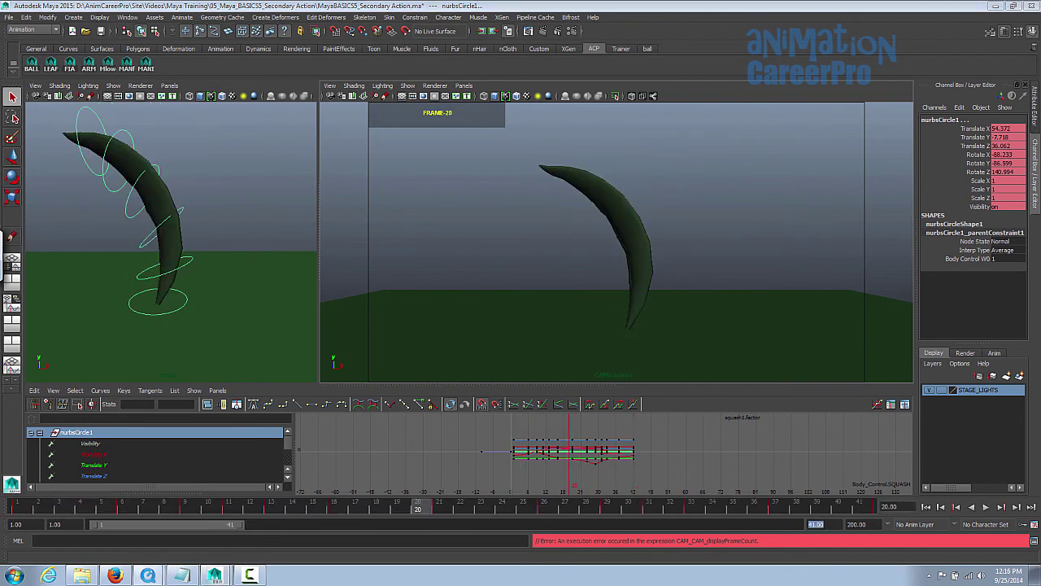
# Play the LeafWavePrinciple movie as a reference and move its window out of the way.
pyautogui.moveTo(1040, 374); pyautogui.dragTo(758, 378)
pyautogui.click(630, 385)
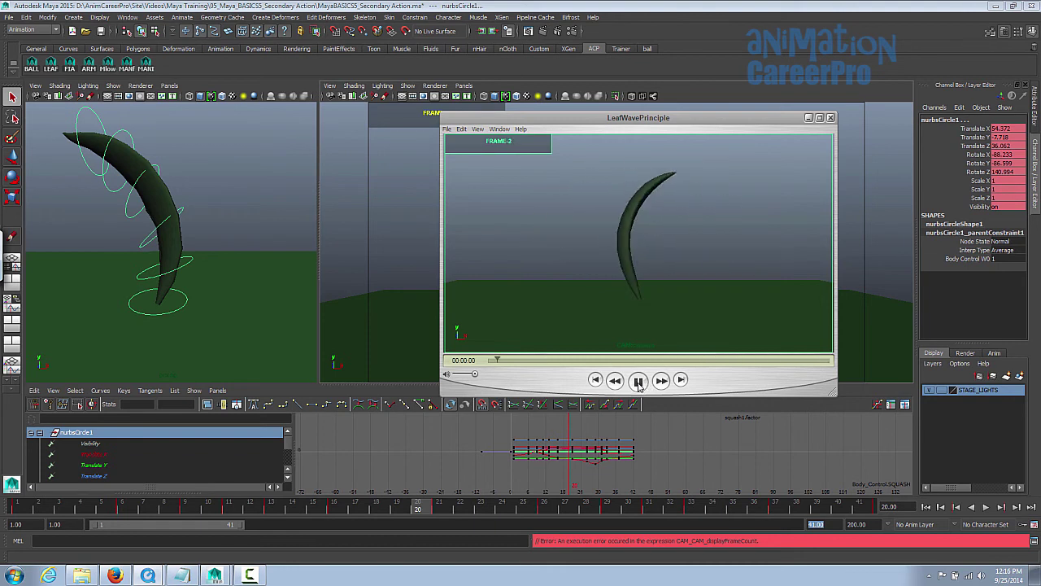
pyautogui.click(638, 382)
pyautogui.moveTo(559, 121); pyautogui.dragTo(1040, 152)
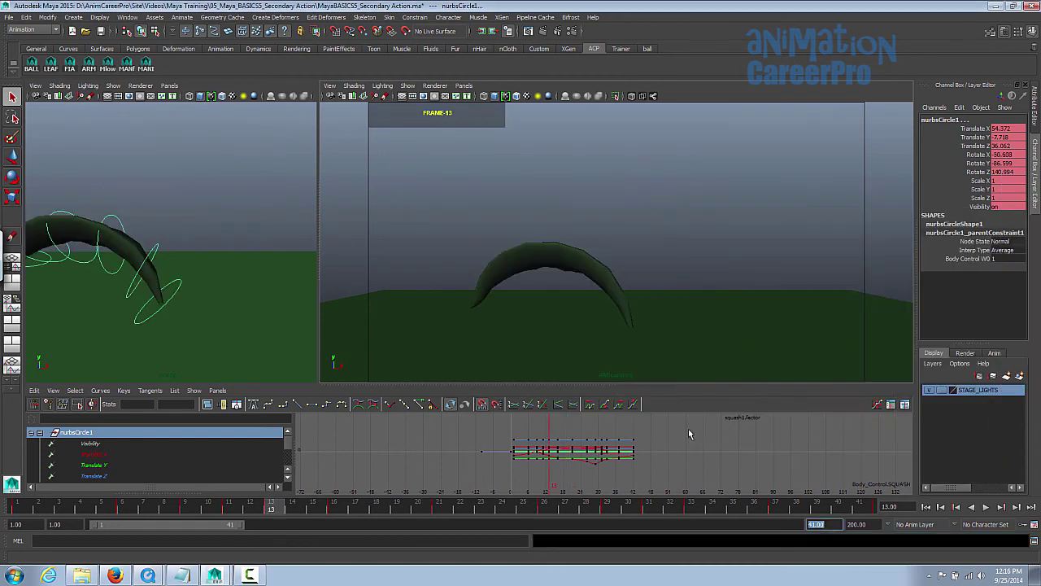
# Enlarge the Graph Editor and frame the leaf's curves and controls at frame 24.
pyautogui.moveTo(616, 387); pyautogui.dragTo(647, 317)
pyautogui.keyDown('alt'); pyautogui.moveTo(618, 403); pyautogui.dragTo(640, 404, button='right'); pyautogui.keyUp('alt')
pyautogui.keyDown('alt'); pyautogui.moveTo(639, 404); pyautogui.dragTo(661, 413, button='middle'); pyautogui.keyUp('alt')
pyautogui.moveTo(465, 506); pyautogui.dragTo(498, 506)
pyautogui.keyDown('alt'); pyautogui.keyDown('shift'); pyautogui.moveTo(577, 409); pyautogui.dragTo(578, 416, button='right'); pyautogui.keyUp('shift'); pyautogui.keyUp('alt')
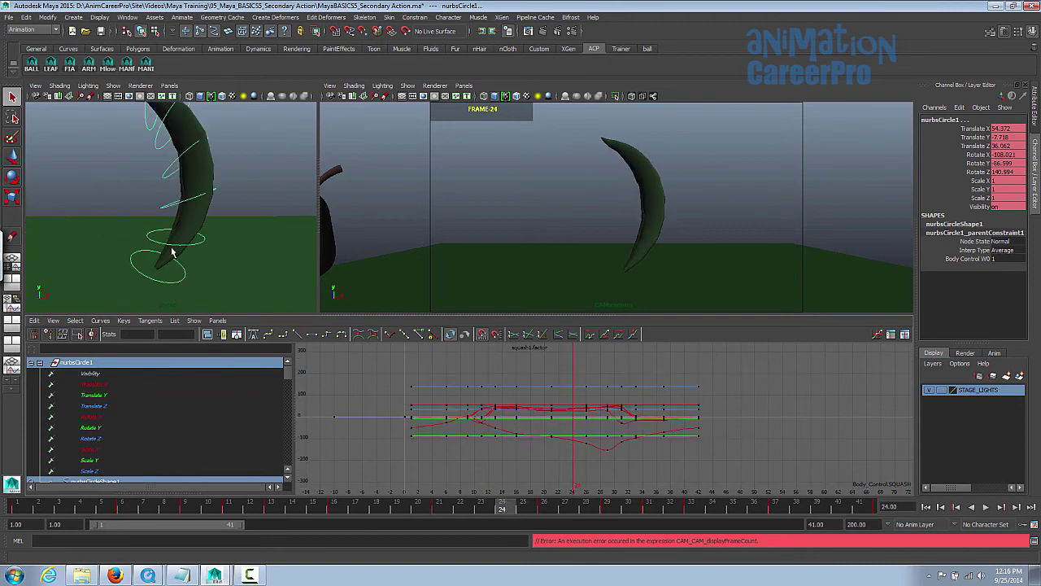
pyautogui.keyDown('alt'); pyautogui.moveTo(202, 221); pyautogui.dragTo(200, 245, button='middle'); pyautogui.keyUp('alt')
pyautogui.keyDown('alt'); pyautogui.moveTo(200, 245); pyautogui.dragTo(187, 249, button='right'); pyautogui.keyUp('alt')
pyautogui.middleClick(698, 105)
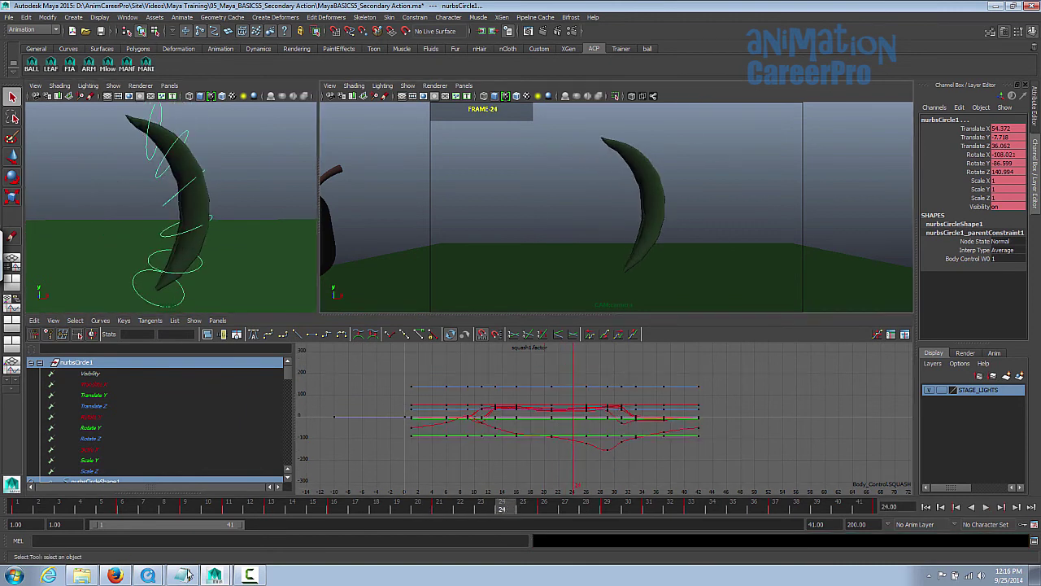
# Go to frame 11 and select the control at the leaf's tip.
pyautogui.click(228, 506)
pyautogui.keyDown('alt'); pyautogui.moveTo(116, 267); pyautogui.dragTo(251, 256, button='middle'); pyautogui.keyUp('alt')
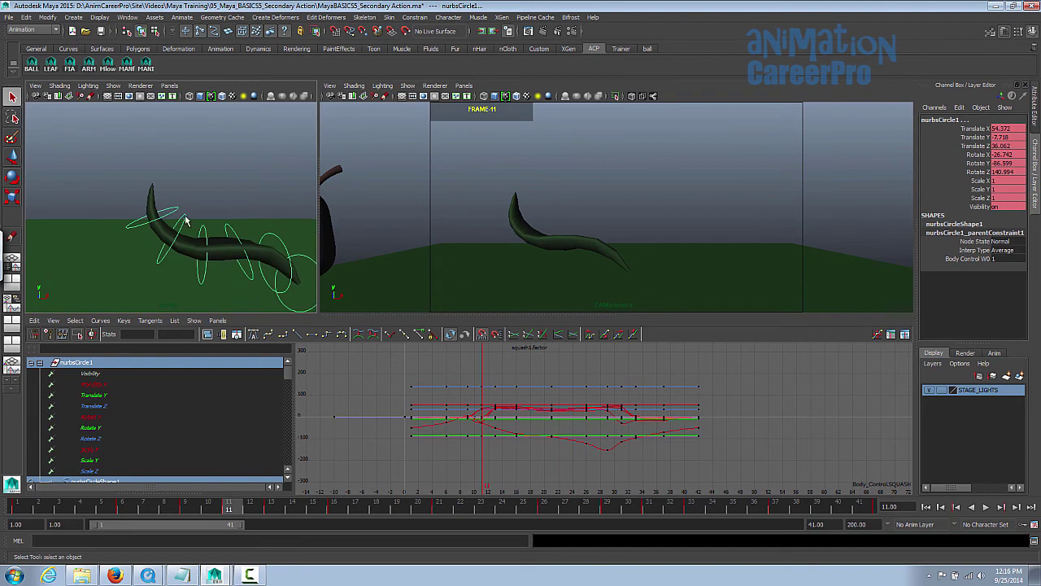
pyautogui.click(177, 211)
pyautogui.press('e')
pyautogui.moveTo(185, 176); pyautogui.dragTo(197, 191)
pyautogui.hotkey('ctrl', 'z')
# Isolate the tip control's Rotate X curve in the Graph Editor, framed around frame 11.
pyautogui.keyDown('alt'); pyautogui.moveTo(439, 399); pyautogui.dragTo(567, 390, button='middle'); pyautogui.keyUp('alt')
pyautogui.keyDown('alt'); pyautogui.moveTo(566, 390); pyautogui.dragTo(675, 382, button='right'); pyautogui.keyUp('alt')
pyautogui.press('e')
pyautogui.keyDown('alt'); pyautogui.moveTo(226, 203); pyautogui.dragTo(157, 232); pyautogui.keyUp('alt')
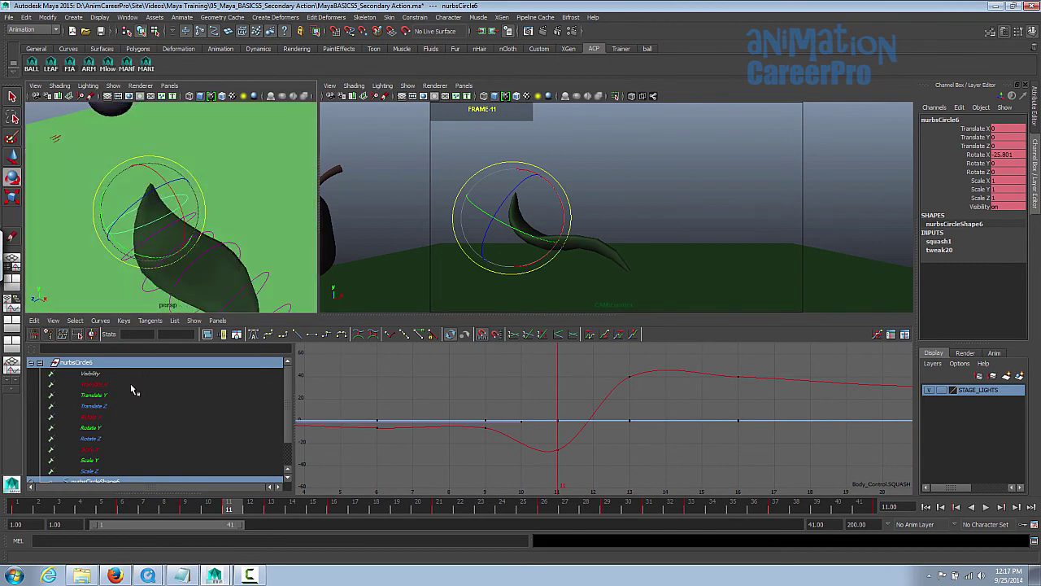
pyautogui.click(114, 418)
pyautogui.keyDown('alt'); pyautogui.moveTo(640, 427); pyautogui.dragTo(645, 422, button='right'); pyautogui.keyUp('alt')
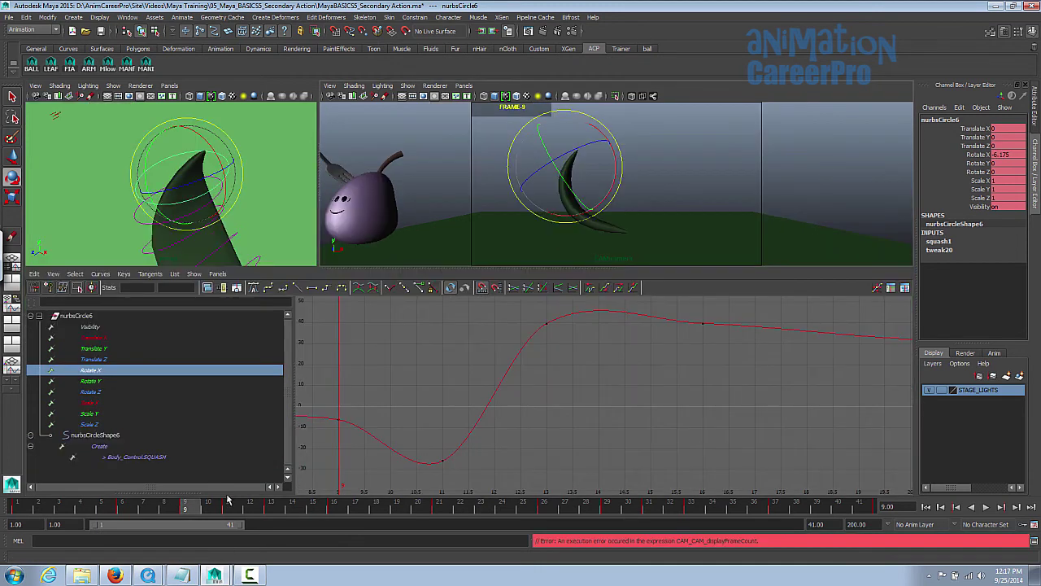
# Review the leaf tip's motion between frames 9 and 12 against its Rotate X curve, selecting the frame 11 key.
pyautogui.hotkey('alt', 'v')
pyautogui.moveTo(201, 508); pyautogui.dragTo(229, 510)
pyautogui.keyDown('alt'); pyautogui.moveTo(555, 383); pyautogui.dragTo(651, 375, button='middle'); pyautogui.keyUp('alt')
pyautogui.hotkey('alt', 'v')
pyautogui.moveTo(248, 511)
pyautogui.mouseDown()
pyautogui.moveTo(231, 511)
pyautogui.moveTo(249, 510)
pyautogui.mouseUp()
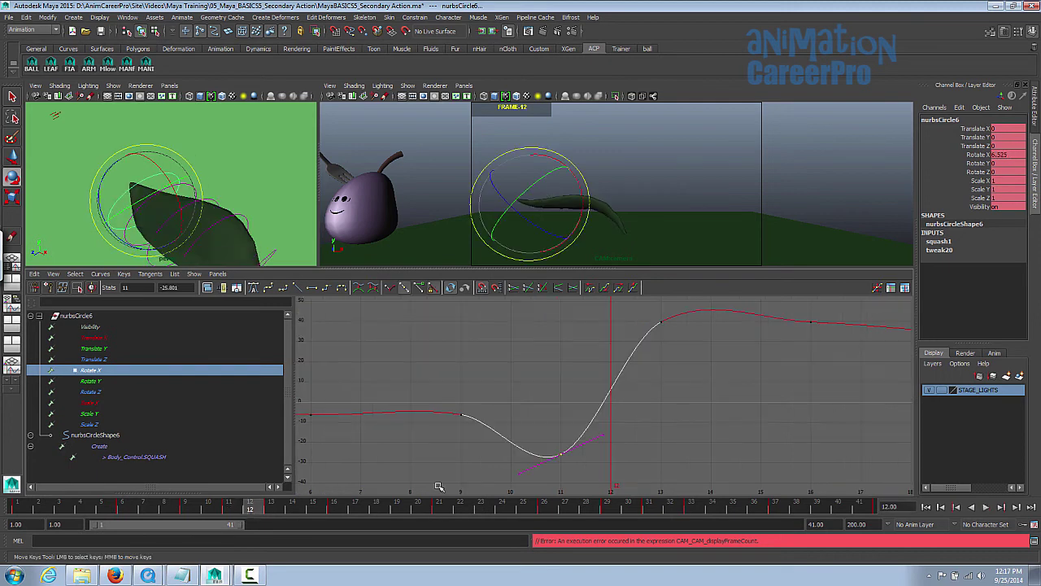
pyautogui.hotkey('alt', 'v')
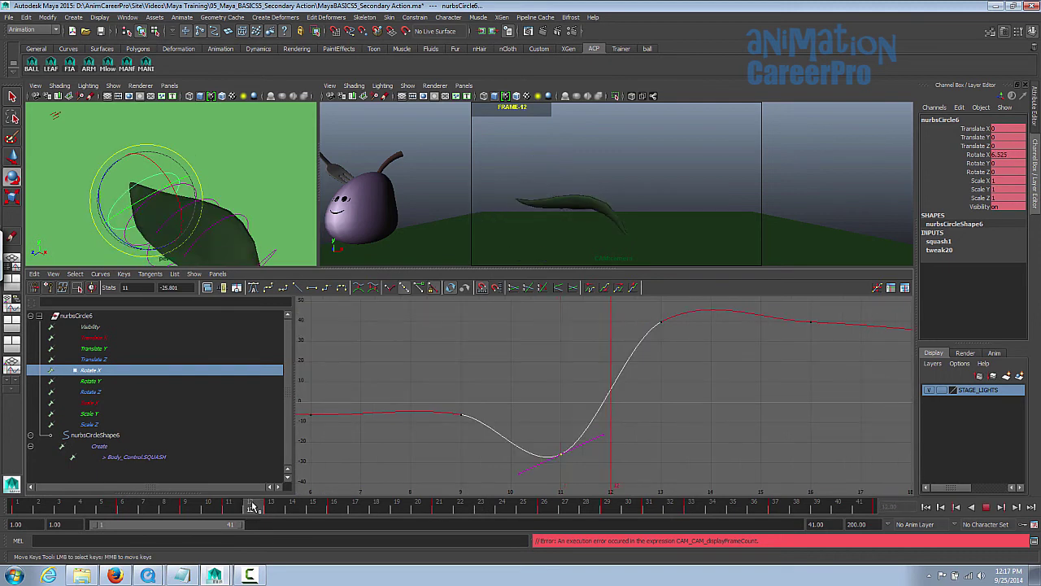
pyautogui.hotkey('alt', 'v')
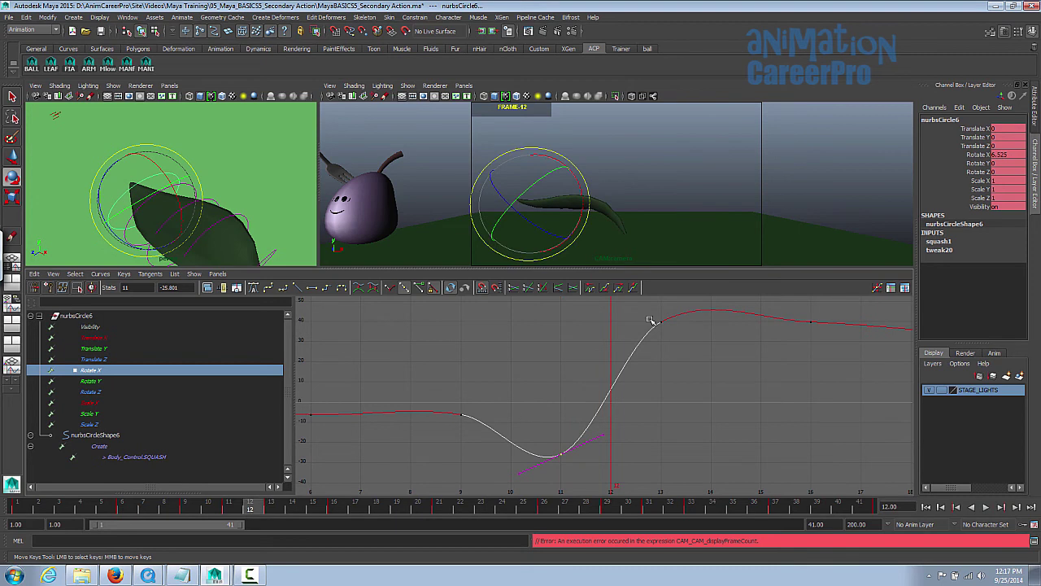
# Steepen the tangent of the tip control's Rotate X key at frame 13 and check the poses from frame 12 to 14.
pyautogui.moveTo(671, 334); pyautogui.dragTo(651, 361)
pyautogui.moveTo(652, 360); pyautogui.dragTo(675, 365, button='middle')
pyautogui.scroll(-2, 611, 407)
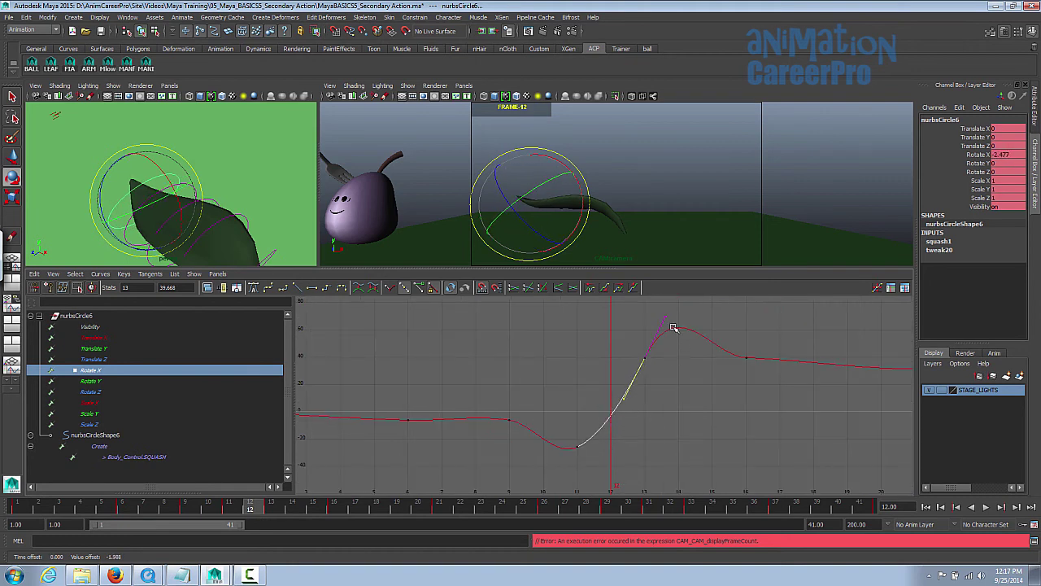
pyautogui.moveTo(264, 513)
pyautogui.mouseDown()
pyautogui.moveTo(324, 512)
pyautogui.moveTo(284, 525)
pyautogui.moveTo(311, 509)
pyautogui.moveTo(292, 513)
pyautogui.mouseUp()
pyautogui.moveTo(620, 340); pyautogui.dragTo(667, 378)
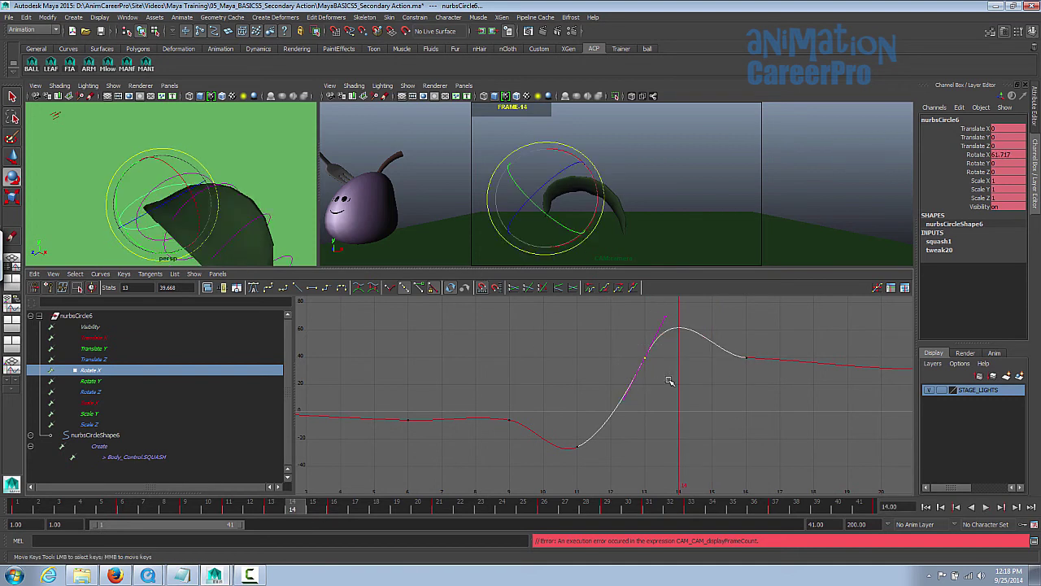
pyautogui.moveTo(291, 511); pyautogui.dragTo(250, 518)
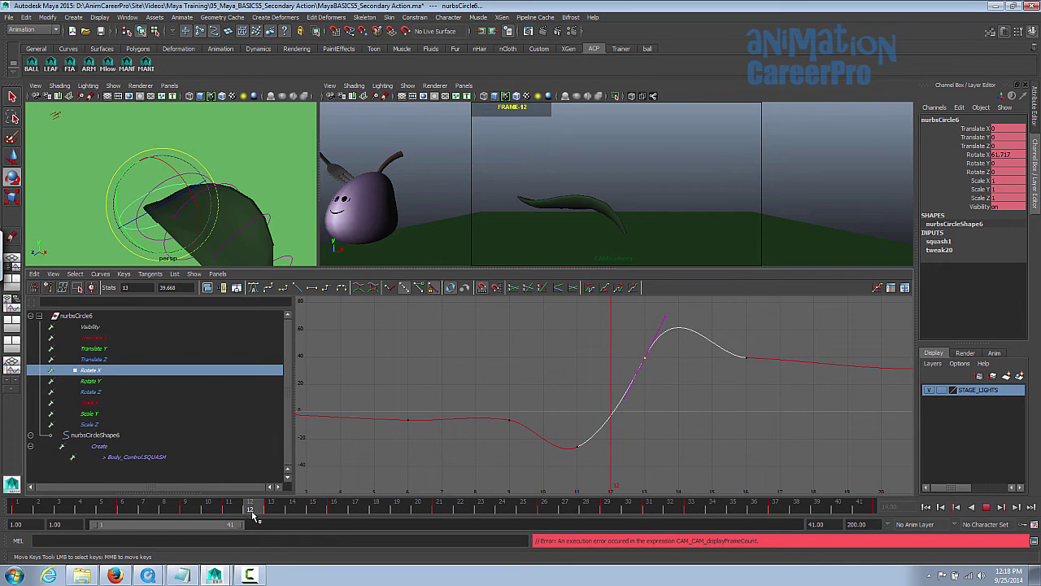
# Undo the last key edit, then lower the tip control's Rotate X key at frame 13 to 17.413 and readjust its tangents.
pyautogui.hotkey('ctrl', 'z')
pyautogui.moveTo(653, 402); pyautogui.dragTo(653, 403, button='middle')
pyautogui.moveTo(612, 341); pyautogui.dragTo(666, 372)
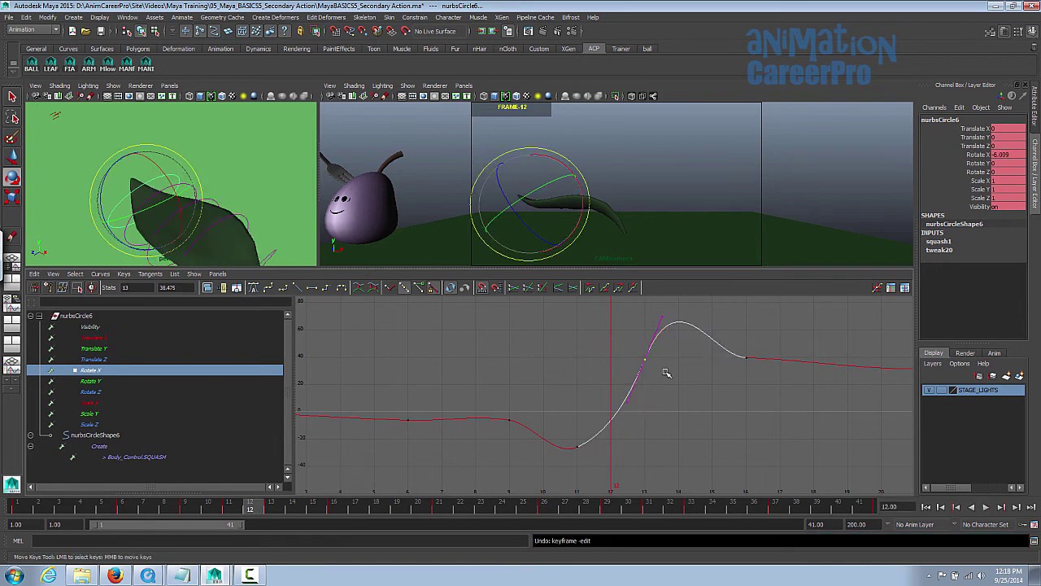
pyautogui.moveTo(665, 358); pyautogui.dragTo(666, 387, button='middle')
pyautogui.moveTo(615, 411); pyautogui.dragTo(651, 431)
pyautogui.moveTo(653, 421); pyautogui.dragTo(655, 425, button='middle')
pyautogui.moveTo(639, 375); pyautogui.dragTo(659, 389)
pyautogui.keyDown('shift'); pyautogui.moveTo(664, 378); pyautogui.dragTo(665, 385, button='middle'); pyautogui.keyUp('shift')
# Tilt the tip control's Rotate X tangent at frame 11 downward to delay the upswing, and check frames 12 to 15.
pyautogui.moveTo(561, 427); pyautogui.dragTo(624, 460)
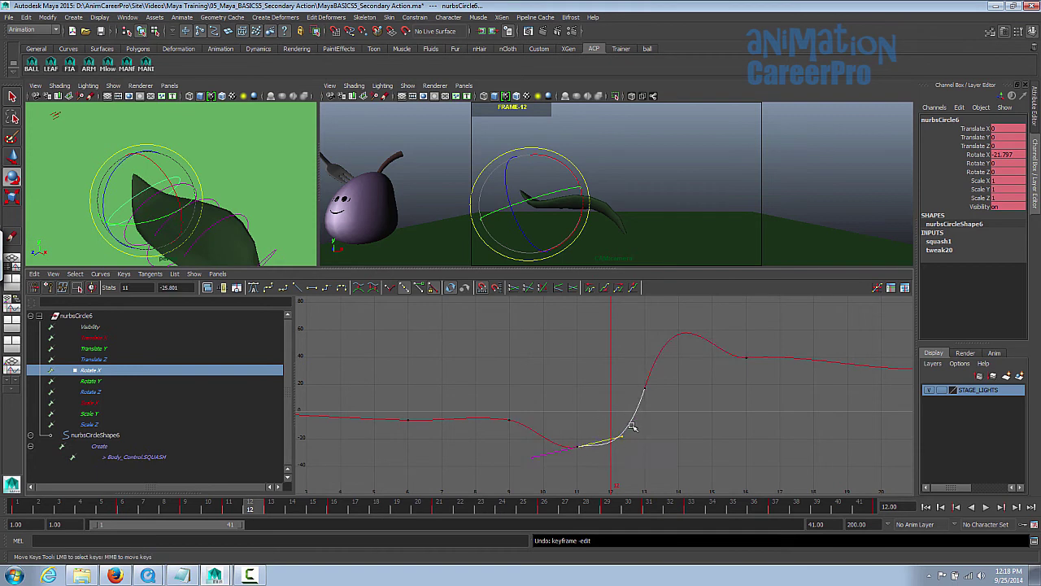
pyautogui.moveTo(657, 420); pyautogui.dragTo(653, 459, button='middle')
pyautogui.moveTo(248, 510)
pyautogui.mouseDown()
pyautogui.moveTo(208, 510)
pyautogui.moveTo(248, 510)
pyautogui.mouseUp()
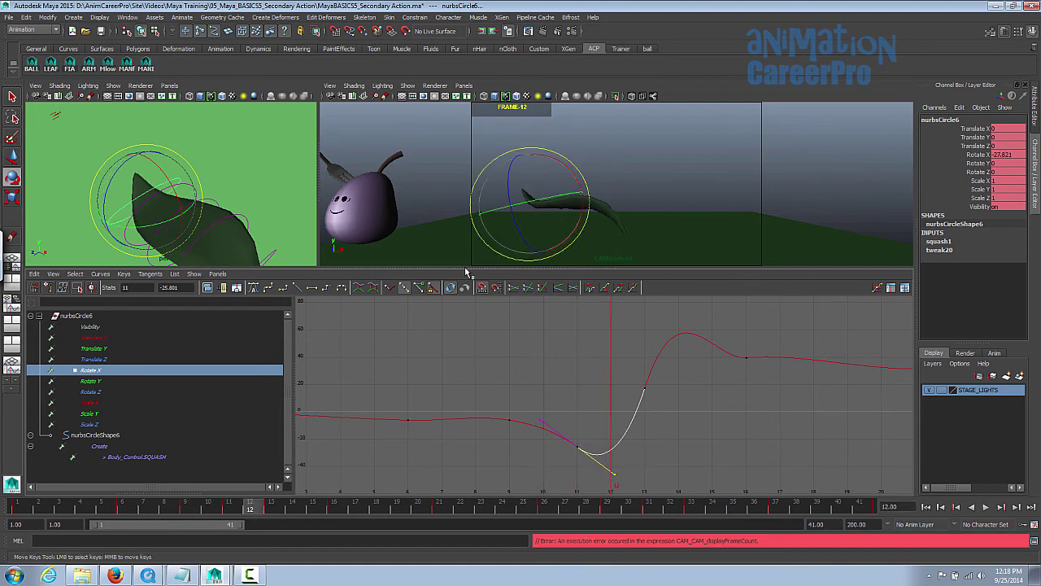
pyautogui.moveTo(254, 508); pyautogui.dragTo(299, 510)
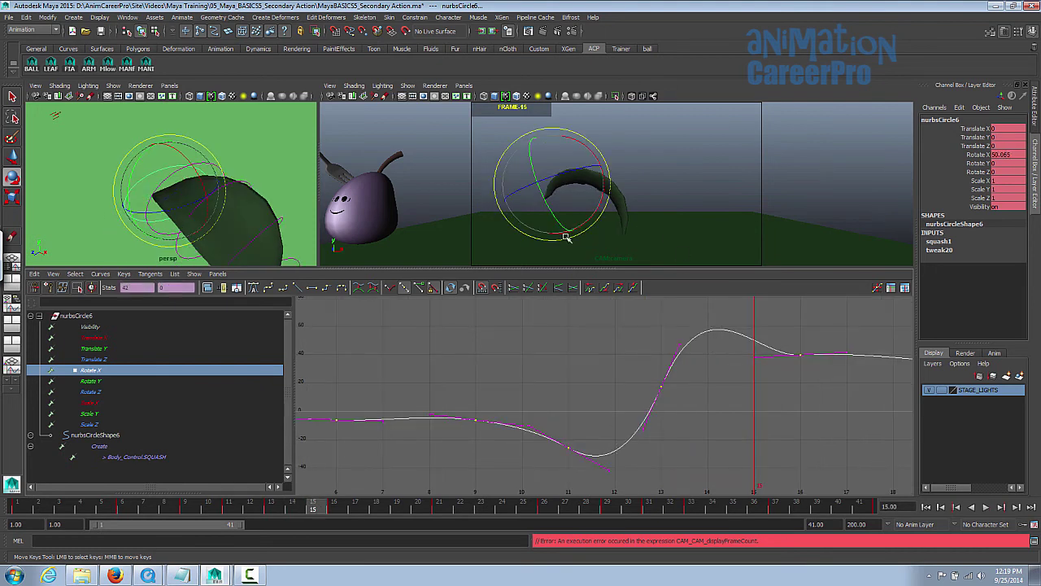
# Advance to frame 16 and add the second leaf control from the tip to the selection.
pyautogui.hotkey('alt', '.')
pyautogui.keyDown('alt'); pyautogui.moveTo(247, 239); pyautogui.dragTo(286, 216); pyautogui.keyUp('alt')
pyautogui.press('q')
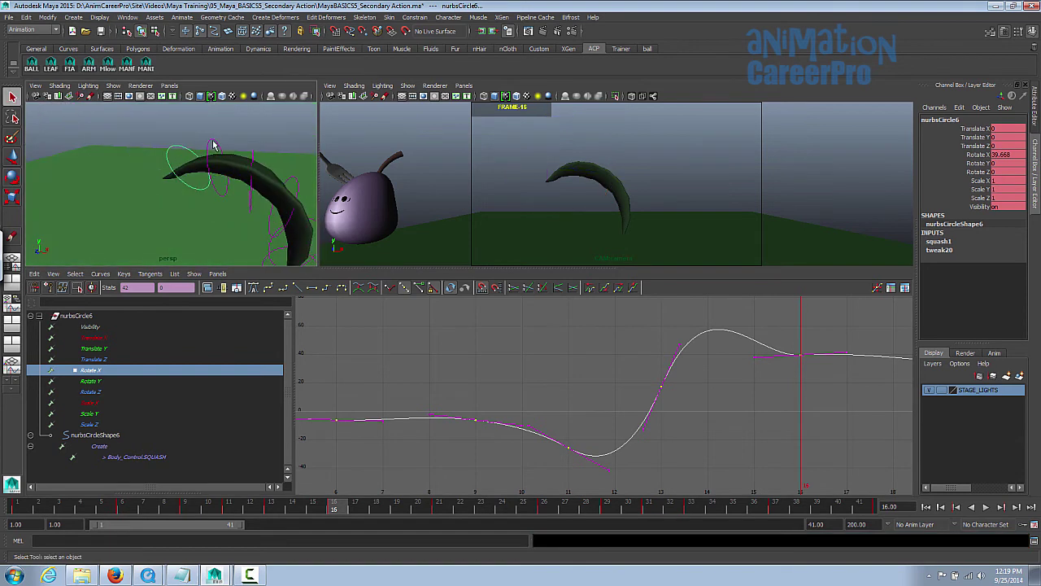
pyautogui.keyDown('shift'); pyautogui.click(214, 145); pyautogui.keyUp('shift')
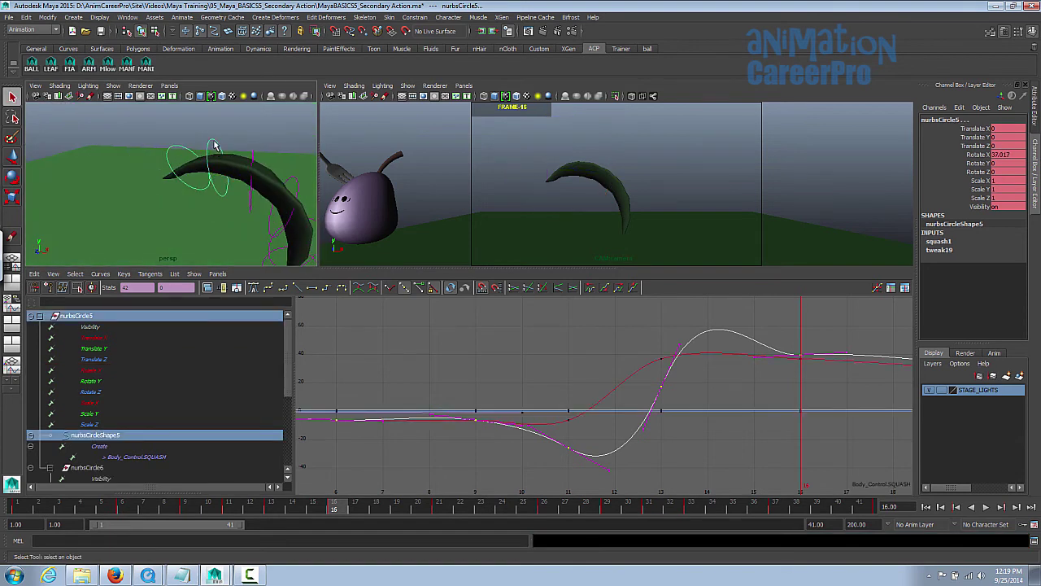
pyautogui.keyDown('shift'); pyautogui.click(213, 146); pyautogui.keyUp('shift')
pyautogui.keyDown('shift'); pyautogui.click(214, 145); pyautogui.keyUp('shift')
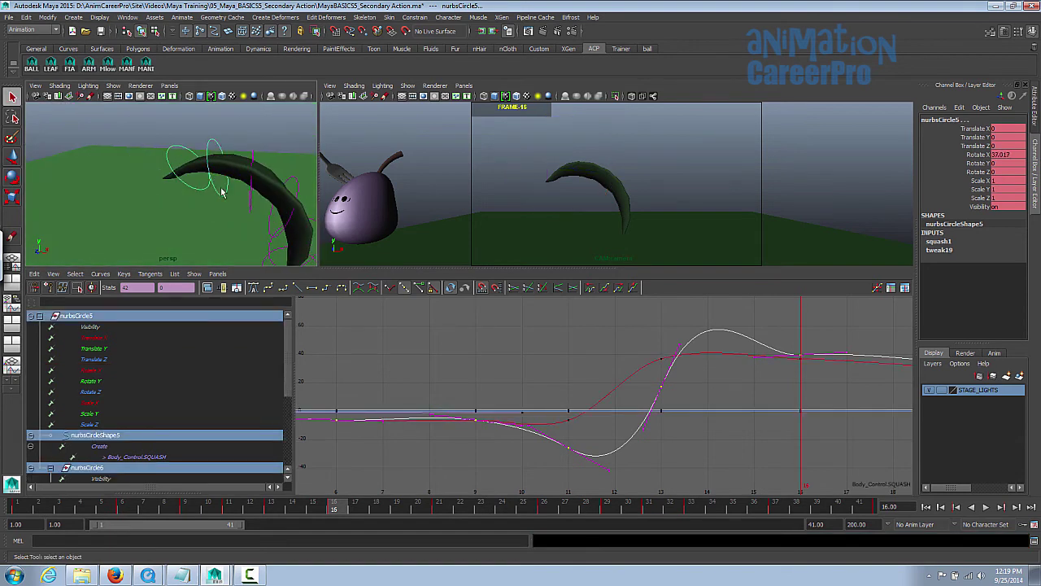
# Show only the Rotate X curves of nurbsCircle5 and nurbsCircle6 together in the Graph Editor.
pyautogui.click(139, 372)
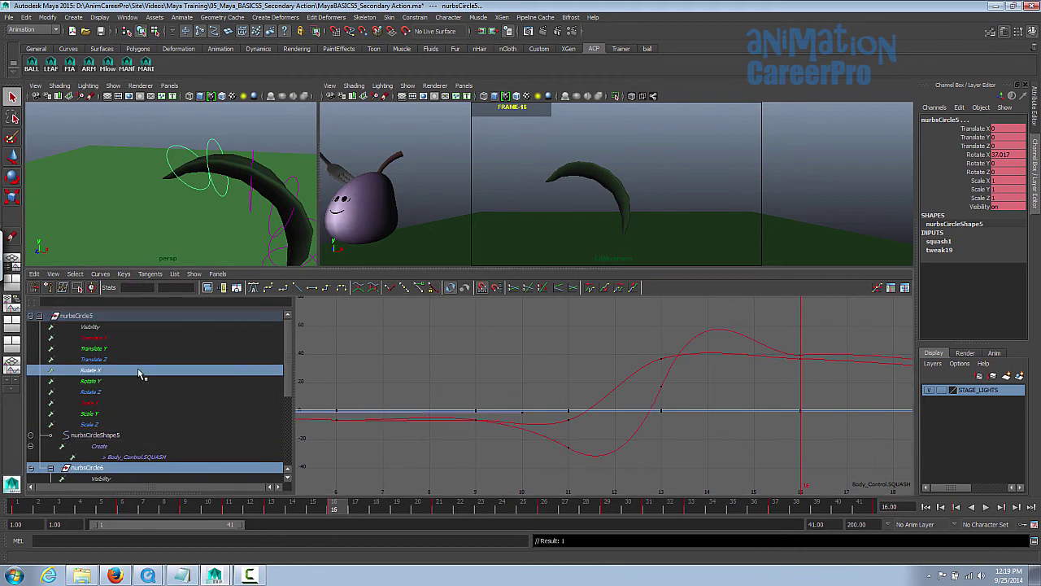
pyautogui.click(100, 372)
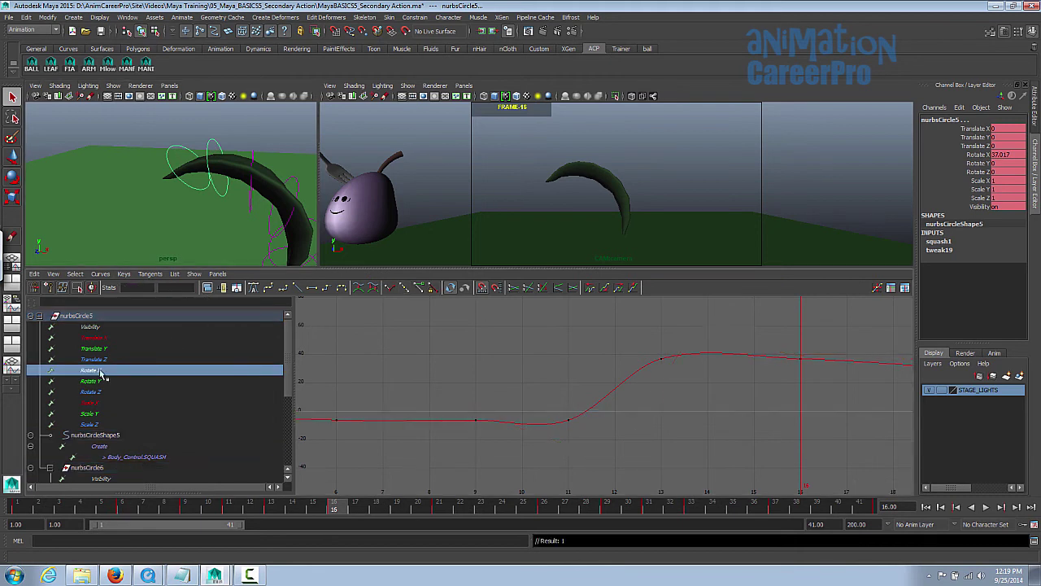
pyautogui.scroll(-3, 102, 376)
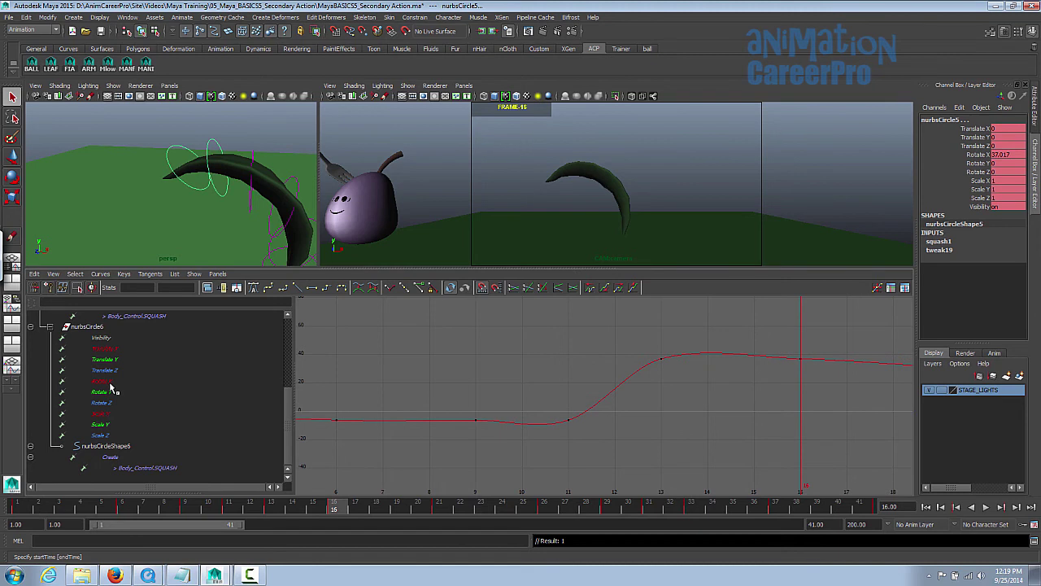
pyautogui.click(109, 382)
pyautogui.scroll(3, 727, 395)
pyautogui.click(716, 85)
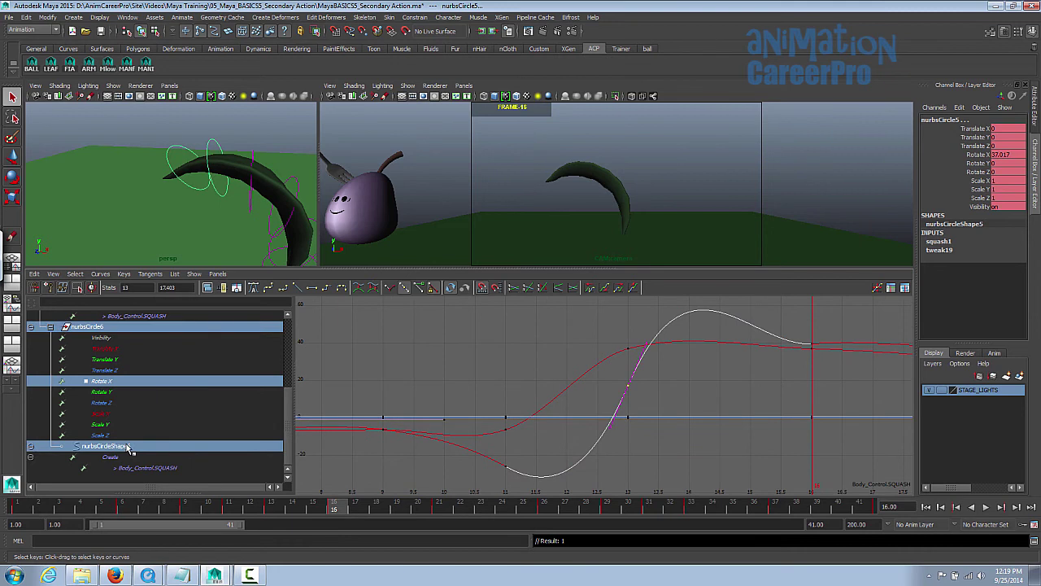
pyautogui.keyDown('ctrl'); pyautogui.click(128, 447); pyautogui.keyUp('ctrl')
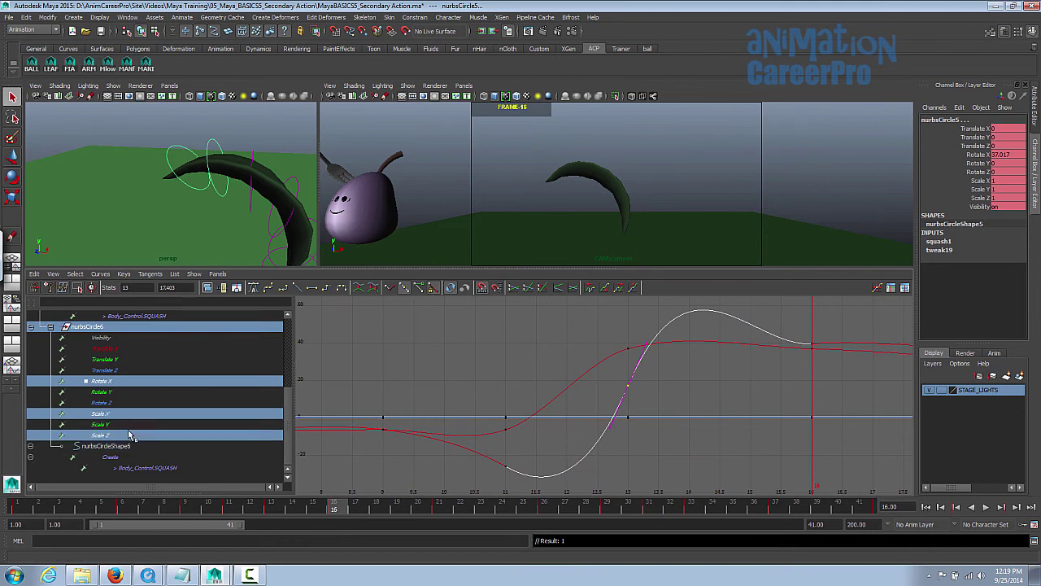
pyautogui.scroll(2, 237, 432)
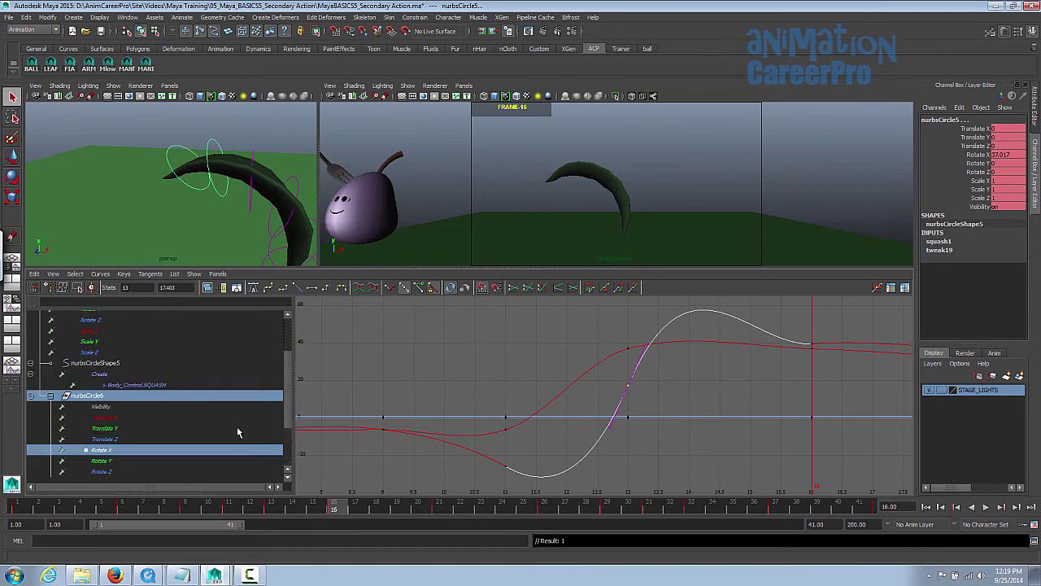
pyautogui.keyDown('ctrl'); pyautogui.click(158, 398); pyautogui.keyUp('ctrl')
pyautogui.scroll(3, 227, 433)
pyautogui.keyDown('alt'); pyautogui.moveTo(226, 434); pyautogui.dragTo(252, 303, button='middle'); pyautogui.keyUp('alt')
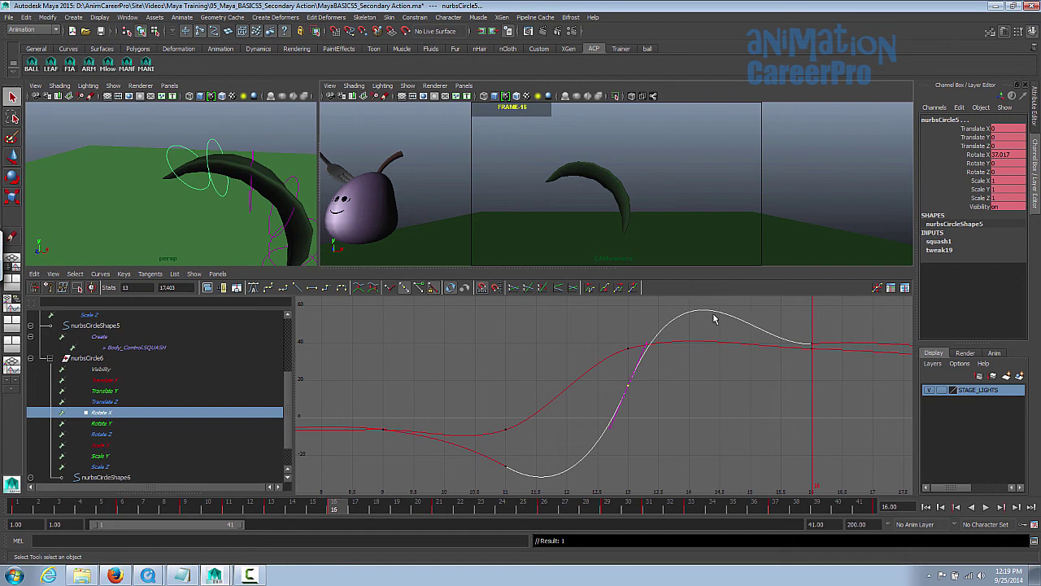
# Steepen the tangent of nurbsCircle5's Rotate X key at frame 13 and review the motion near frame 12.
pyautogui.click(628, 349)
pyautogui.click(672, 336)
pyautogui.press('w')
pyautogui.moveTo(689, 359); pyautogui.dragTo(687, 297, button='middle')
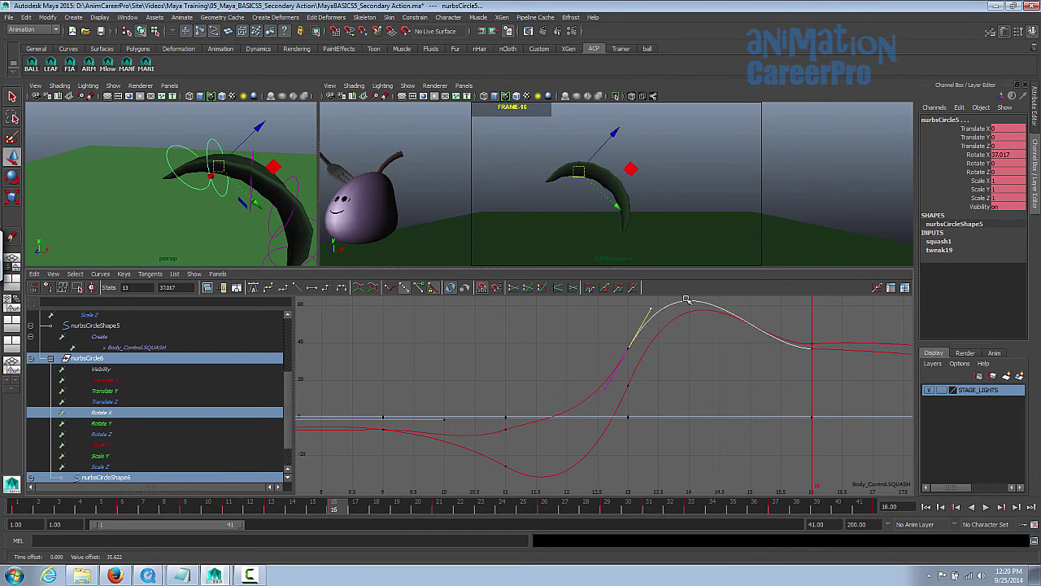
pyautogui.hotkey('alt', 'v')
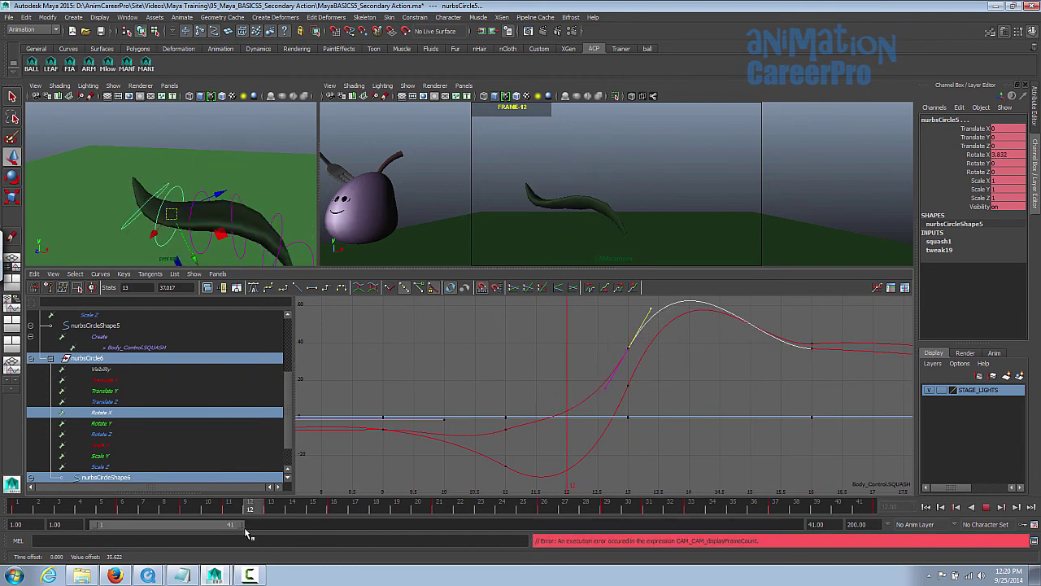
# Stop the playback and undo the last four edits to the leaf's Rotate X curves.
pyautogui.hotkey('alt', 'v')
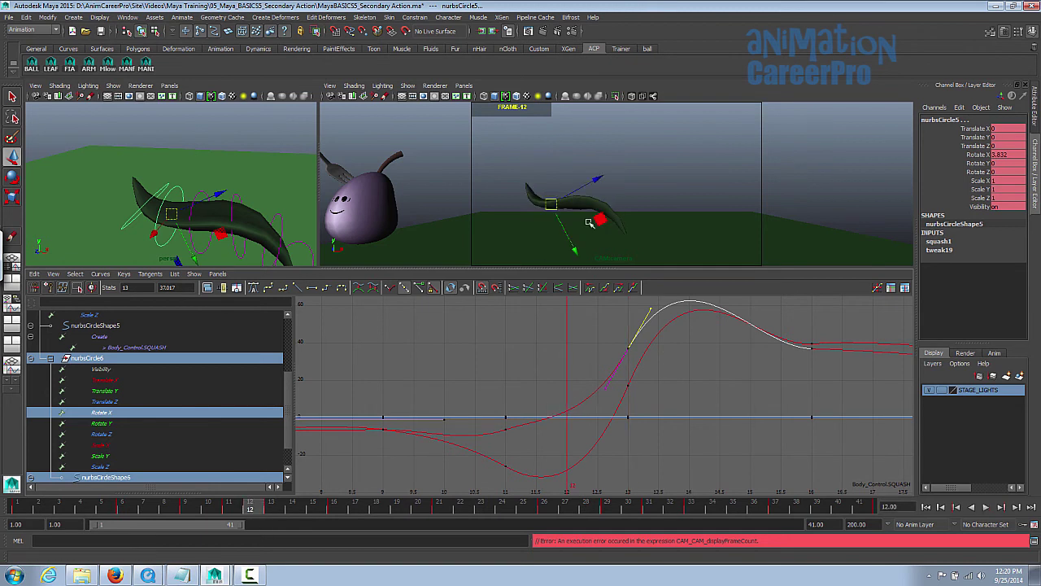
pyautogui.press('z')
pyautogui.press('z')
pyautogui.press('z')
pyautogui.press('z')
# Lower the upper Rotate X key at frame 11 and review the leaf's motion between frames 13 and 15.
pyautogui.moveTo(483, 428); pyautogui.dragTo(521, 445)
pyautogui.moveTo(553, 407); pyautogui.dragTo(561, 423, button='middle')
pyautogui.keyDown('alt'); pyautogui.moveTo(634, 381); pyautogui.dragTo(618, 410, button='middle'); pyautogui.keyUp('alt')
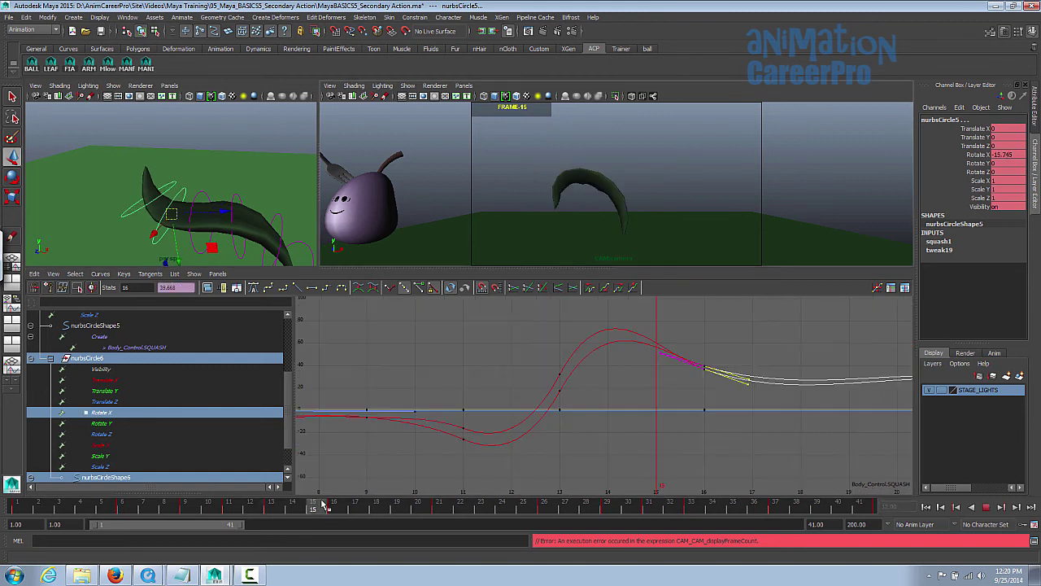
pyautogui.moveTo(321, 506); pyautogui.dragTo(270, 505)
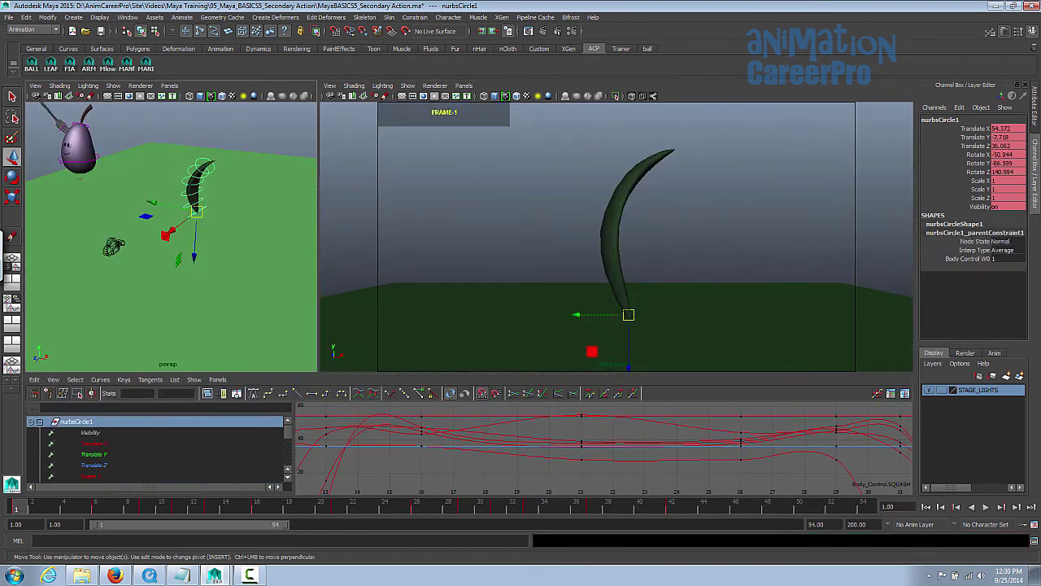
# Select the CAMERA group in the Outliner and enlarge the camera view to fill the workspace.
pyautogui.click(127, 17)
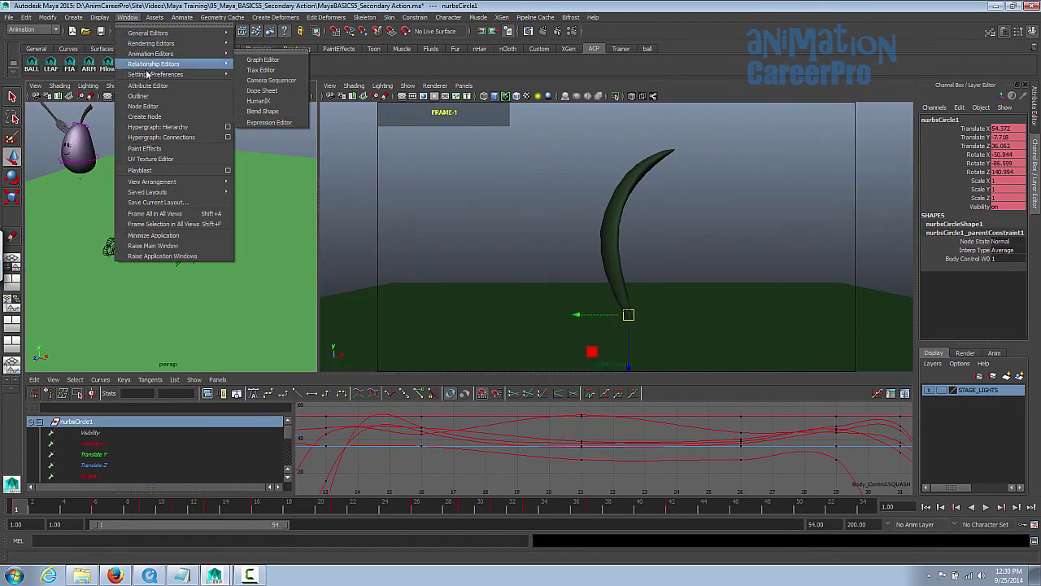
pyautogui.click(140, 96)
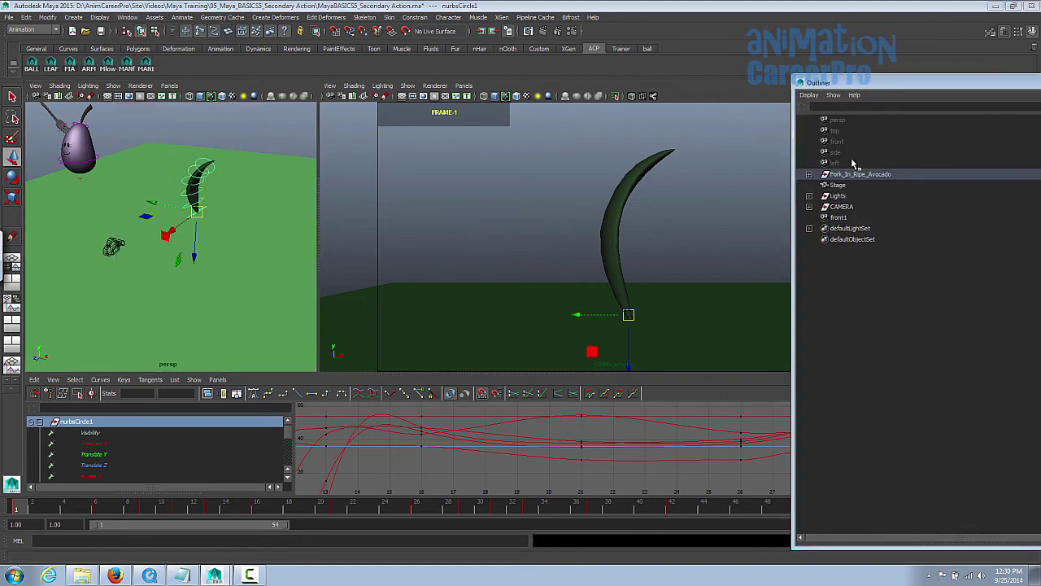
pyautogui.click(842, 206)
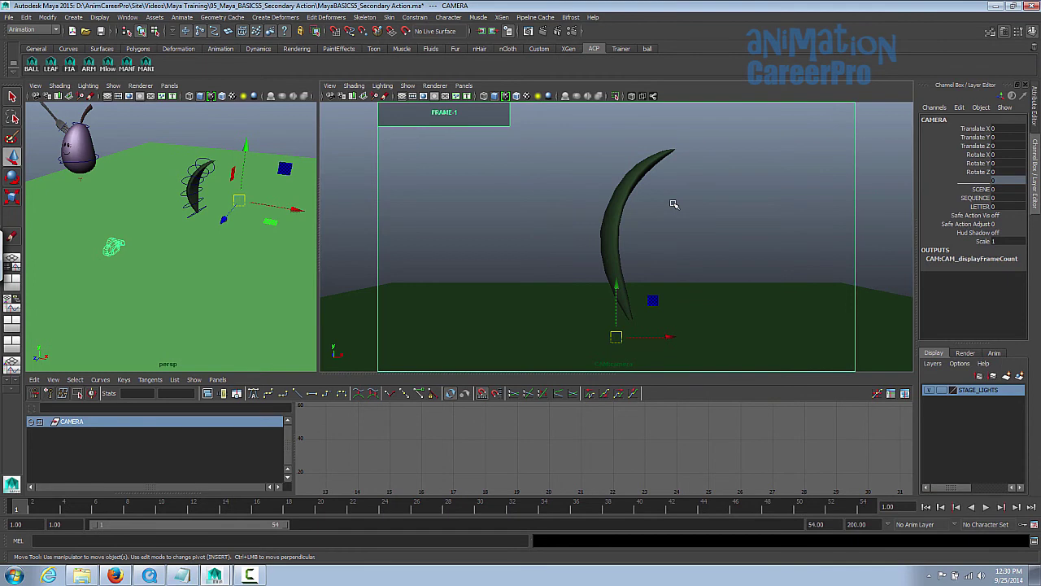
pyautogui.press('space')
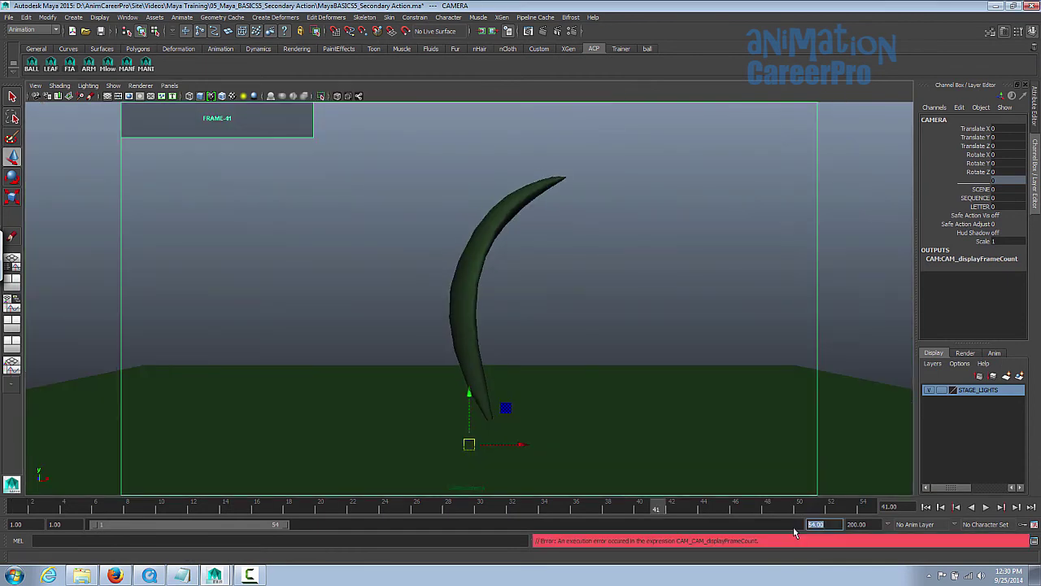
# Set the playback range to end at frame 41 and preview the leaf animation in the camera view.
pyautogui.write('41')
pyautogui.press('Return')
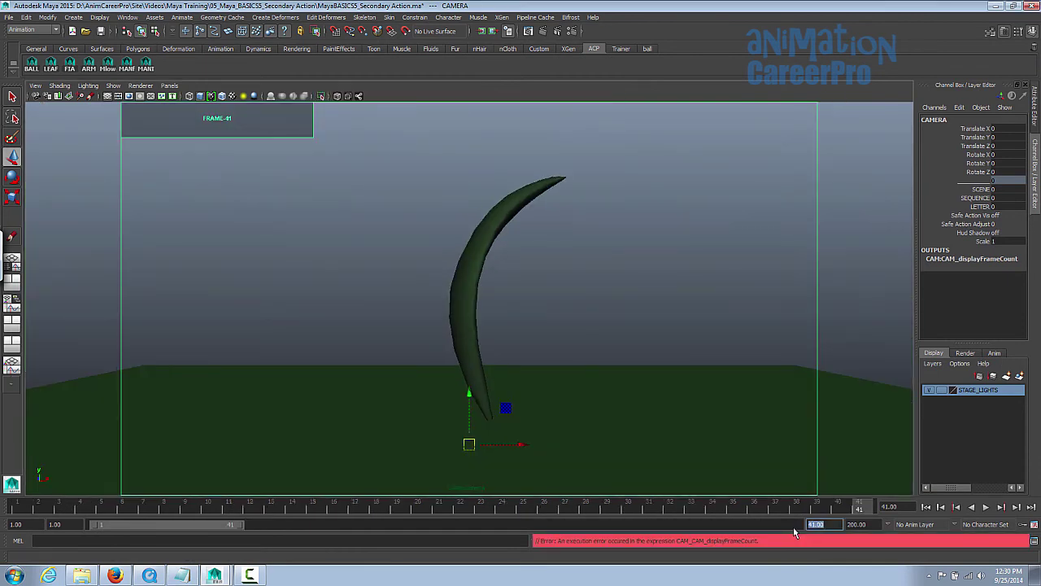
pyautogui.click(985, 505)
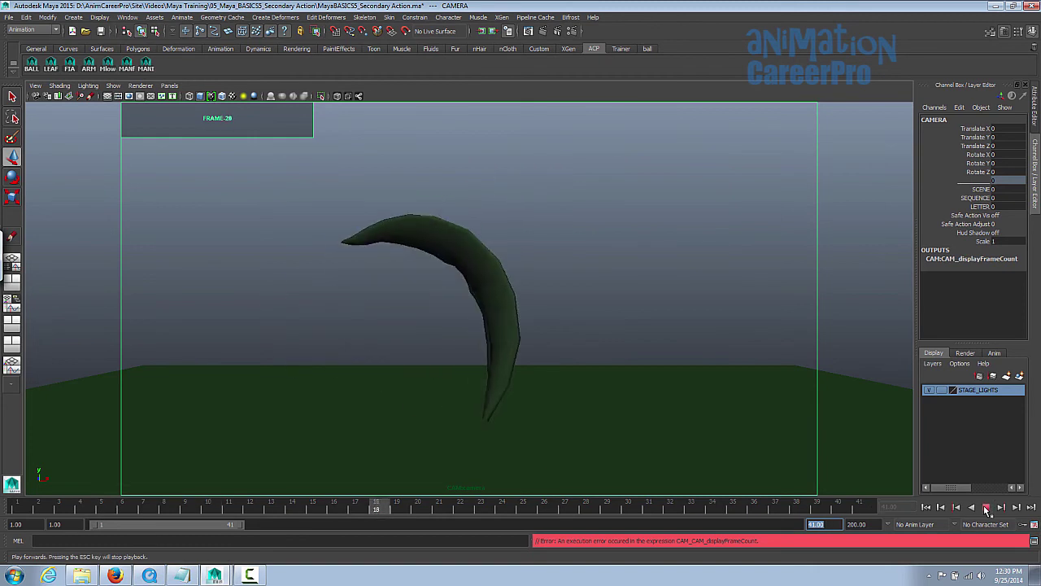
pyautogui.click(985, 506)
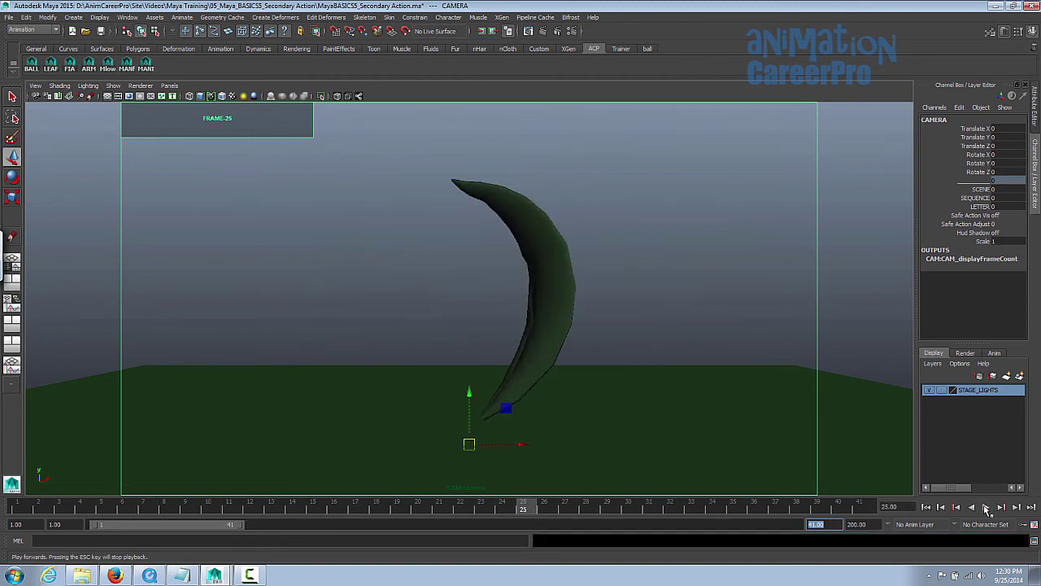
# Playblast the leaf animation as an H.264 movie file named MayaBASICS5_Secondary Action.
pyautogui.rightClick(527, 508)
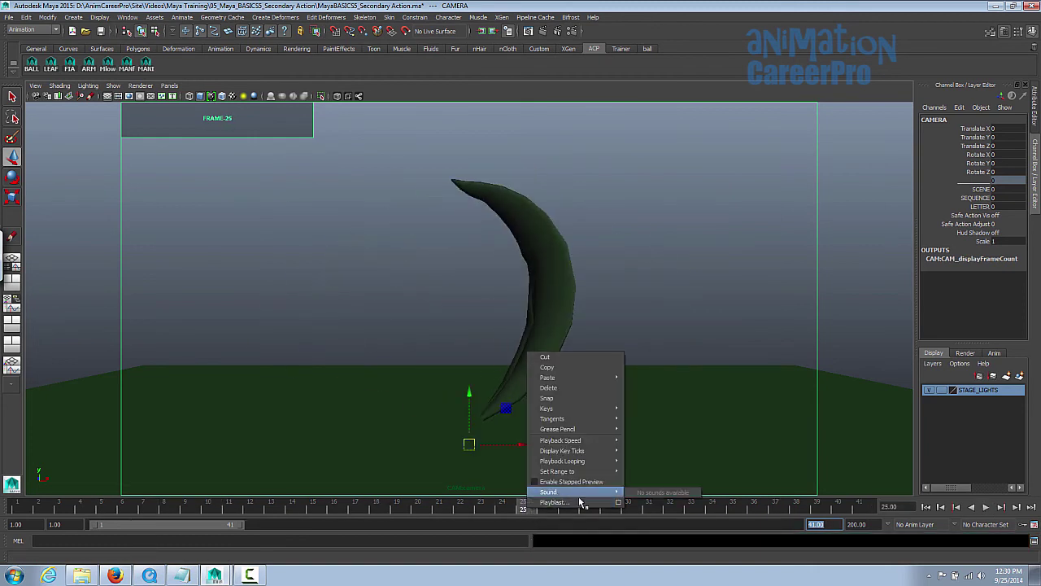
pyautogui.click(618, 502)
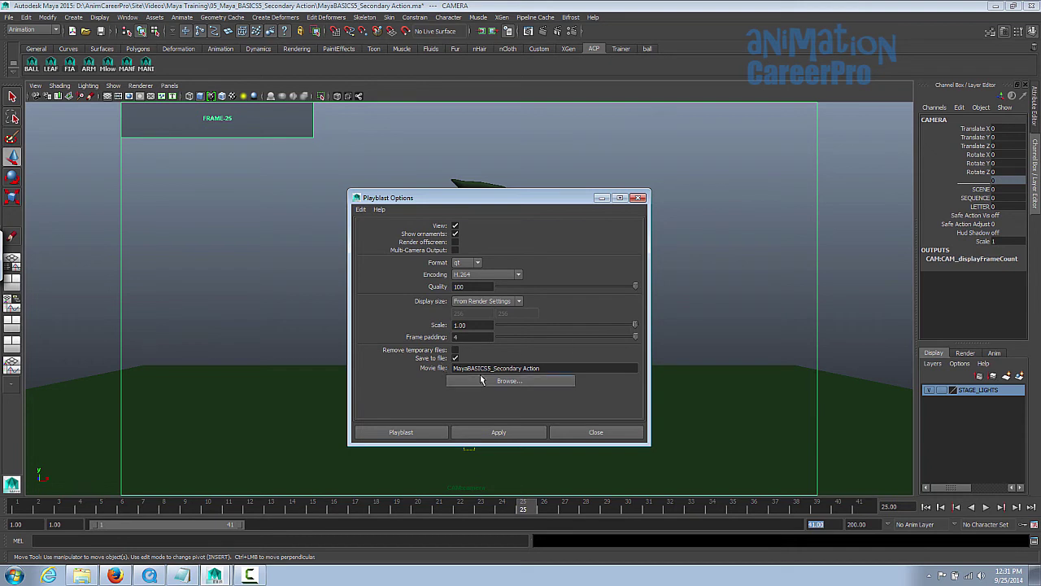
pyautogui.click(480, 380)
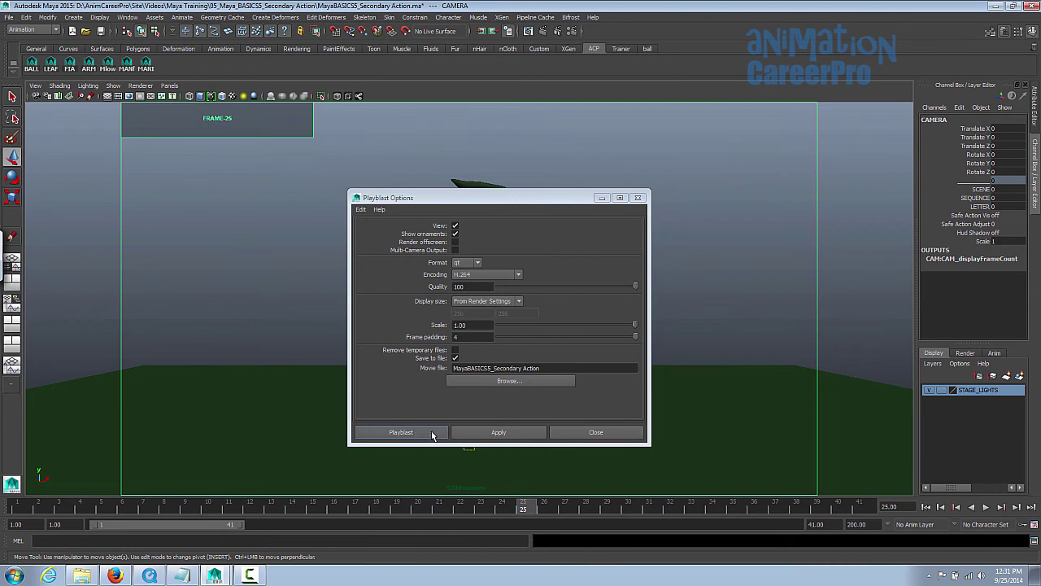
pyautogui.click(432, 434)
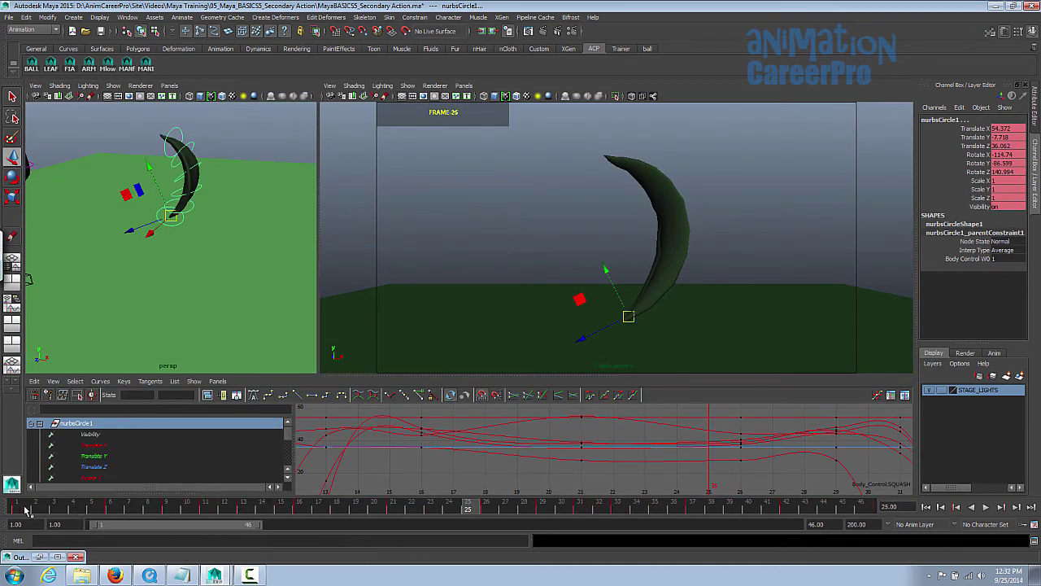
# Delete the leaf controls' keys across frames 1 to 42 of the timeline.
pyautogui.keyDown('shift'); pyautogui.moveTo(27, 510); pyautogui.dragTo(770, 508); pyautogui.keyUp('shift')
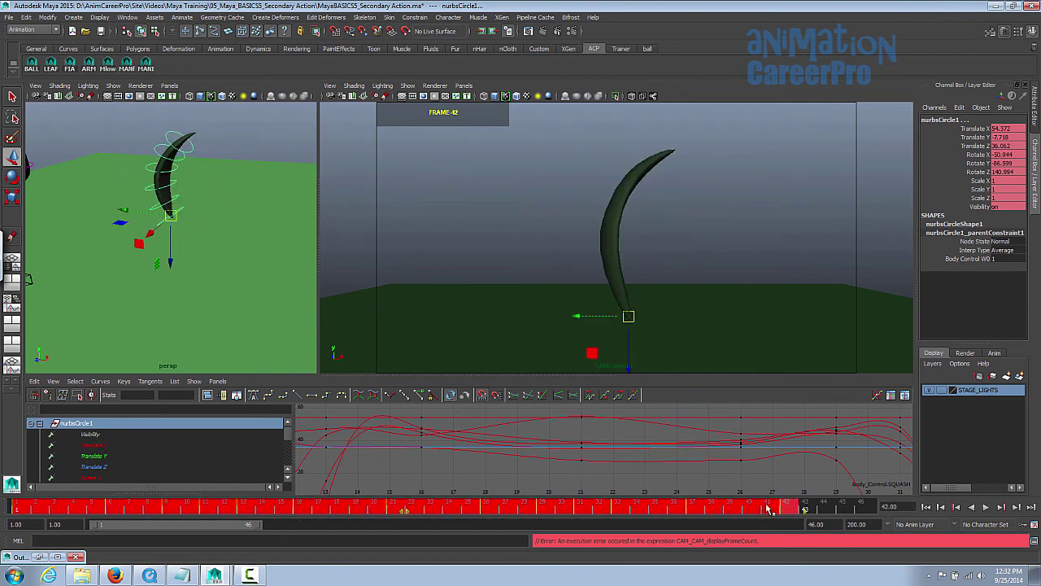
pyautogui.rightClick(766, 509)
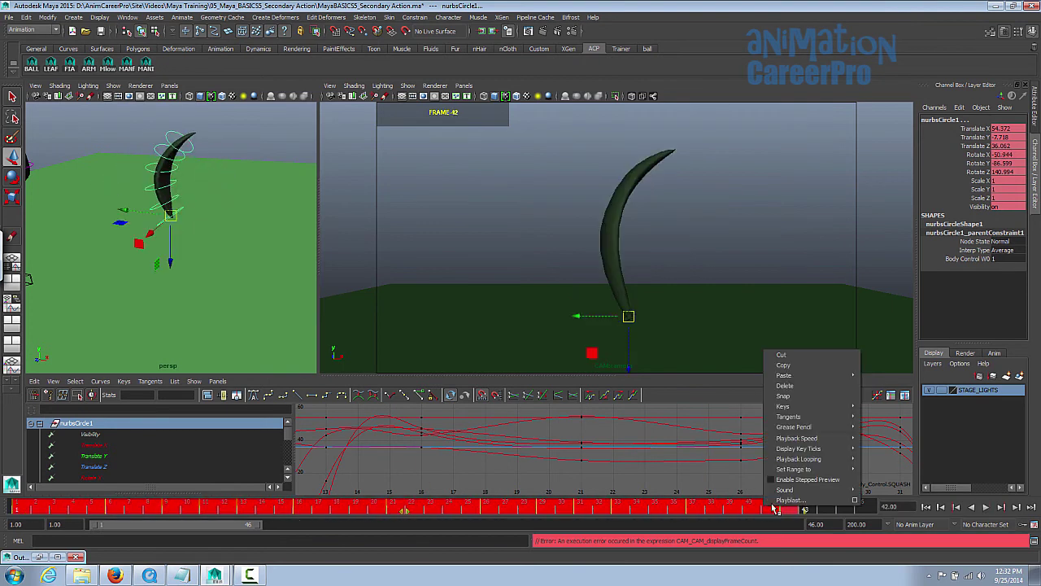
pyautogui.click(829, 386)
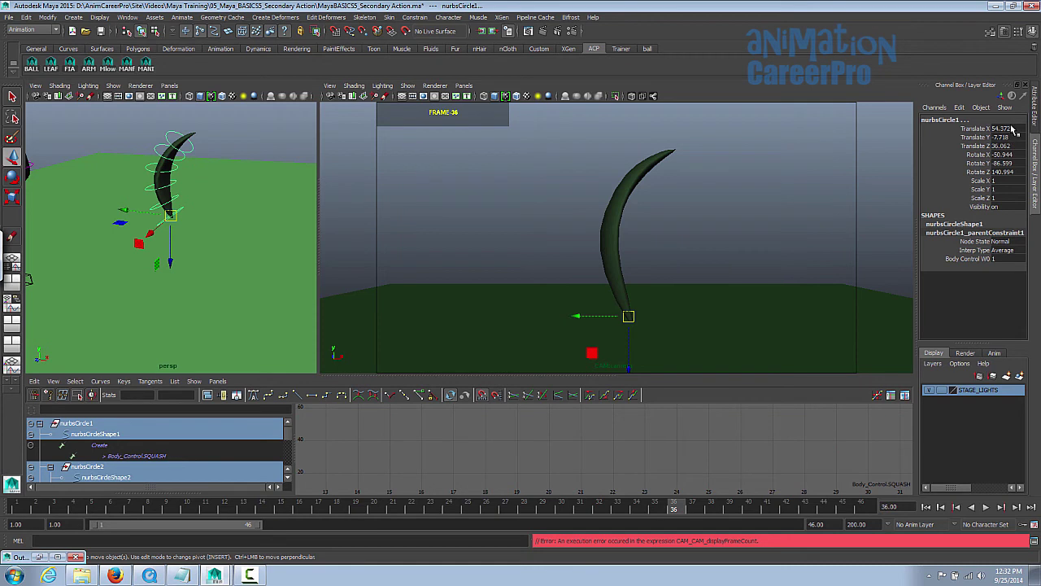
# Set the selected leaf controls' Translate X, Y, Z and Rotate X, Y, Z to 0.
pyautogui.moveTo(1015, 129); pyautogui.dragTo(1016, 174)
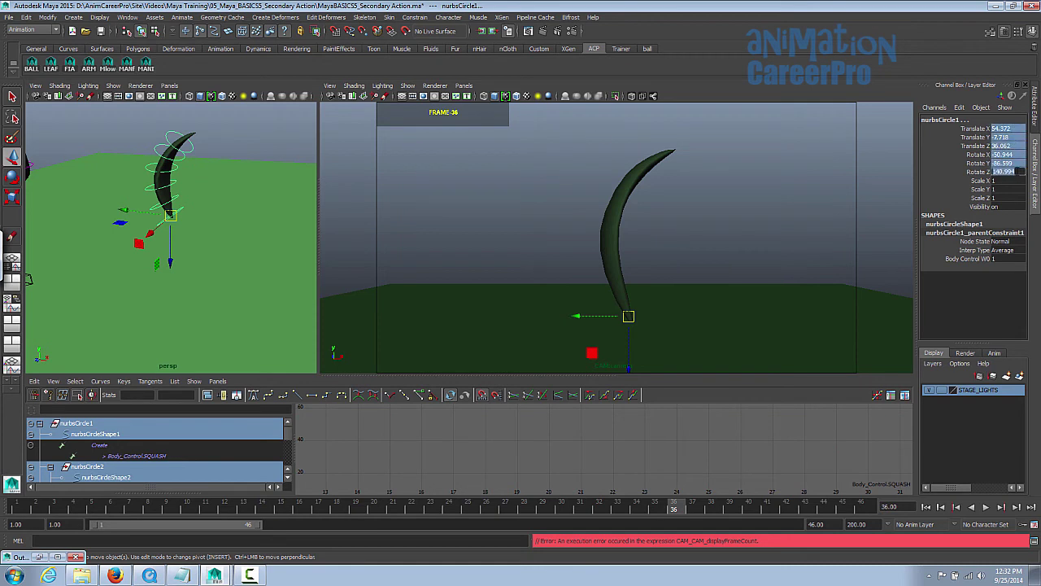
pyautogui.click(1004, 172)
pyautogui.write('0')
pyautogui.press('Return')
pyautogui.click(998, 154)
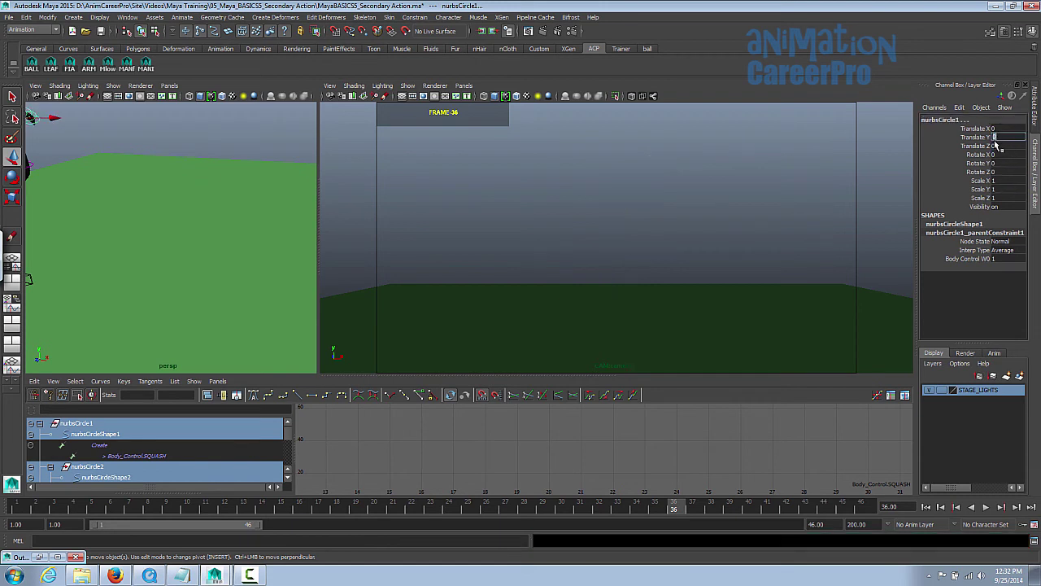
# Move the eggplant's Body_Control to about 21 in Translate X and turn it to about -53 in Rotate Y.
pyautogui.keyDown('alt'); pyautogui.moveTo(88, 177); pyautogui.dragTo(129, 204, button='middle'); pyautogui.keyUp('alt')
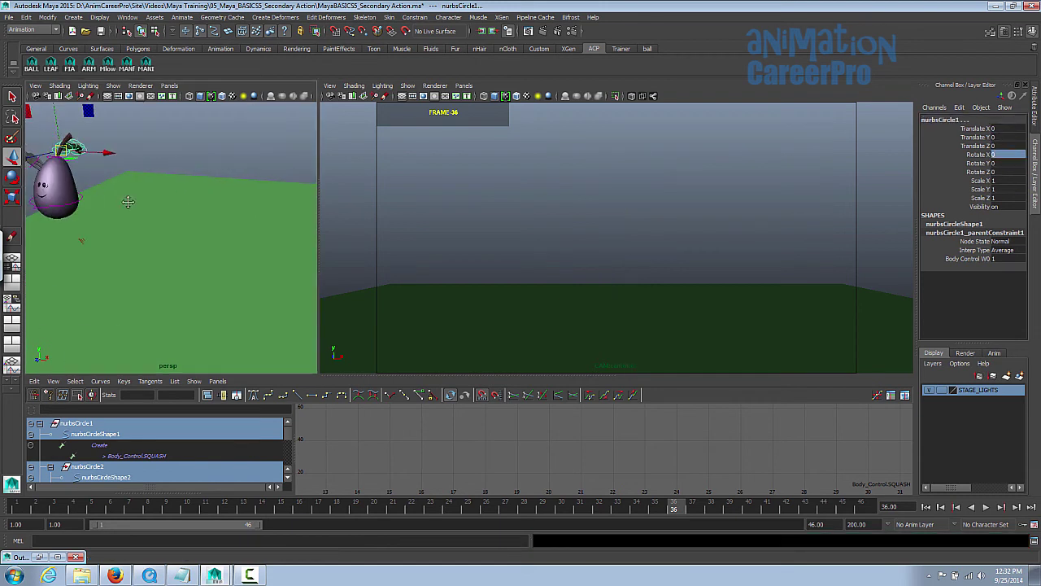
pyautogui.click(95, 170)
pyautogui.keyDown('alt'); pyautogui.moveTo(95, 170); pyautogui.dragTo(195, 201); pyautogui.keyUp('alt')
pyautogui.keyDown('alt'); pyautogui.moveTo(195, 201); pyautogui.dragTo(275, 209, button='right'); pyautogui.keyUp('alt')
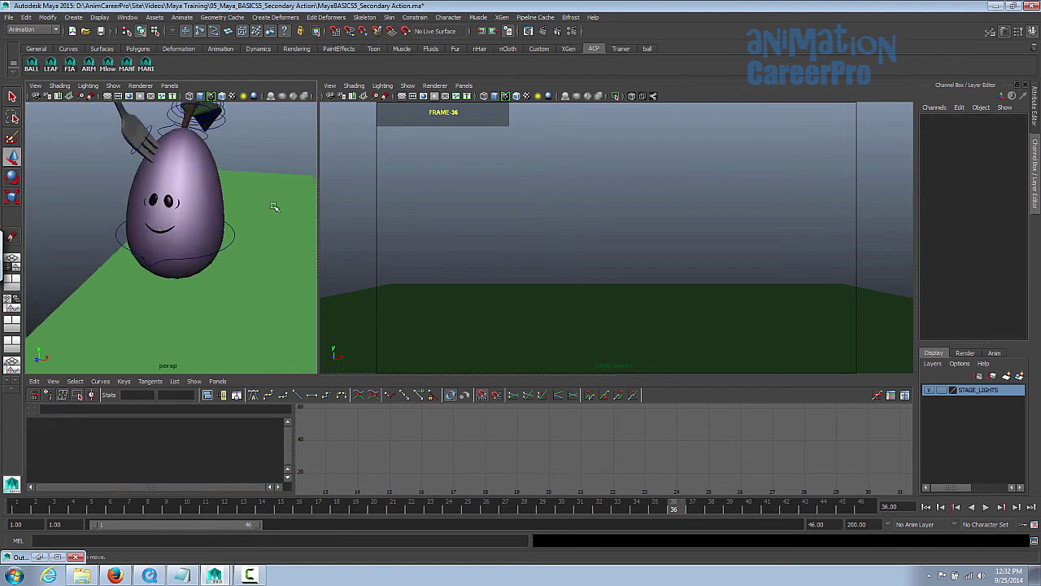
pyautogui.keyDown('alt'); pyautogui.moveTo(275, 208); pyautogui.dragTo(253, 205); pyautogui.keyUp('alt')
pyautogui.click(195, 244)
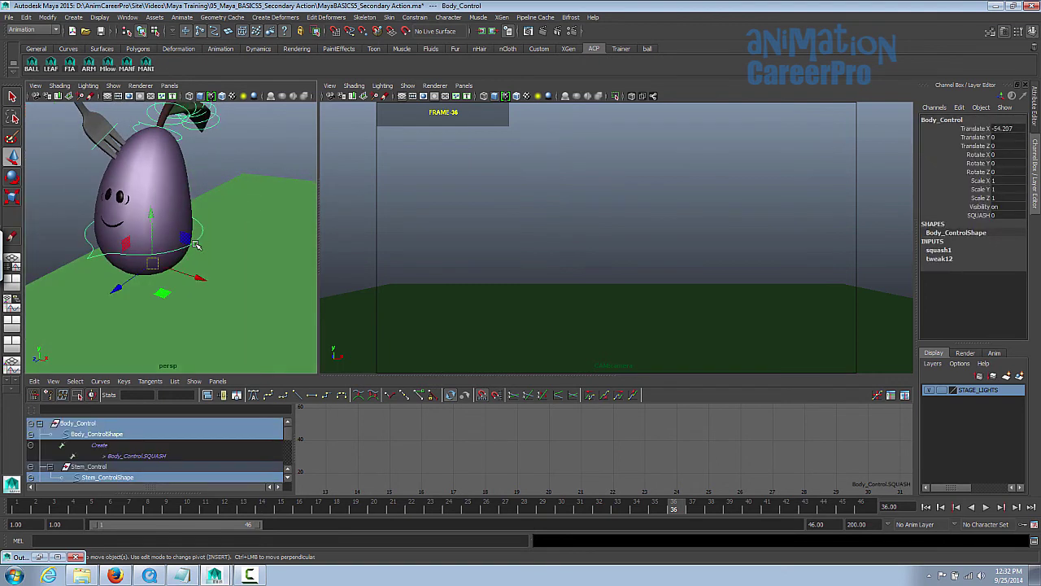
pyautogui.moveTo(200, 277); pyautogui.dragTo(770, 339)
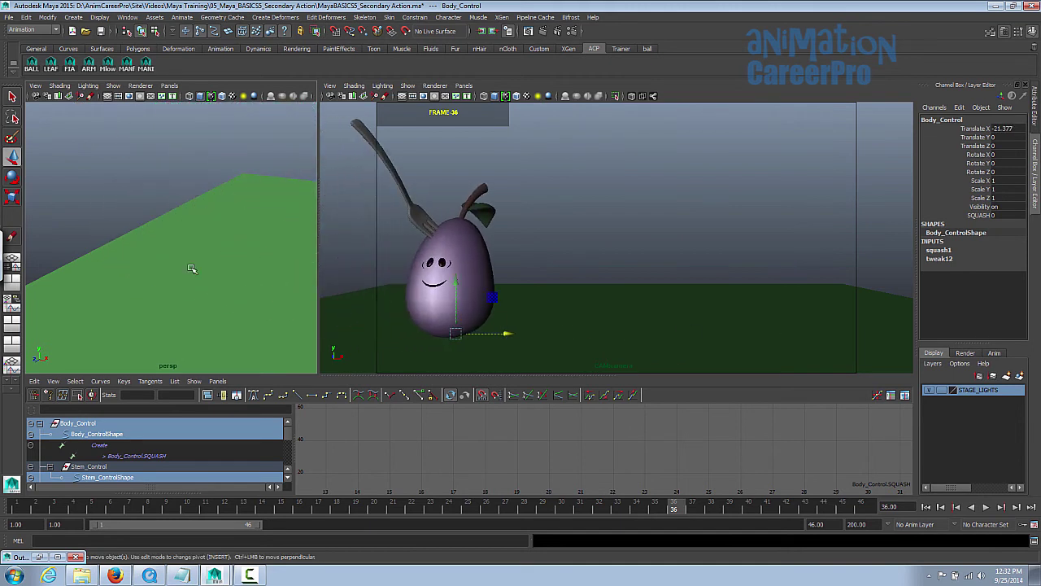
pyautogui.press('f')
pyautogui.moveTo(229, 270); pyautogui.dragTo(266, 279)
pyautogui.moveTo(589, 335); pyautogui.dragTo(765, 350)
pyautogui.press('e')
# Switch to the movie player and examine the MayaBASICS5_Secondary Action reference movie around frames 15 and 16.
pyautogui.moveTo(1040, 196); pyautogui.dragTo(420, 124)
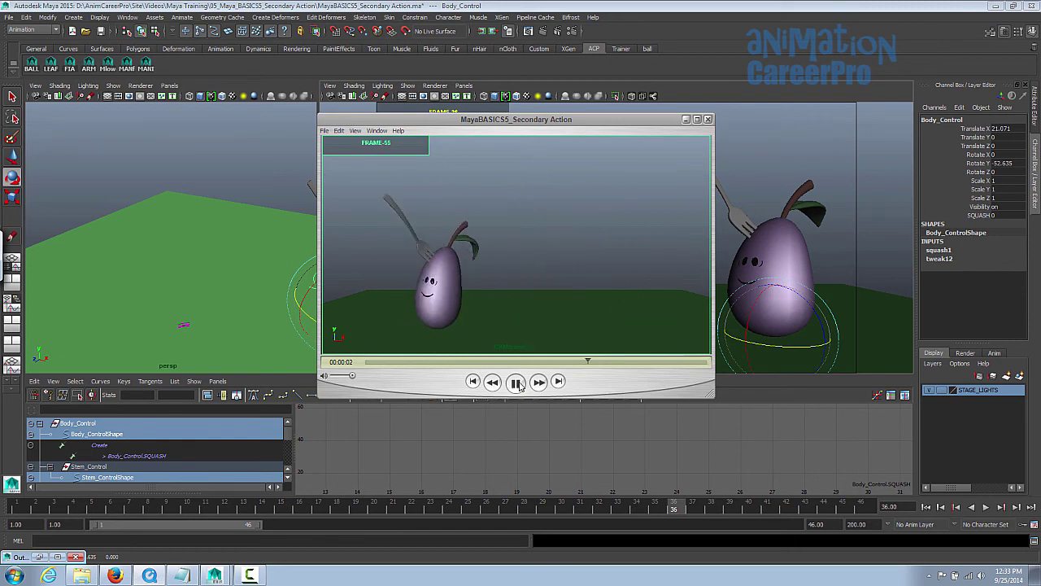
pyautogui.click(517, 382)
pyautogui.click(375, 363)
pyautogui.moveTo(373, 364); pyautogui.dragTo(428, 374)
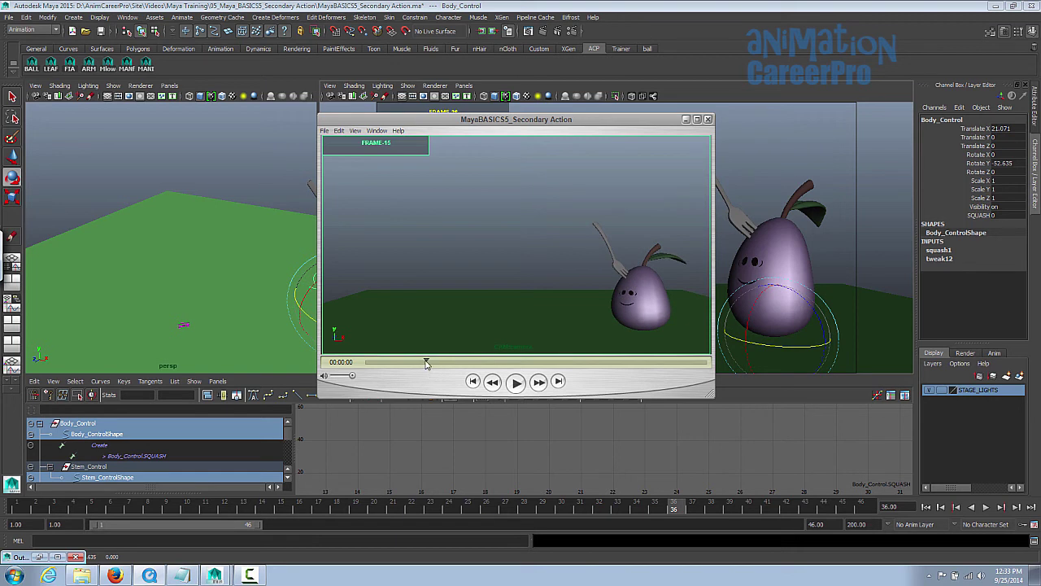
pyautogui.moveTo(426, 364); pyautogui.dragTo(434, 383)
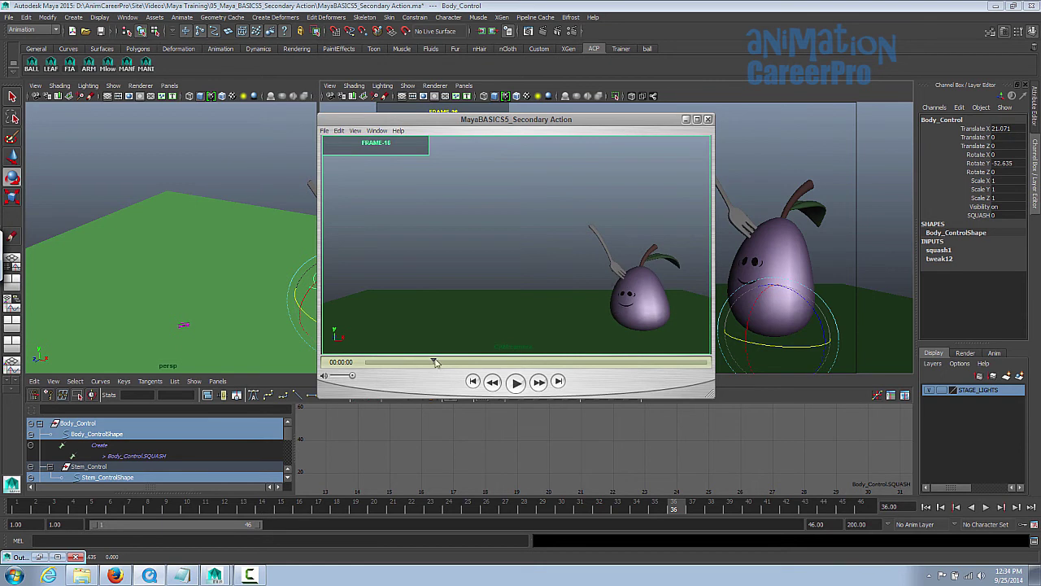
pyautogui.moveTo(436, 366); pyautogui.dragTo(470, 363)
pyautogui.moveTo(478, 362); pyautogui.dragTo(366, 366)
pyautogui.moveTo(392, 121); pyautogui.dragTo(1040, 142)
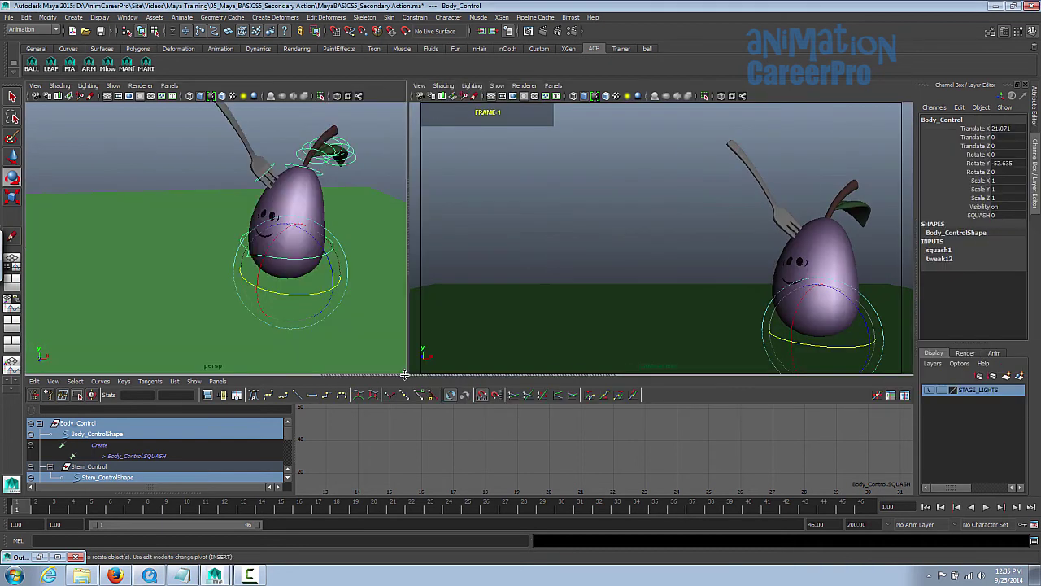
# Enlarge the perspective and camera views by shrinking the Graph Editor, and check the scene hierarchy in the Outliner.
pyautogui.moveTo(405, 375); pyautogui.dragTo(329, 399)
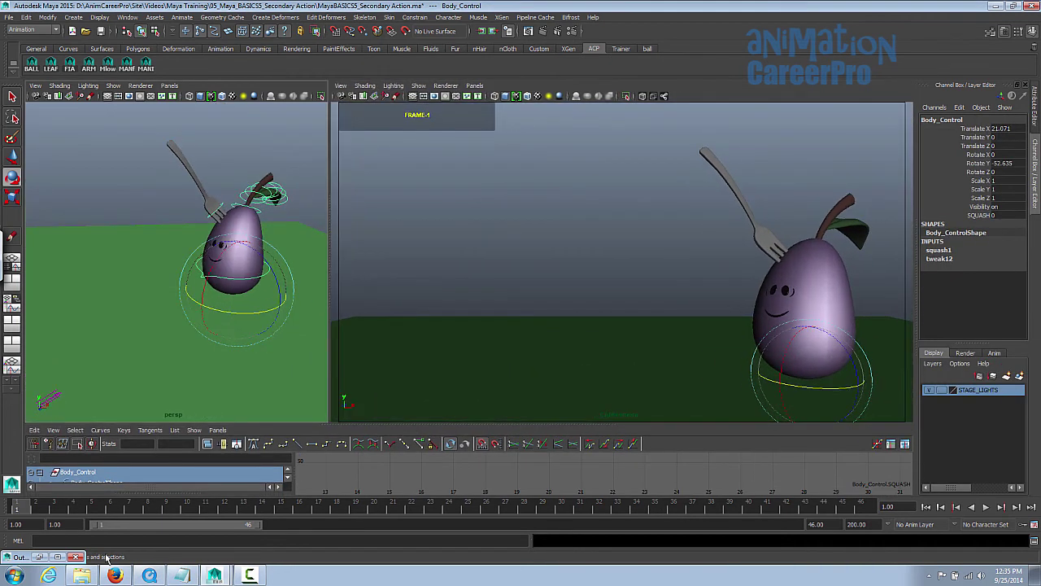
pyautogui.click(40, 557)
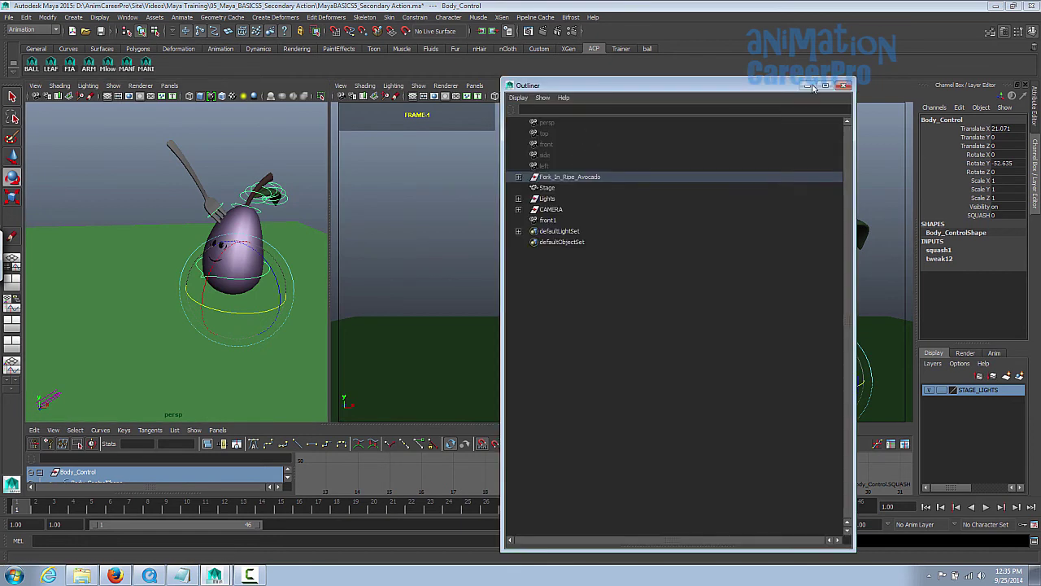
pyautogui.click(811, 85)
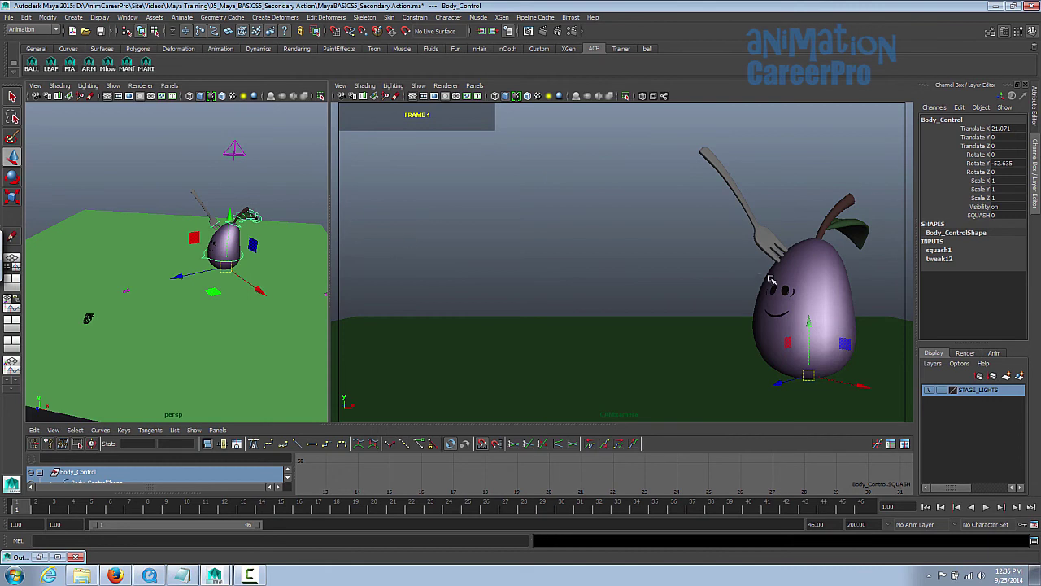
# Review the eggplant's secondary action reference movie in the movie player again.
pyautogui.click(636, 378)
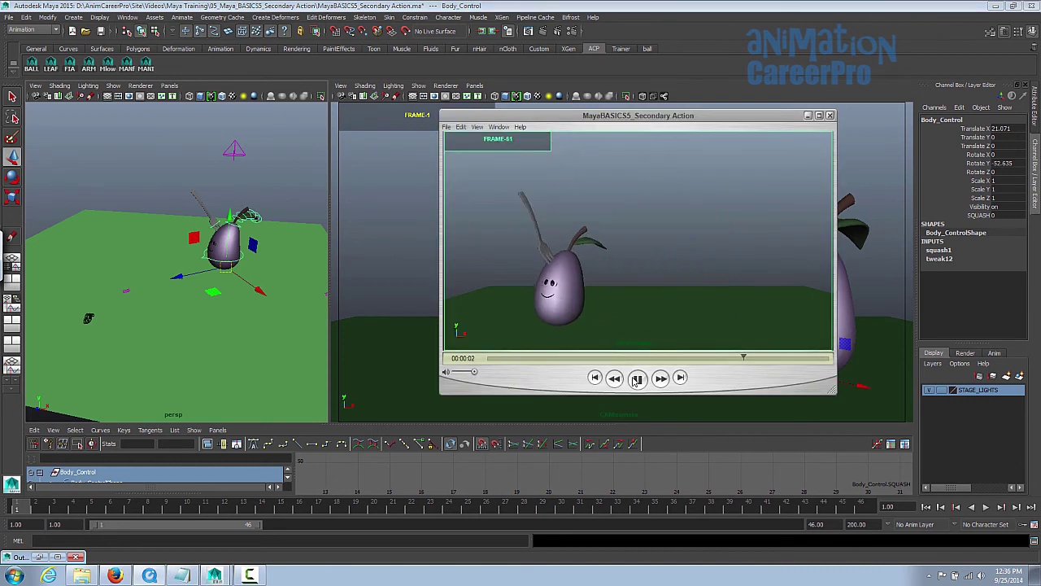
# Move the reference playback out of the way and select the POSITION control inside the CAMERA group.
pyautogui.moveTo(625, 118); pyautogui.dragTo(1040, 134)
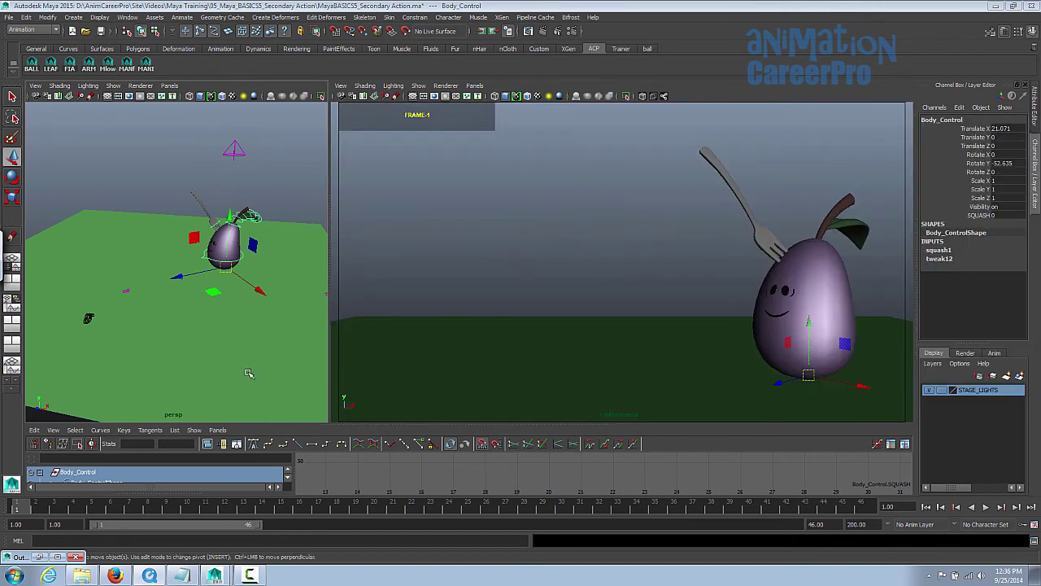
pyautogui.click(52, 556)
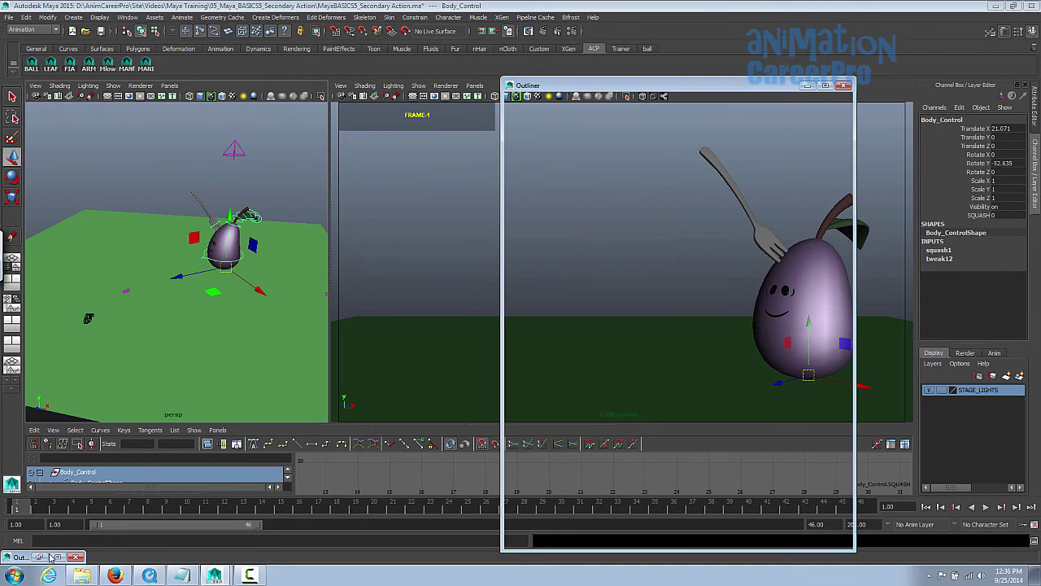
pyautogui.click(519, 210)
pyautogui.click(562, 220)
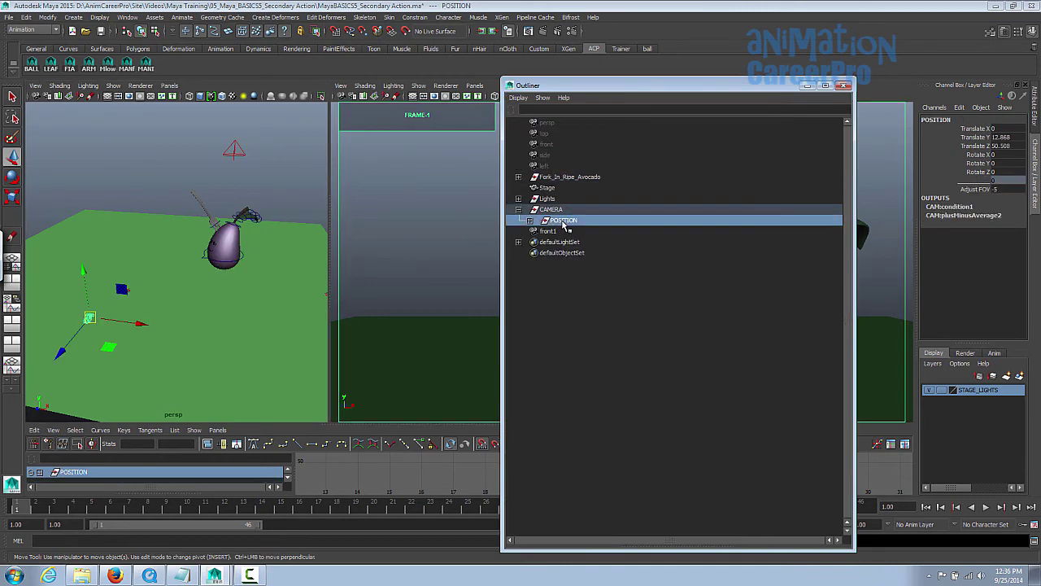
pyautogui.click(808, 87)
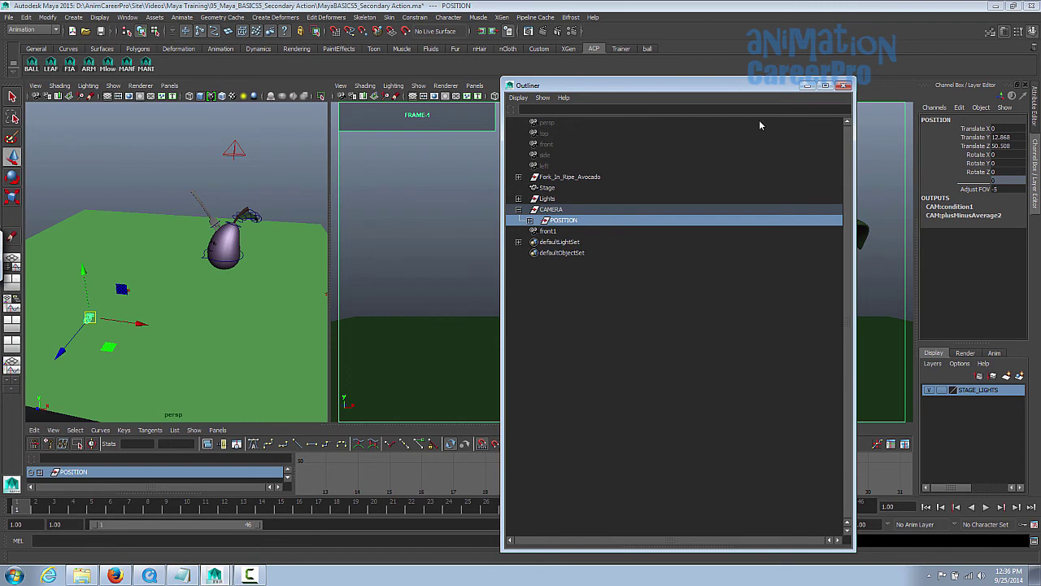
# Pull the camera's POSITION control back and sideways to about -9.5 on Translate X and 68.1 on Translate Z.
pyautogui.moveTo(139, 296)
pyautogui.keyDown('alt'); pyautogui.mouseDown()
pyautogui.moveTo(134, 314)
pyautogui.moveTo(140, 302)
pyautogui.mouseUp(); pyautogui.keyUp('alt')
pyautogui.press('f')
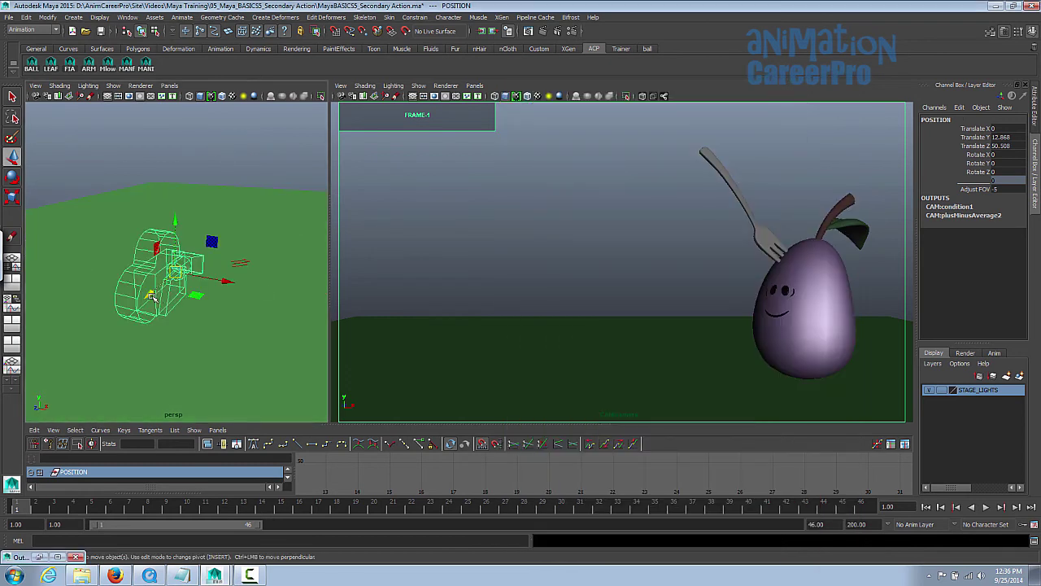
pyautogui.keyDown('alt'); pyautogui.moveTo(258, 292); pyautogui.dragTo(203, 313); pyautogui.keyUp('alt')
pyautogui.scroll(-5, 205, 307)
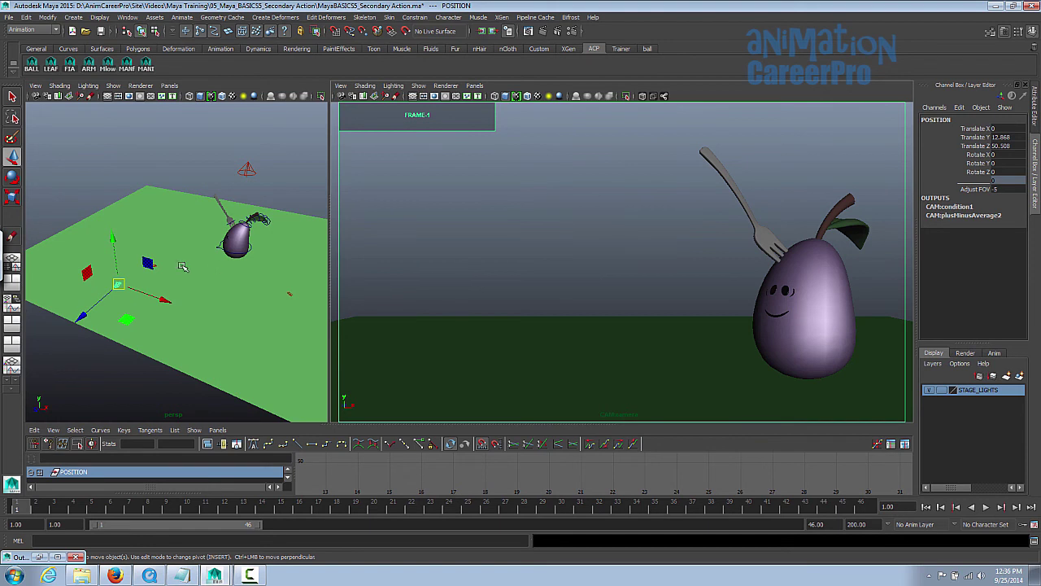
pyautogui.moveTo(84, 317); pyautogui.dragTo(31, 358)
pyautogui.moveTo(117, 340); pyautogui.dragTo(80, 342)
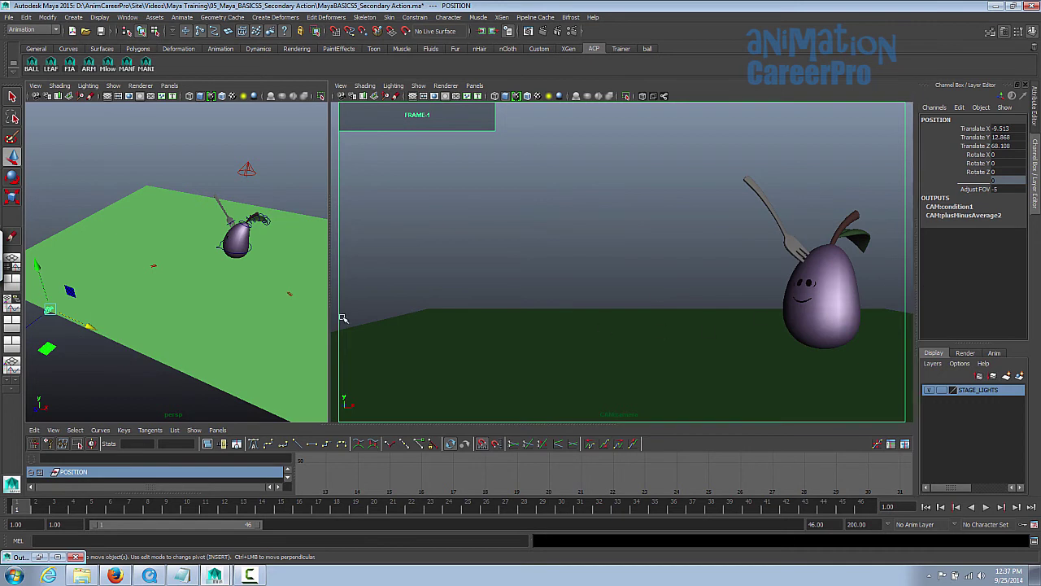
# Raise the camera's POSITION control to about 18.06 on Translate Y.
pyautogui.keyDown('alt'); pyautogui.moveTo(213, 261); pyautogui.dragTo(227, 267, button='middle'); pyautogui.keyUp('alt')
pyautogui.keyDown('alt'); pyautogui.moveTo(227, 267); pyautogui.dragTo(213, 267, button='right'); pyautogui.keyUp('alt')
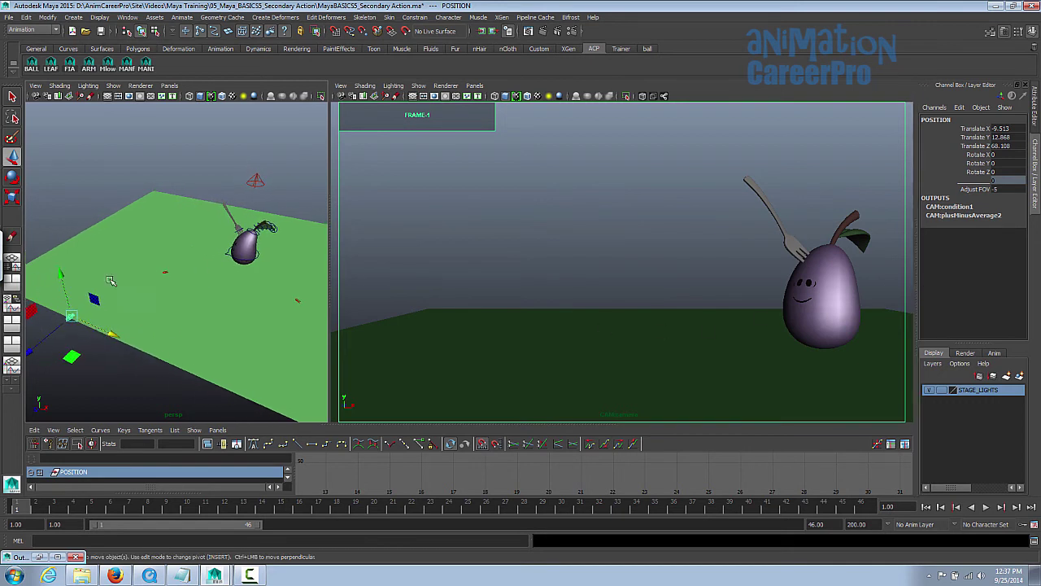
pyautogui.moveTo(58, 271); pyautogui.dragTo(62, 248)
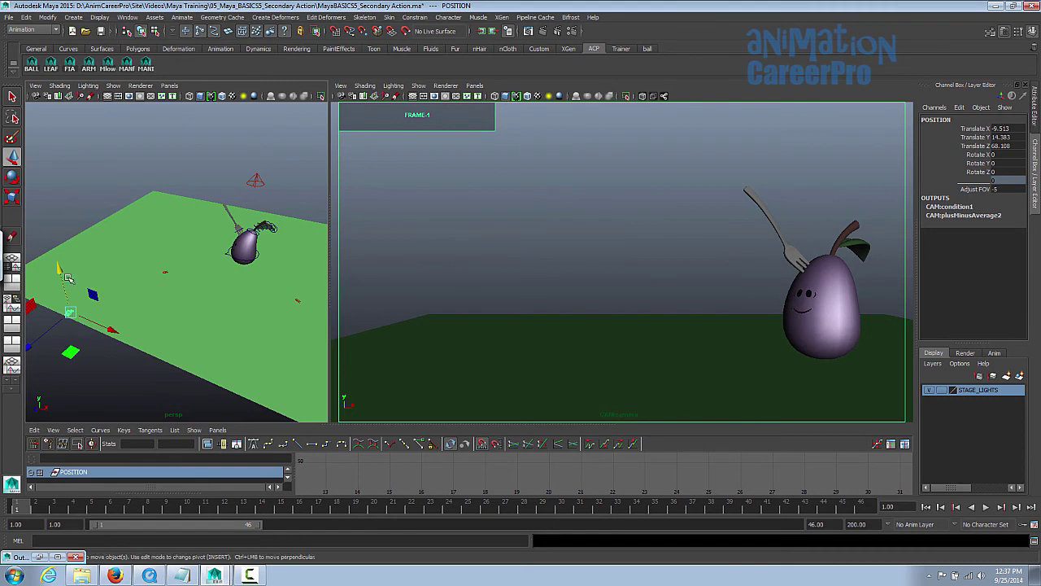
pyautogui.moveTo(58, 274); pyautogui.dragTo(61, 259)
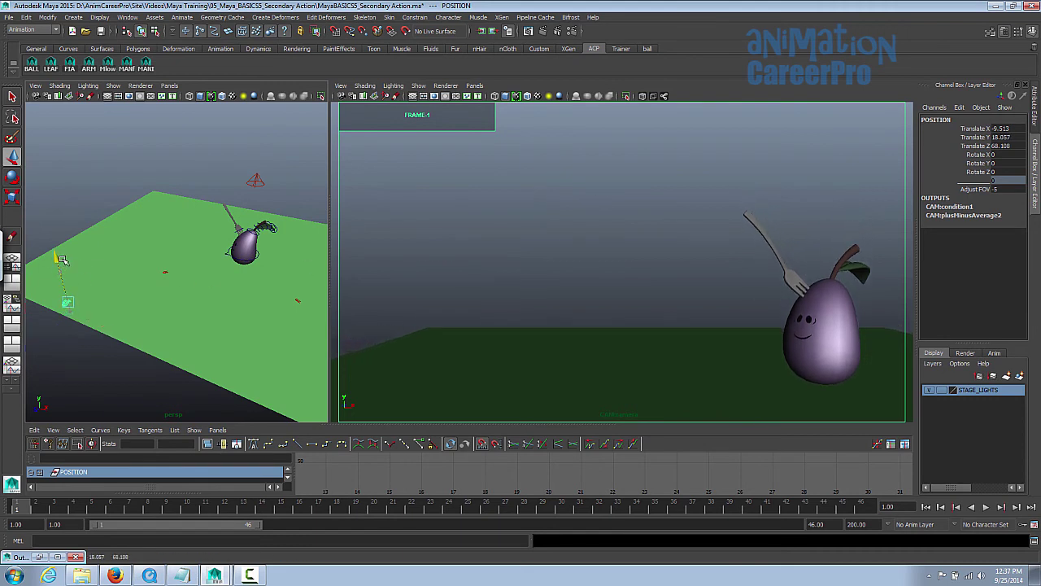
pyautogui.click(969, 389)
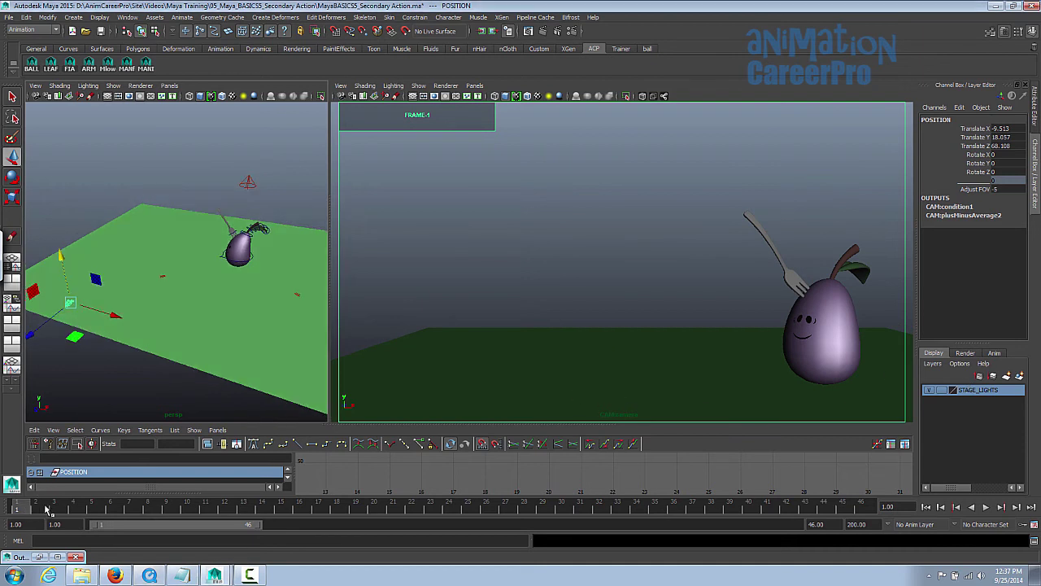
# Frame the avocado in the perspective view, select all its controls, and key them at frames 1 and 10.
pyautogui.click(256, 258)
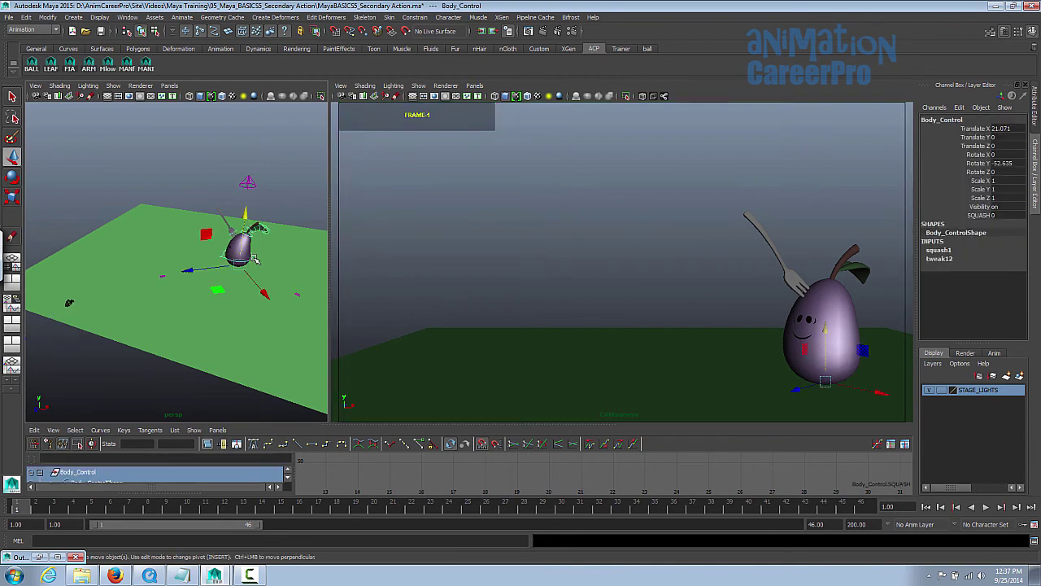
pyautogui.press('f')
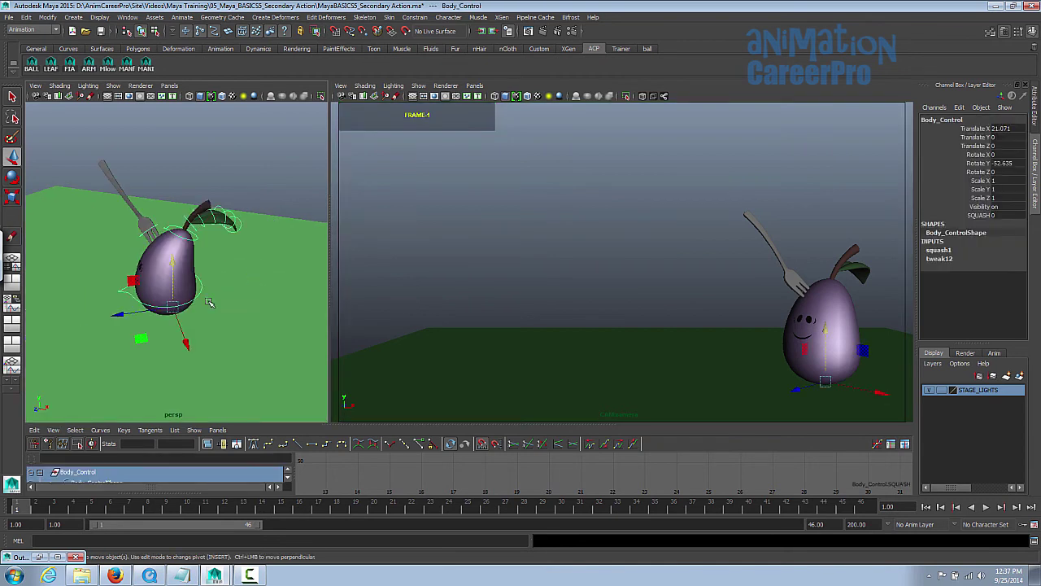
pyautogui.keyDown('alt'); pyautogui.moveTo(209, 302); pyautogui.dragTo(274, 249); pyautogui.keyUp('alt')
pyautogui.keyDown('alt'); pyautogui.moveTo(275, 249); pyautogui.dragTo(259, 281, button='middle'); pyautogui.keyUp('alt')
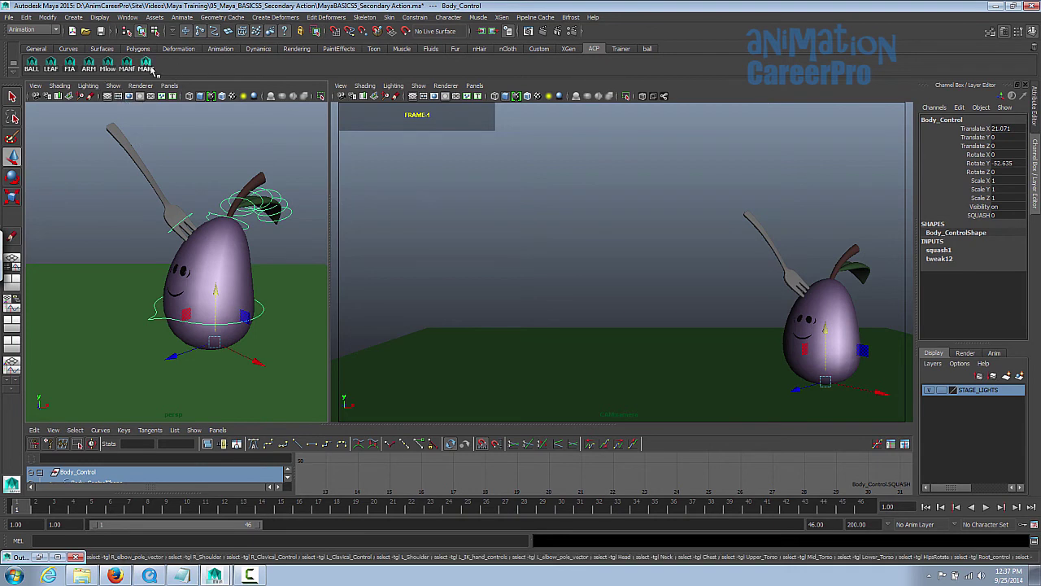
pyautogui.click(71, 69)
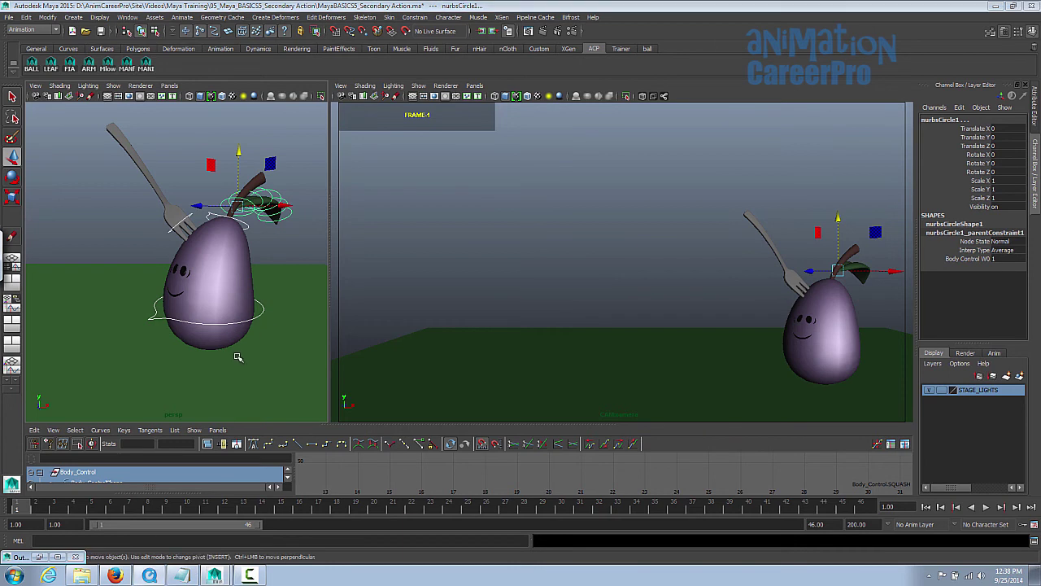
pyautogui.press('s')
pyautogui.moveTo(36, 509); pyautogui.dragTo(185, 507)
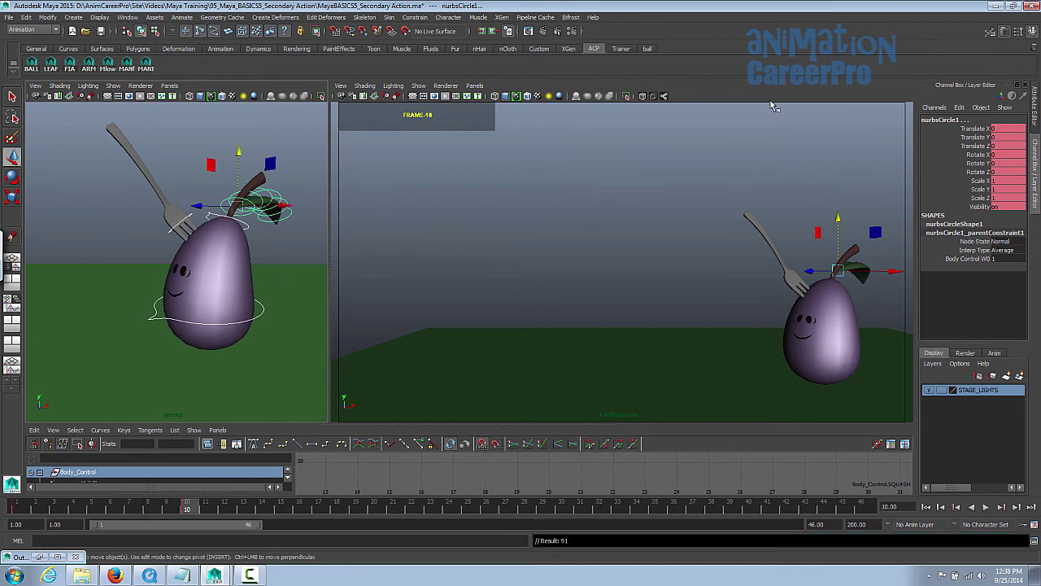
# Extend the playback range to end at frame 74 and play the animation briefly.
pyautogui.moveTo(248, 523); pyautogui.dragTo(360, 529)
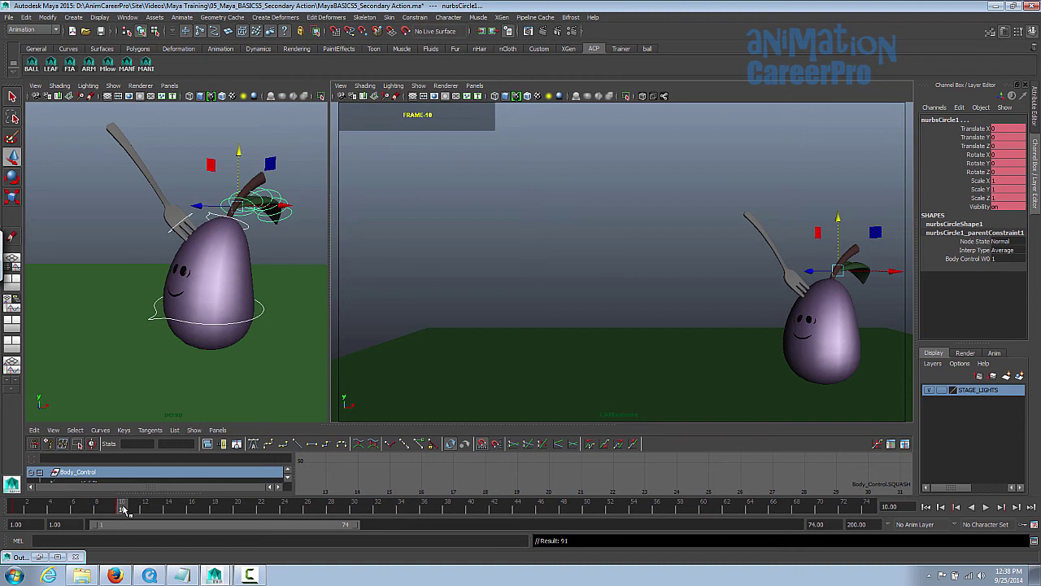
pyautogui.hotkey('alt', 'v')
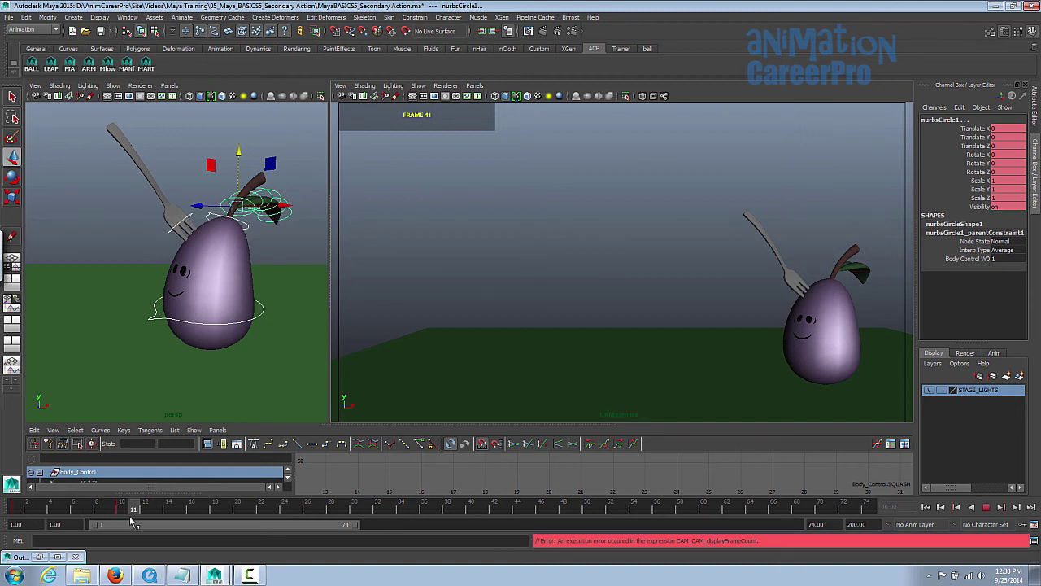
pyautogui.hotkey('alt', 'v')
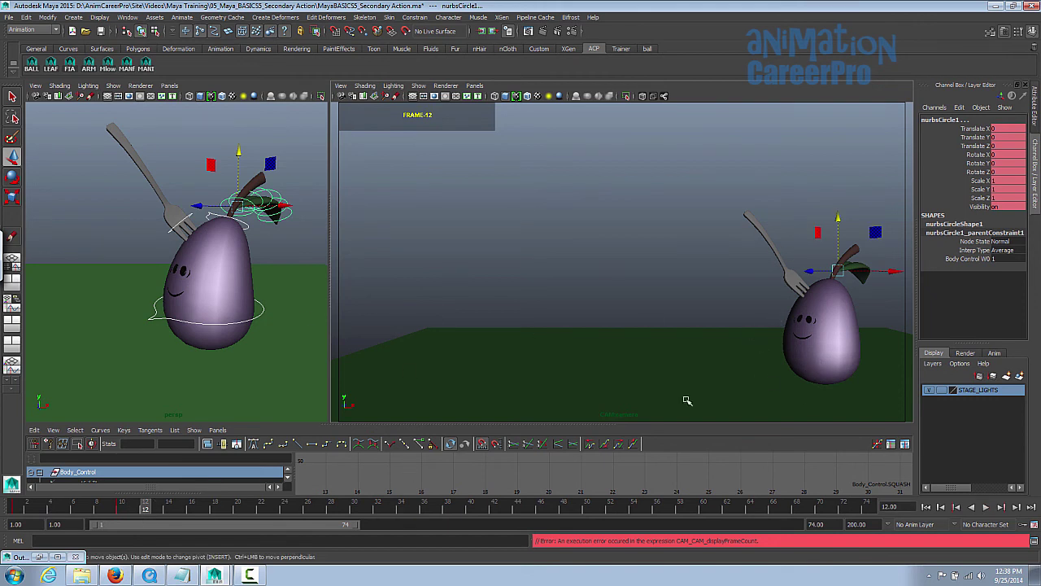
# At frame 16, rotate Body_Control so the avocado turns slightly and leans toward the fork side.
pyautogui.click(122, 506)
pyautogui.moveTo(124, 508); pyautogui.dragTo(191, 508)
pyautogui.click(388, 259)
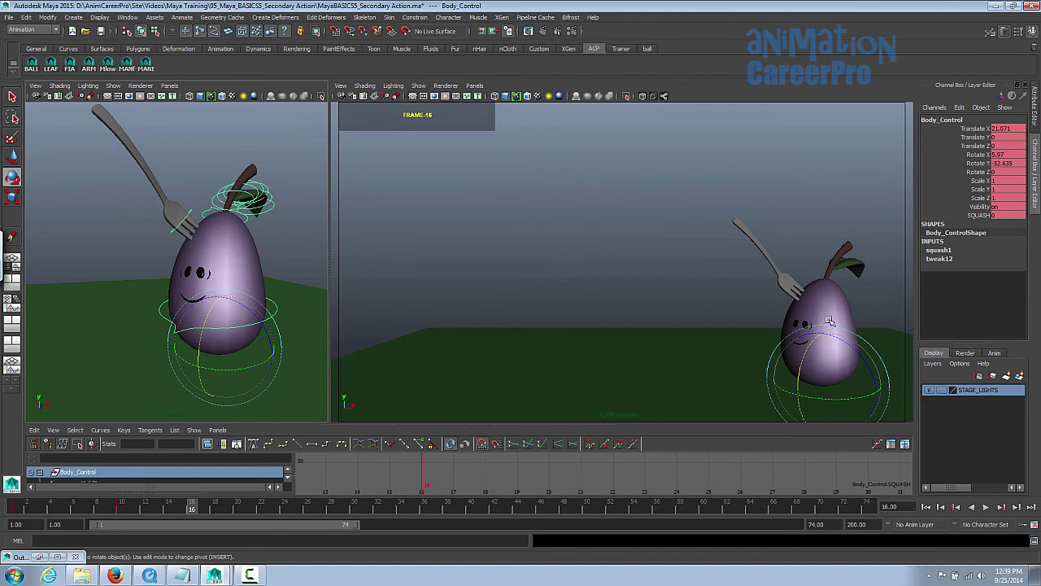
pyautogui.moveTo(865, 339); pyautogui.dragTo(846, 346)
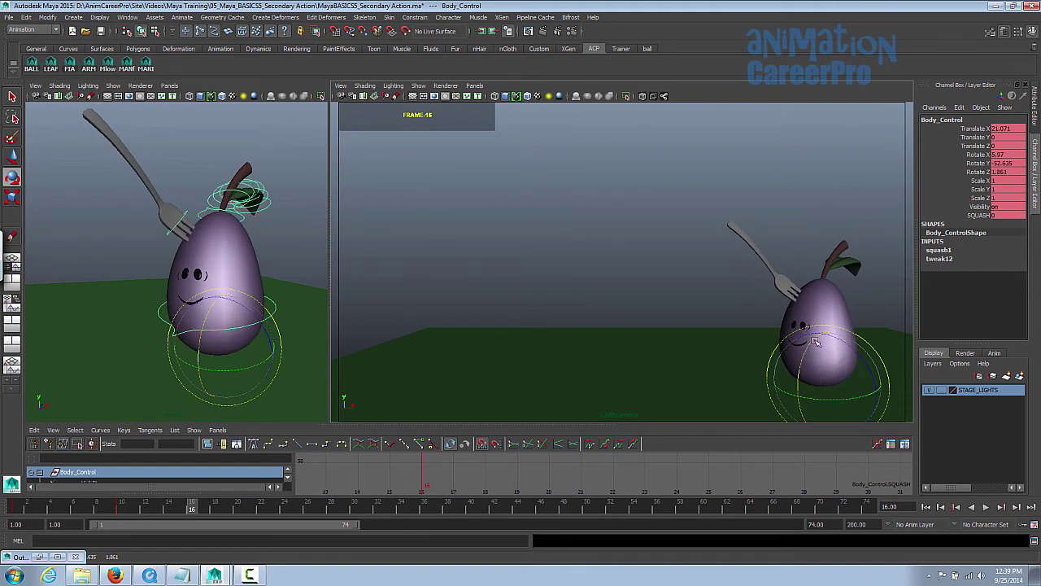
pyautogui.moveTo(840, 328); pyautogui.dragTo(815, 326)
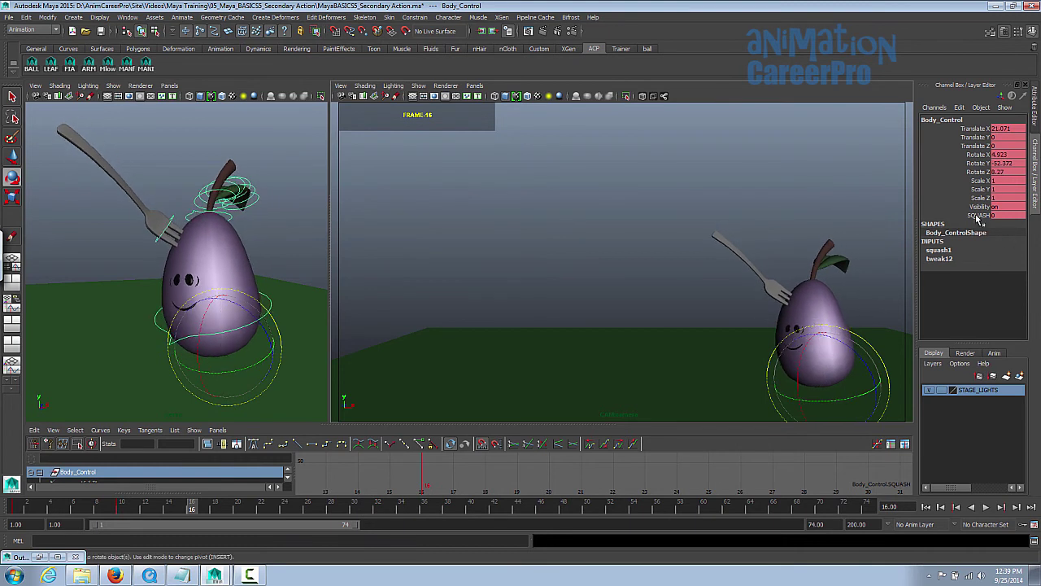
# Squash the avocado by setting SQUASH to about 2.1 and key all controls at frame 16.
pyautogui.click(979, 215)
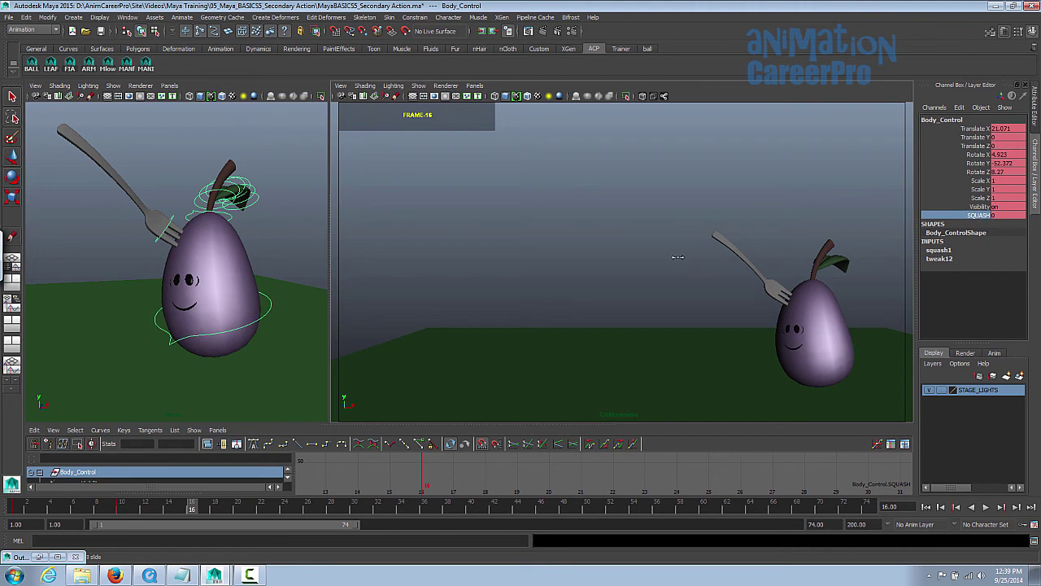
pyautogui.moveTo(677, 256); pyautogui.dragTo(874, 266, button='middle')
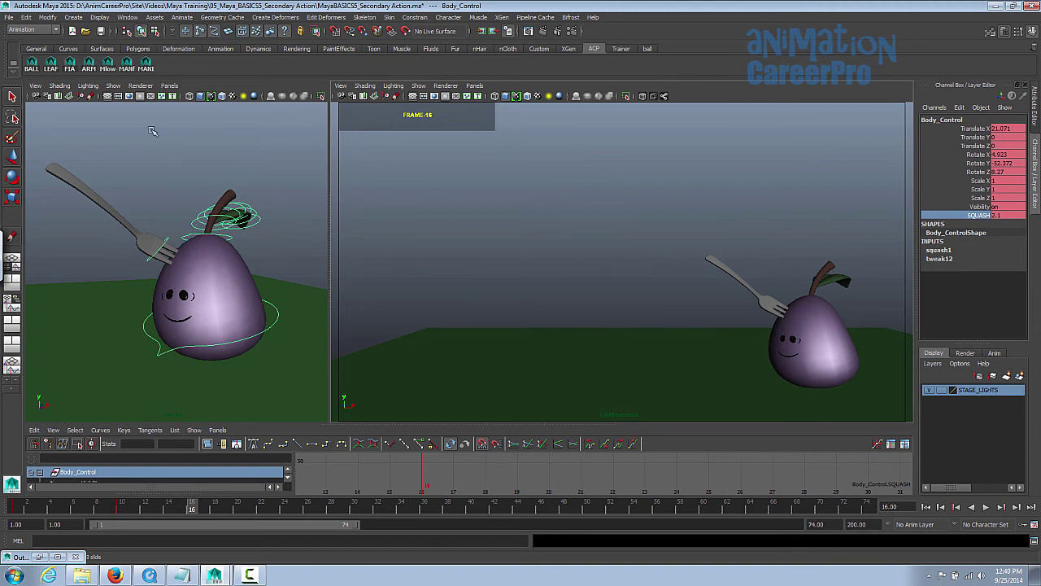
pyautogui.click(70, 67)
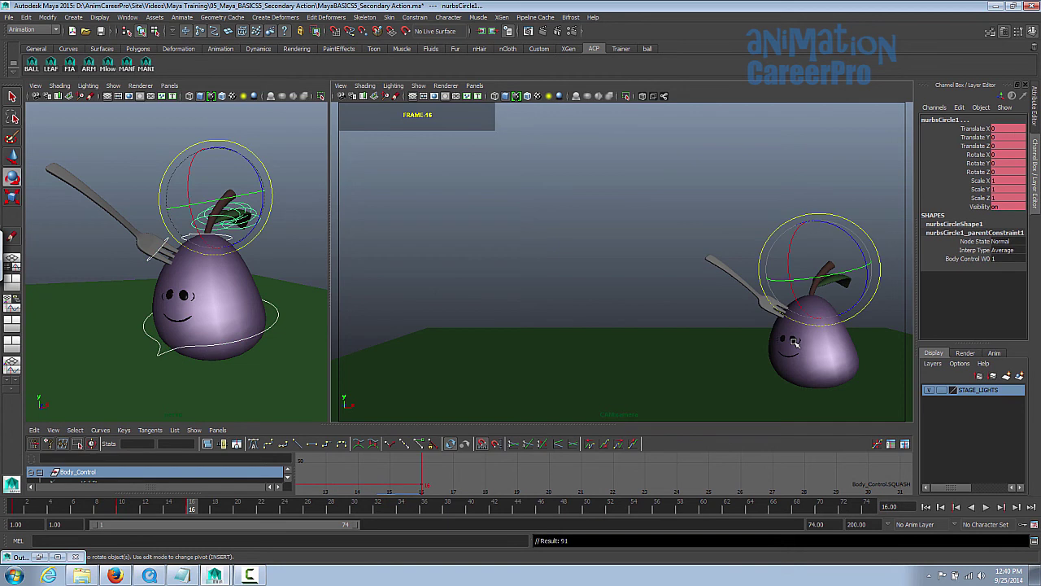
pyautogui.moveTo(196, 510)
pyautogui.mouseDown()
pyautogui.moveTo(68, 510)
pyautogui.moveTo(192, 510)
pyautogui.mouseUp()
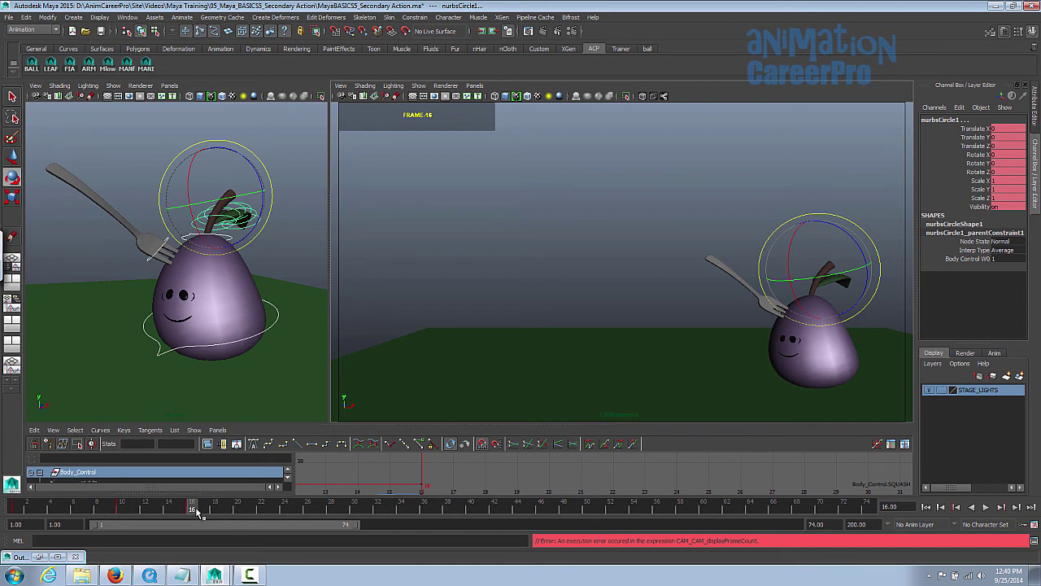
# At frame 18, stretch the avocado by setting Body_Control's SQUASH to about -3.3.
pyautogui.click(214, 510)
pyautogui.click(279, 327)
pyautogui.click(971, 218)
pyautogui.moveTo(846, 322); pyautogui.dragTo(778, 328, button='middle')
# Lift Body_Control to about 6.98 on Translate Y with a stronger lean toward the fork side, and key all controls at frame 18.
pyautogui.press('w')
pyautogui.moveTo(817, 331); pyautogui.dragTo(809, 285)
pyautogui.press('e')
pyautogui.moveTo(817, 285); pyautogui.dragTo(809, 284)
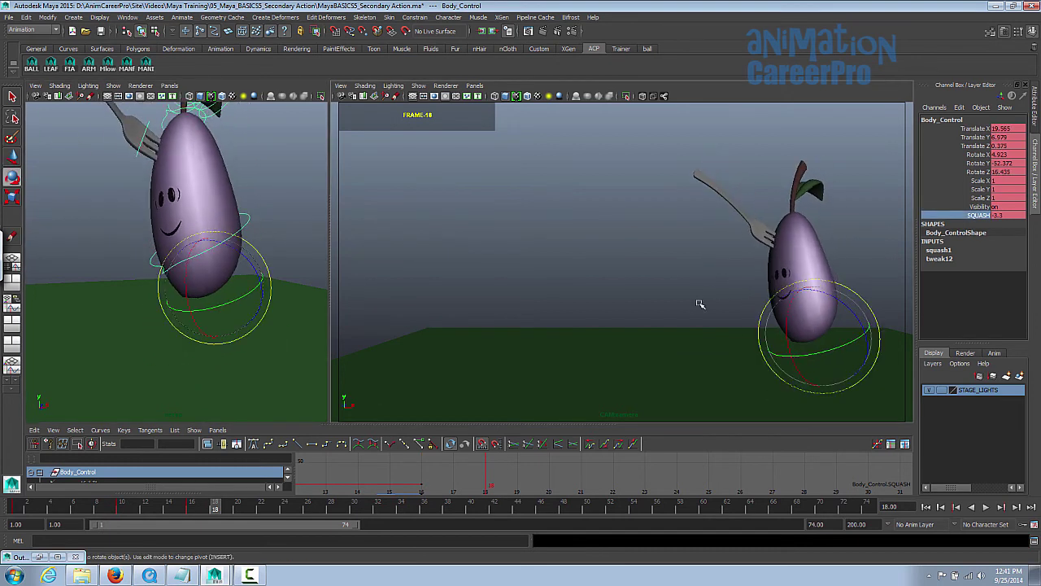
pyautogui.click(70, 65)
pyautogui.press('s')
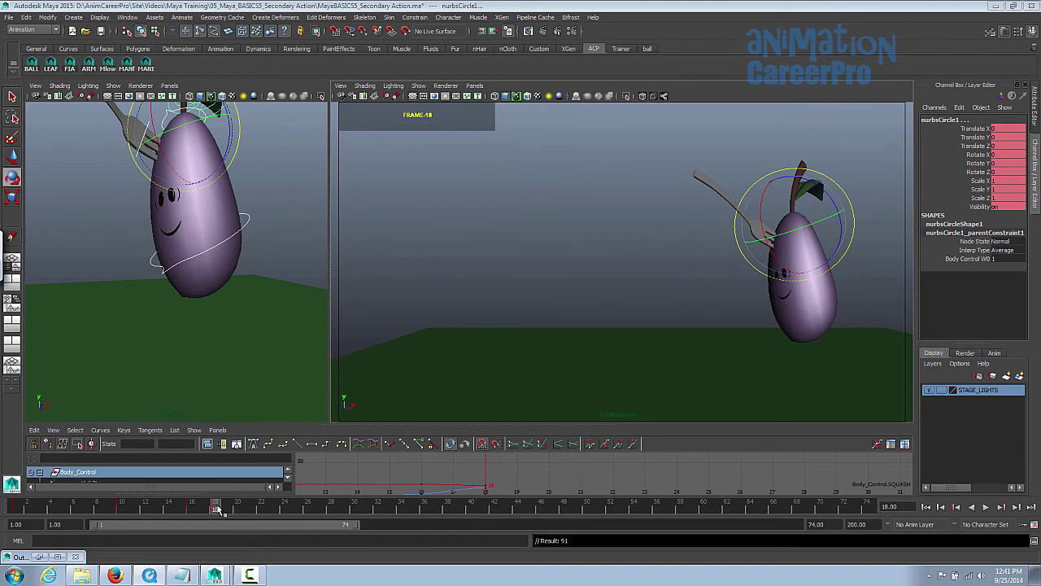
# At frame 22, move Body_Control forward and up to about 12.56 Translate X and 10.46 Translate Y, and key it.
pyautogui.moveTo(221, 508); pyautogui.dragTo(259, 512)
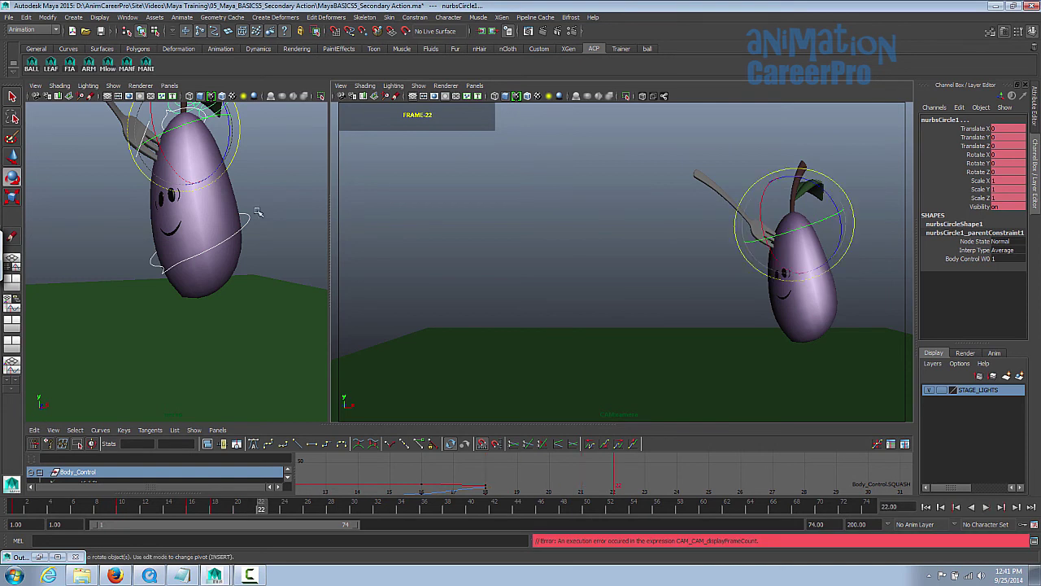
pyautogui.click(245, 224)
pyautogui.press('w')
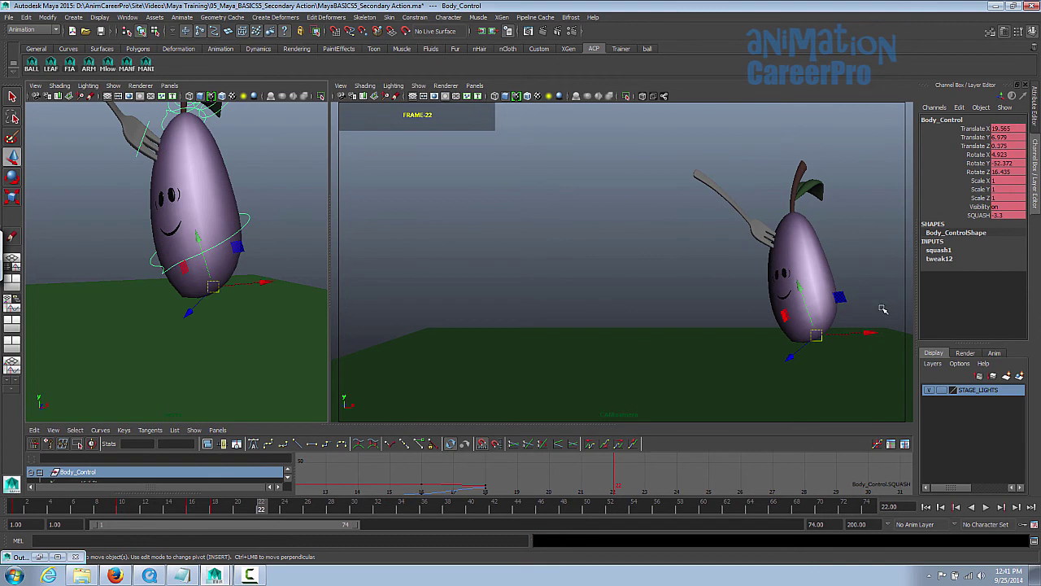
pyautogui.click(975, 137)
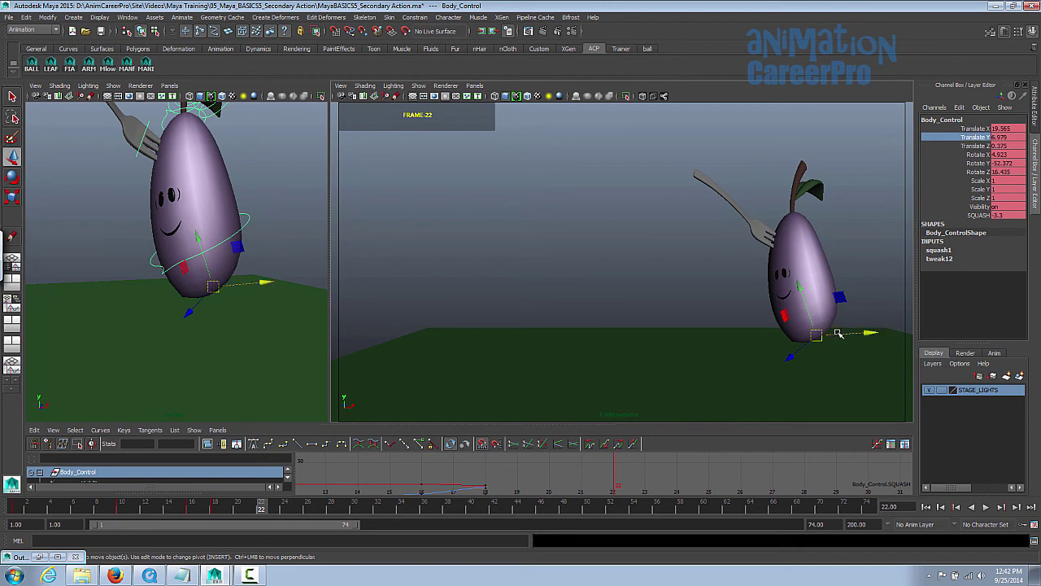
pyautogui.click(956, 130)
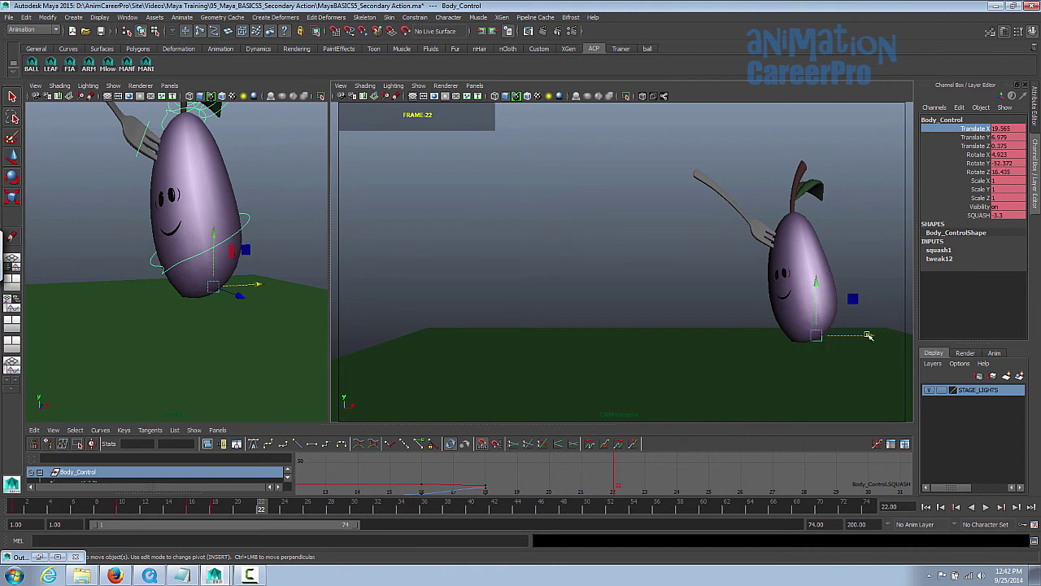
pyautogui.moveTo(869, 336); pyautogui.dragTo(826, 353)
pyautogui.moveTo(771, 284); pyautogui.dragTo(777, 261)
pyautogui.press('s')
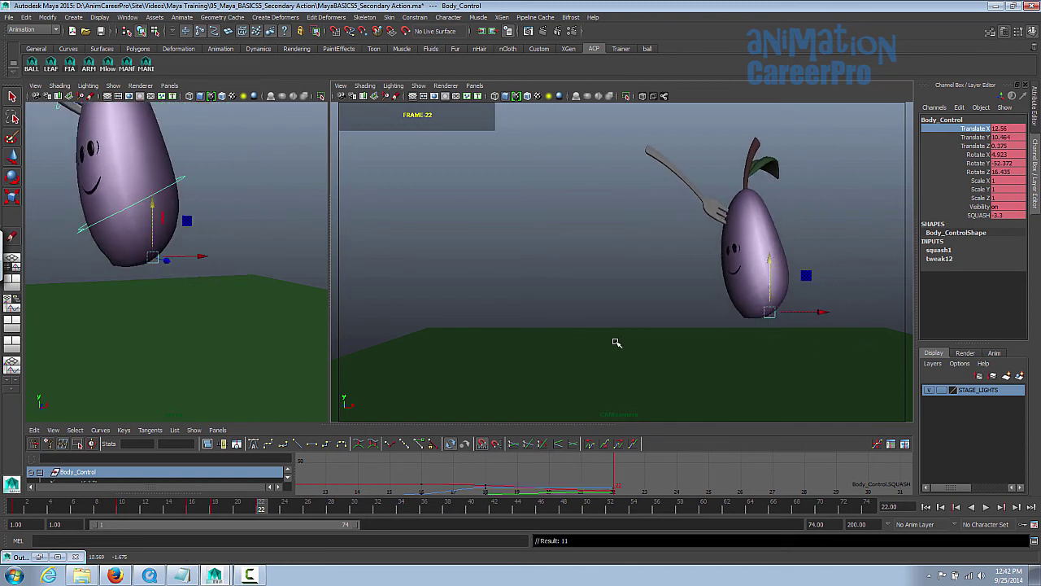
# Rotate Body_Control to a more upright angle at frame 22 and key the pose.
pyautogui.moveTo(260, 509)
pyautogui.mouseDown()
pyautogui.moveTo(213, 508)
pyautogui.moveTo(261, 508)
pyautogui.mouseUp()
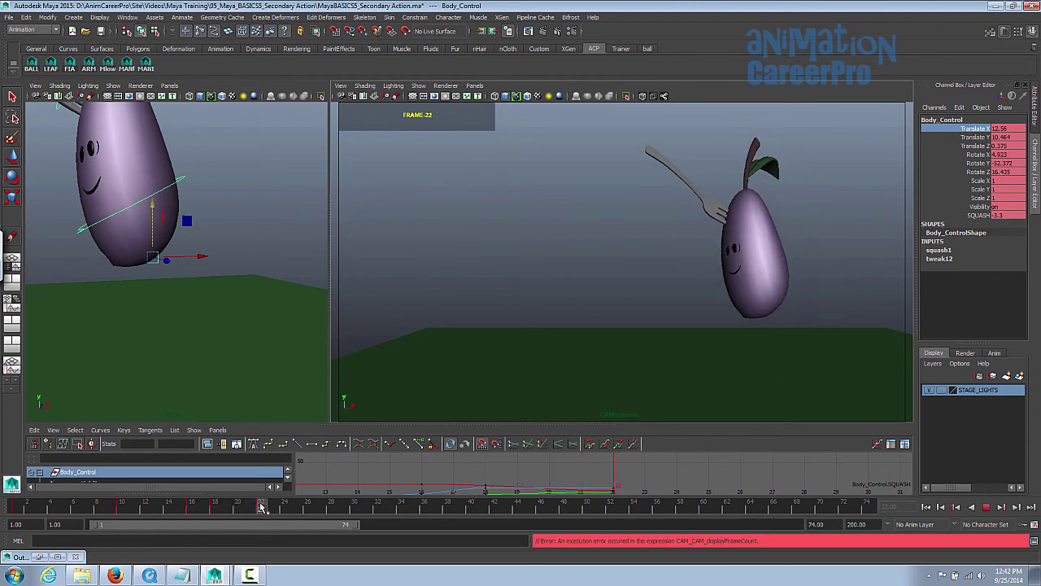
pyautogui.press('e')
pyautogui.moveTo(763, 257); pyautogui.dragTo(783, 259)
pyautogui.press('s')
# At frame 26, move Body_Control forward along X and lower it to about 8.4 Translate Y.
pyautogui.moveTo(265, 507); pyautogui.dragTo(307, 514)
pyautogui.press('w')
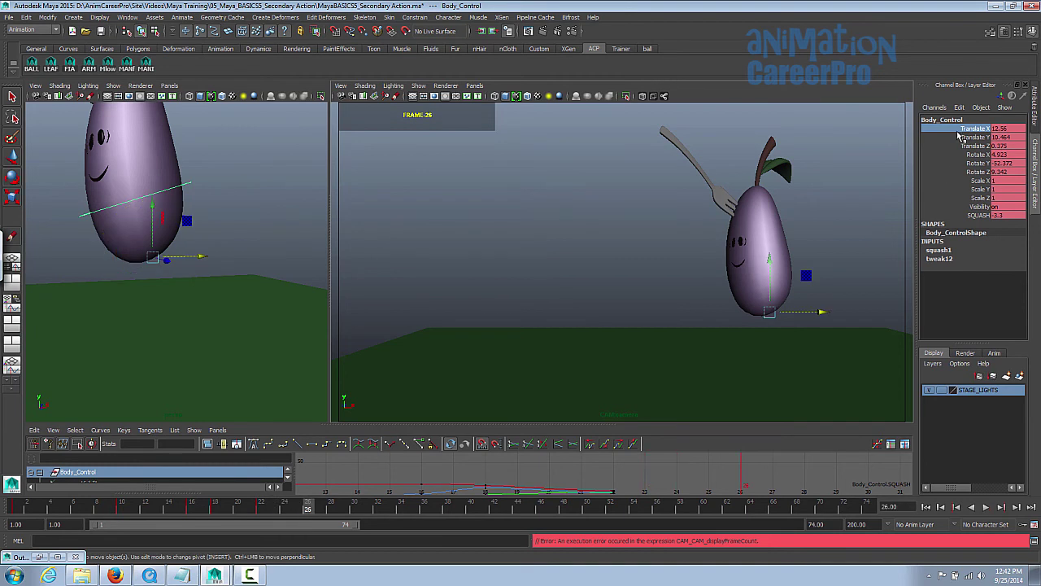
pyautogui.moveTo(835, 308); pyautogui.dragTo(795, 309)
pyautogui.click(972, 137)
pyautogui.moveTo(864, 232); pyautogui.dragTo(748, 275, button='middle')
# Tilt Body_Control to about -12.68 Rotate Z and shift it to about 4.2 Translate X at frame 26, then play the motion.
pyautogui.press('e')
pyautogui.moveTo(753, 276); pyautogui.dragTo(776, 287)
pyautogui.press('w')
pyautogui.click(974, 129)
pyautogui.moveTo(794, 293); pyautogui.dragTo(779, 296, button='middle')
pyautogui.hotkey('alt', 'v')
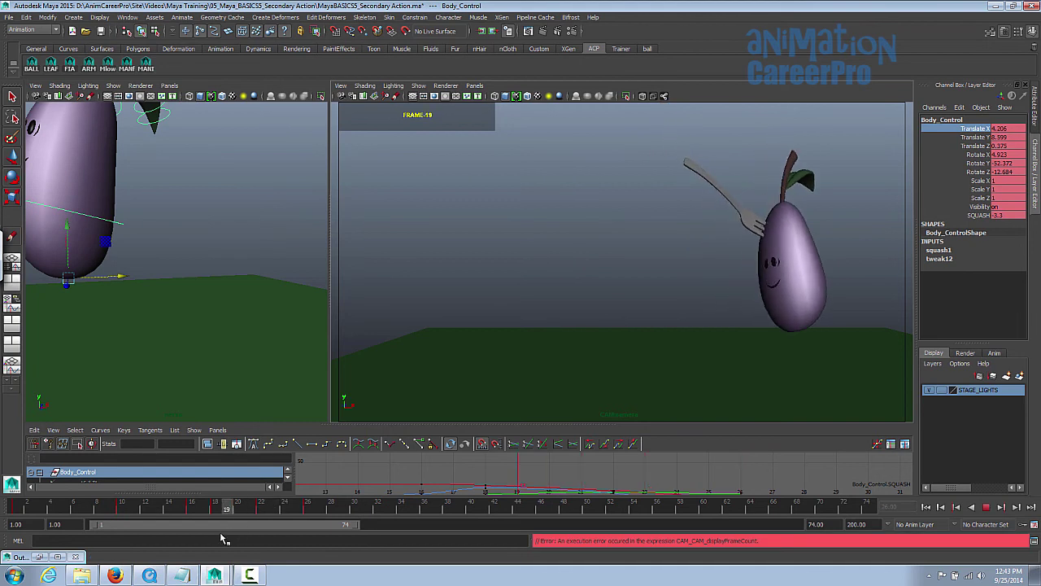
# At frame 28, move Body_Control forward and down to about -1.635 Translate X and 2.023 Translate Y, and key it.
pyautogui.moveTo(303, 523); pyautogui.dragTo(335, 514)
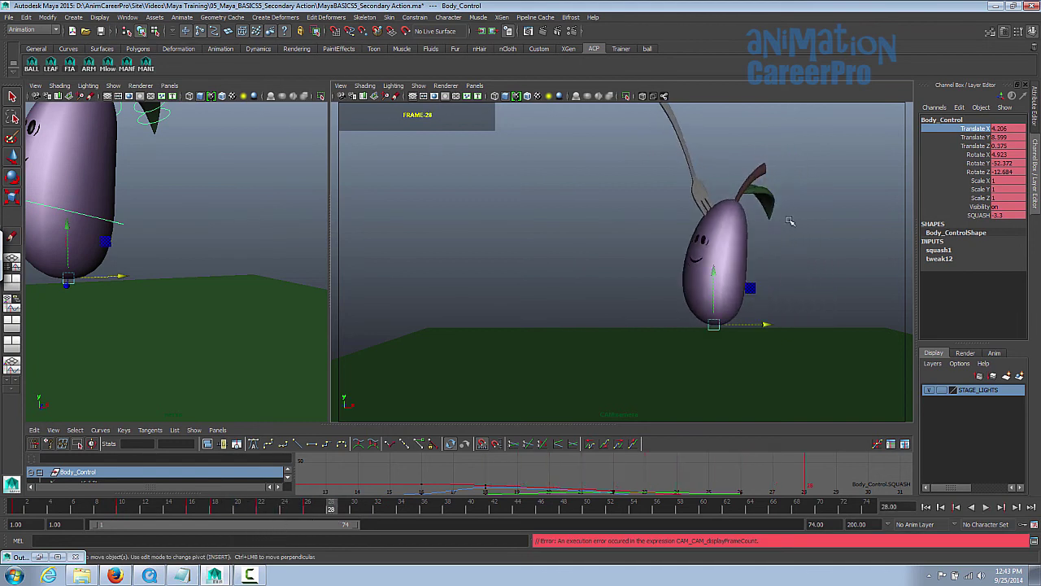
pyautogui.click(945, 137)
pyautogui.moveTo(859, 266); pyautogui.dragTo(845, 334, button='middle')
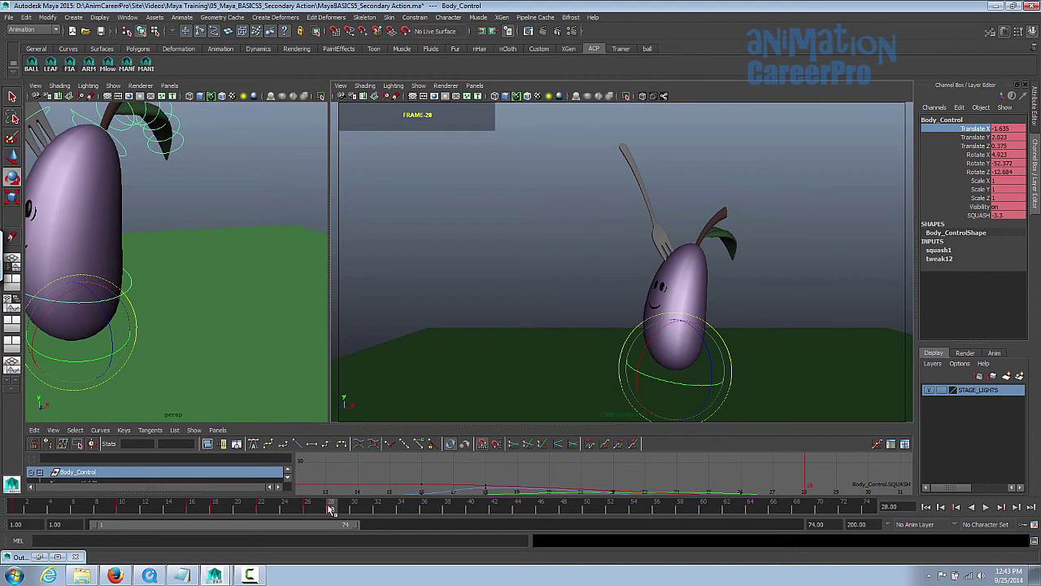
# At frame 22, set Body_Control's SQUASH to 0 and key it.
pyautogui.moveTo(331, 509); pyautogui.dragTo(261, 514)
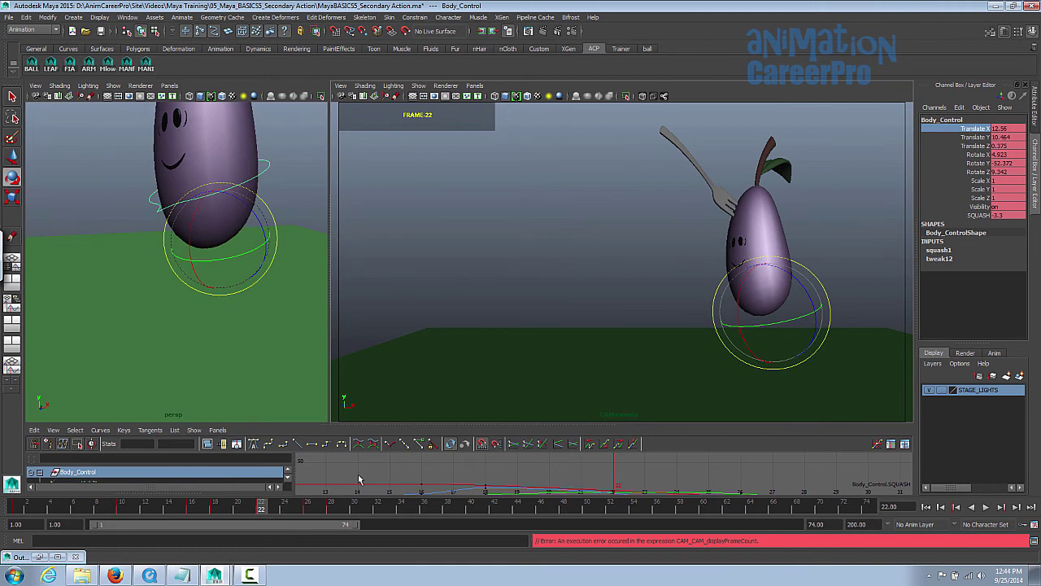
pyautogui.click(973, 214)
pyautogui.moveTo(806, 242); pyautogui.dragTo(820, 242, button='middle')
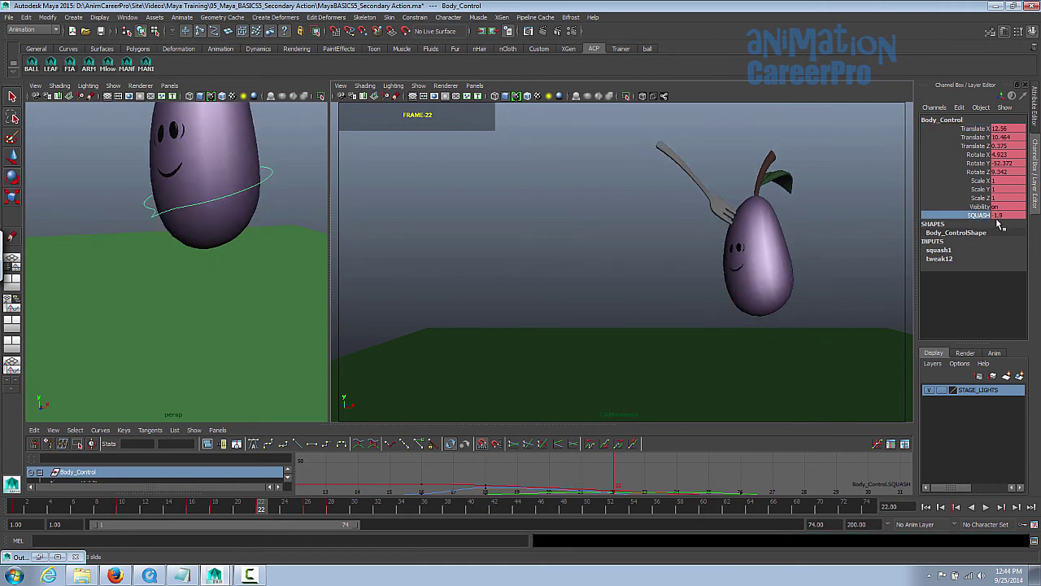
pyautogui.click(1001, 216)
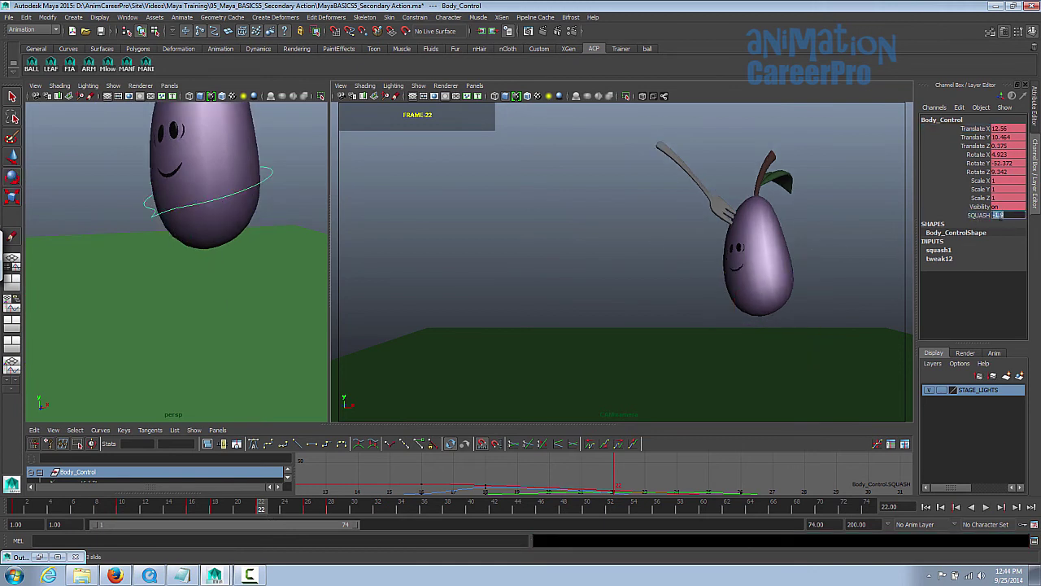
pyautogui.press('Return')
pyautogui.click(979, 216)
pyautogui.press('s')
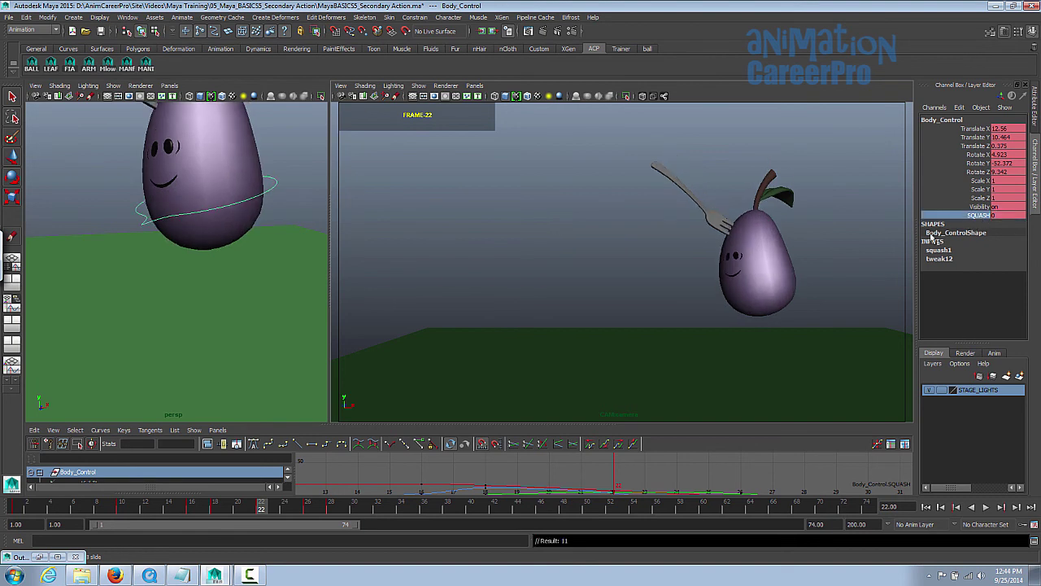
# At frame 26, reset Body_Control's SQUASH to 0 and key the change.
pyautogui.press('.')
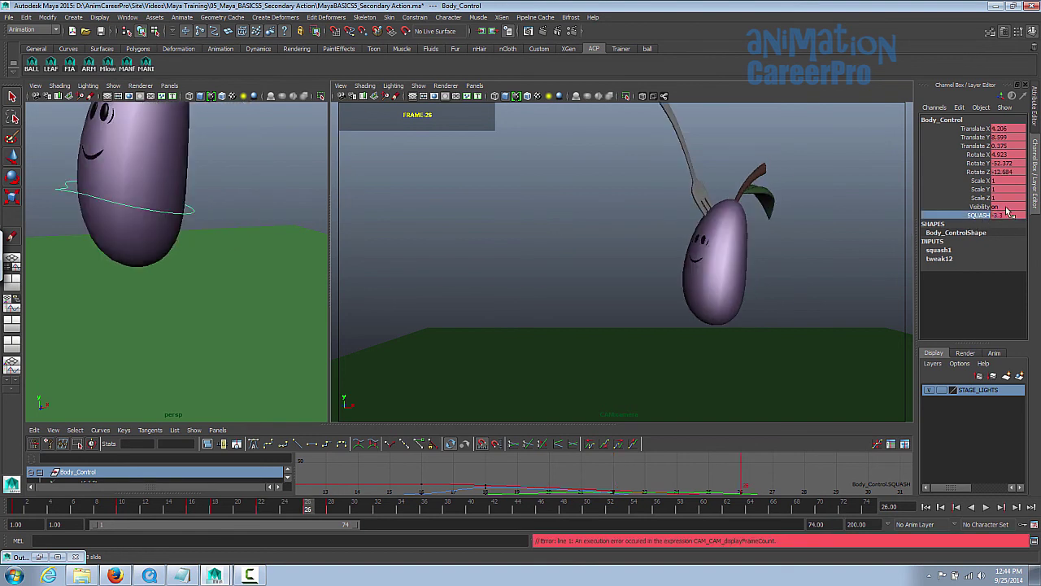
pyautogui.doubleClick(1008, 213)
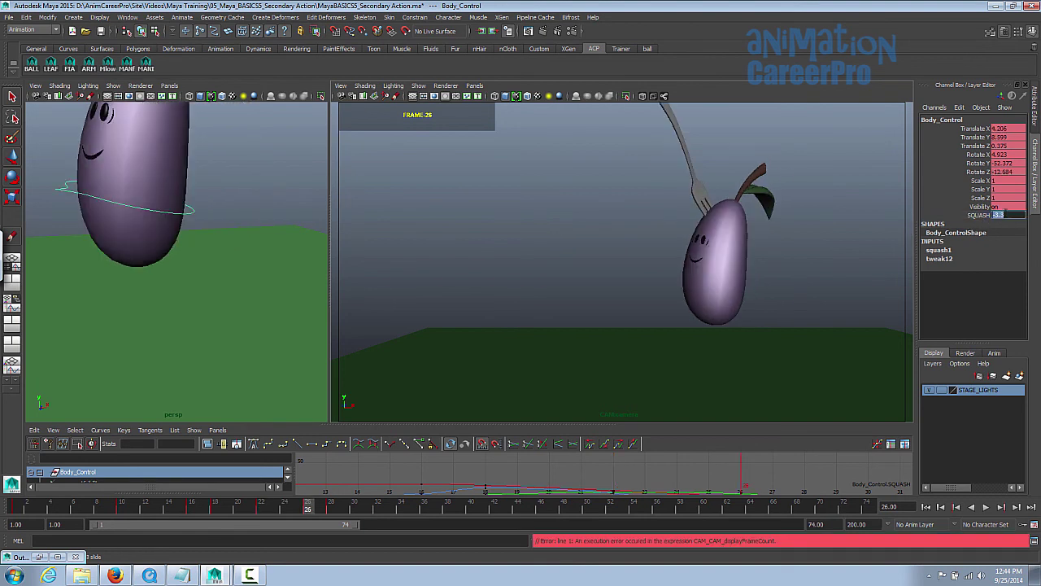
pyautogui.write('0')
pyautogui.press('Return')
pyautogui.click(979, 215)
pyautogui.press('s')
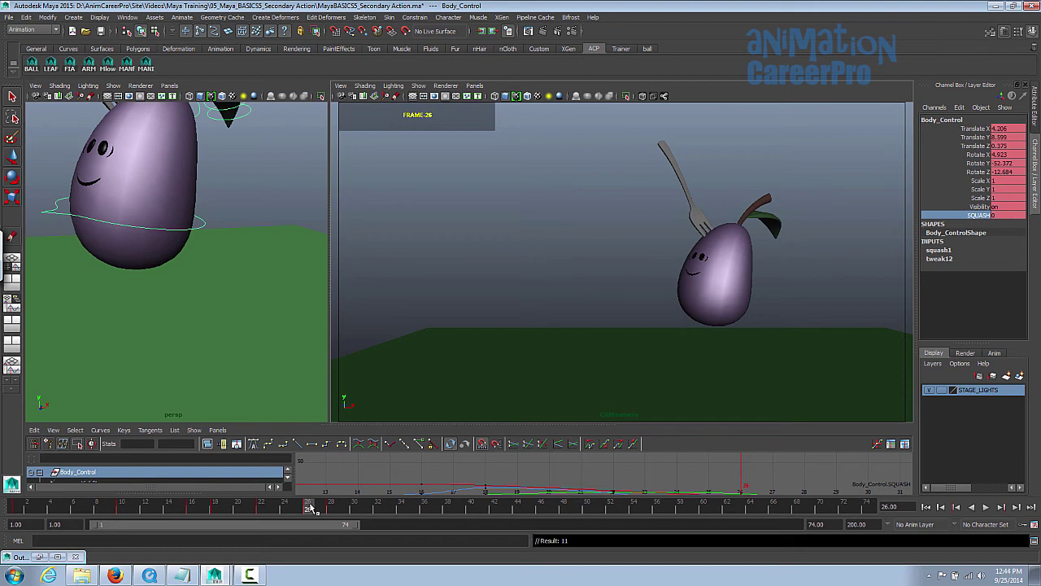
# At frame 18, increase Body_Control's lean to about 21.87 Rotate Z and key it.
pyautogui.moveTo(311, 509); pyautogui.dragTo(333, 513)
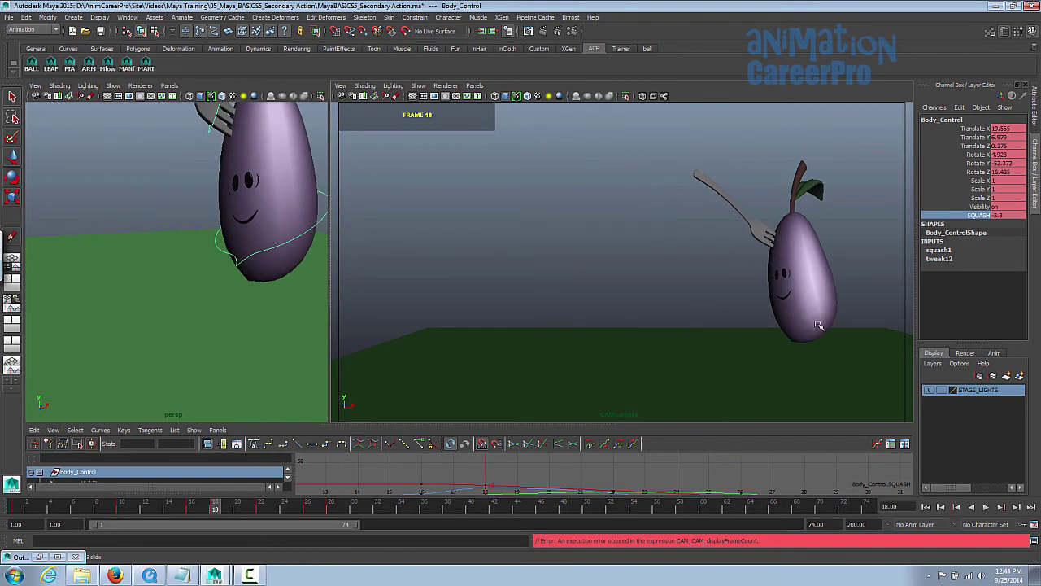
pyautogui.moveTo(216, 509); pyautogui.dragTo(197, 515)
pyautogui.press('.')
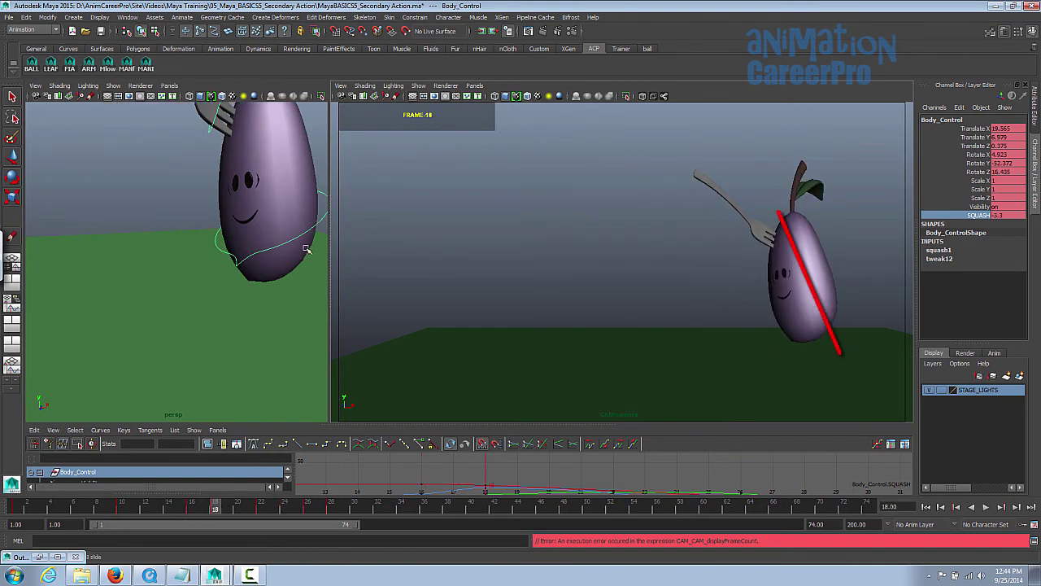
pyautogui.press('e')
pyautogui.moveTo(785, 283); pyautogui.dragTo(787, 289)
pyautogui.press('s')
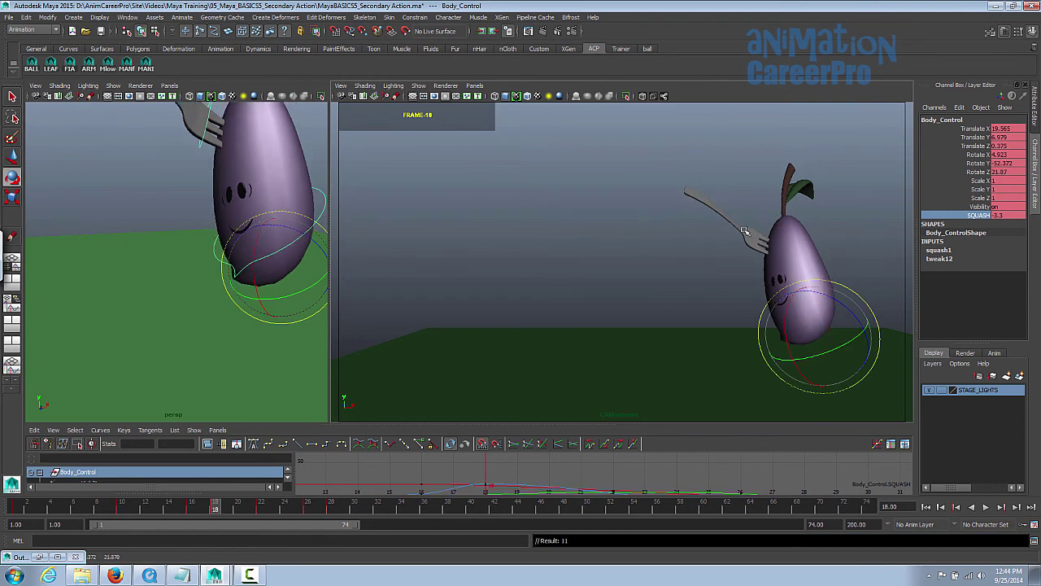
# At frame 28, tilt Body_Control further to about -21.11 Rotate Z and key it.
pyautogui.moveTo(227, 510); pyautogui.dragTo(353, 507)
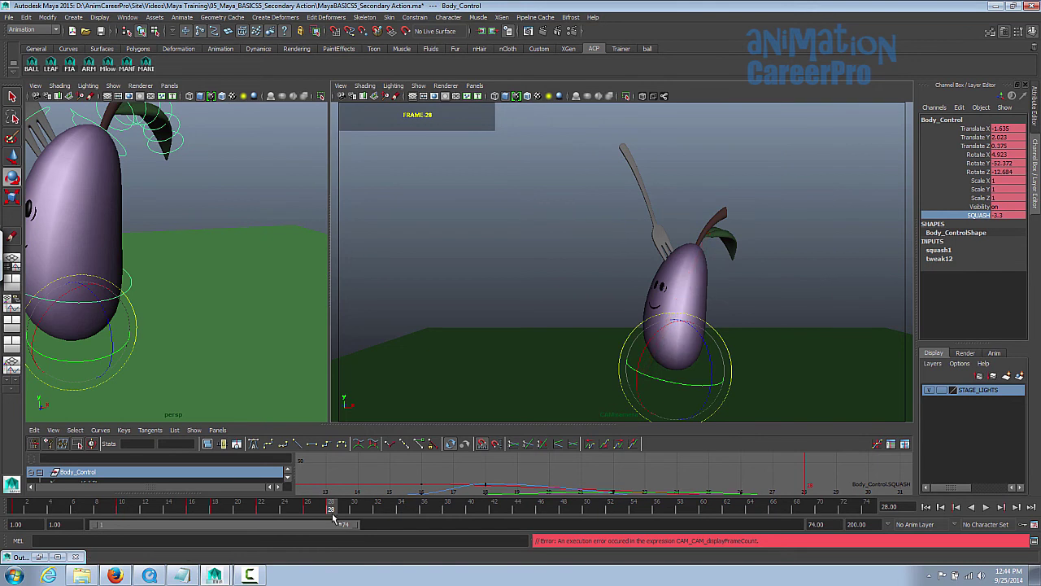
pyautogui.moveTo(332, 514)
pyautogui.mouseDown()
pyautogui.moveTo(318, 513)
pyautogui.moveTo(331, 511)
pyautogui.mouseUp()
pyautogui.moveTo(667, 314); pyautogui.dragTo(675, 314)
pyautogui.press('s')
# At frame 30, lower Body_Control onto the ground at about -0.339 Translate Y.
pyautogui.moveTo(331, 507); pyautogui.dragTo(357, 510)
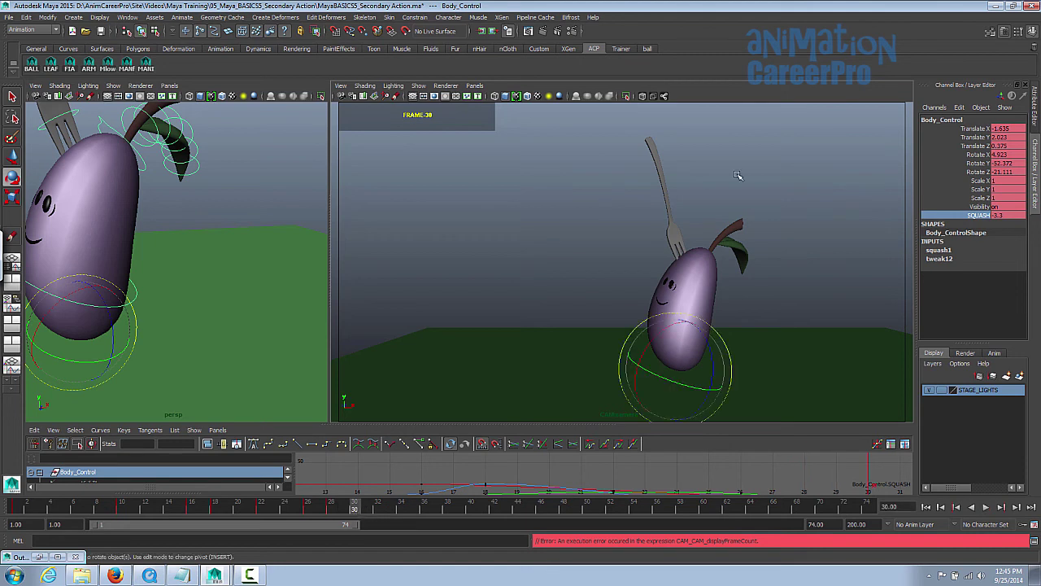
pyautogui.keyDown('alt'); pyautogui.moveTo(205, 268); pyautogui.dragTo(248, 257); pyautogui.keyUp('alt')
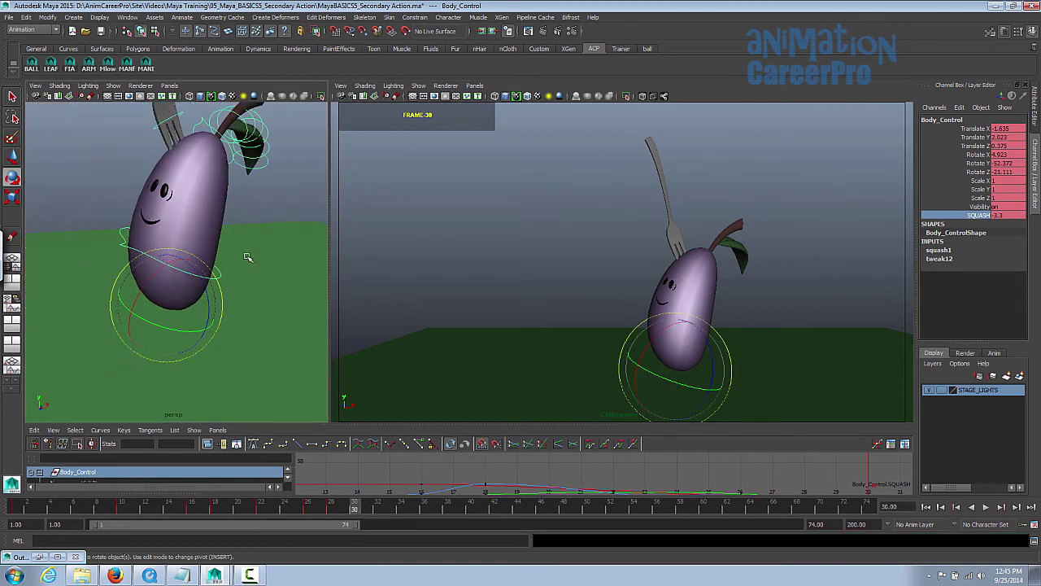
pyautogui.click(223, 276)
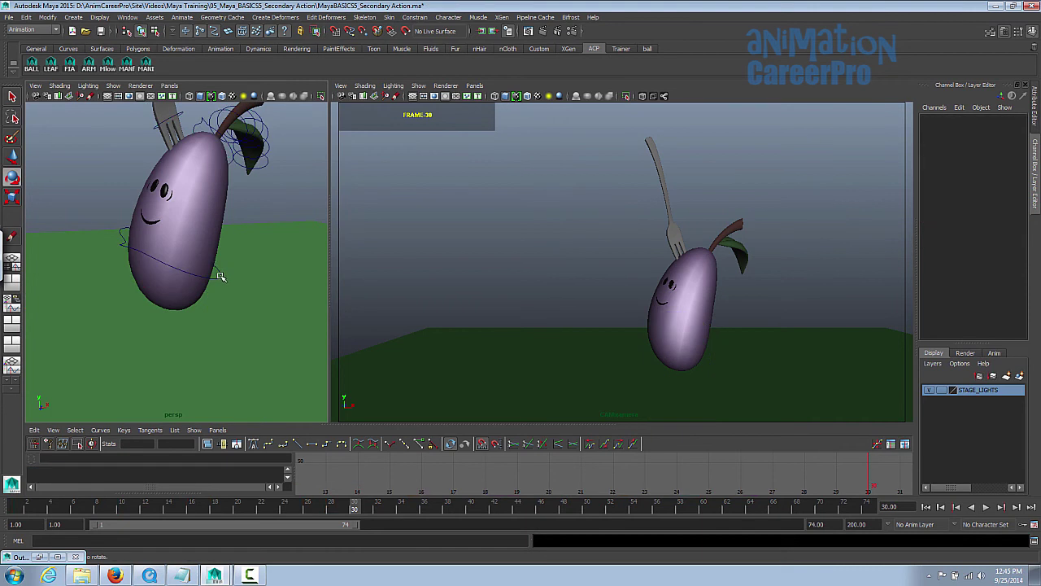
pyautogui.click(220, 277)
pyautogui.click(952, 138)
pyautogui.press('w')
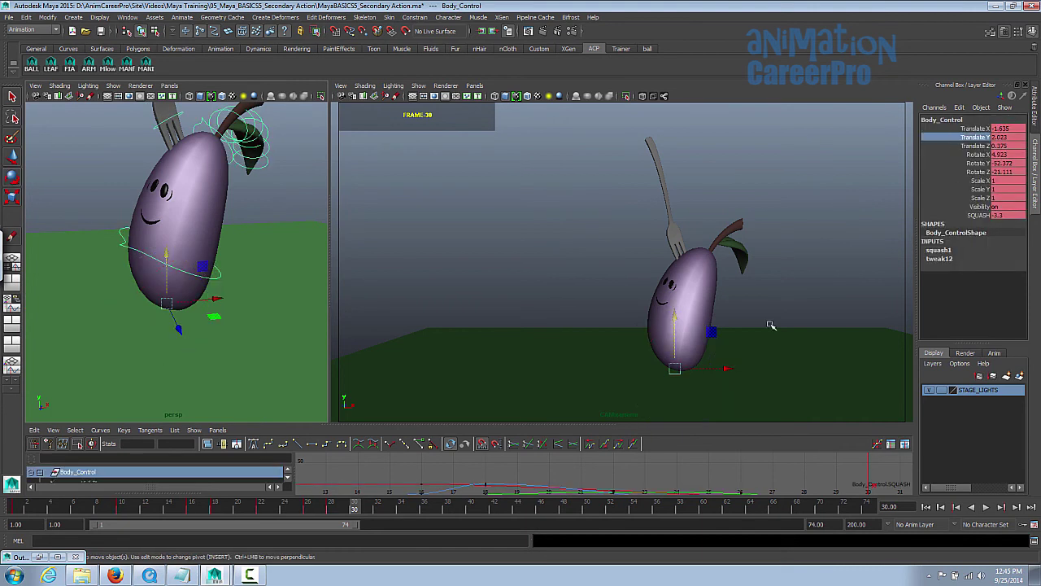
pyautogui.keyDown('alt'); pyautogui.moveTo(242, 349); pyautogui.dragTo(244, 328); pyautogui.keyUp('alt')
pyautogui.moveTo(243, 327); pyautogui.dragTo(246, 347, button='middle')
pyautogui.moveTo(249, 344)
pyautogui.keyDown('alt'); pyautogui.mouseDown()
pyautogui.moveTo(256, 315)
pyautogui.moveTo(258, 358)
pyautogui.mouseUp(); pyautogui.keyUp('alt')
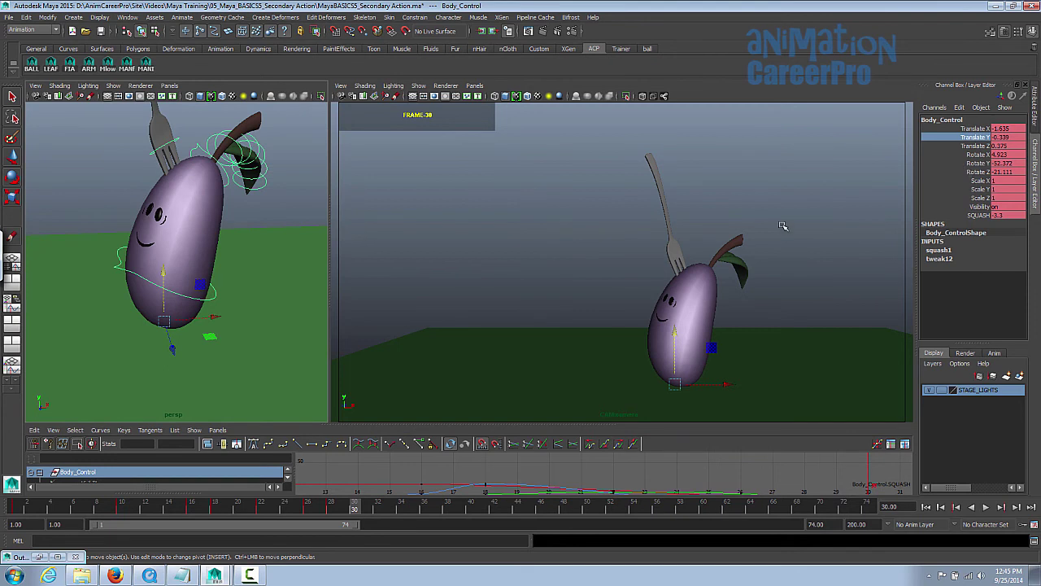
# Rotate Body_Control upright to about 0.246 Rotate Z, squash it to 3.2 SQUASH, and key all controls at frame 30.
pyautogui.press('e')
pyautogui.moveTo(685, 327); pyautogui.dragTo(668, 334)
pyautogui.click(961, 216)
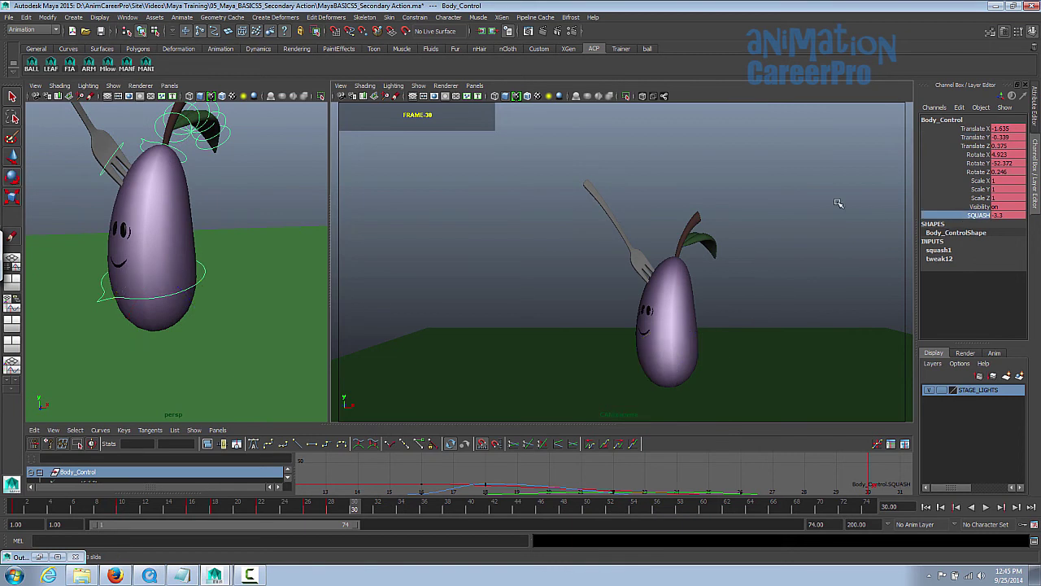
pyautogui.moveTo(787, 210); pyautogui.dragTo(820, 207, button='middle')
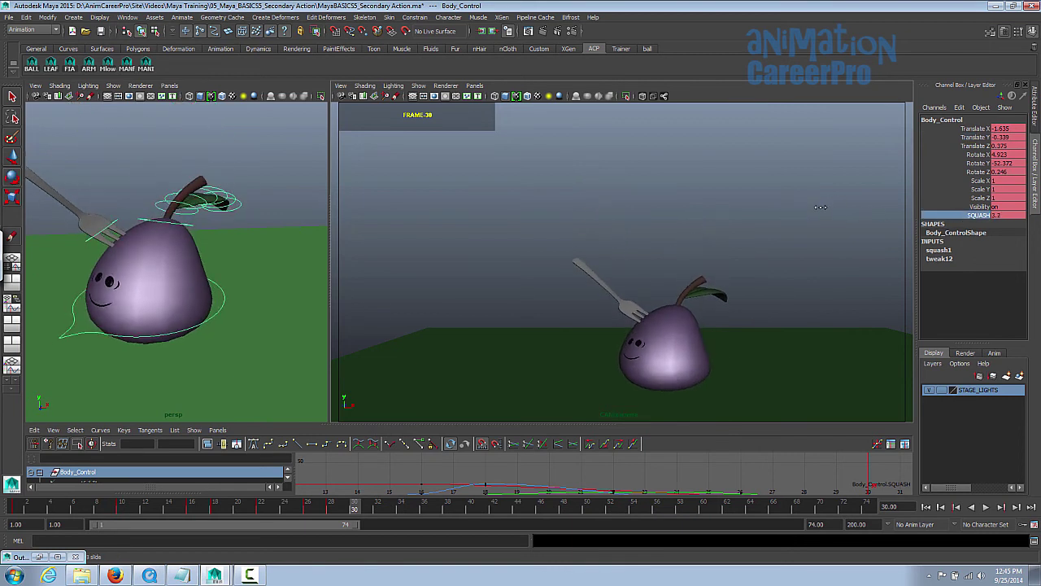
pyautogui.click(89, 67)
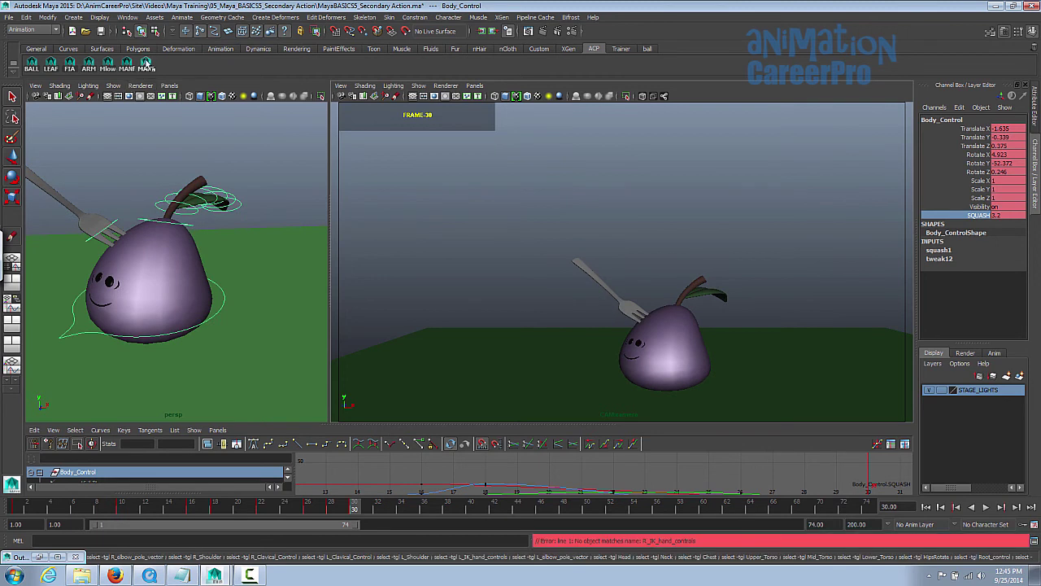
pyautogui.click(89, 66)
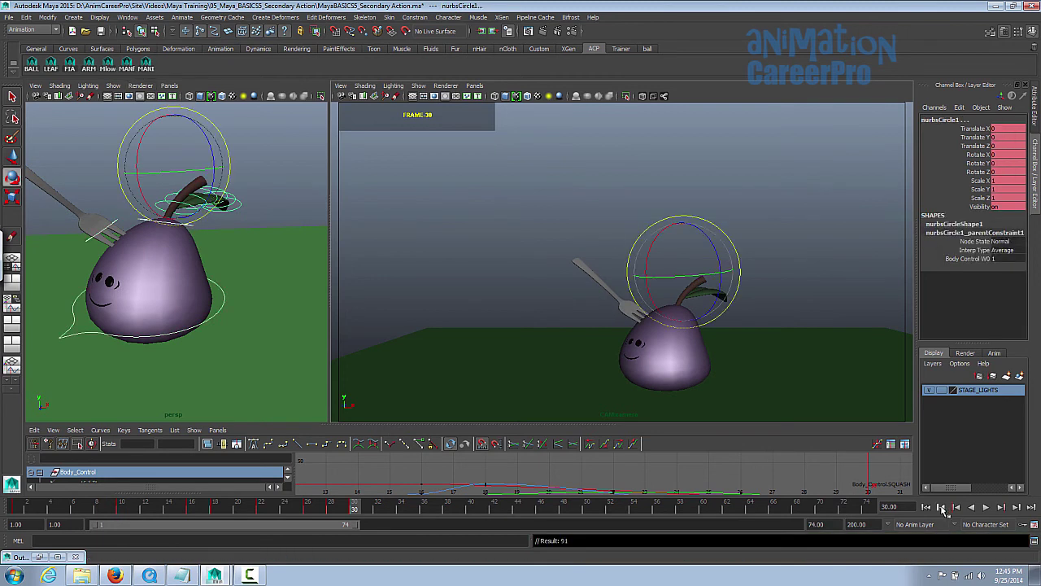
# Play back the jump from the first frame twice to check the timing and landing.
pyautogui.click(927, 507)
pyautogui.click(988, 510)
pyautogui.click(987, 508)
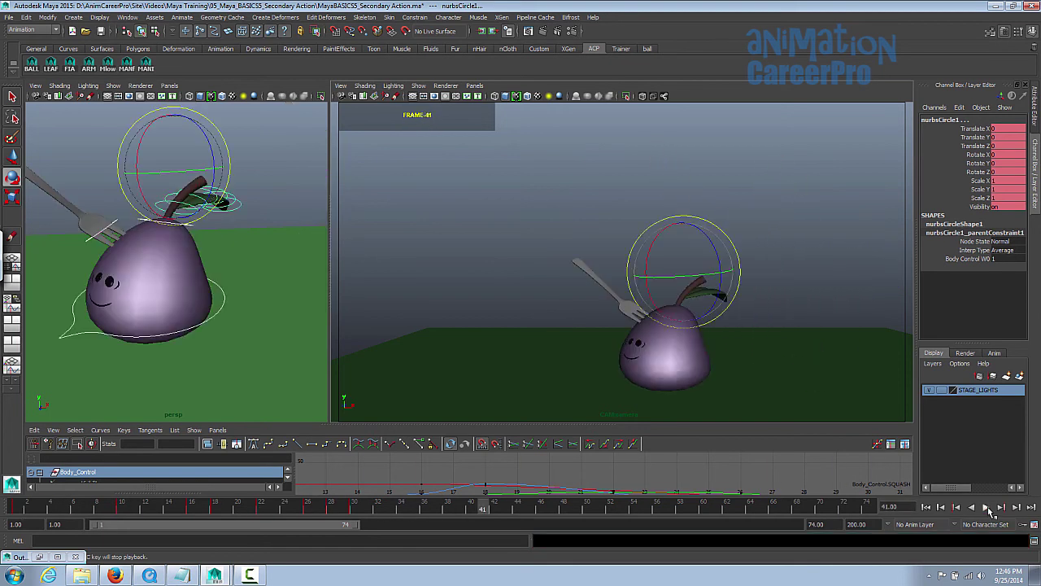
pyautogui.click(927, 507)
pyautogui.click(987, 507)
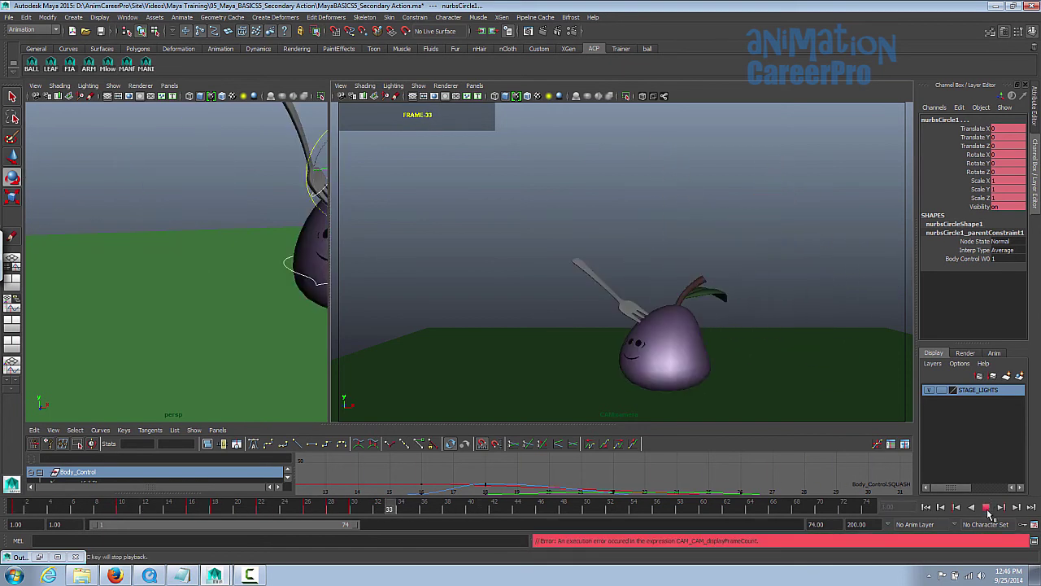
pyautogui.click(988, 509)
# At frame 32, deepen Body_Control's squash to 4.4 SQUASH and key it.
pyautogui.click(354, 509)
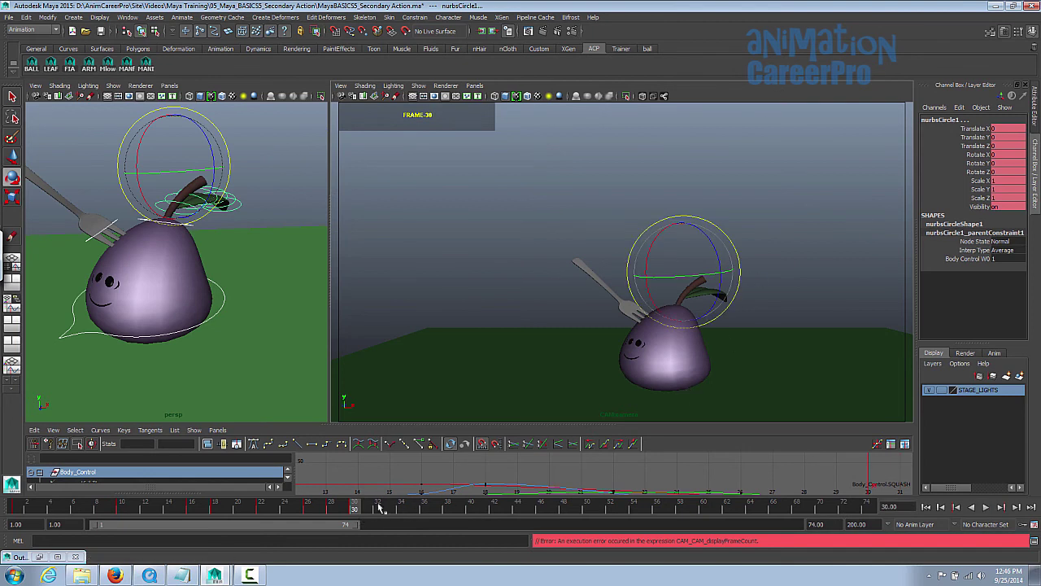
pyautogui.moveTo(355, 509)
pyautogui.mouseDown()
pyautogui.moveTo(347, 510)
pyautogui.moveTo(378, 511)
pyautogui.mouseUp()
pyautogui.click(215, 316)
pyautogui.moveTo(804, 295); pyautogui.dragTo(813, 295, button='middle')
pyautogui.press('s')
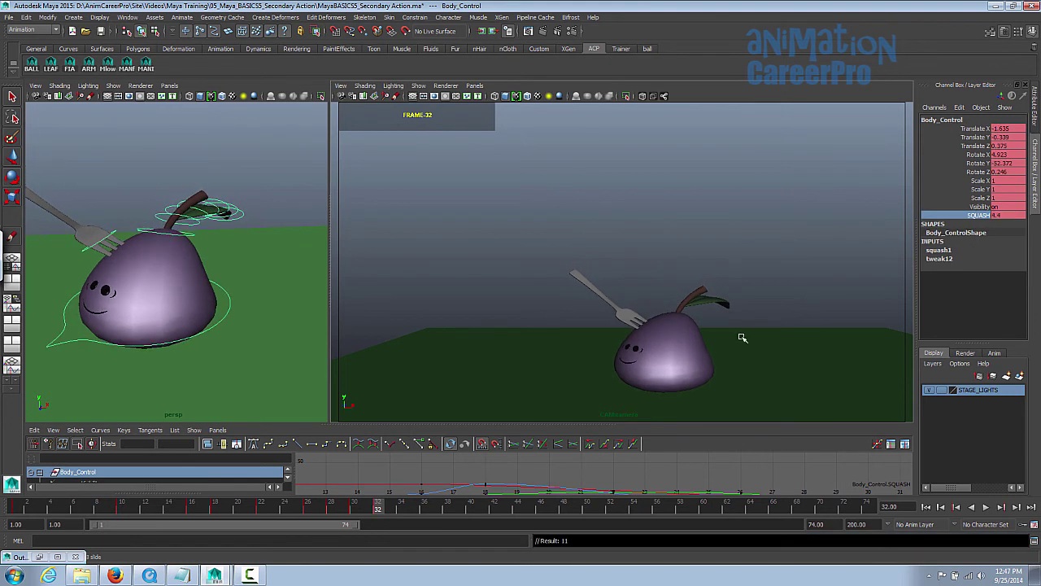
# Lean Body_Control slightly toward the fork side to about 3.84 Rotate Z at frame 32.
pyautogui.moveTo(378, 511)
pyautogui.mouseDown()
pyautogui.moveTo(358, 513)
pyautogui.moveTo(390, 512)
pyautogui.moveTo(350, 522)
pyautogui.moveTo(365, 514)
pyautogui.moveTo(325, 512)
pyautogui.moveTo(377, 511)
pyautogui.mouseUp()
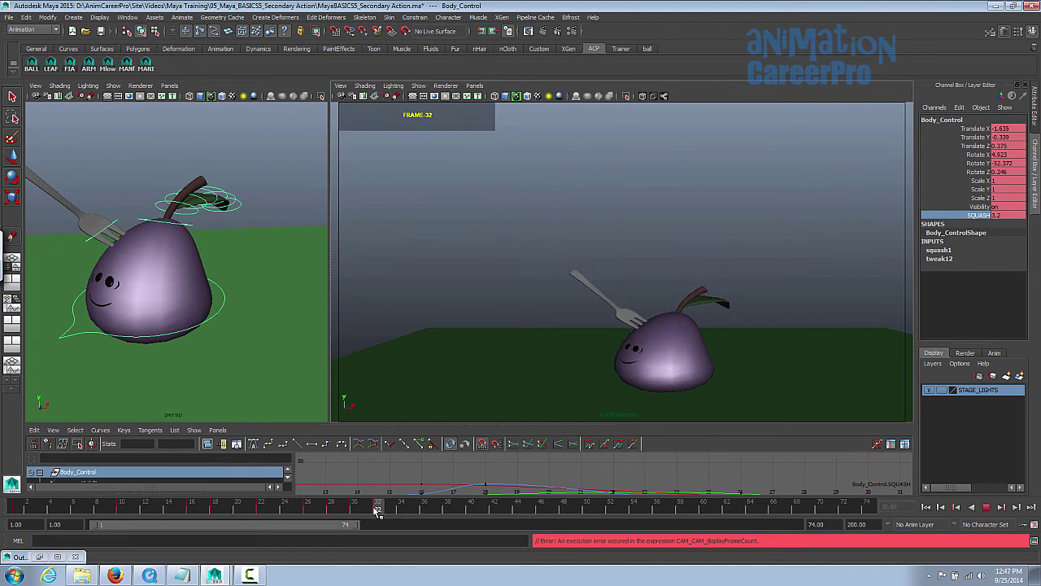
pyautogui.press('e')
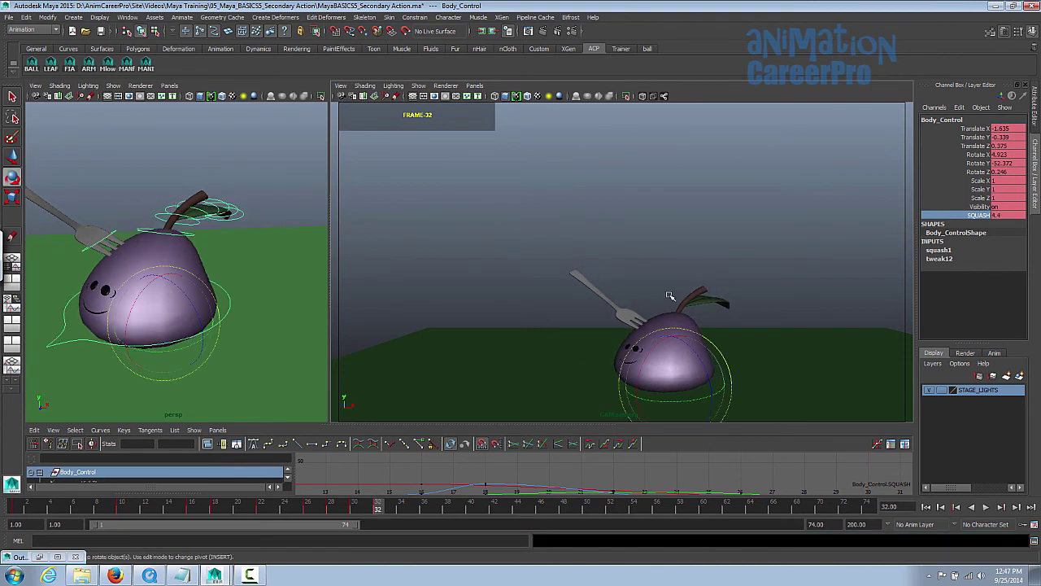
pyautogui.moveTo(670, 328); pyautogui.dragTo(665, 329)
pyautogui.click(382, 510)
# At frame 34, stretch Body_Control to -2.7 SQUASH and lift it to about 4.89 Translate Y.
pyautogui.moveTo(380, 510)
pyautogui.mouseDown()
pyautogui.moveTo(355, 510)
pyautogui.moveTo(400, 510)
pyautogui.mouseUp()
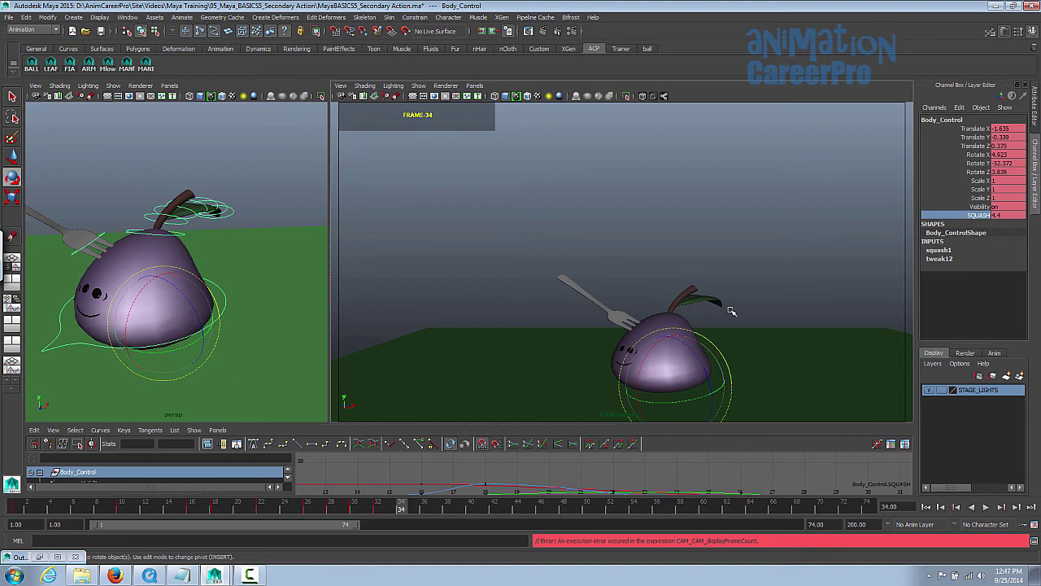
pyautogui.moveTo(718, 307)
pyautogui.mouseDown(button='middle')
pyautogui.moveTo(686, 325)
pyautogui.moveTo(728, 321)
pyautogui.mouseUp(button='middle')
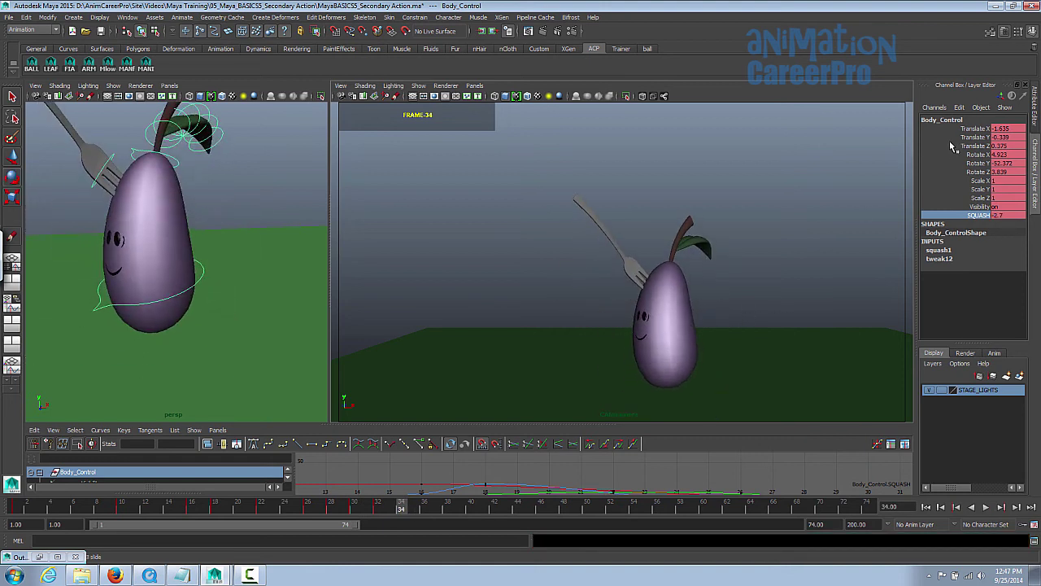
pyautogui.click(974, 136)
pyautogui.moveTo(795, 290); pyautogui.dragTo(693, 307, button='middle')
# Lean Body_Control to about 15.5 Rotate Z, shift it slightly forward along X, and key the pose at frame 34.
pyautogui.moveTo(691, 306); pyautogui.dragTo(674, 298)
pyautogui.press('w')
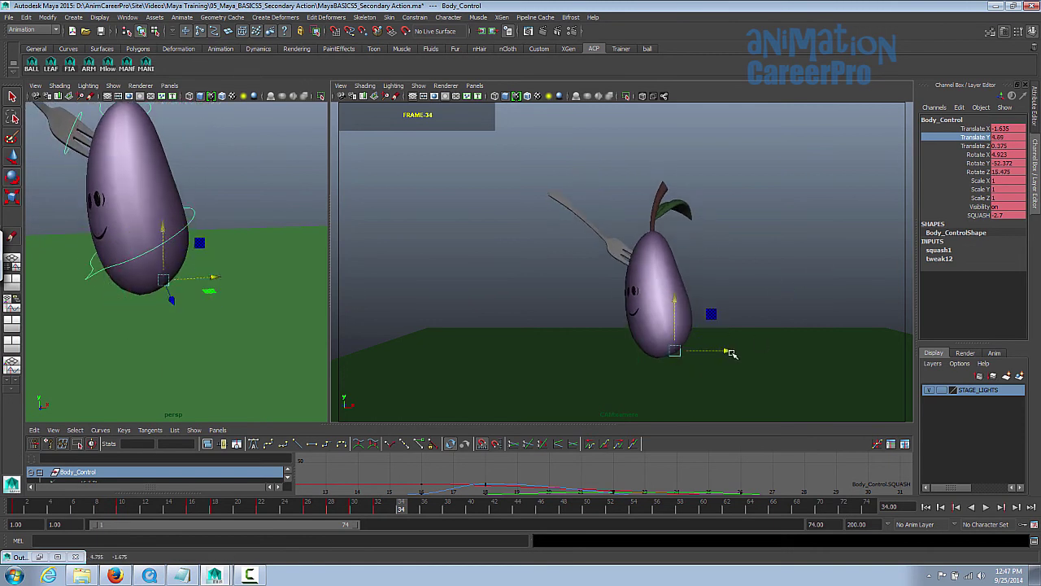
pyautogui.moveTo(731, 351); pyautogui.dragTo(721, 351)
pyautogui.press('s')
# Return to frame 8 and select Body_Control.
pyautogui.moveTo(403, 505); pyautogui.dragTo(95, 506)
pyautogui.press('e')
pyautogui.press('q')
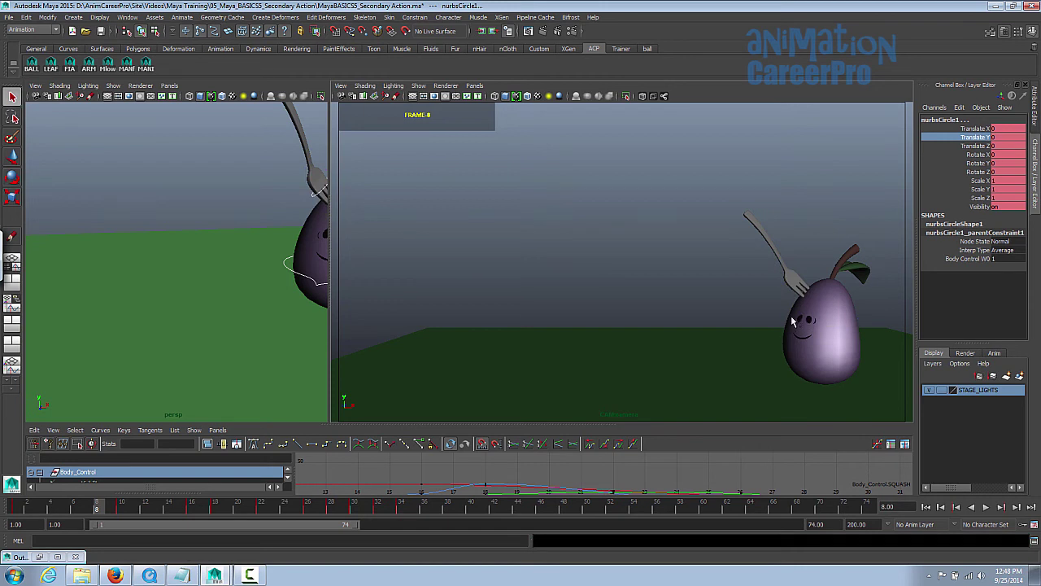
pyautogui.click(795, 323)
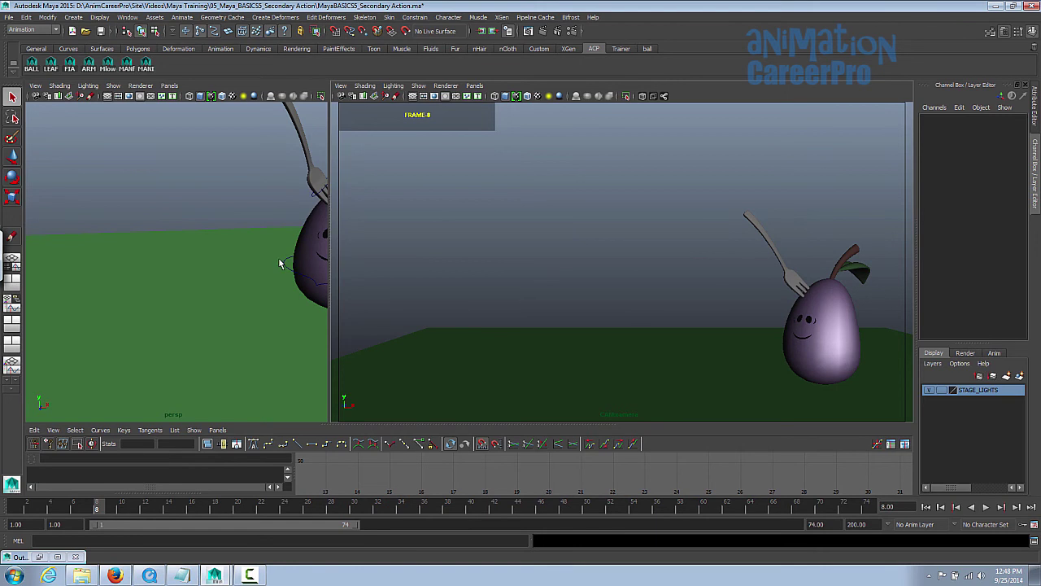
pyautogui.keyDown('alt'); pyautogui.moveTo(280, 263); pyautogui.dragTo(124, 275, button='middle'); pyautogui.keyUp('alt')
pyautogui.click(221, 294)
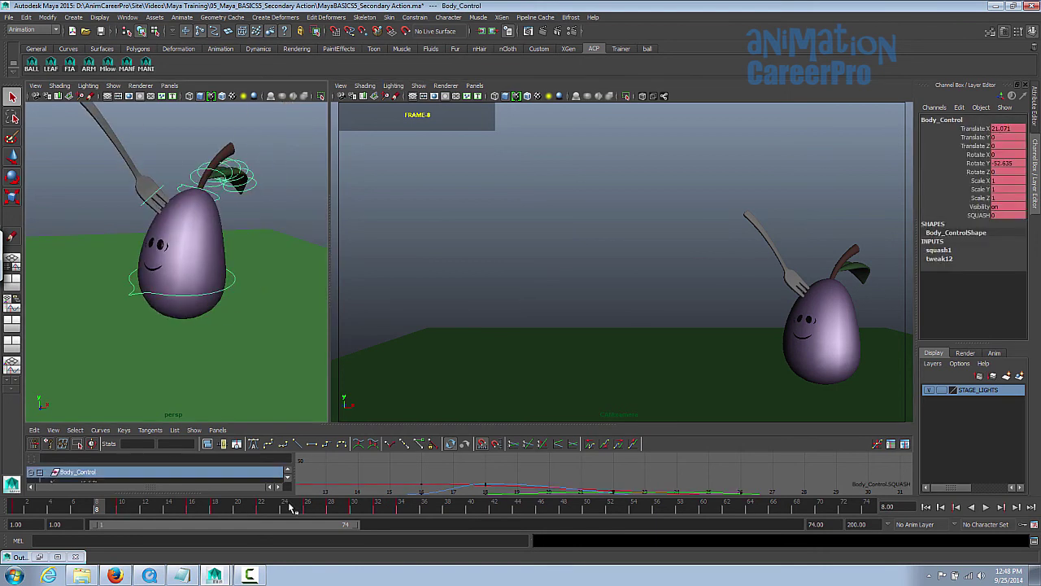
# Play back the animation and examine the transition from the frame 31 squash to the frame 34 stretch.
pyautogui.click(145, 505)
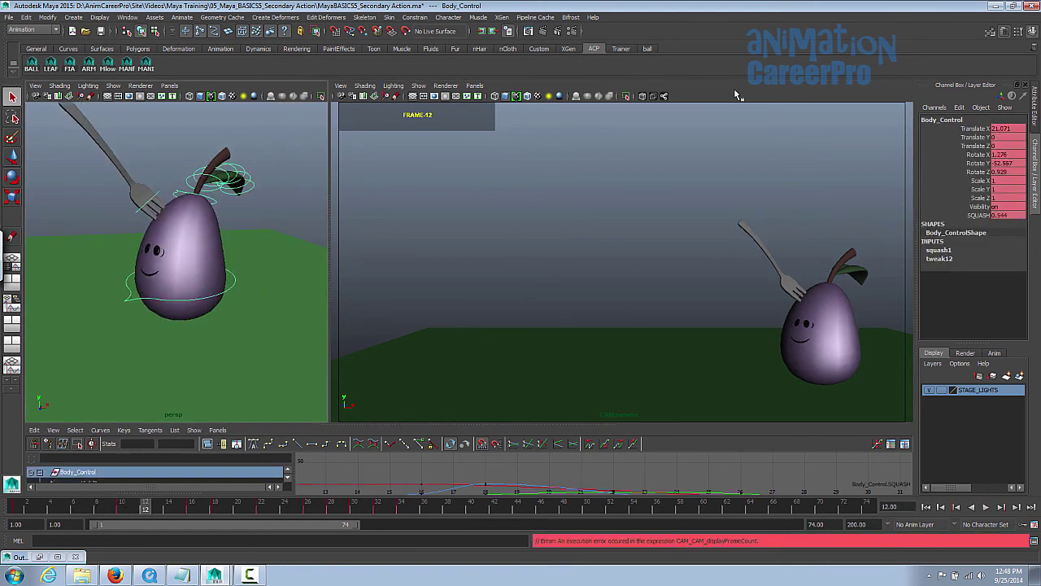
pyautogui.hotkey('alt', 'v')
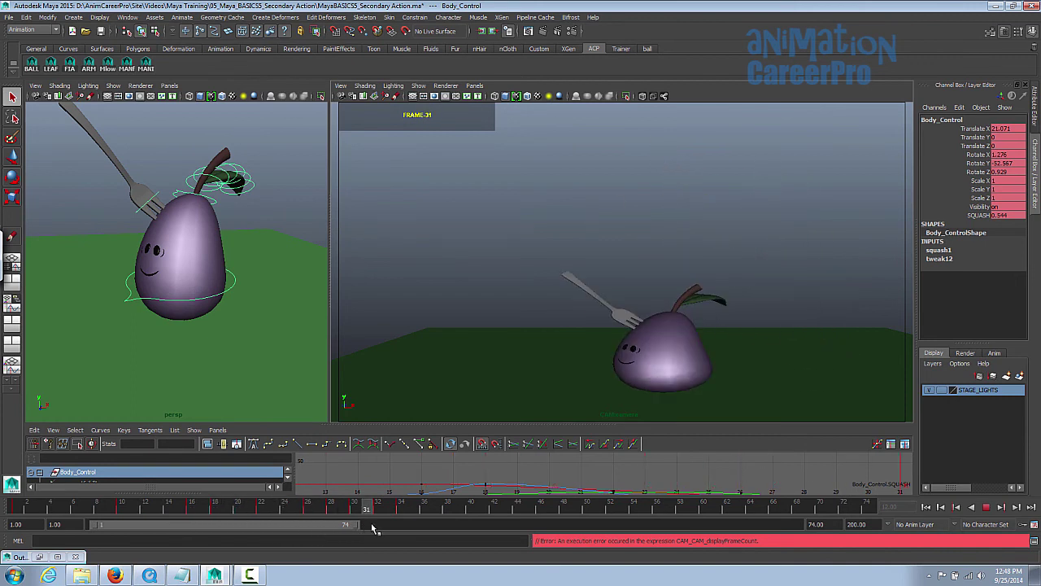
pyautogui.hotkey('alt', 'v')
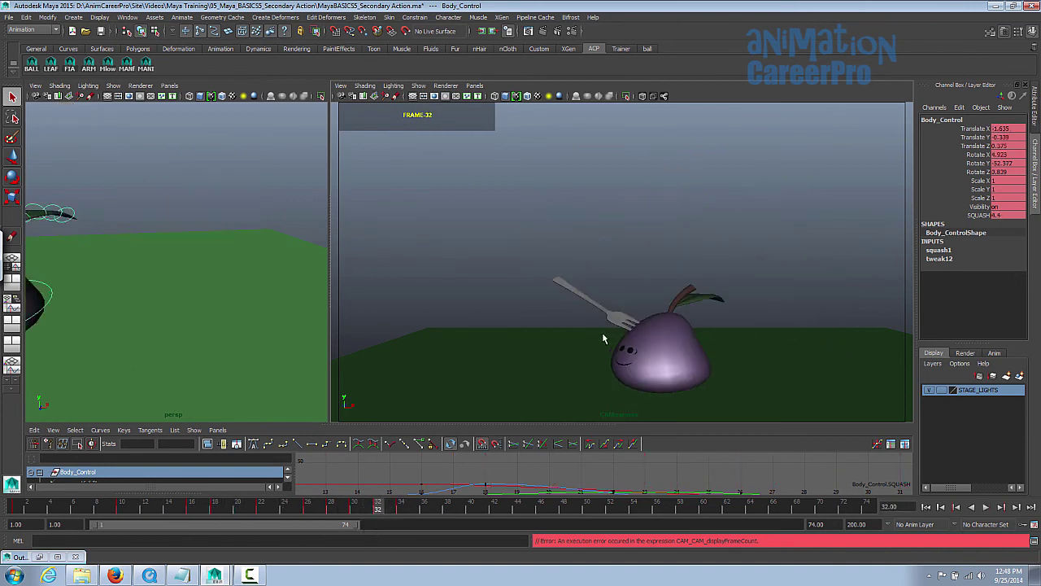
pyautogui.hotkey('alt', 'v')
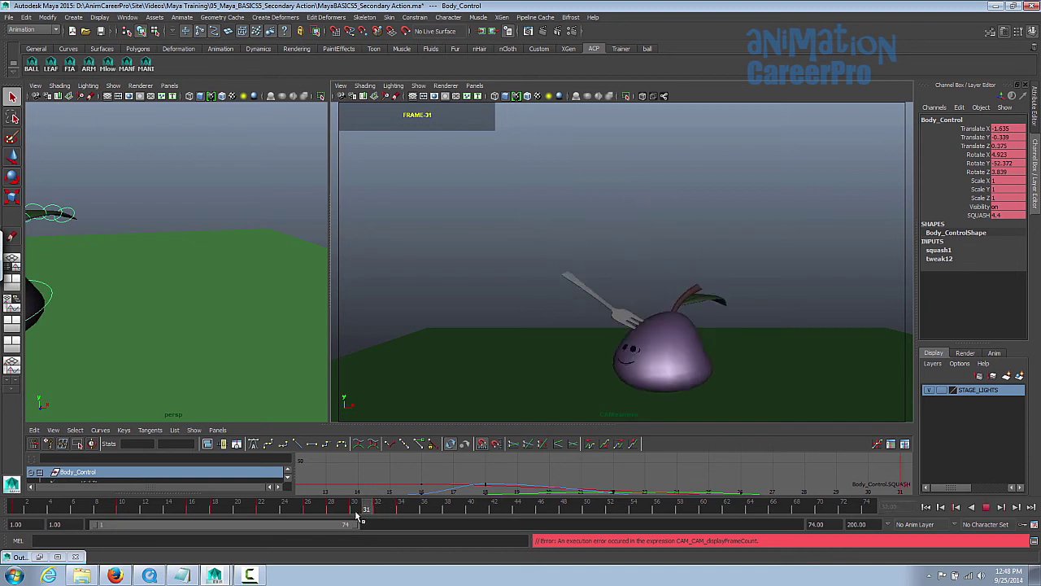
pyautogui.moveTo(376, 520)
pyautogui.mouseDown()
pyautogui.moveTo(432, 518)
pyautogui.moveTo(377, 518)
pyautogui.moveTo(403, 520)
pyautogui.mouseUp()
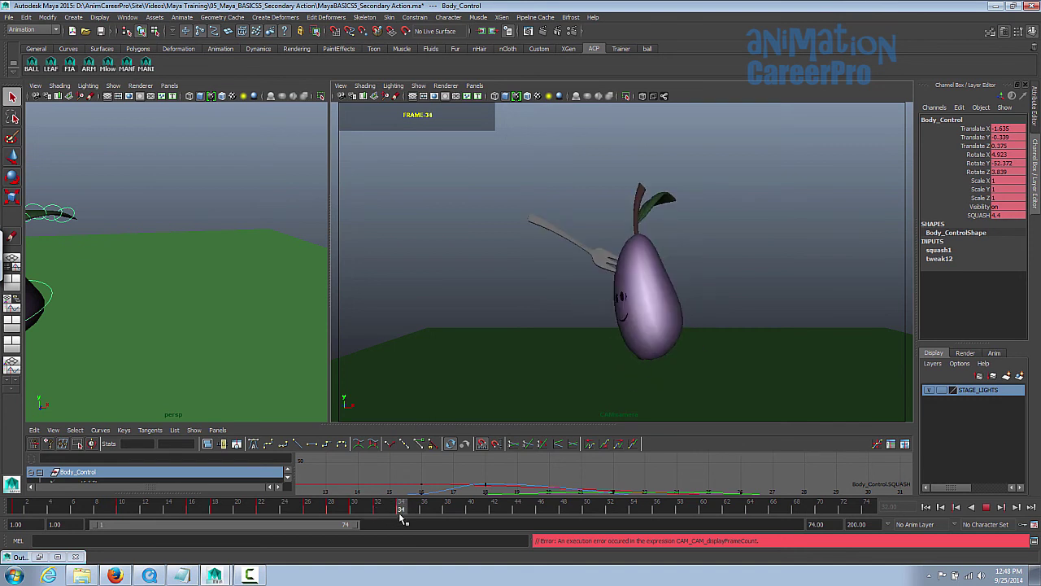
pyautogui.press('f')
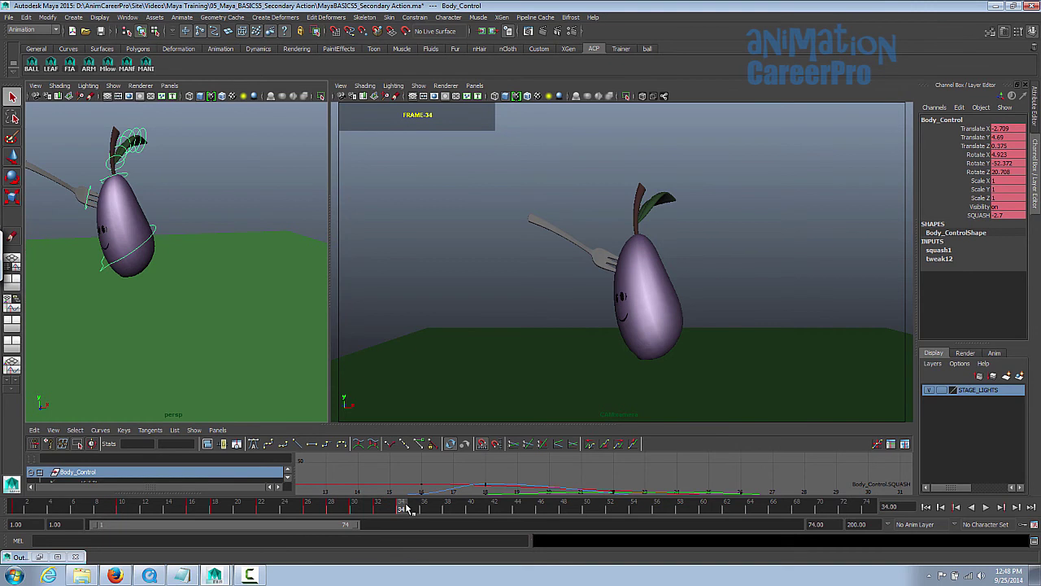
pyautogui.hotkey('alt', 'v')
# At frame 38, set Body_Control's SQUASH to 0 and raise it well above the ground along Translate Y.
pyautogui.moveTo(408, 508); pyautogui.dragTo(448, 508)
pyautogui.click(1007, 215)
pyautogui.write('0')
pyautogui.press('Return')
pyautogui.click(976, 136)
pyautogui.press('w')
pyautogui.moveTo(864, 249); pyautogui.dragTo(821, 233, button='middle')
# Adjust Body_Control's X position and tilt for the airborne pose, and key all character controls at frame 38.
pyautogui.click(976, 128)
pyautogui.press('e')
pyautogui.moveTo(653, 268); pyautogui.dragTo(664, 278)
pyautogui.click(70, 65)
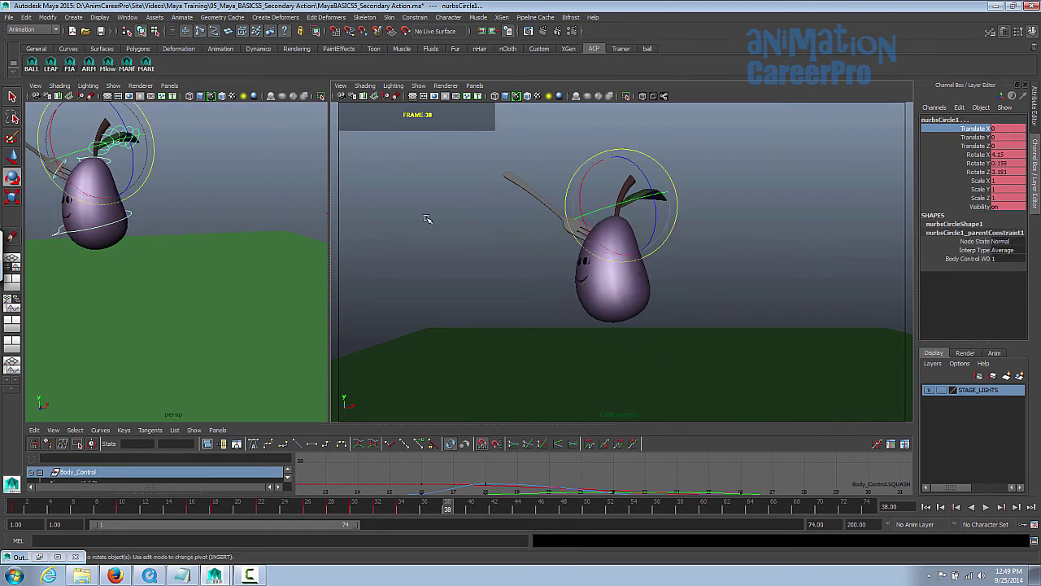
pyautogui.press('s')
# At frame 42, tilt Body_Control away from the fork side to about -8.79 Rotate Z.
pyautogui.moveTo(456, 509); pyautogui.dragTo(494, 507)
pyautogui.click(128, 217)
pyautogui.moveTo(680, 214); pyautogui.dragTo(650, 273)
# Move Body_Control forward to about -13.17 Translate X, lower it slightly, and select all character controls at frame 42.
pyautogui.click(963, 129)
pyautogui.moveTo(742, 273); pyautogui.dragTo(713, 272, button='middle')
pyautogui.press('w')
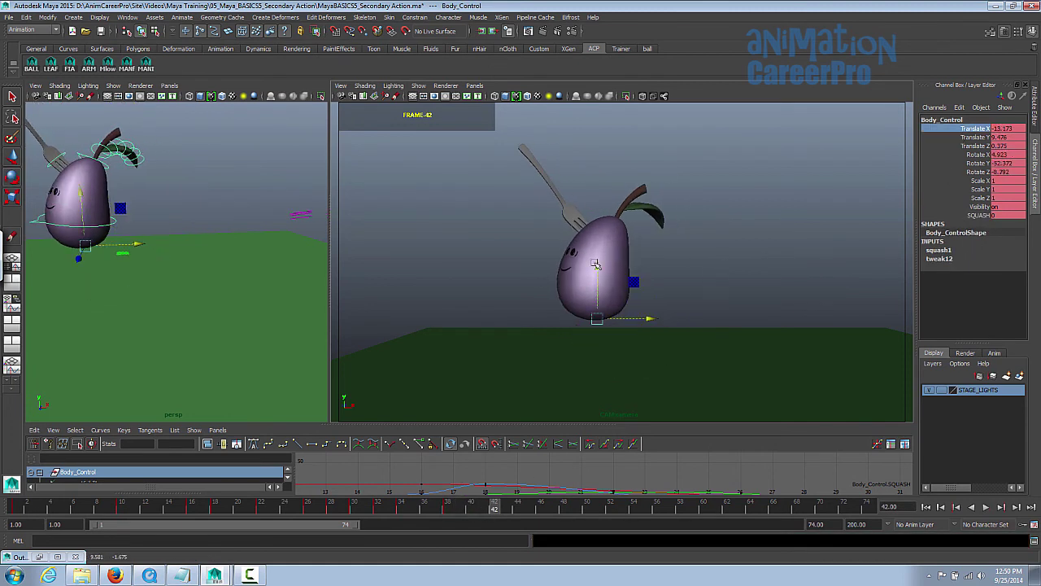
pyautogui.moveTo(597, 265); pyautogui.dragTo(597, 270)
pyautogui.click(70, 67)
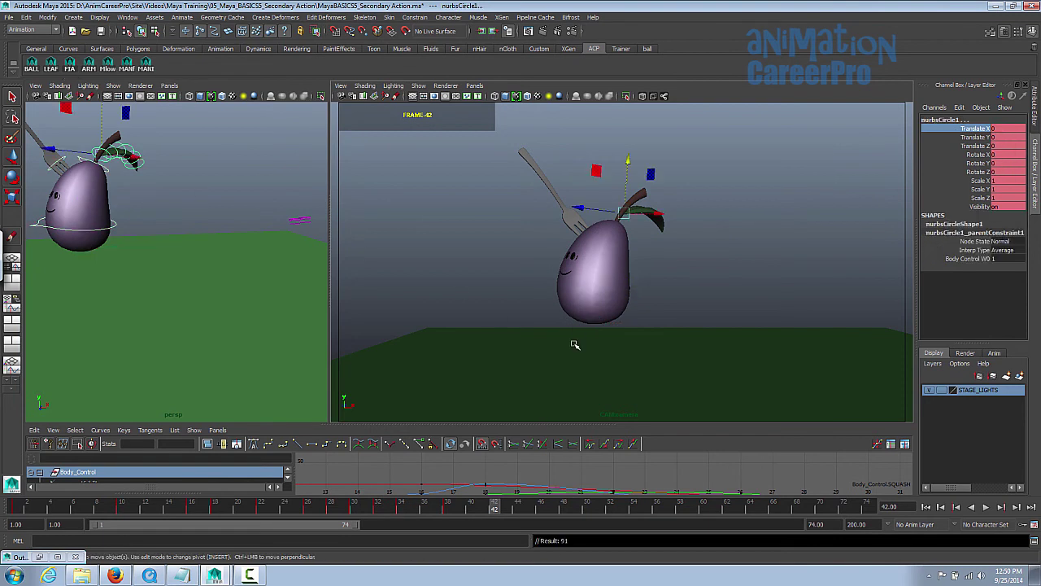
# Carry the airborne pose to frame 44 and lower Body_Control to about 2.57 Translate Y.
pyautogui.click(412, 508)
pyautogui.moveTo(411, 525); pyautogui.dragTo(517, 519)
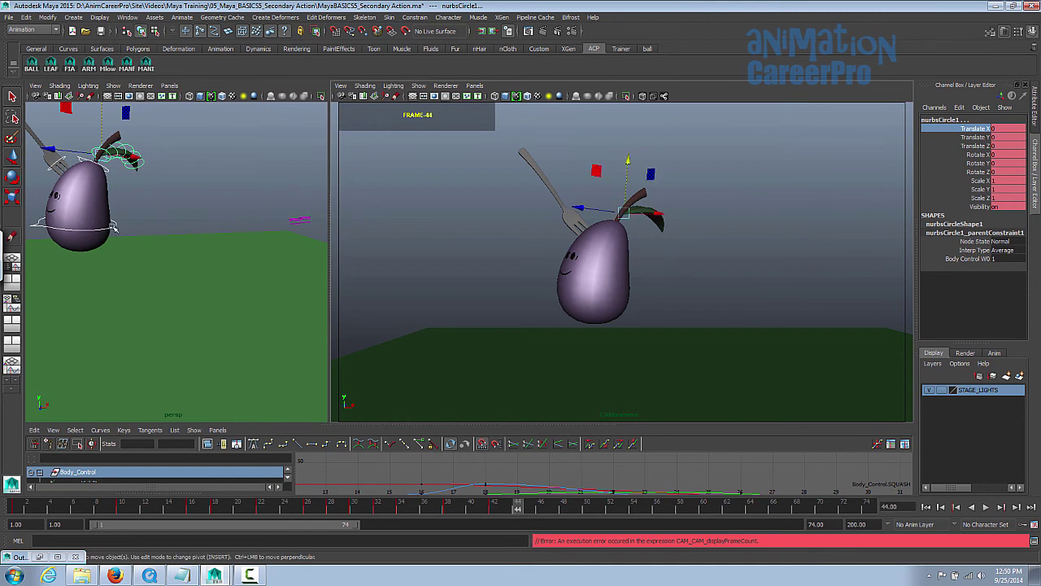
pyautogui.click(114, 227)
pyautogui.moveTo(597, 267); pyautogui.dragTo(596, 306)
pyautogui.keyDown('alt'); pyautogui.moveTo(195, 313); pyautogui.dragTo(261, 292); pyautogui.keyUp('alt')
pyautogui.moveTo(188, 210); pyautogui.dragTo(186, 218)
# Stretch Body_Control to -3.6 SQUASH and tilt it to about -21.2 Rotate Z at frame 44.
pyautogui.click(951, 217)
pyautogui.moveTo(660, 249); pyautogui.dragTo(636, 249, button='middle')
pyautogui.press('e')
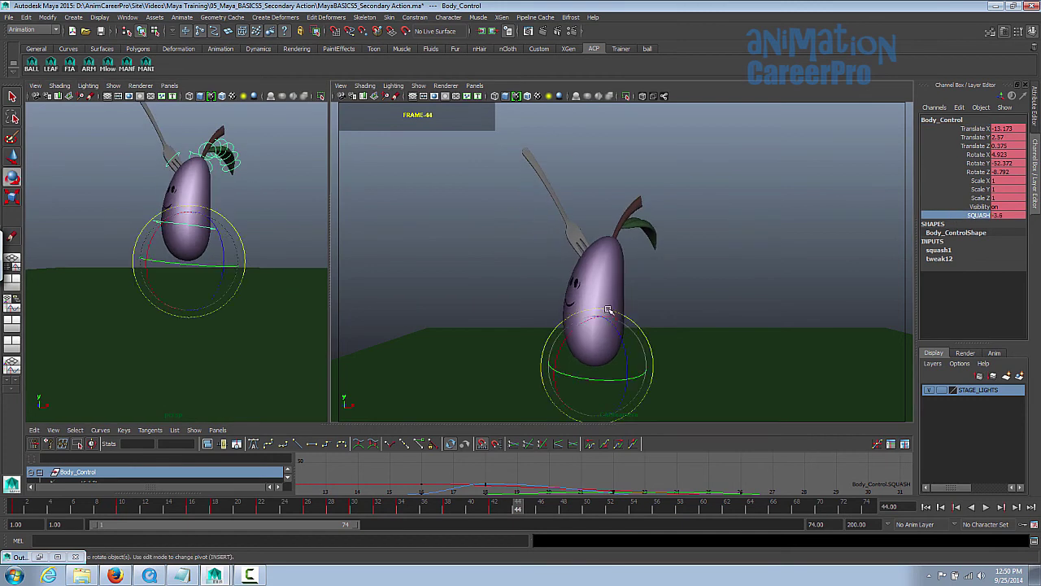
pyautogui.moveTo(607, 310); pyautogui.dragTo(621, 312)
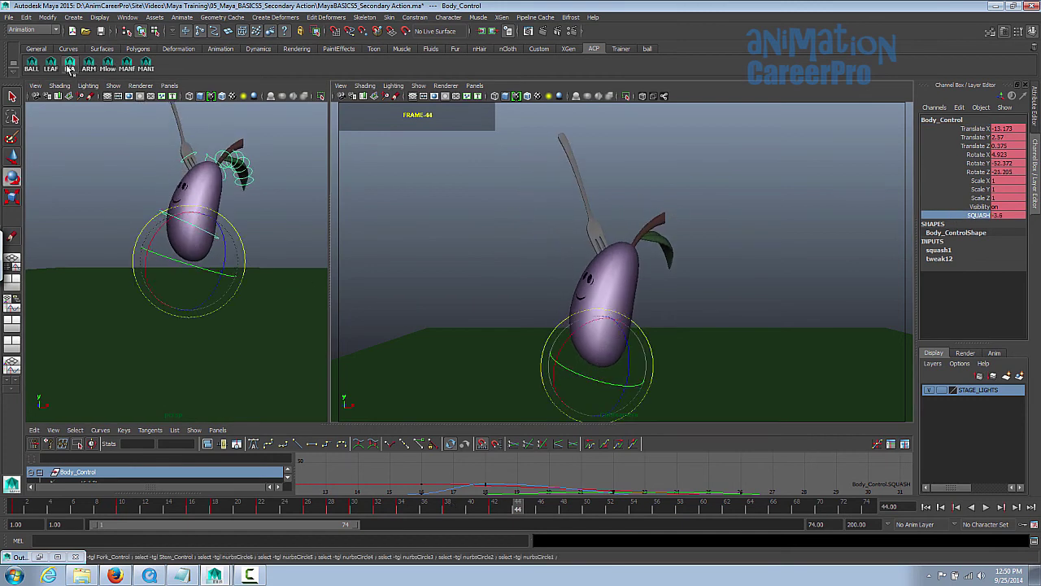
# At frame 46, lower Body_Control to ground contact at about -0.332 Translate Y.
pyautogui.hotkey('alt', 'v')
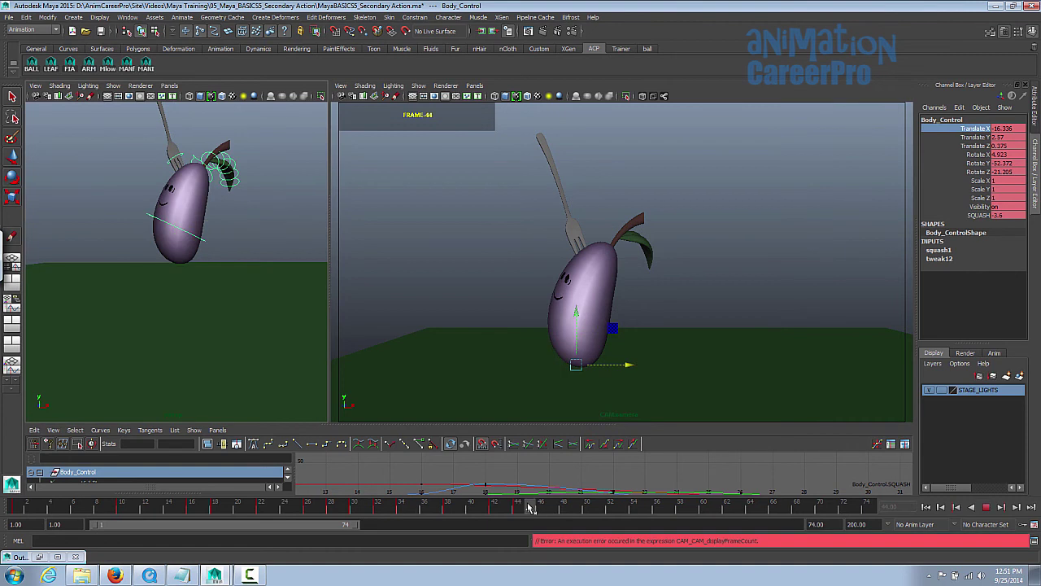
pyautogui.hotkey('alt', 'v')
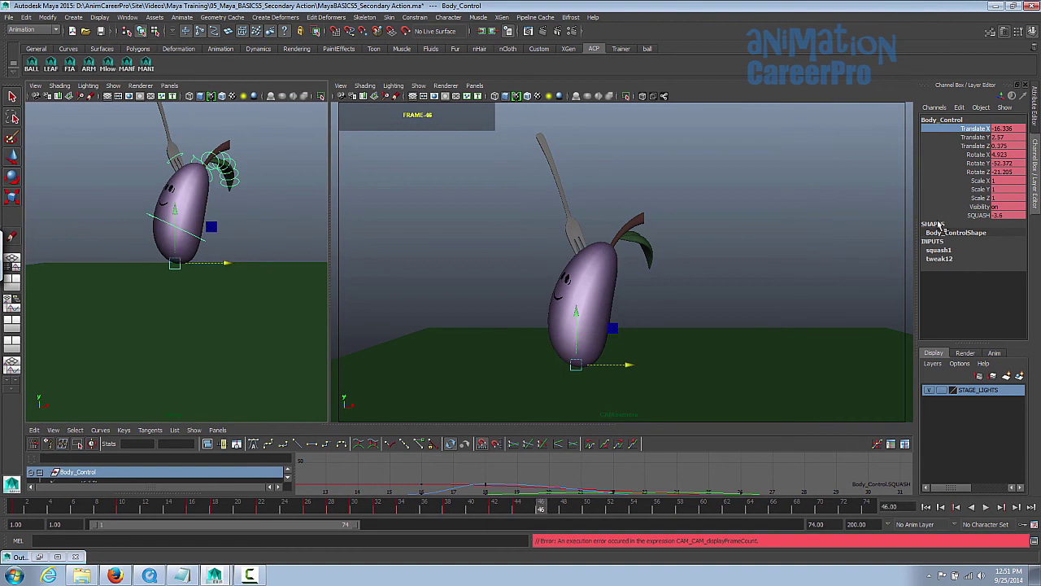
pyautogui.click(976, 137)
pyautogui.moveTo(266, 259); pyautogui.dragTo(299, 266, button='middle')
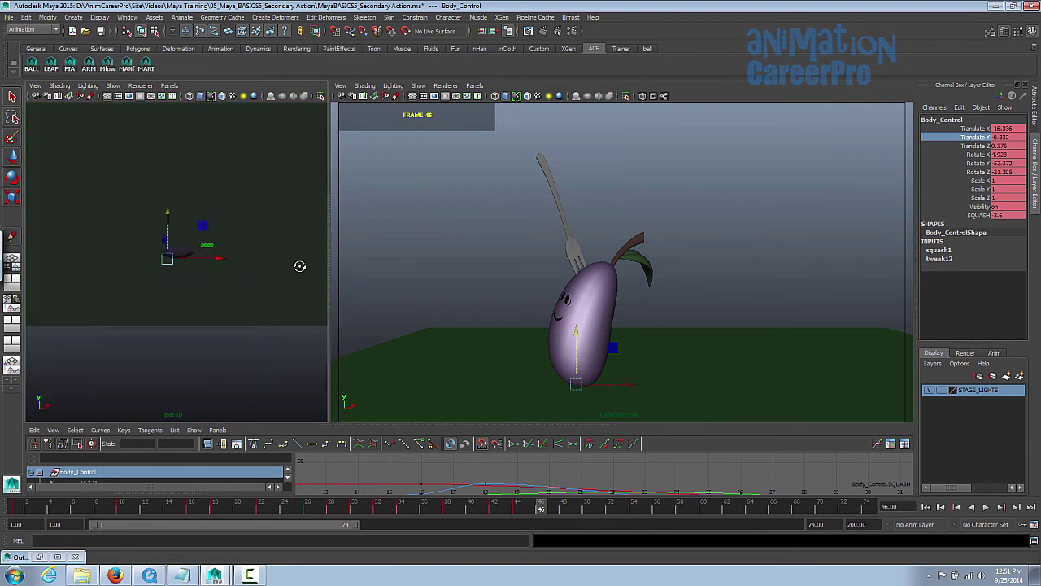
# Tilt Body_Control to about 5.13 Rotate Z and squash it to 2.9 SQUASH at frame 46.
pyautogui.keyDown('alt'); pyautogui.moveTo(300, 266); pyautogui.dragTo(304, 295); pyautogui.keyUp('alt')
pyautogui.press('e')
pyautogui.moveTo(602, 328); pyautogui.dragTo(570, 329)
pyautogui.click(978, 216)
pyautogui.moveTo(779, 273); pyautogui.dragTo(834, 274, button='middle')
pyautogui.hotkey('ctrl', 'shift', 'a')
# At frame 48, deepen Body_Control's squash to 4 SQUASH, key it, and lean it to about 9.79 Rotate Z.
pyautogui.moveTo(546, 512); pyautogui.dragTo(563, 511)
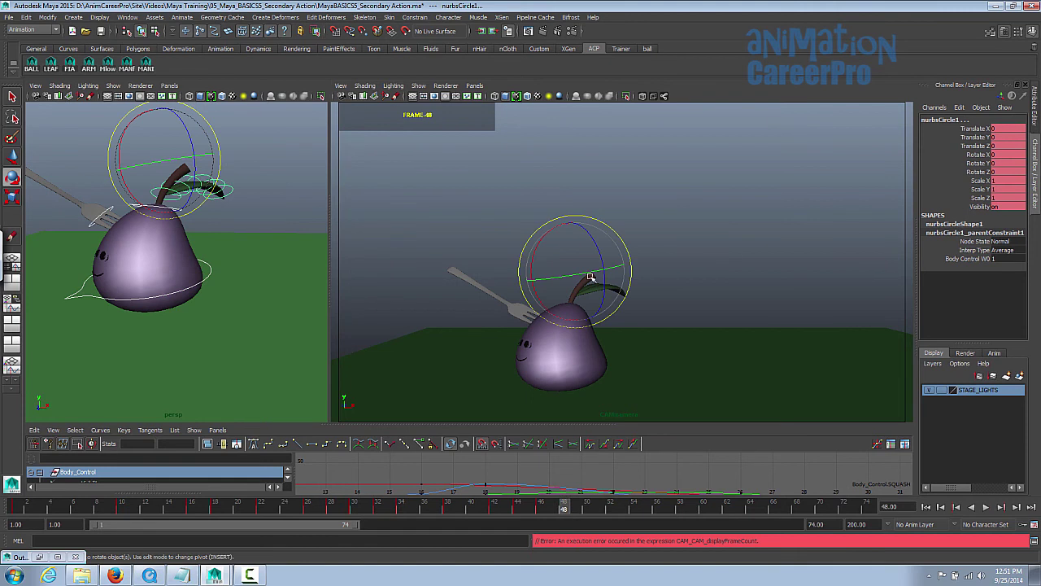
pyautogui.click(206, 278)
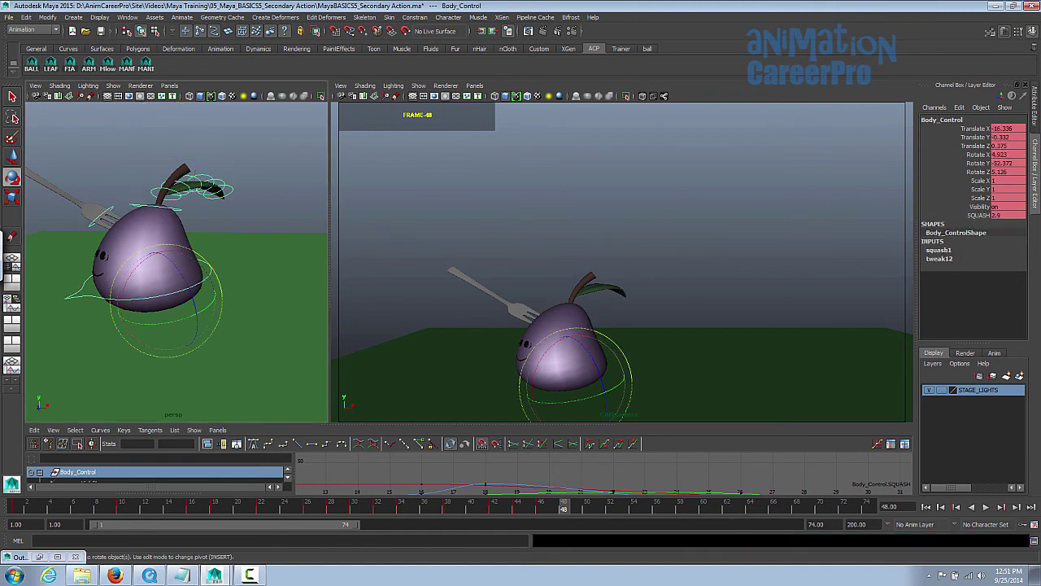
pyautogui.click(971, 214)
pyautogui.moveTo(820, 209); pyautogui.dragTo(837, 212, button='middle')
pyautogui.press('s')
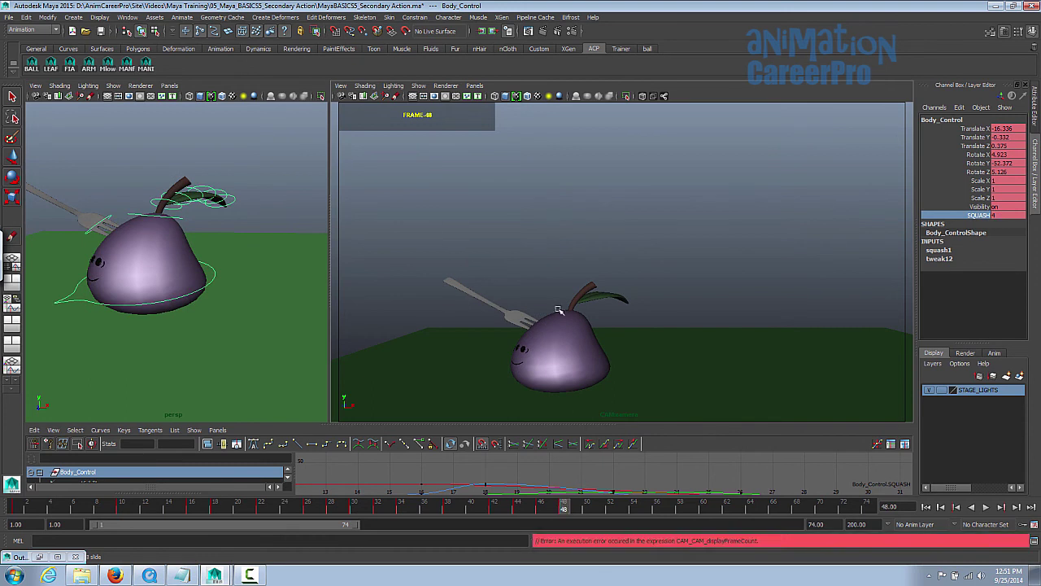
pyautogui.press('e')
pyautogui.moveTo(564, 323); pyautogui.dragTo(569, 329)
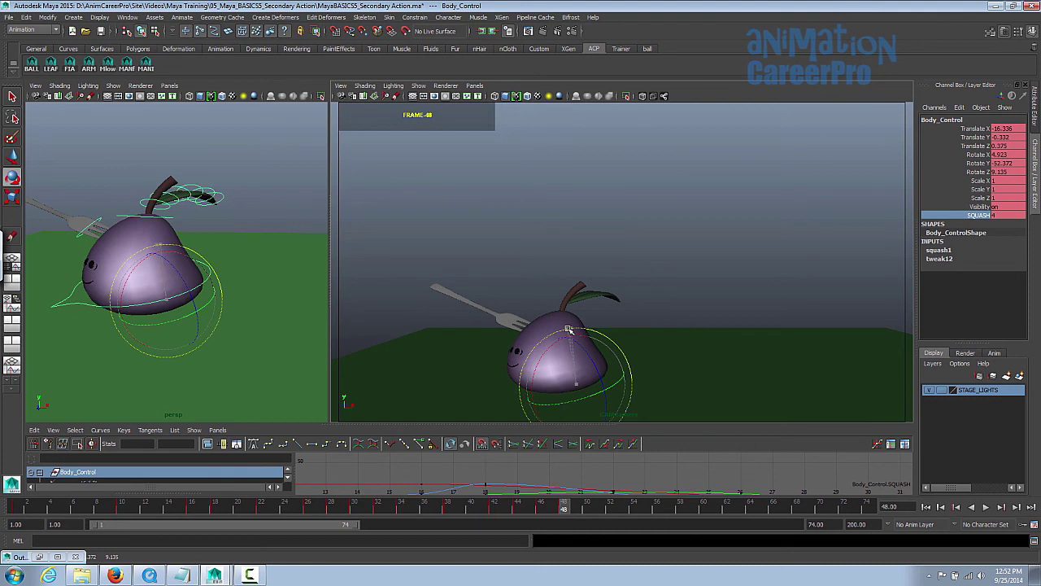
# Play back and scrub the second jump to examine the landing squash timing around frame 48.
pyautogui.hotkey('alt', 'v')
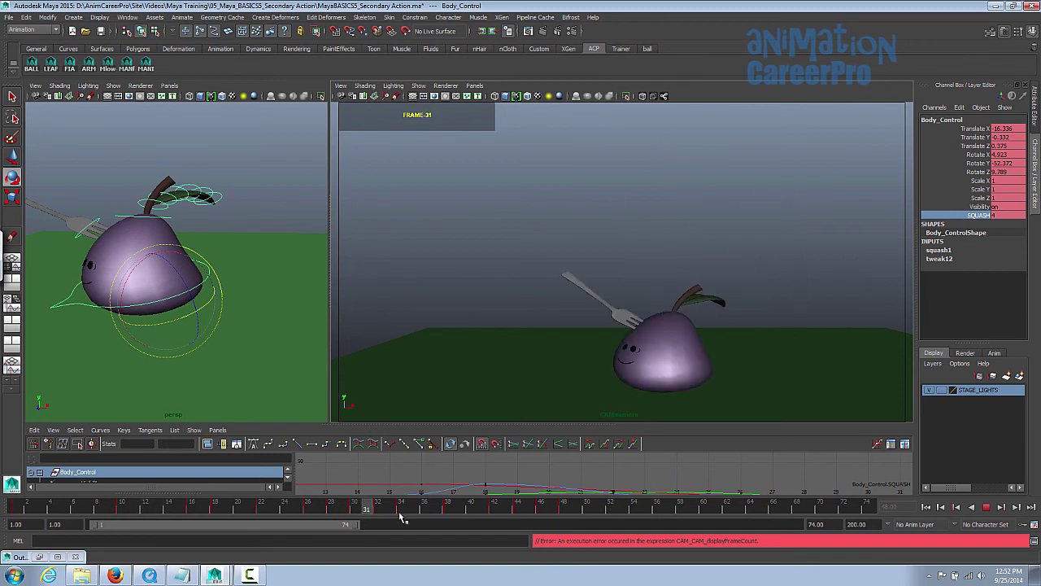
pyautogui.hotkey('alt', 'v')
pyautogui.moveTo(570, 512)
pyautogui.mouseDown()
pyautogui.moveTo(483, 512)
pyautogui.moveTo(563, 512)
pyautogui.mouseUp()
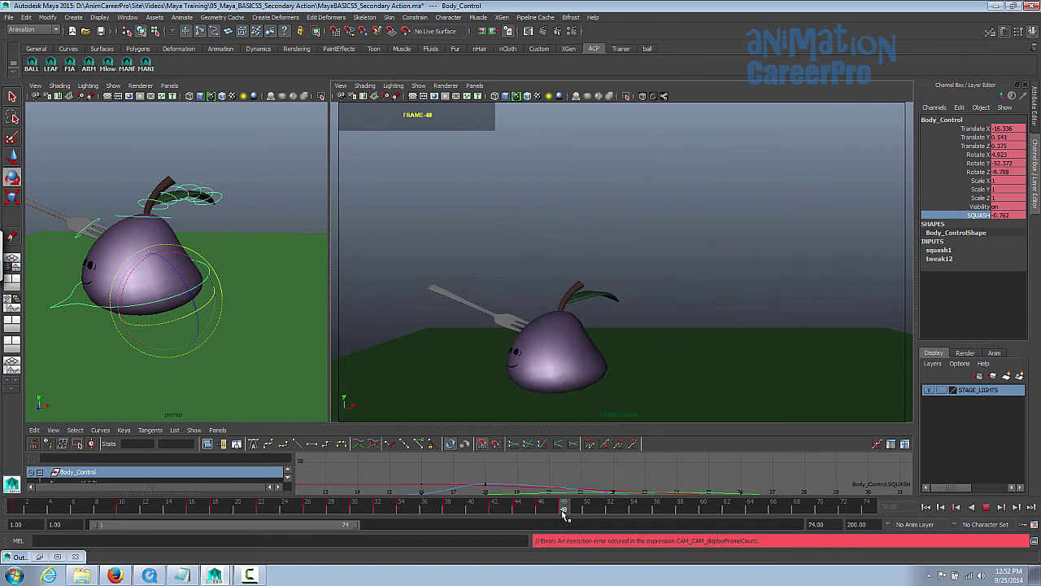
pyautogui.moveTo(568, 515); pyautogui.dragTo(568, 513)
pyautogui.hotkey('alt', 'v')
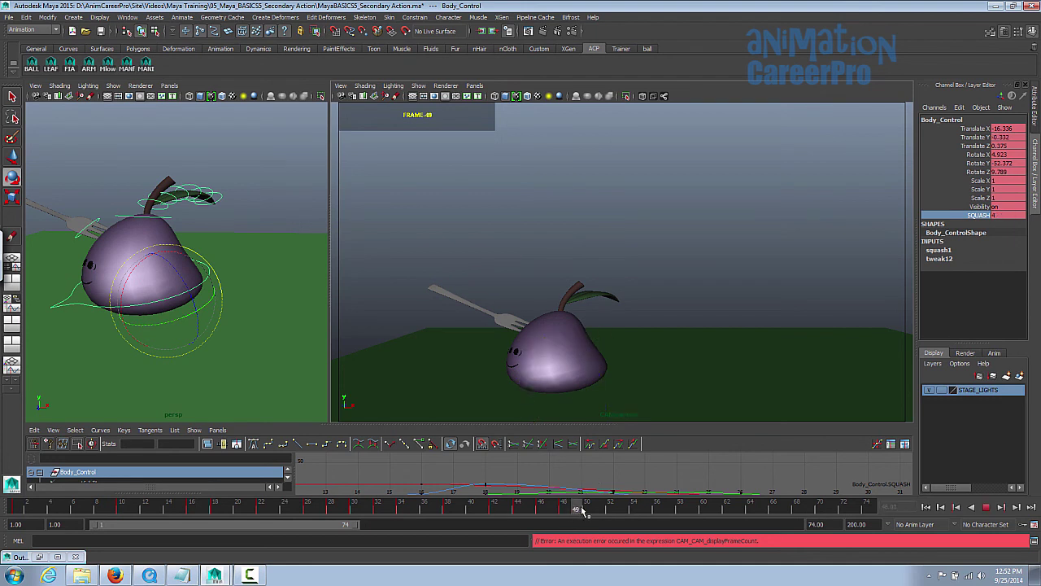
pyautogui.click(563, 509)
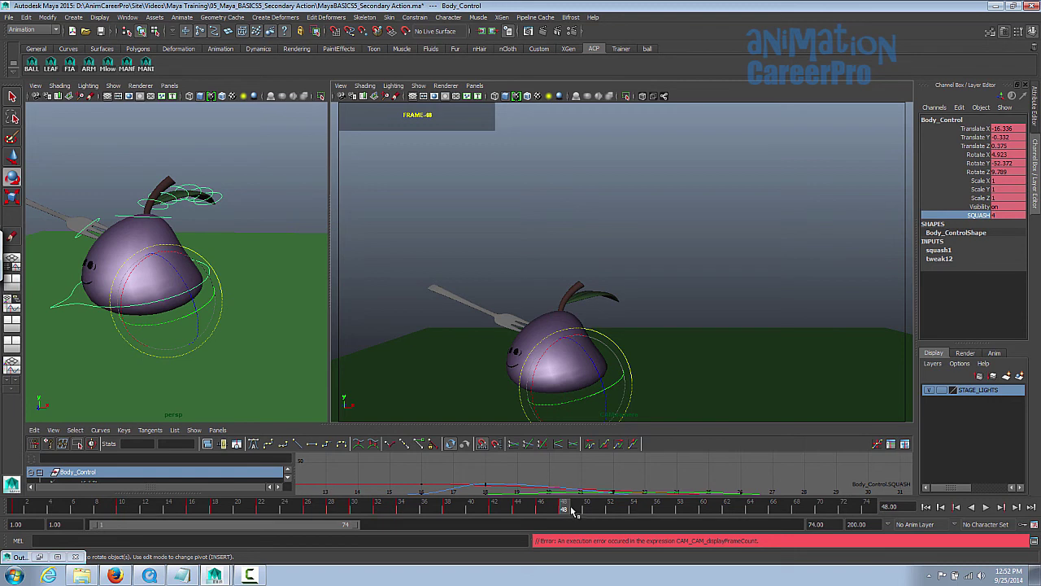
pyautogui.hotkey('alt', 'v')
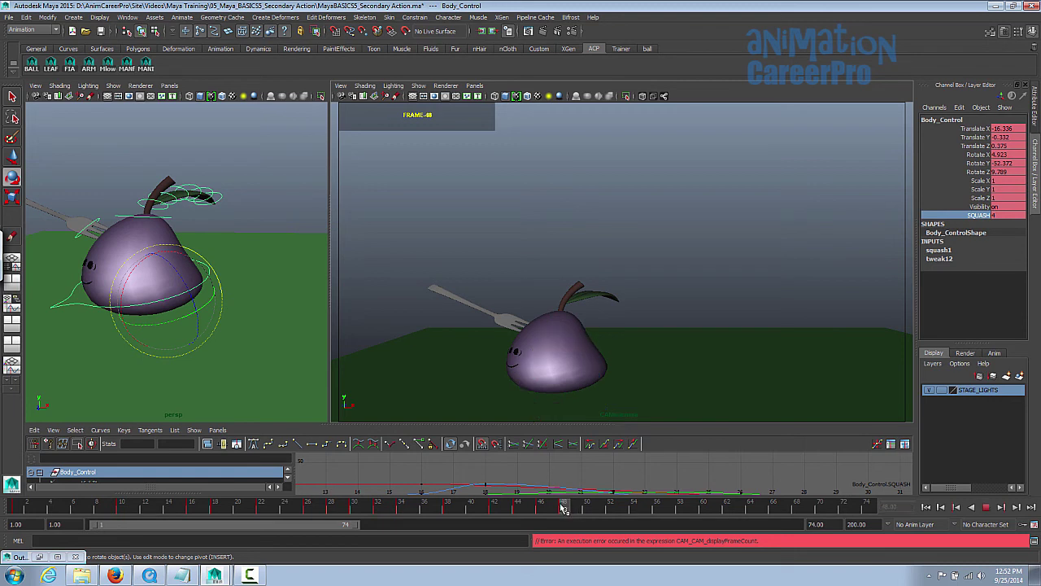
pyautogui.moveTo(564, 508)
pyautogui.mouseDown()
pyautogui.moveTo(543, 513)
pyautogui.moveTo(564, 510)
pyautogui.mouseUp()
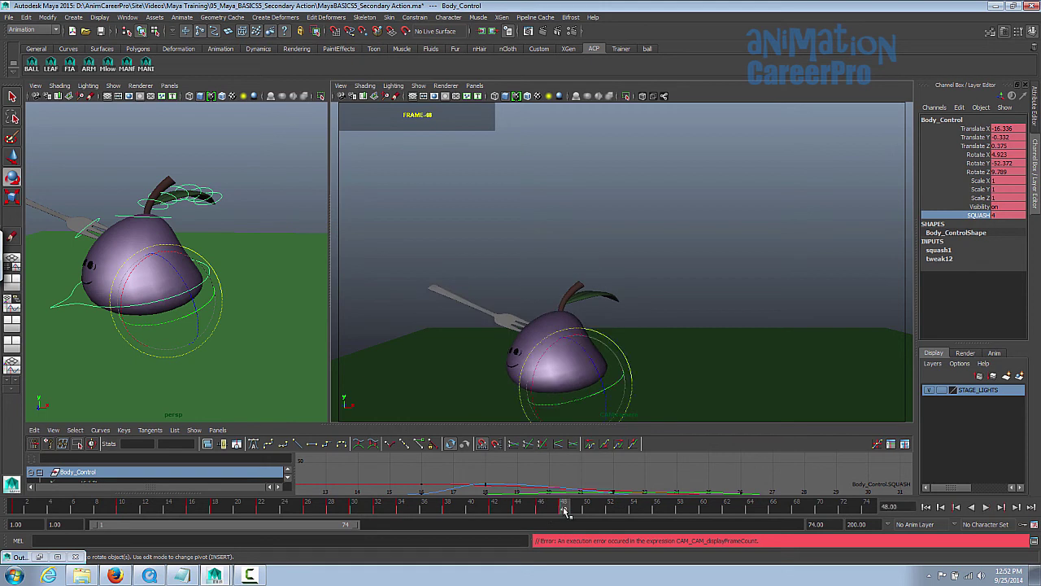
pyautogui.hotkey('alt', 'v')
# Check the settled upright pose at frame 52 and carry it over to frame 56.
pyautogui.moveTo(558, 511); pyautogui.dragTo(610, 508)
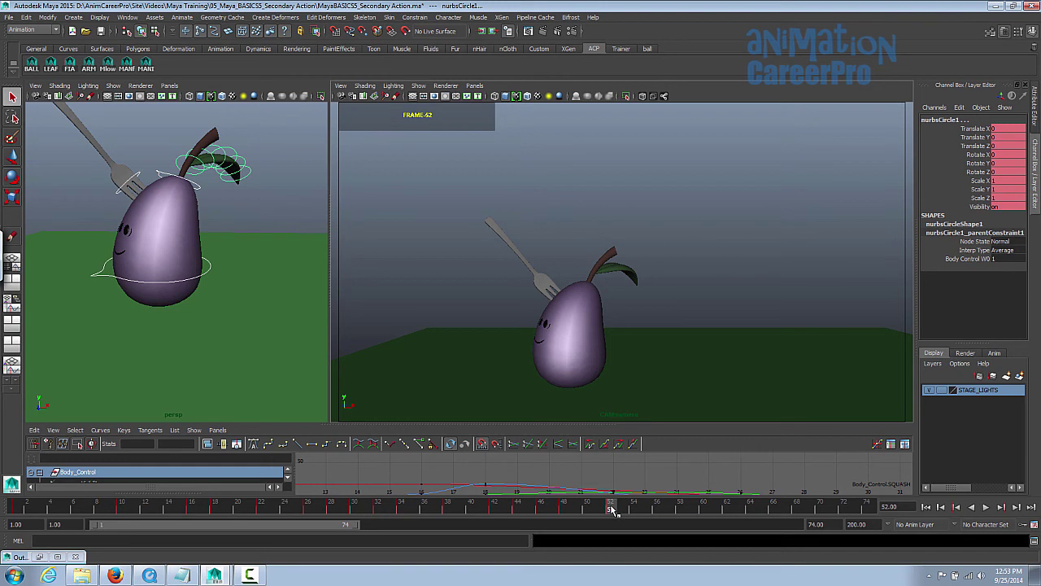
pyautogui.hotkey('alt', 'v')
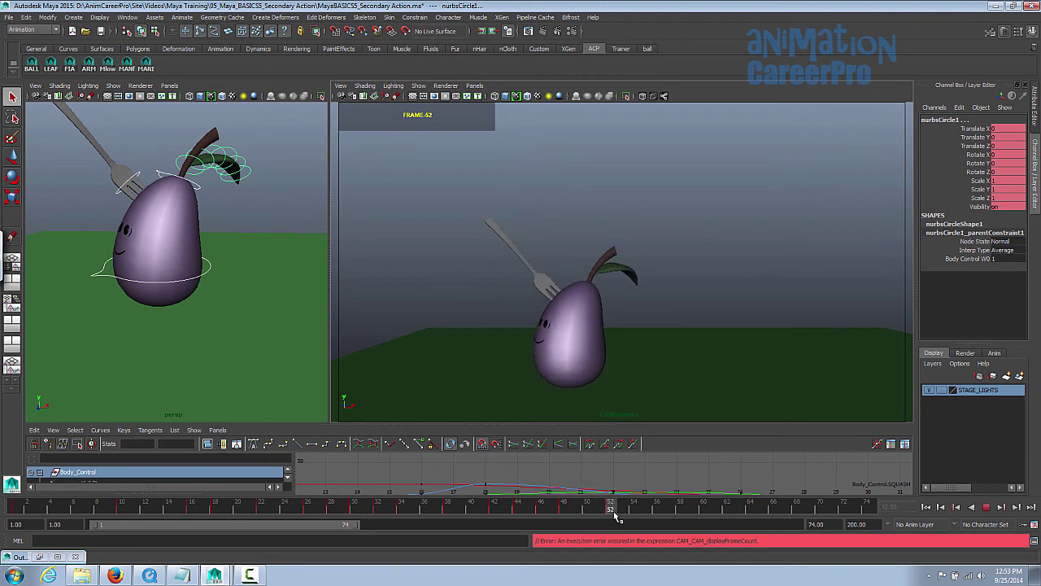
pyautogui.hotkey('alt', 'v')
pyautogui.moveTo(611, 509); pyautogui.dragTo(660, 510)
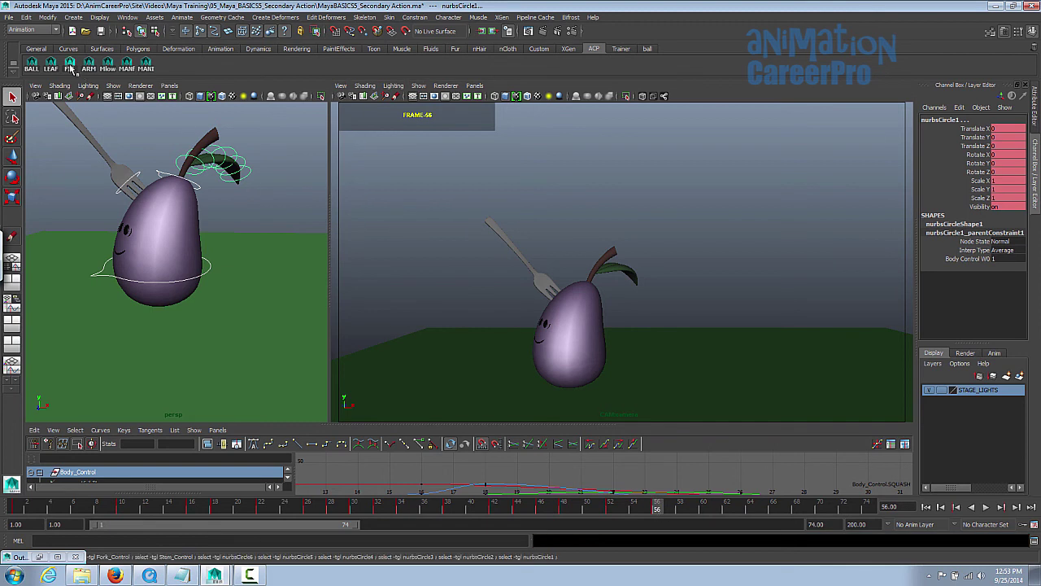
# At frame 52, stretch Body_Control slightly to -1.2 SQUASH, key it, and play back the animation.
pyautogui.moveTo(610, 507)
pyautogui.mouseDown()
pyautogui.moveTo(576, 512)
pyautogui.moveTo(613, 513)
pyautogui.mouseUp()
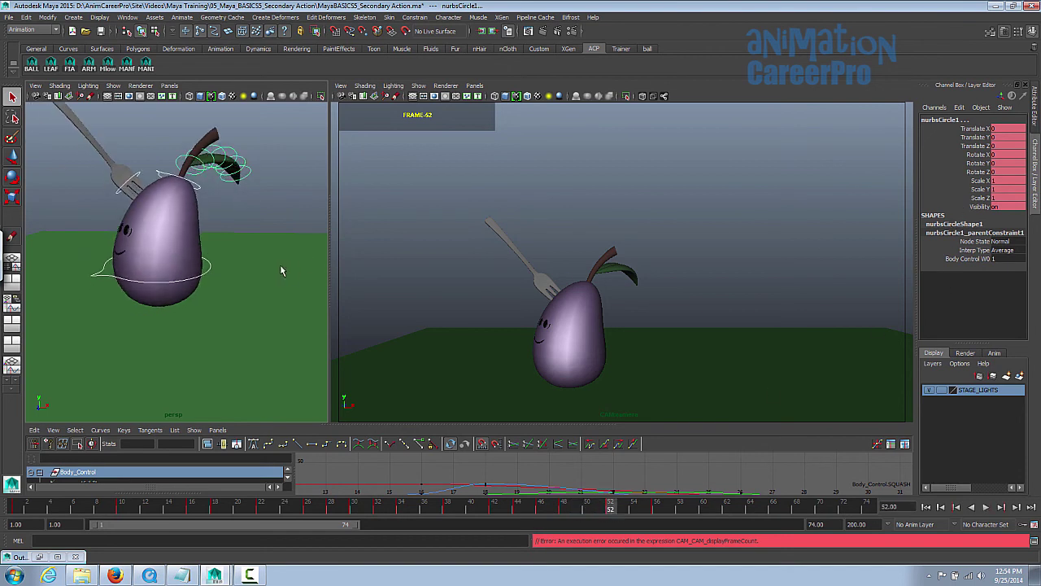
pyautogui.click(214, 267)
pyautogui.click(209, 270)
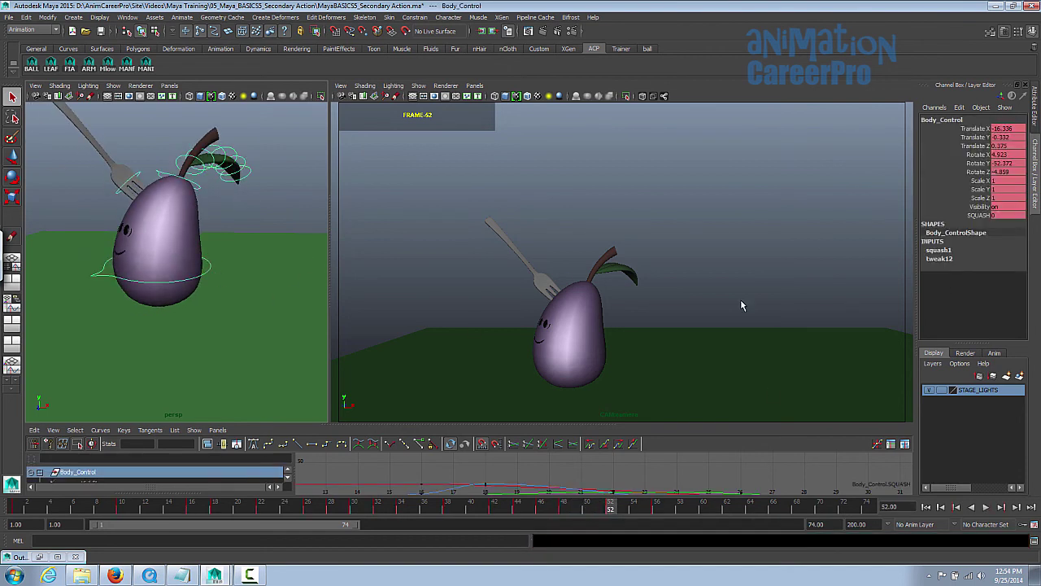
pyautogui.click(973, 215)
pyautogui.moveTo(774, 256)
pyautogui.mouseDown(button='middle')
pyautogui.moveTo(744, 252)
pyautogui.moveTo(765, 254)
pyautogui.mouseUp(button='middle')
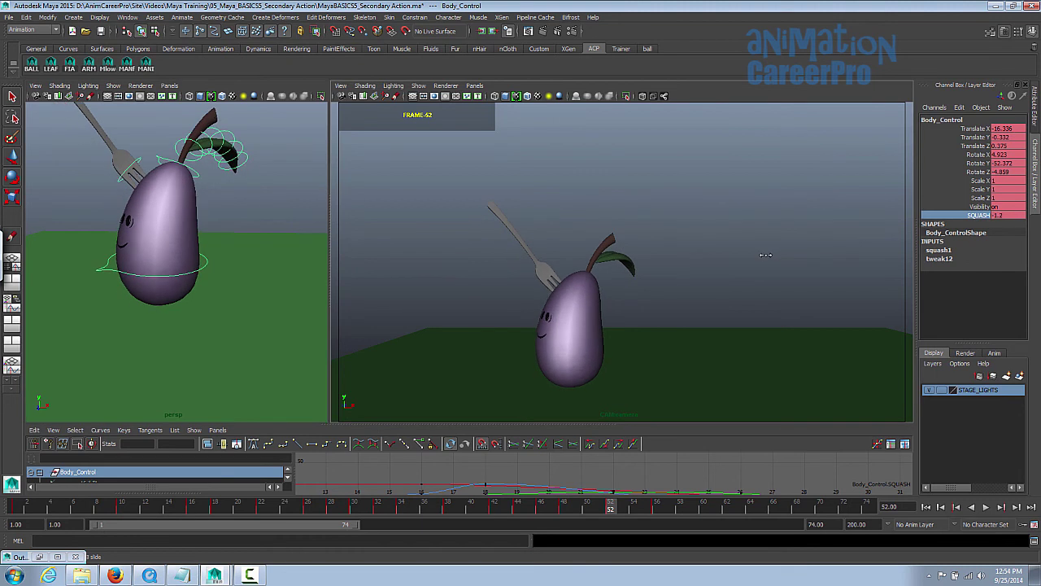
pyautogui.press('s')
pyautogui.moveTo(611, 506); pyautogui.dragTo(461, 509)
pyautogui.click(983, 506)
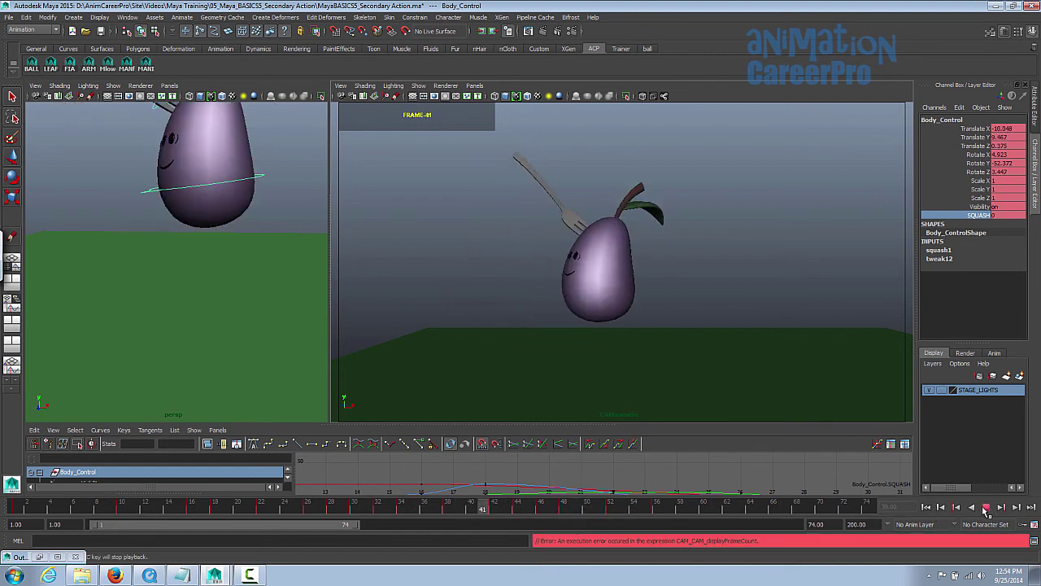
# Scrub through the second jump's landing to frame 60 and return to frame 1.
pyautogui.press('Escape')
pyautogui.moveTo(539, 505); pyautogui.dragTo(659, 509)
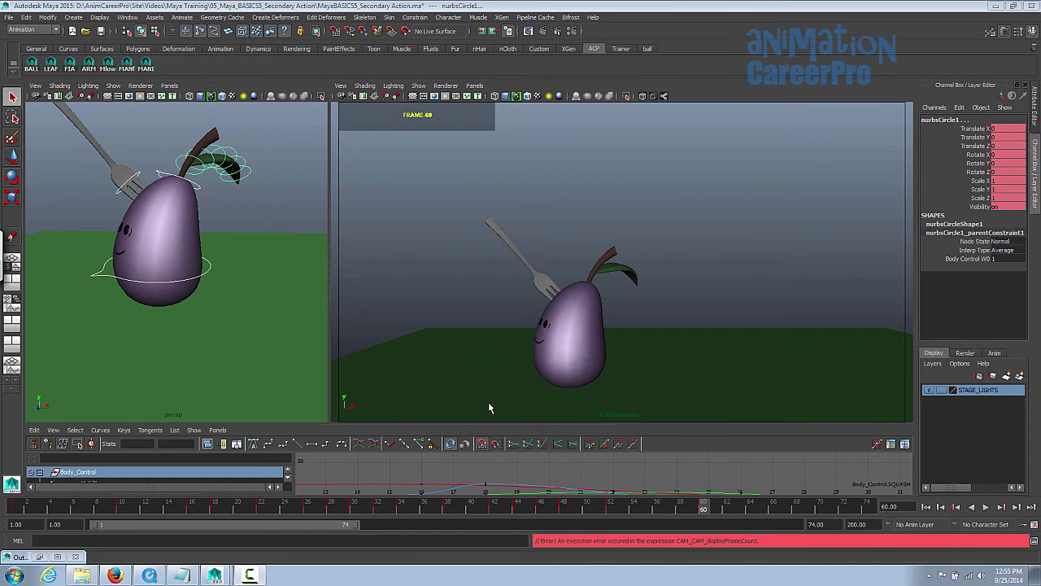
pyautogui.click(926, 507)
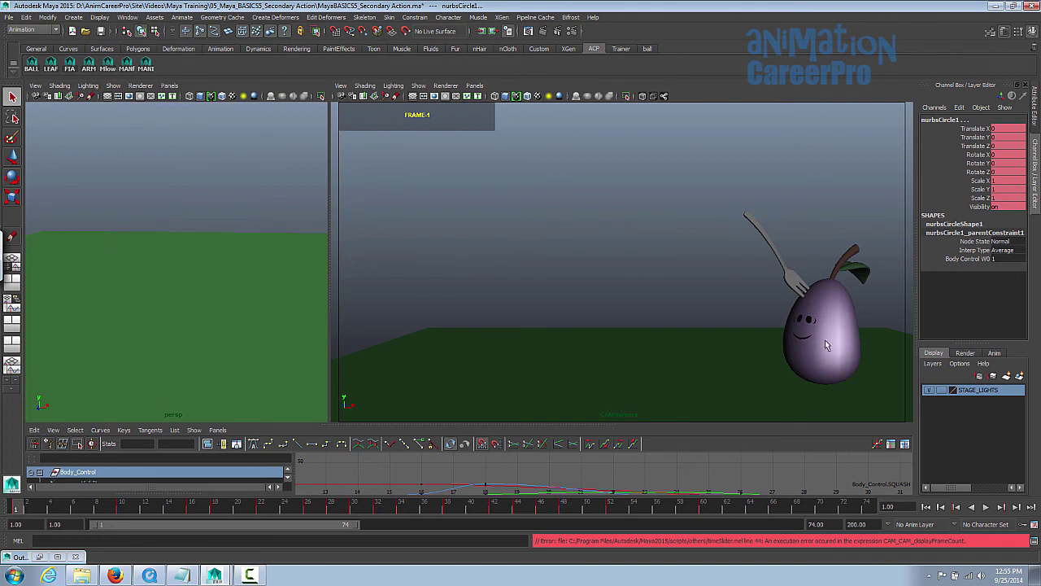
# Select Body_Control at frame 1, enlarge the Graph Editor, and try turning the character to about -56.129 Rotate Y.
pyautogui.keyDown('alt'); pyautogui.moveTo(301, 319); pyautogui.dragTo(302, 318); pyautogui.keyUp('alt')
pyautogui.click(222, 269)
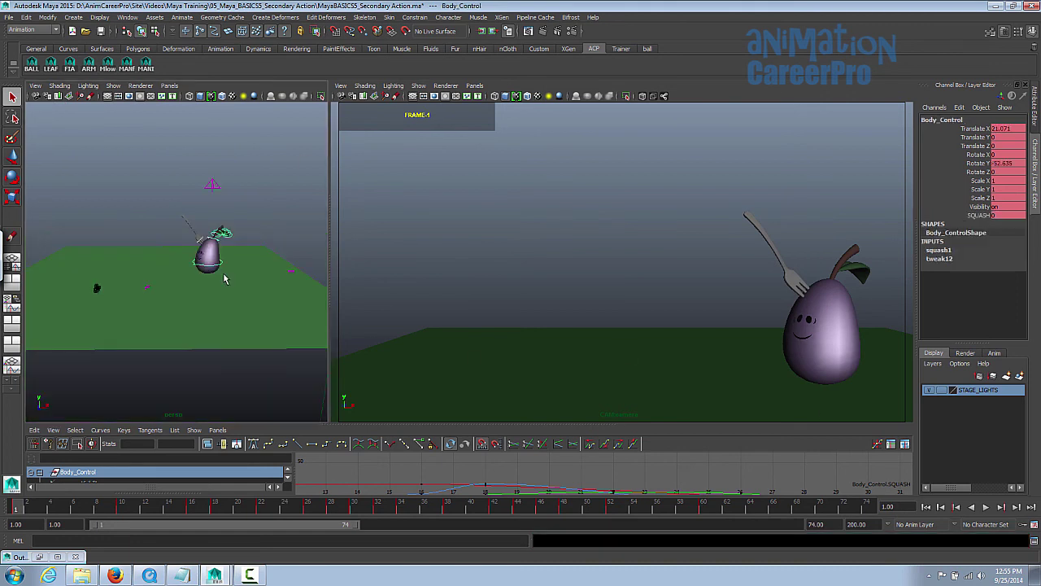
pyautogui.keyDown('alt'); pyautogui.moveTo(226, 295); pyautogui.dragTo(245, 299, button='right'); pyautogui.keyUp('alt')
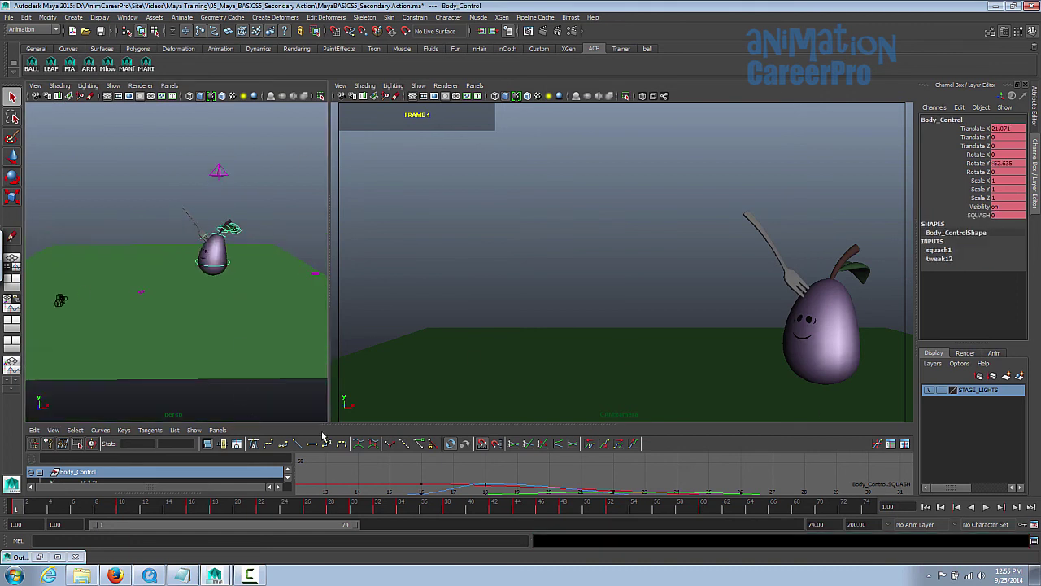
pyautogui.moveTo(343, 423); pyautogui.dragTo(367, 322)
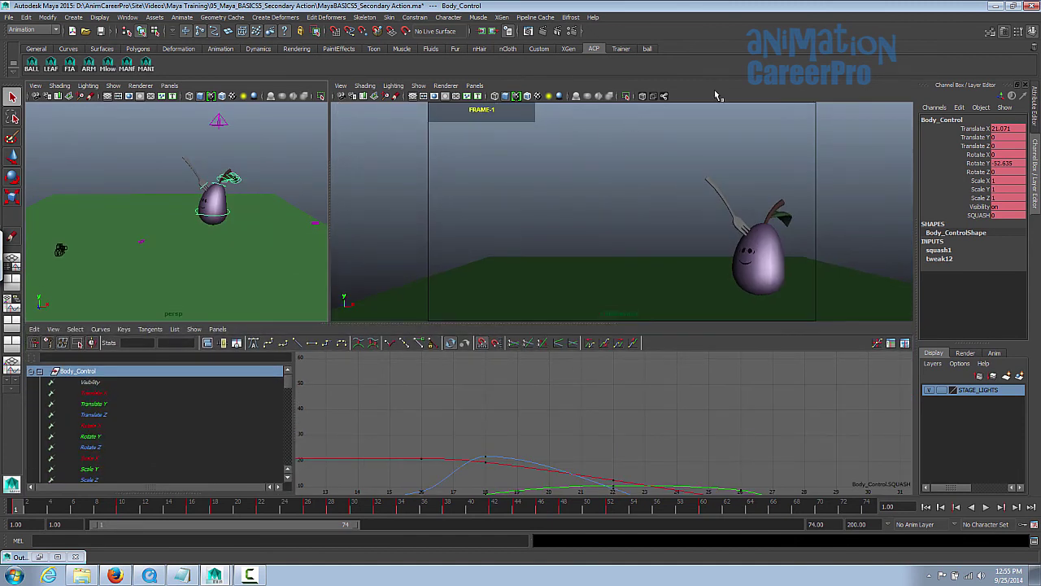
pyautogui.press('e')
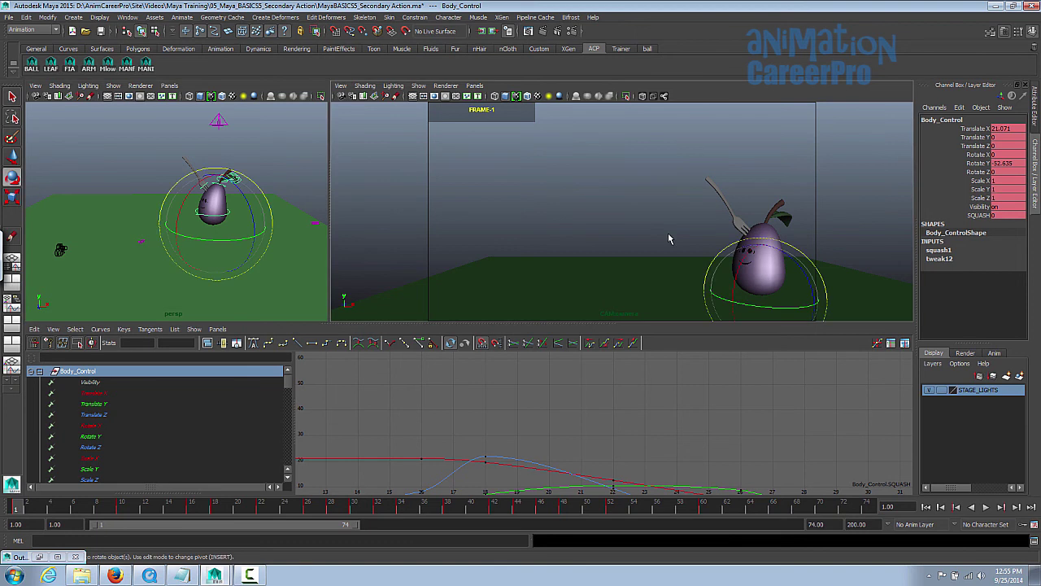
pyautogui.moveTo(769, 309)
pyautogui.mouseDown()
pyautogui.moveTo(777, 306)
pyautogui.moveTo(766, 305)
pyautogui.mouseUp()
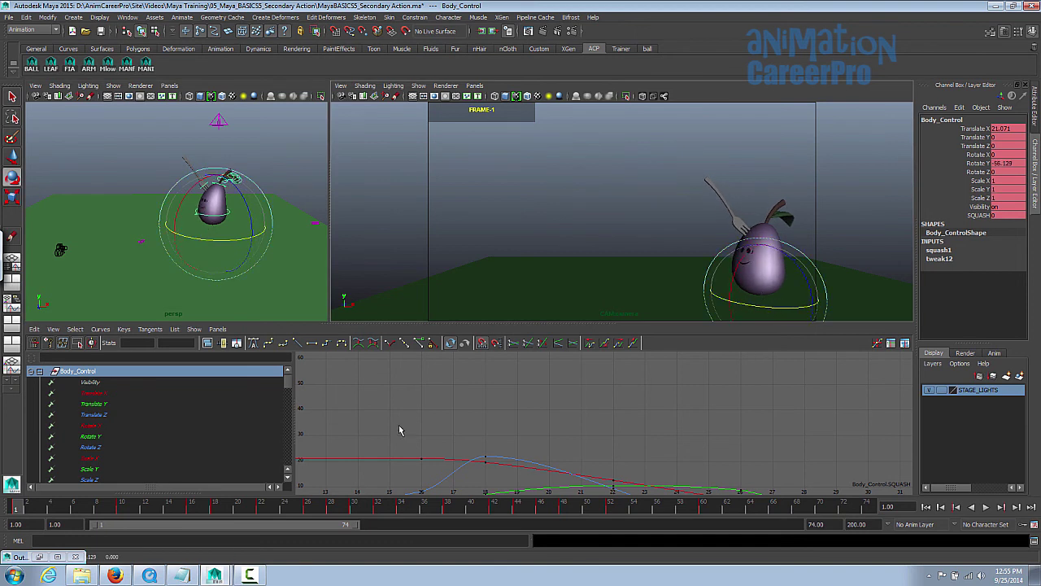
# Raise Body_Control's Rotate Y key at frame 60 to about -29 and delete the curve's keys between frames 1 and 60.
pyautogui.click(96, 437)
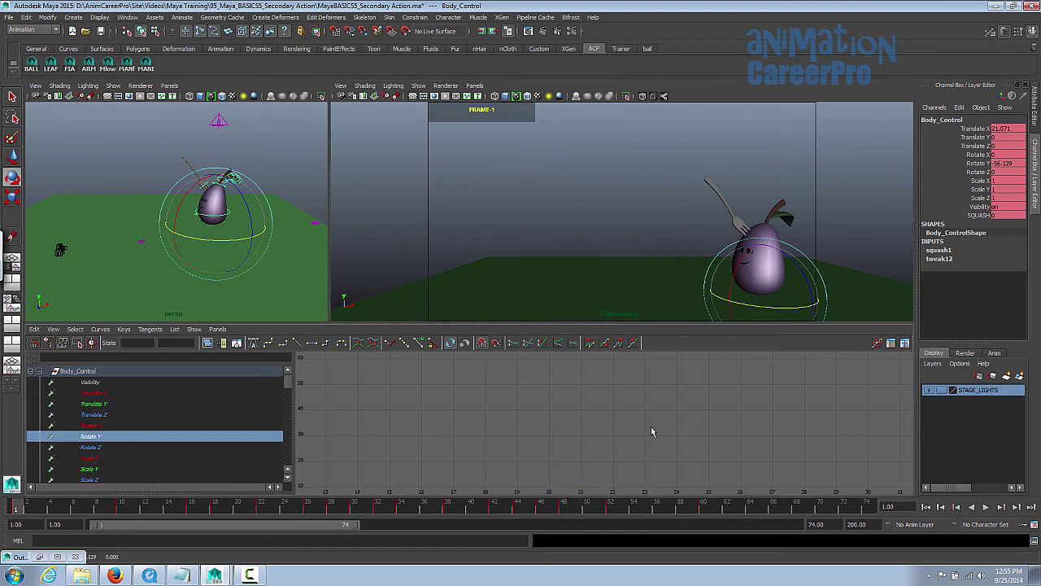
pyautogui.keyDown('alt'); pyautogui.moveTo(675, 423); pyautogui.dragTo(667, 422, button='middle'); pyautogui.keyUp('alt')
pyautogui.press('f')
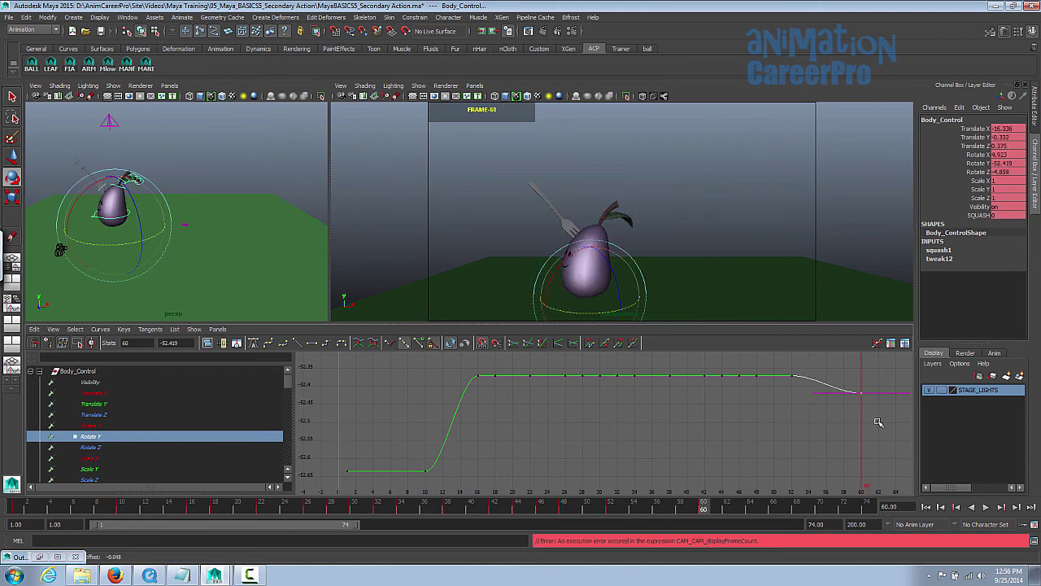
pyautogui.keyDown('alt'); pyautogui.keyDown('shift'); pyautogui.moveTo(884, 417); pyautogui.dragTo(866, 444, button='right'); pyautogui.keyUp('shift'); pyautogui.keyUp('alt')
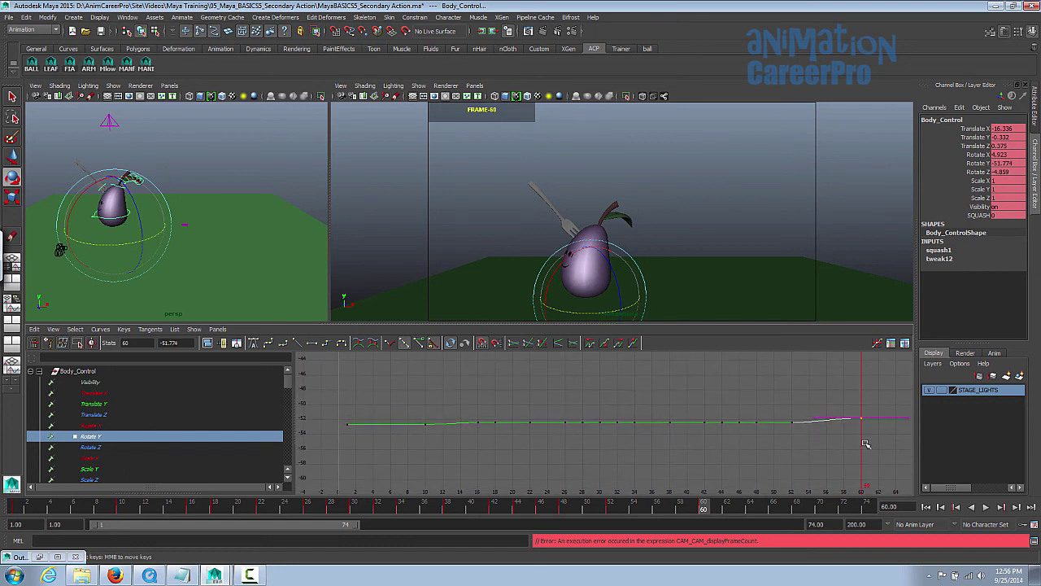
pyautogui.keyDown('shift'); pyautogui.moveTo(864, 446); pyautogui.dragTo(874, 374, button='middle'); pyautogui.keyUp('shift')
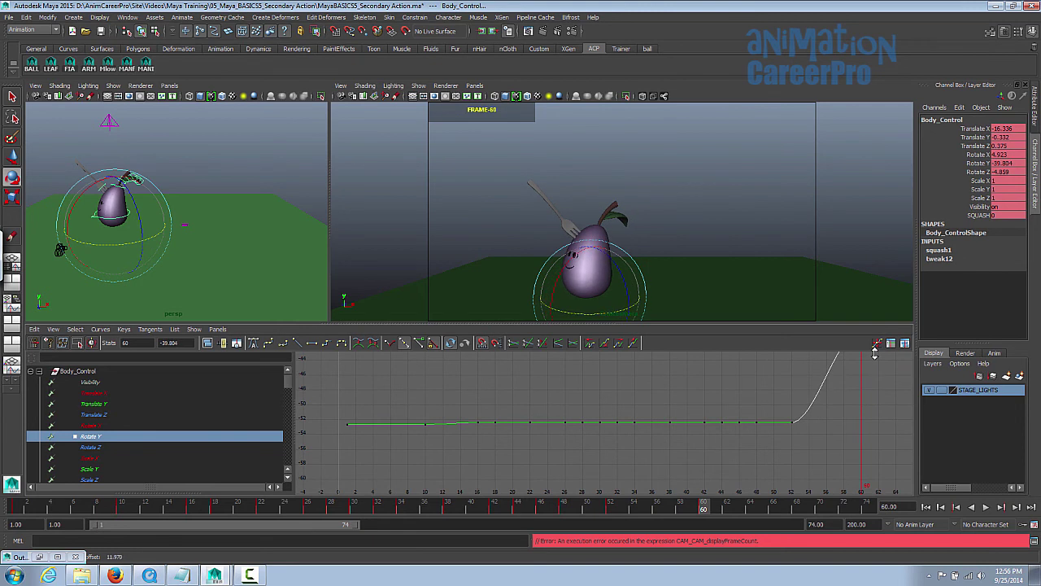
pyautogui.keyDown('alt'); pyautogui.keyDown('shift'); pyautogui.moveTo(875, 383); pyautogui.dragTo(875, 408, button='right'); pyautogui.keyUp('shift'); pyautogui.keyUp('alt')
pyautogui.keyDown('shift'); pyautogui.moveTo(873, 441); pyautogui.dragTo(876, 411, button='middle'); pyautogui.keyUp('shift')
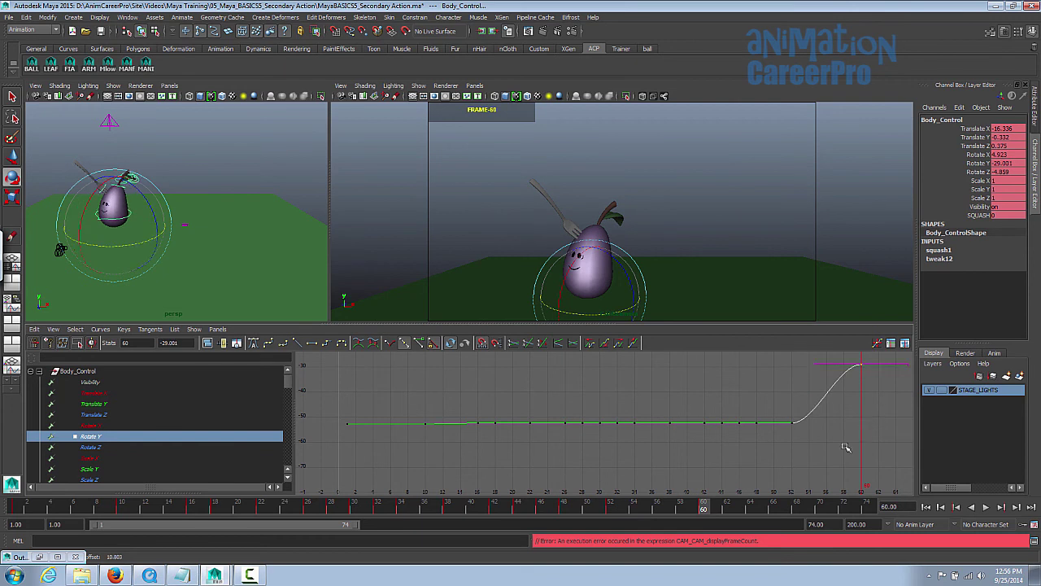
pyautogui.moveTo(417, 397); pyautogui.dragTo(803, 466)
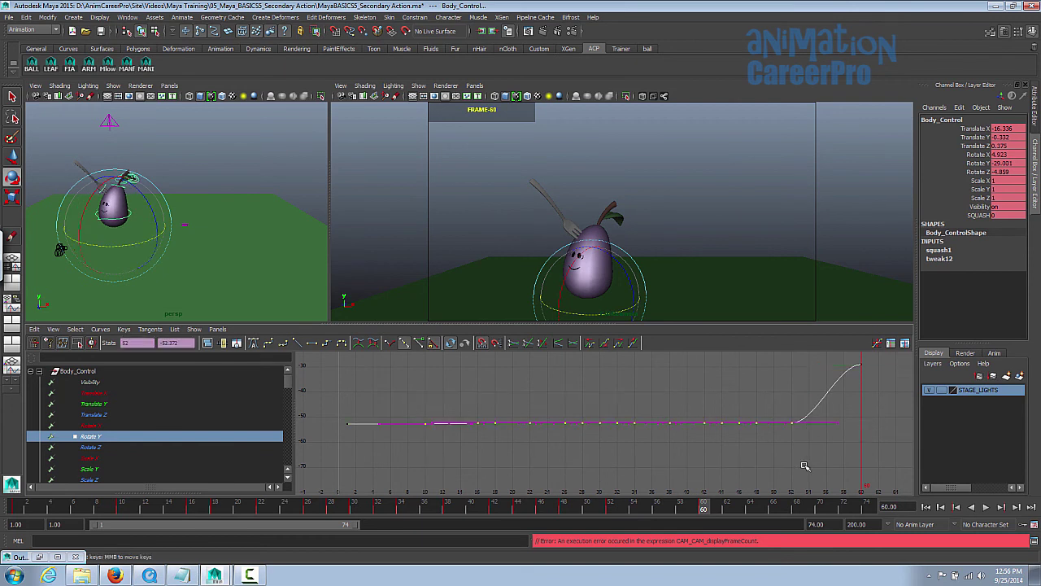
pyautogui.press('Delete')
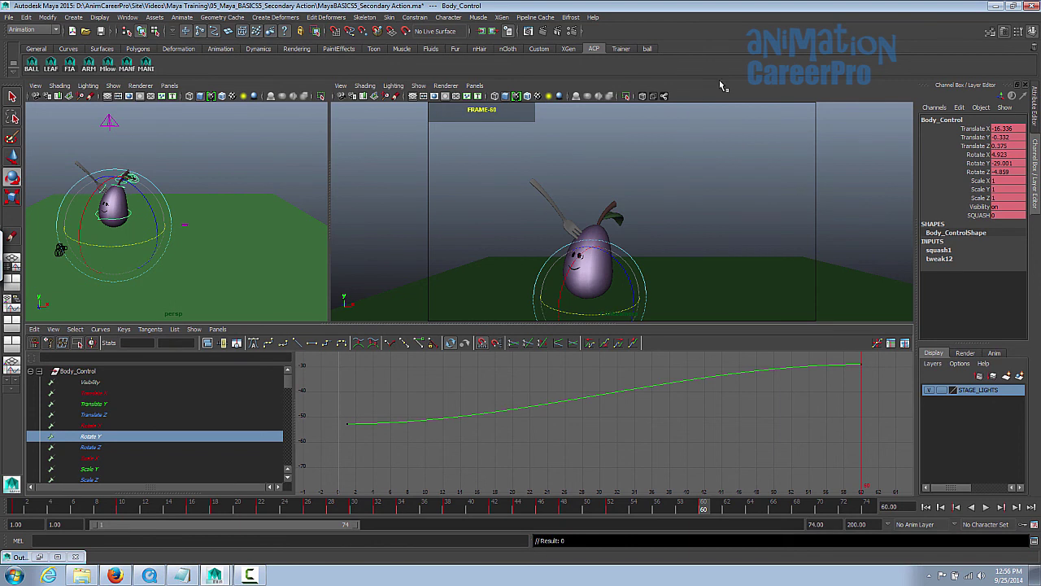
# Play back both jumps in the maximized camera view to examine the character's gradual turn.
pyautogui.hotkey('alt', 'v')
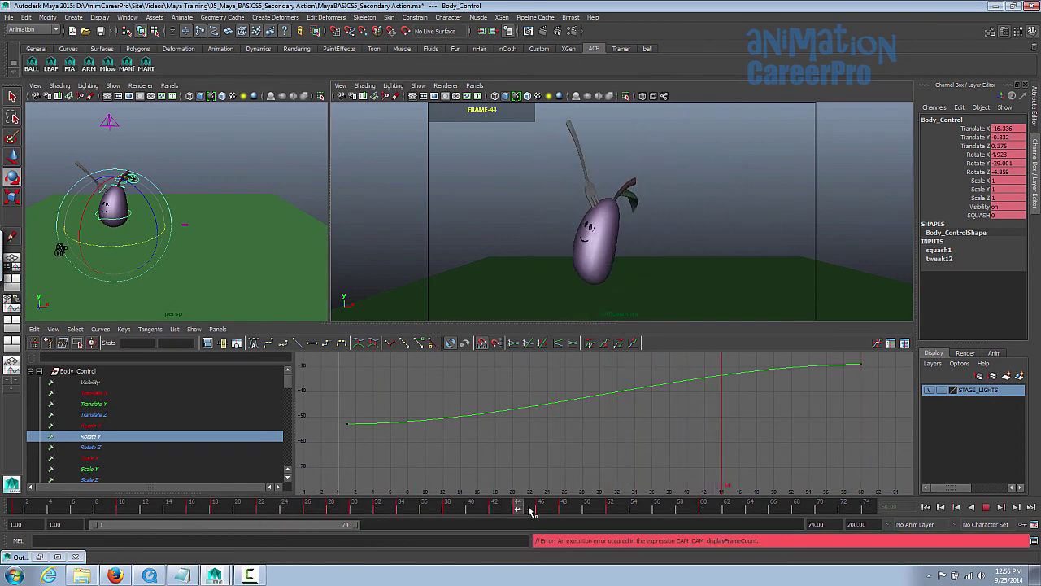
pyautogui.hotkey('alt', 'v')
pyautogui.keyDown('alt'); pyautogui.moveTo(270, 177); pyautogui.dragTo(250, 239); pyautogui.keyUp('alt')
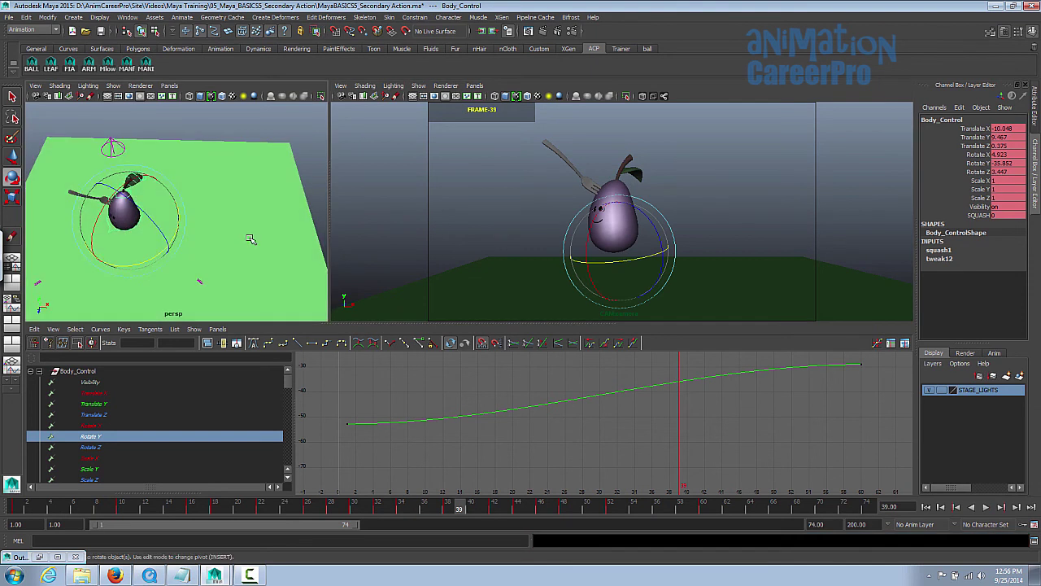
pyautogui.press('space')
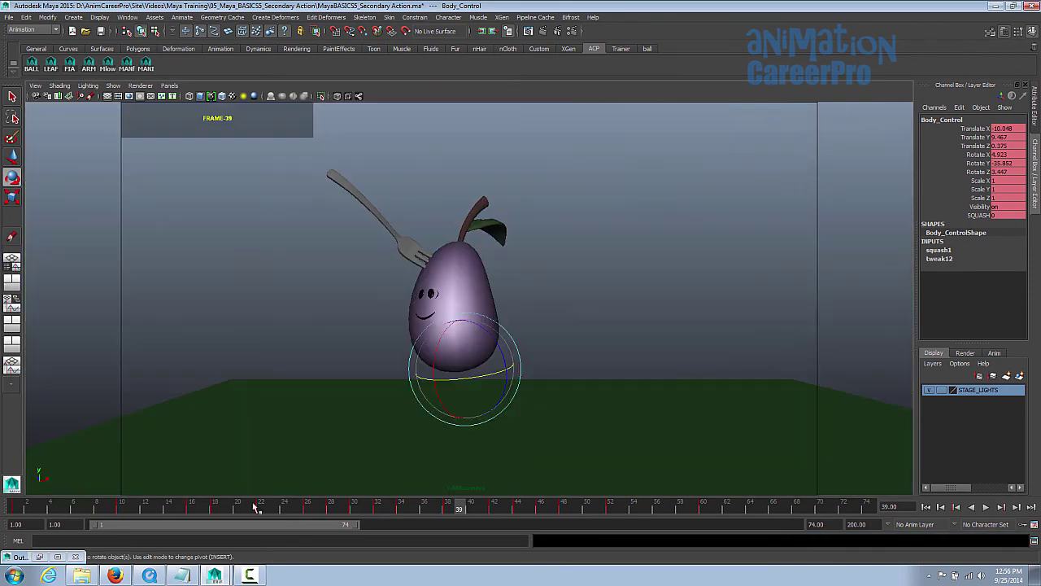
pyautogui.click(17, 507)
pyautogui.click(984, 506)
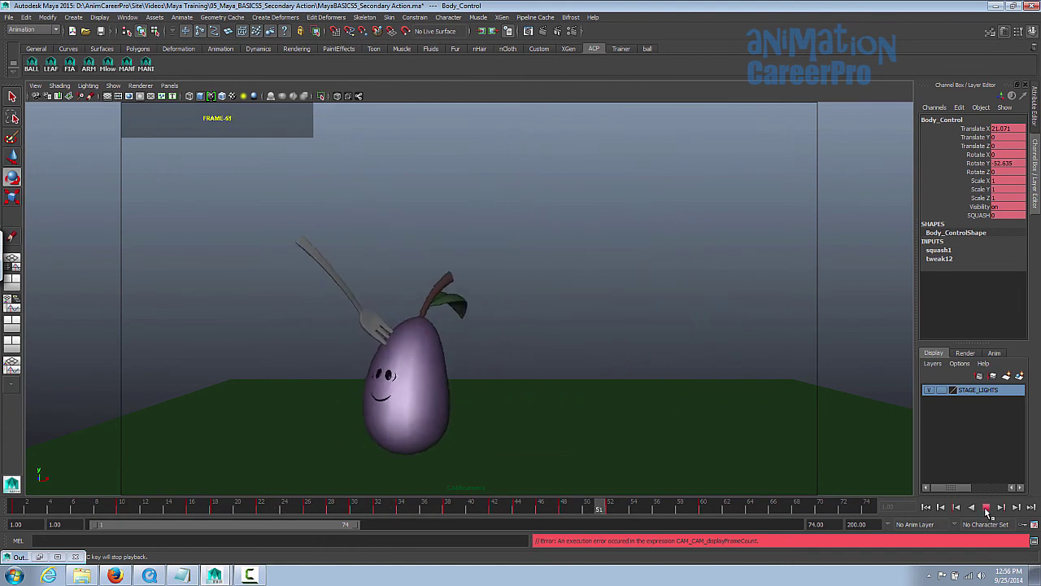
pyautogui.click(987, 507)
pyautogui.click(942, 507)
pyautogui.click(986, 506)
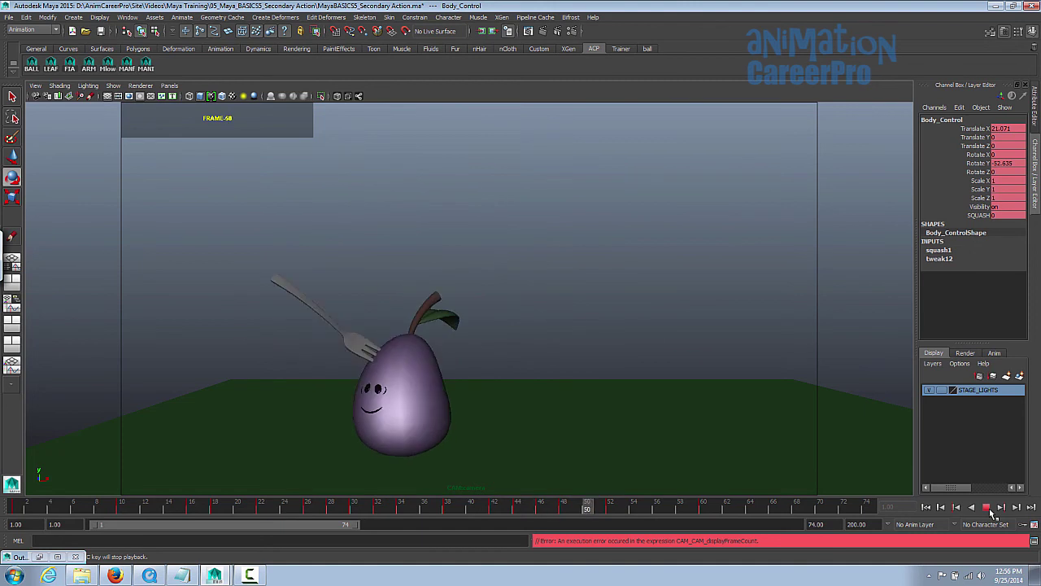
pyautogui.click(987, 507)
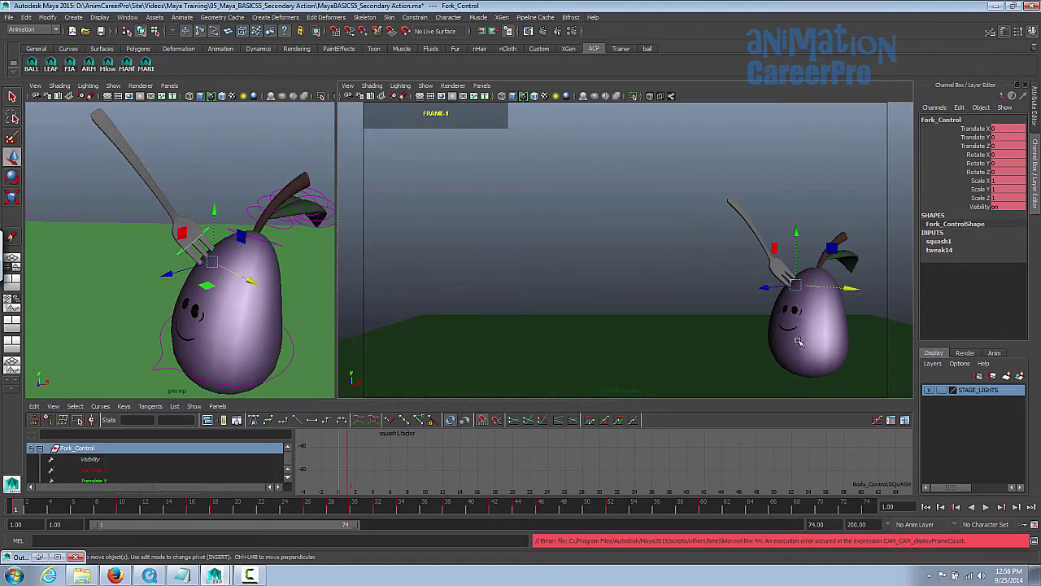
# Select Body_Control, enlarge the Graph Editor, and frame its Translate Y curve over both jumps.
pyautogui.keyDown('alt'); pyautogui.moveTo(289, 363); pyautogui.dragTo(306, 346); pyautogui.keyUp('alt')
pyautogui.click(298, 350)
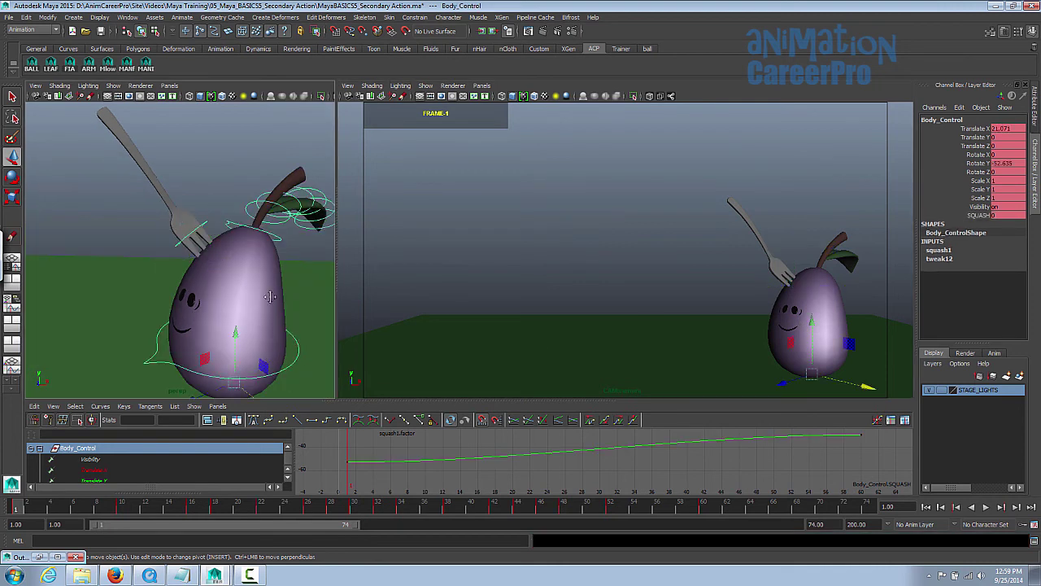
pyautogui.keyDown('alt'); pyautogui.moveTo(270, 297); pyautogui.dragTo(242, 242, button='middle'); pyautogui.keyUp('alt')
pyautogui.moveTo(370, 399); pyautogui.dragTo(398, 287)
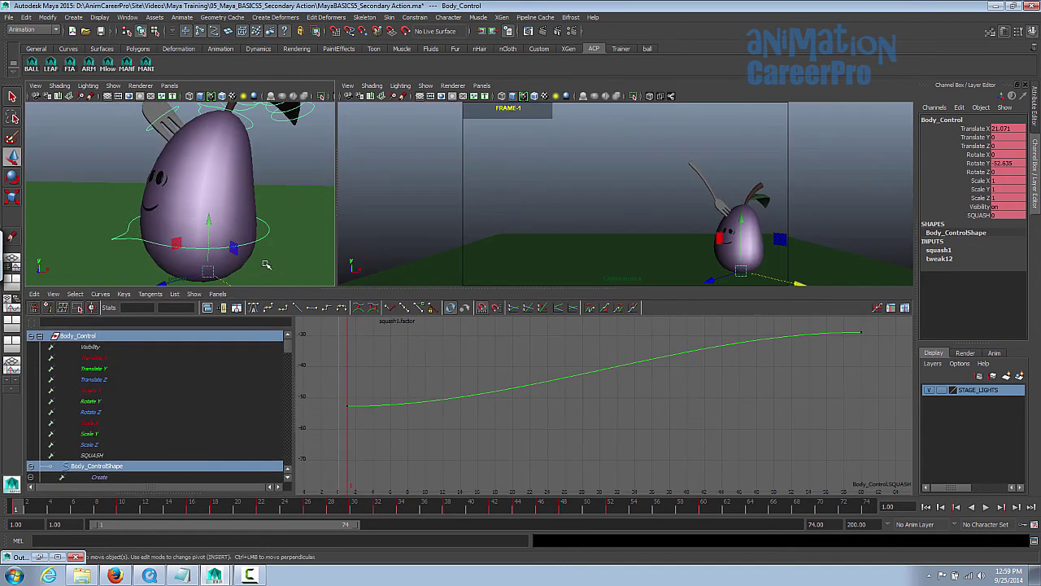
pyautogui.click(104, 368)
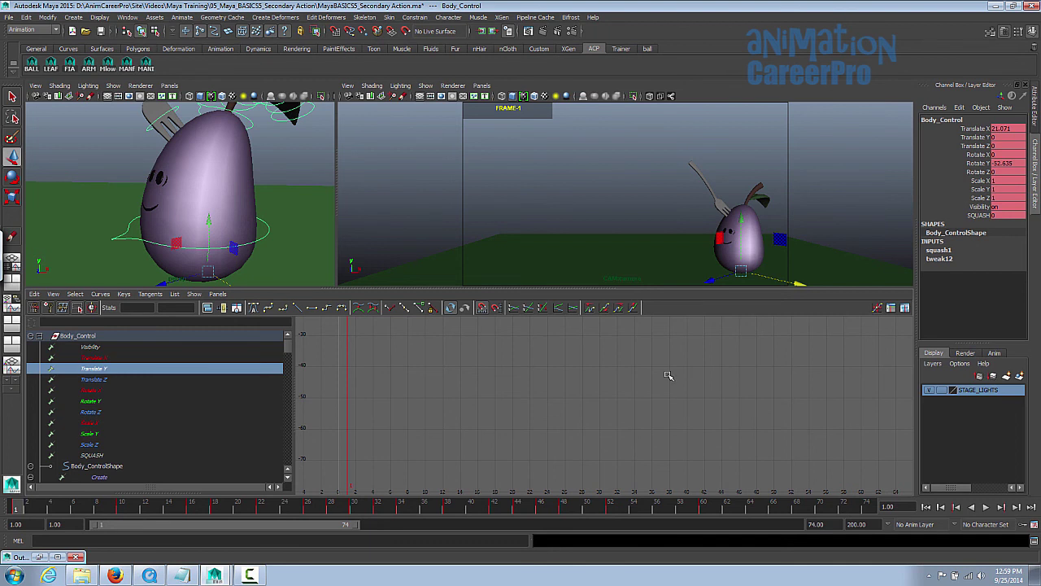
pyautogui.press('f')
pyautogui.scroll(6, 752, 423)
pyautogui.keyDown('alt'); pyautogui.moveTo(752, 426); pyautogui.dragTo(787, 431, button='middle'); pyautogui.keyUp('alt')
pyautogui.click(746, 90)
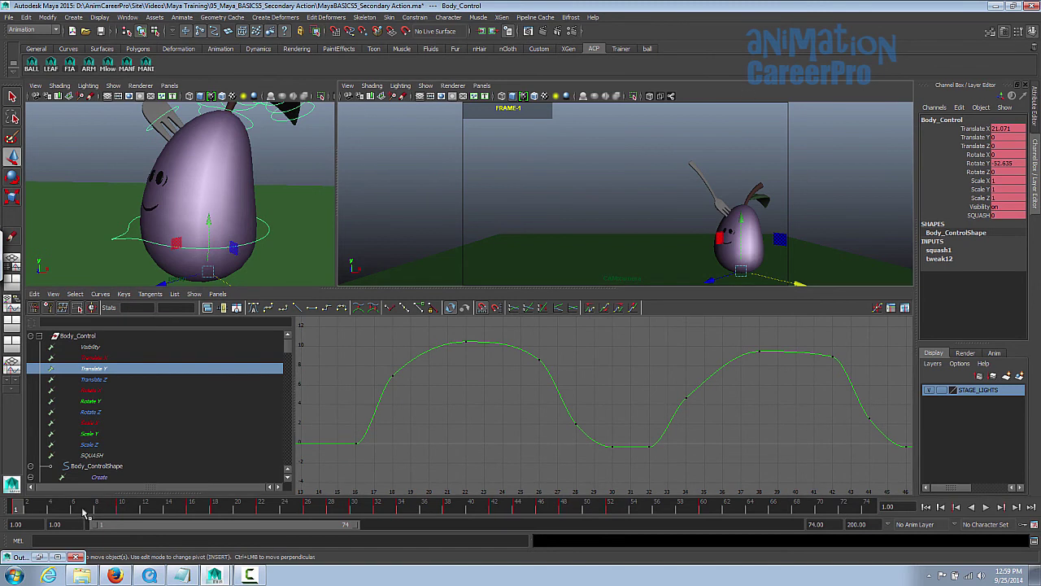
# Break the tangents of Body_Control's Translate Y key at frame 16 and steepen its outgoing side upward for a faster takeoff.
pyautogui.hotkey('alt', 'v')
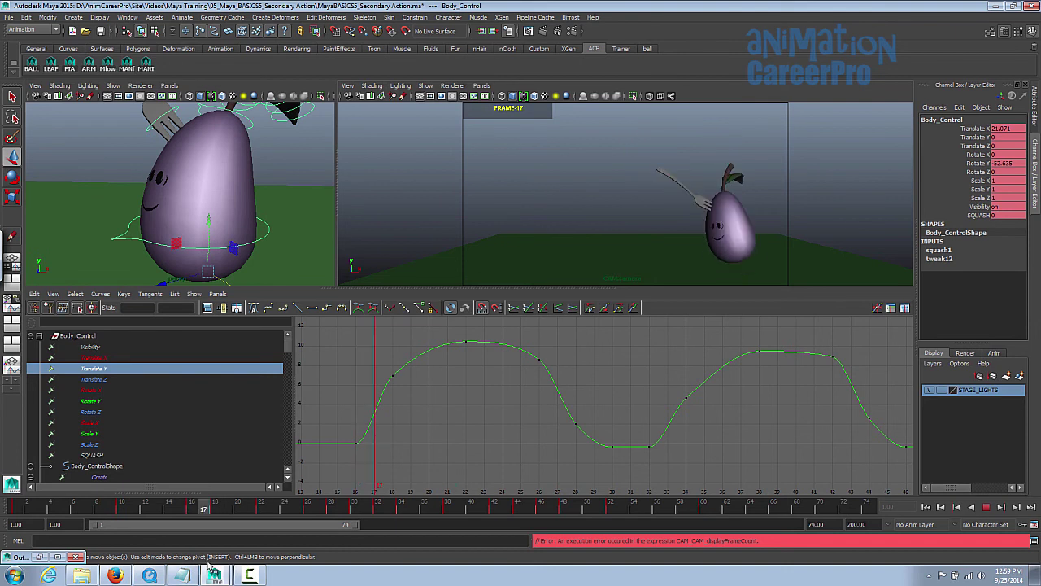
pyautogui.hotkey('alt', 'v')
pyautogui.moveTo(373, 460); pyautogui.dragTo(374, 461)
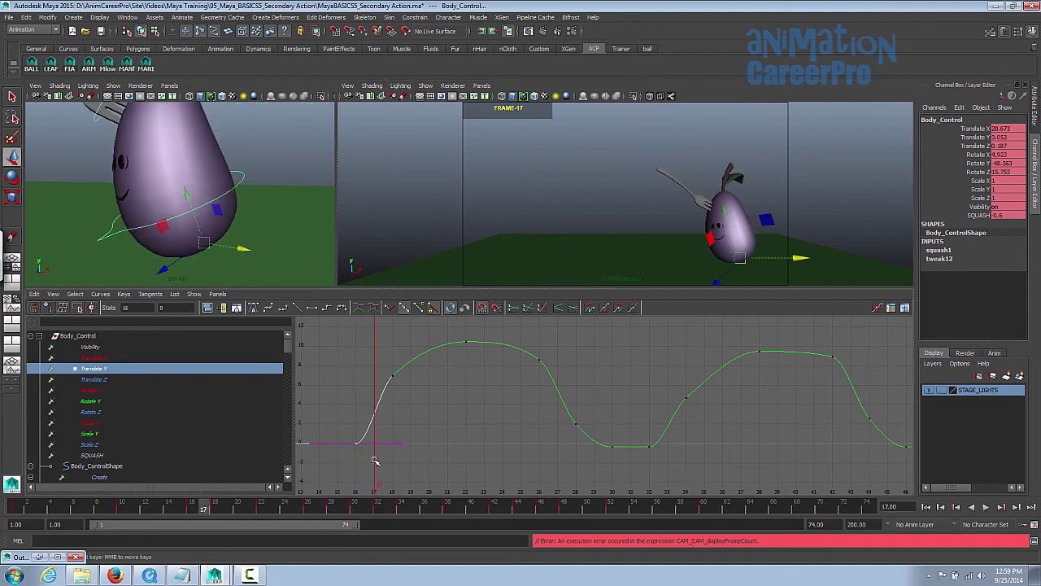
pyautogui.click(390, 313)
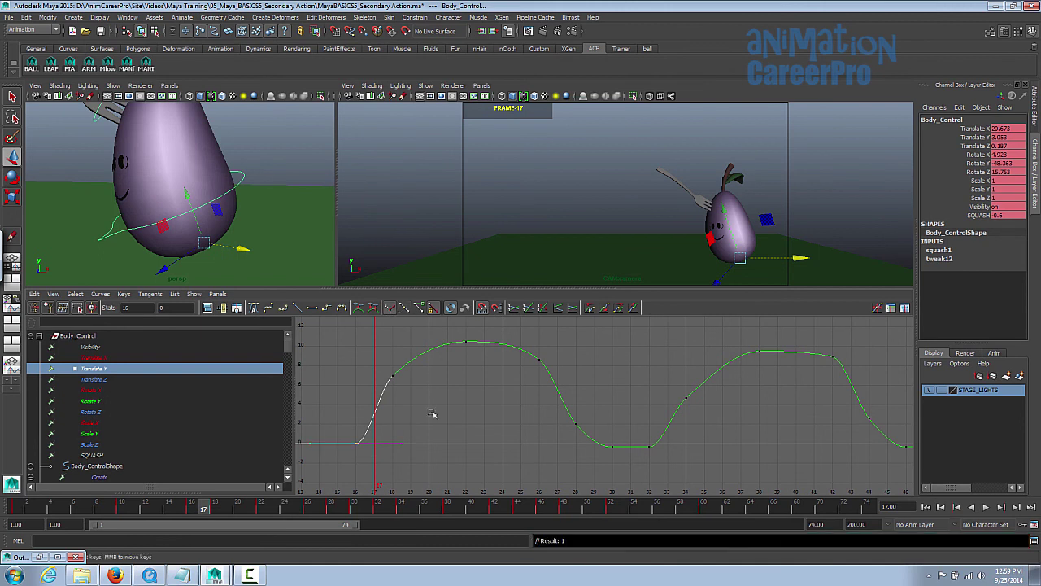
pyautogui.moveTo(421, 465); pyautogui.dragTo(437, 466)
pyautogui.moveTo(431, 451); pyautogui.dragTo(411, 421, button='middle')
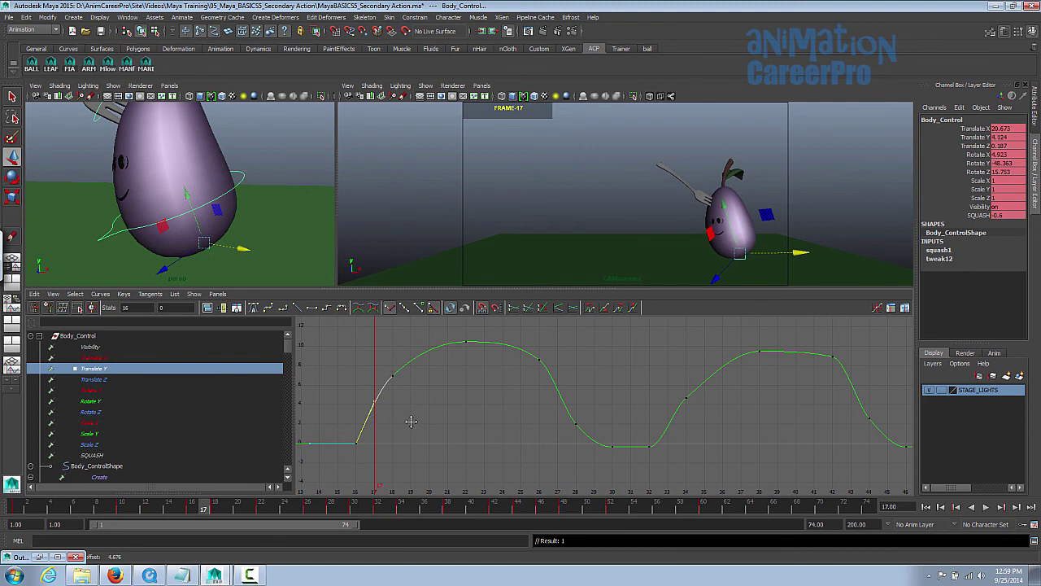
pyautogui.middleClick(659, 251)
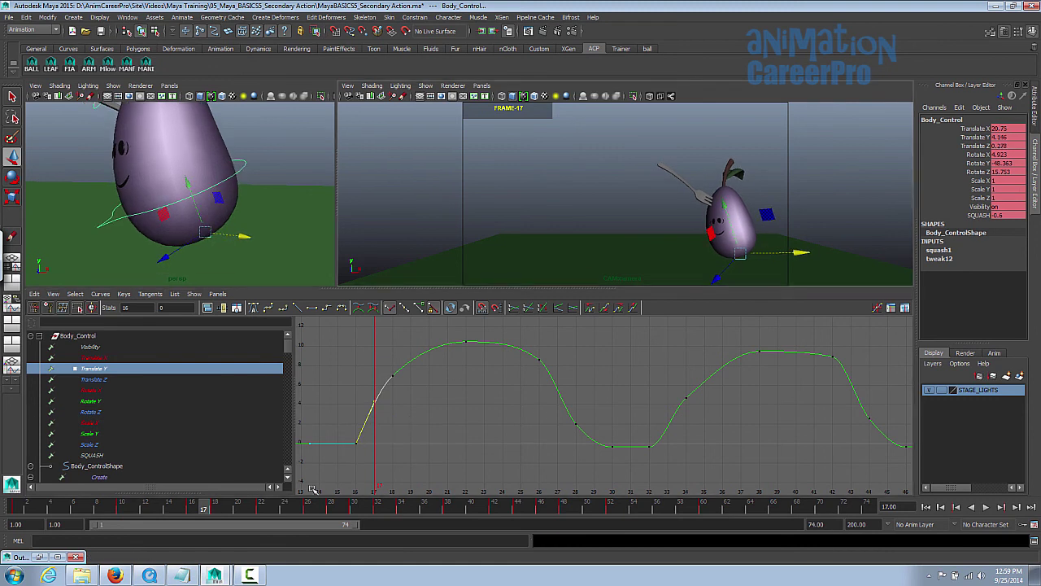
pyautogui.moveTo(203, 511)
pyautogui.mouseDown()
pyautogui.moveTo(174, 513)
pyautogui.moveTo(220, 508)
pyautogui.moveTo(198, 511)
pyautogui.moveTo(209, 519)
pyautogui.mouseUp()
# Break the tangents of Body_Control's SQUASH key at frame 16, steepen its outgoing side downward, and scrub to frame 22.
pyautogui.click(172, 458)
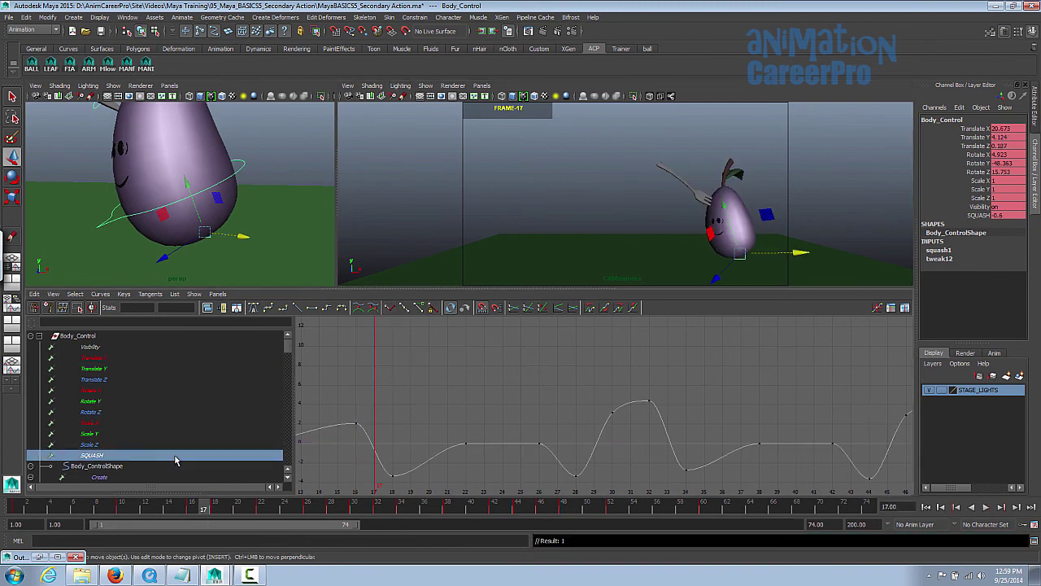
pyautogui.keyDown('alt'); pyautogui.moveTo(385, 431); pyautogui.dragTo(436, 395, button='middle'); pyautogui.keyUp('alt')
pyautogui.moveTo(391, 388); pyautogui.dragTo(428, 412)
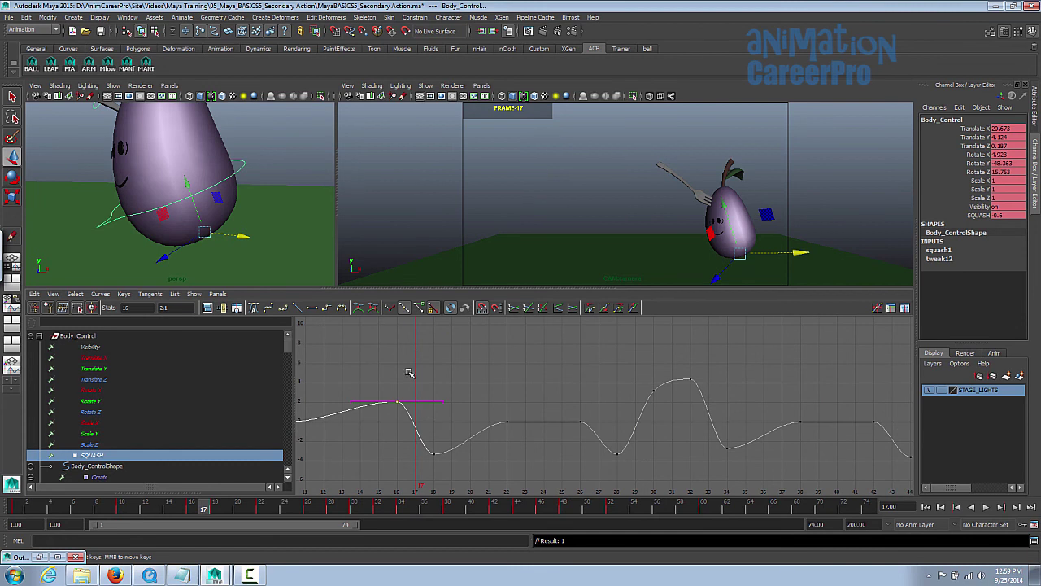
pyautogui.click(394, 308)
pyautogui.moveTo(470, 396); pyautogui.dragTo(452, 447, button='middle')
pyautogui.moveTo(201, 508); pyautogui.dragTo(260, 509)
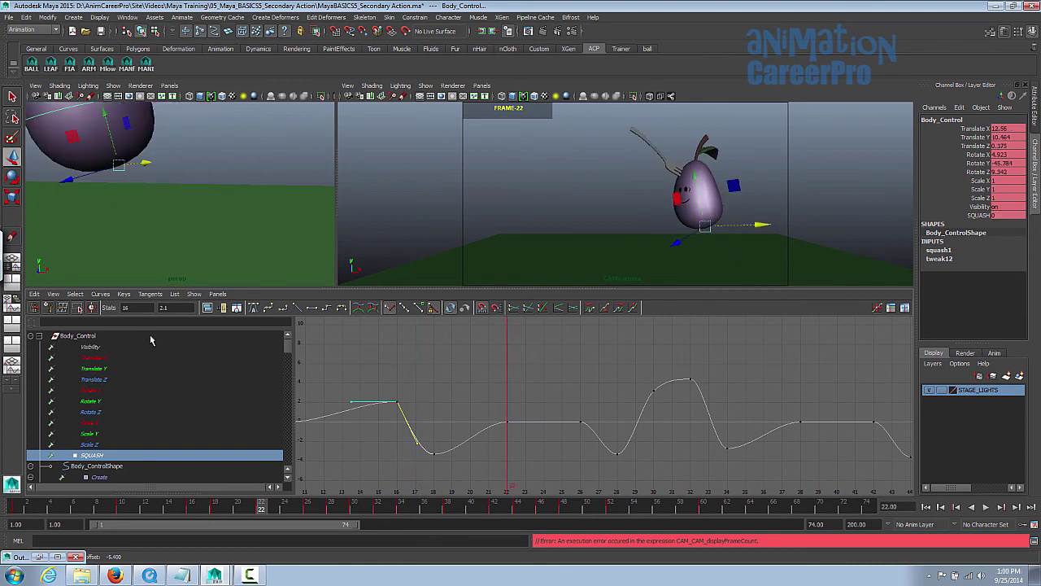
# Steepen the tangent of Body_Control's Translate Y key at frame 28 for a faster fall into the first landing.
pyautogui.click(137, 372)
pyautogui.keyDown('alt'); pyautogui.moveTo(464, 385); pyautogui.dragTo(465, 399, button='middle'); pyautogui.keyUp('alt')
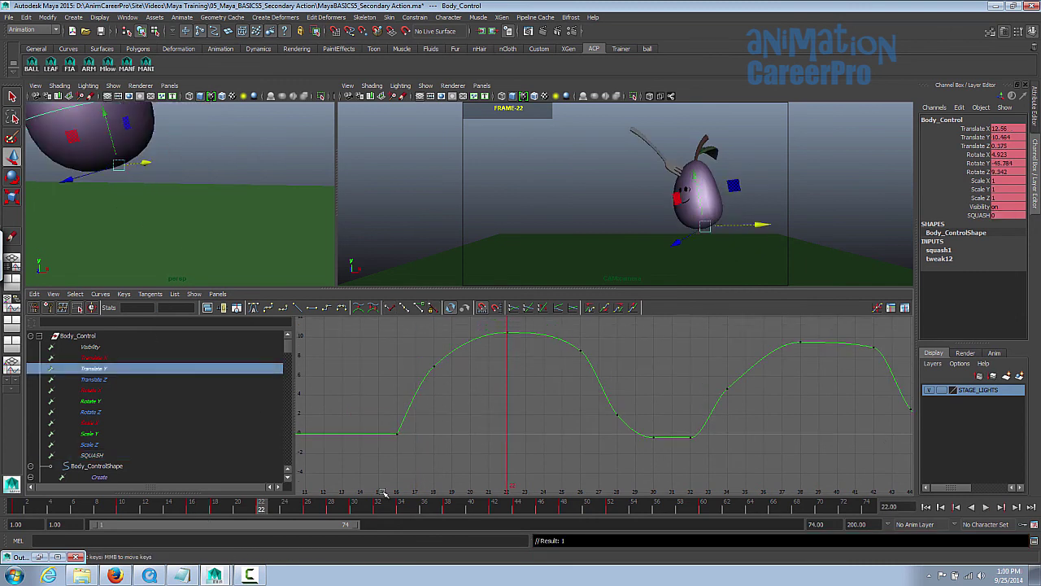
pyautogui.moveTo(262, 509); pyautogui.dragTo(331, 509)
pyautogui.moveTo(604, 419); pyautogui.dragTo(631, 460)
pyautogui.moveTo(629, 457); pyautogui.dragTo(629, 462, button='middle')
pyautogui.moveTo(626, 466); pyautogui.dragTo(626, 469, button='middle')
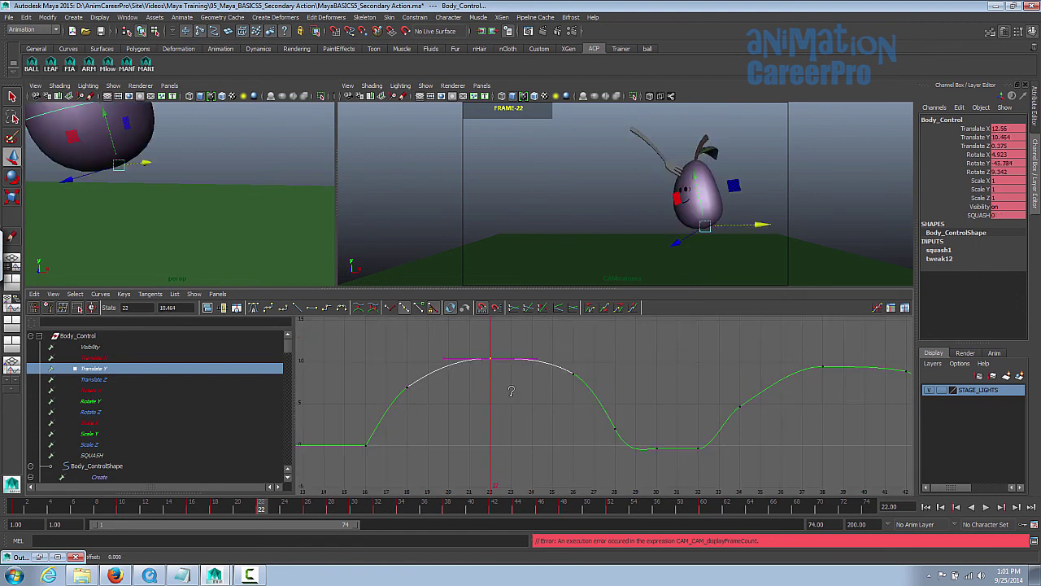
# Raise Body_Control's Translate Y key at frame 22 to about 11.6 for a higher first jump, and scrub to frame 27.
pyautogui.keyDown('shift'); pyautogui.moveTo(514, 395); pyautogui.dragTo(516, 384, button='middle'); pyautogui.keyUp('shift')
pyautogui.click(516, 344)
pyautogui.moveTo(584, 392); pyautogui.dragTo(584, 392)
pyautogui.moveTo(393, 371); pyautogui.dragTo(477, 411)
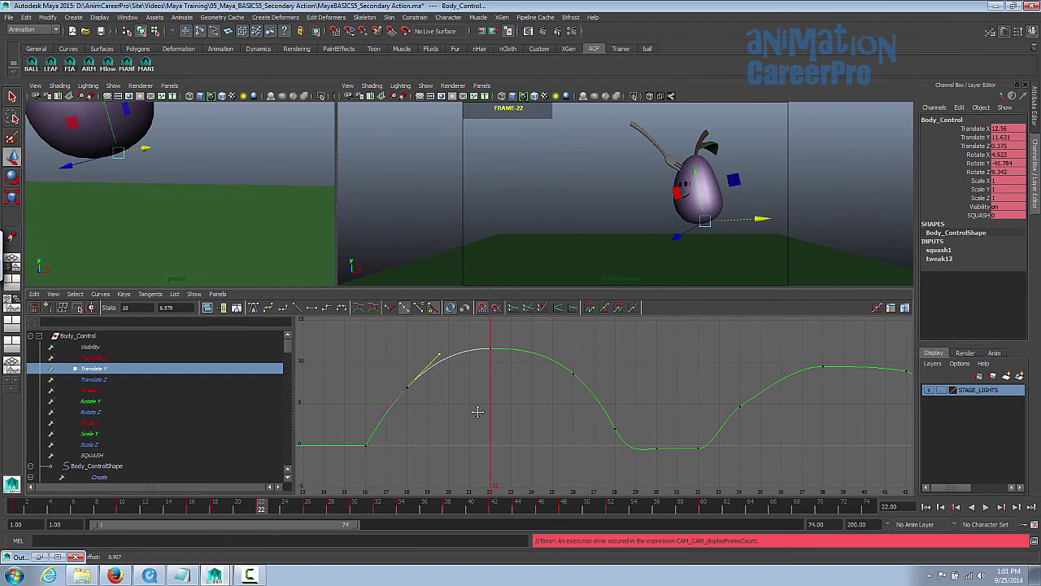
pyautogui.click(318, 507)
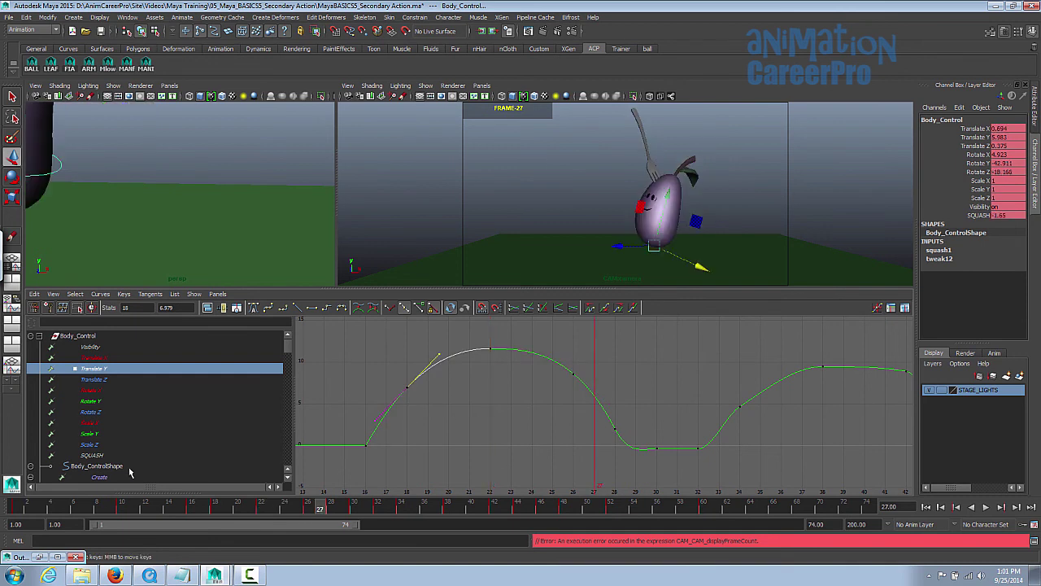
# Give Body_Control's SQUASH keys at frames 22 and 26 spline tangents, and lower its Translate Y key at frame 28 to about 1.2.
pyautogui.keyDown('ctrl'); pyautogui.click(123, 457); pyautogui.keyUp('ctrl')
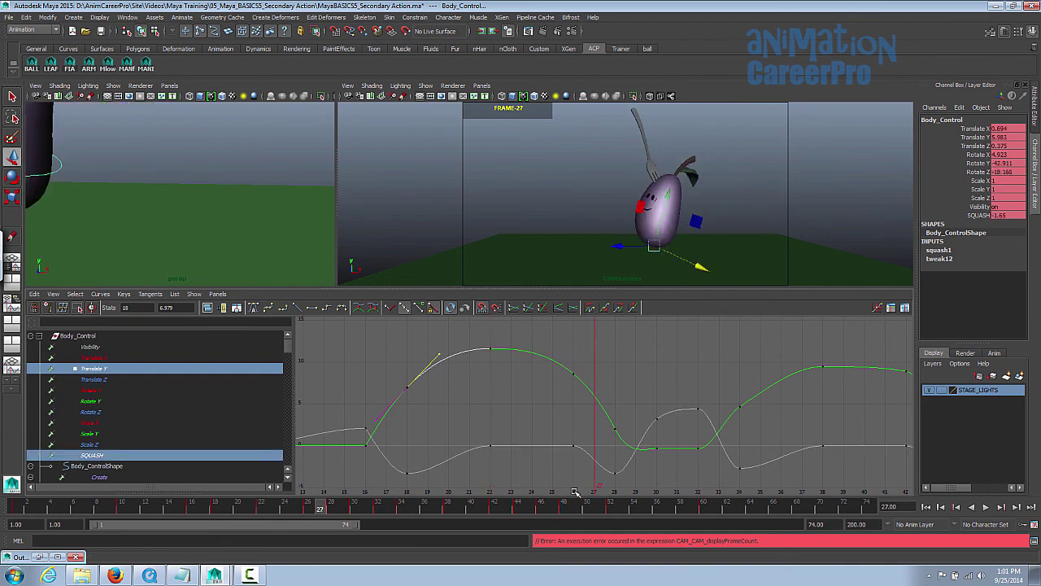
pyautogui.keyDown('alt'); pyautogui.moveTo(575, 459); pyautogui.dragTo(570, 437, button='middle'); pyautogui.keyUp('alt')
pyautogui.keyDown('alt'); pyautogui.moveTo(570, 437); pyautogui.dragTo(579, 437, button='right'); pyautogui.keyUp('alt')
pyautogui.moveTo(498, 404); pyautogui.dragTo(459, 402)
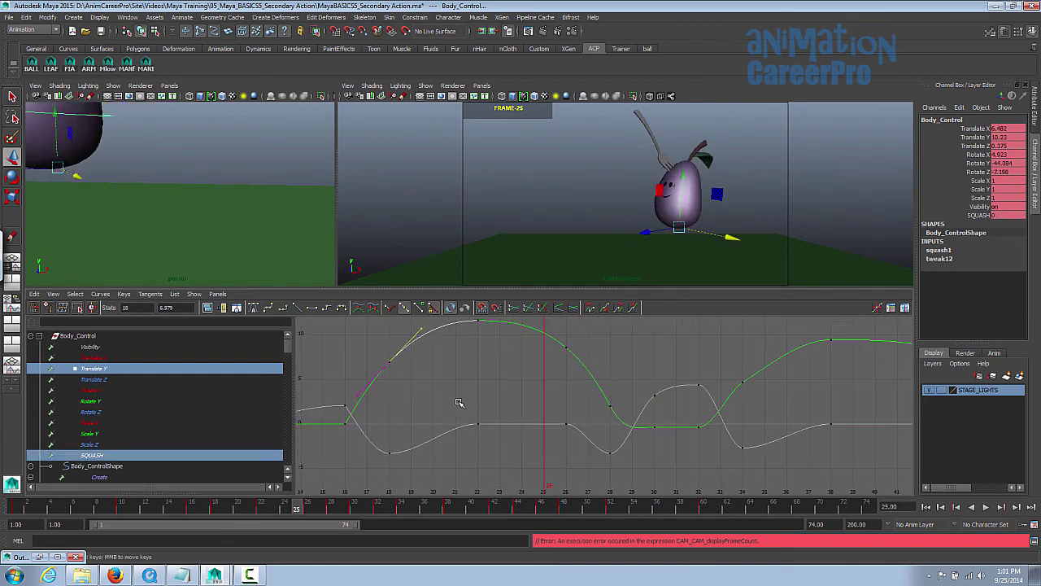
pyautogui.moveTo(569, 448); pyautogui.dragTo(576, 450)
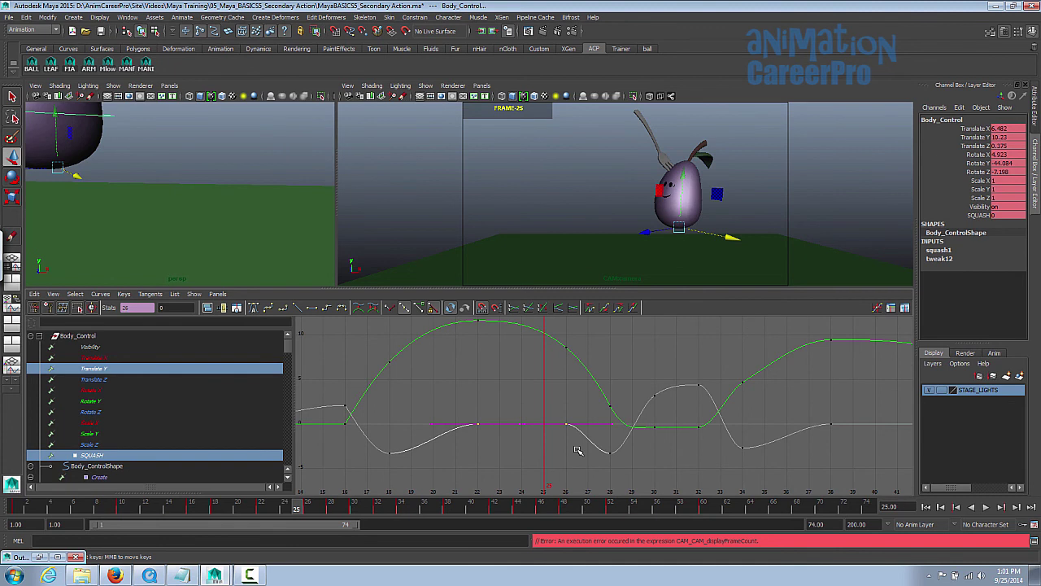
pyautogui.click(269, 309)
pyautogui.moveTo(287, 510); pyautogui.dragTo(351, 523)
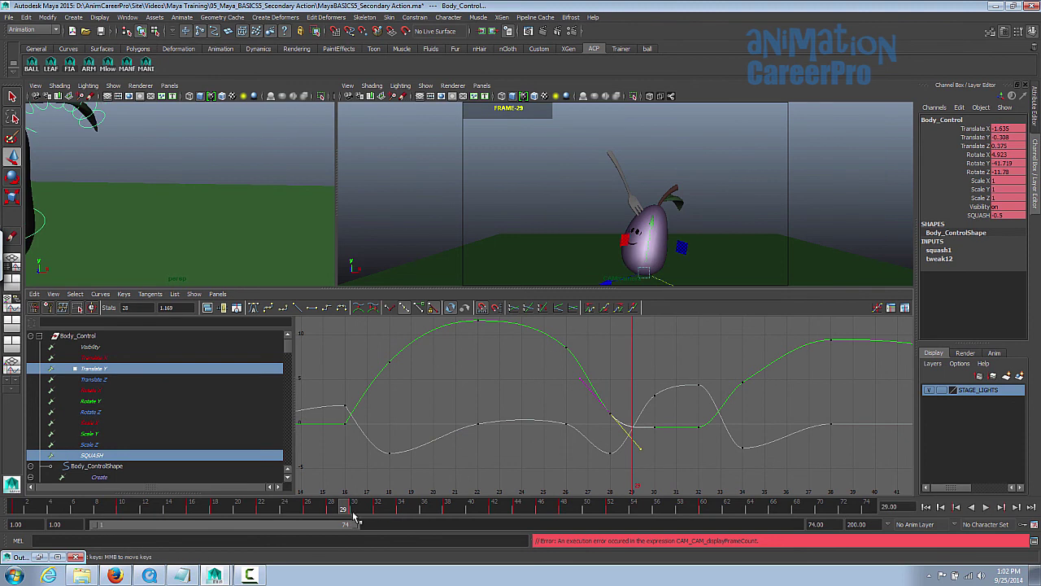
# Break the tangents of Body_Control's Translate Y key at frame 32 and steepen its outgoing side upward for the second takeoff.
pyautogui.hotkey('alt', 'v')
pyautogui.moveTo(286, 522); pyautogui.dragTo(392, 523)
pyautogui.keyDown('alt'); pyautogui.moveTo(680, 418); pyautogui.dragTo(603, 413, button='middle'); pyautogui.keyUp('alt')
pyautogui.moveTo(605, 412); pyautogui.dragTo(680, 433)
pyautogui.click(389, 308)
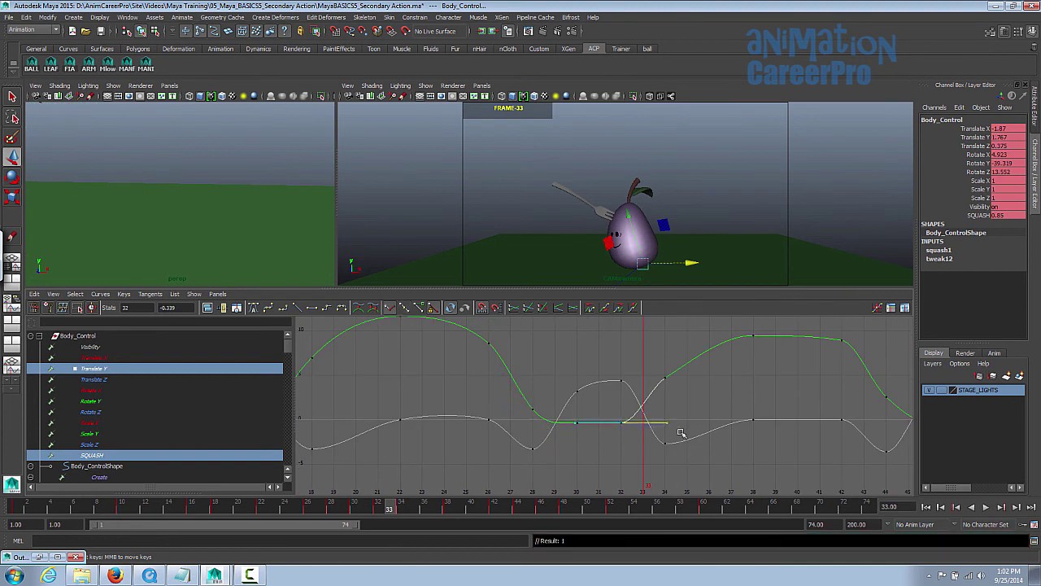
pyautogui.moveTo(680, 433); pyautogui.dragTo(637, 397, button='middle')
# Raise Body_Control's Translate Y keys at frames 34 and 38, taking the second jump's peak to about 11.1.
pyautogui.moveTo(658, 373); pyautogui.dragTo(683, 401)
pyautogui.moveTo(391, 513); pyautogui.dragTo(401, 511)
pyautogui.keyDown('shift'); pyautogui.moveTo(675, 421); pyautogui.dragTo(675, 403, button='middle'); pyautogui.keyUp('shift')
pyautogui.keyDown('alt'); pyautogui.moveTo(741, 362); pyautogui.dragTo(714, 392, button='middle'); pyautogui.keyUp('alt')
pyautogui.moveTo(712, 353); pyautogui.dragTo(757, 405)
pyautogui.keyDown('shift'); pyautogui.moveTo(757, 404); pyautogui.dragTo(757, 390, button='middle'); pyautogui.keyUp('shift')
# Try repositioning Body_Control's Translate Y key at frame 42, and undo the change.
pyautogui.moveTo(640, 379); pyautogui.dragTo(660, 399)
pyautogui.keyDown('alt'); pyautogui.moveTo(814, 402); pyautogui.dragTo(753, 393, button='middle'); pyautogui.keyUp('alt')
pyautogui.moveTo(739, 346); pyautogui.dragTo(781, 384)
pyautogui.keyDown('shift'); pyautogui.moveTo(780, 384); pyautogui.dragTo(754, 404, button='middle'); pyautogui.keyUp('shift')
pyautogui.hotkey('ctrl', 'z')
# Break the tangents of Body_Control's SQUASH key at frame 32, steepen its outgoing side downward, and play back the result.
pyautogui.keyDown('alt'); pyautogui.moveTo(665, 404); pyautogui.dragTo(611, 414, button='right'); pyautogui.keyUp('alt')
pyautogui.hotkey('alt', 'v')
pyautogui.moveTo(439, 549); pyautogui.dragTo(389, 556)
pyautogui.keyDown('alt'); pyautogui.moveTo(585, 432); pyautogui.dragTo(655, 421, button='right'); pyautogui.keyUp('alt')
pyautogui.moveTo(552, 329); pyautogui.dragTo(566, 336)
pyautogui.click(390, 308)
pyautogui.moveTo(651, 367); pyautogui.dragTo(639, 401, button='middle')
pyautogui.hotkey('alt', 'v')
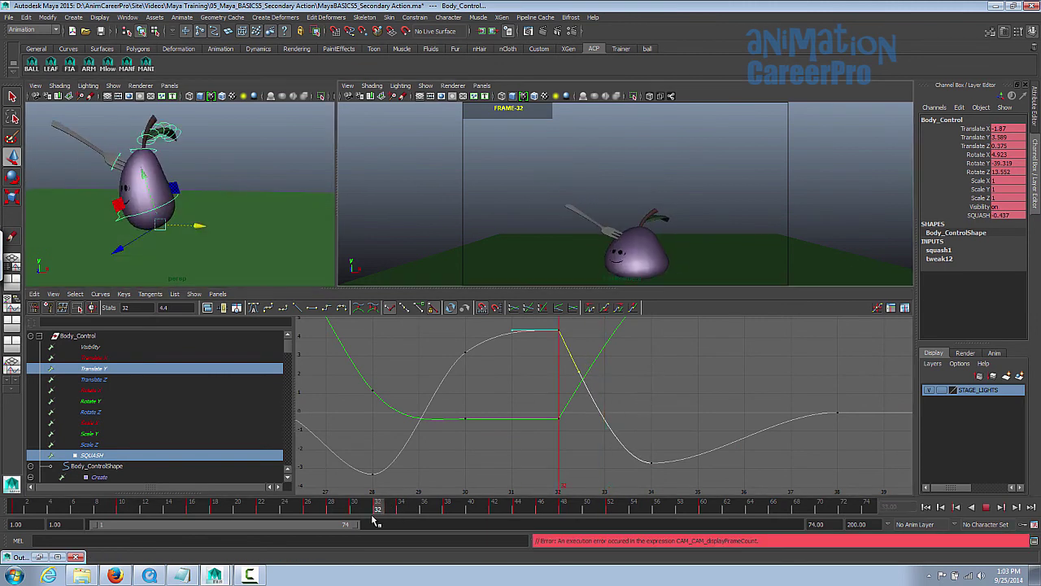
# Adjust the outgoing tangent of Body_Control's Translate Y key at frame 32 and replay the second takeoff.
pyautogui.press('Escape')
pyautogui.keyDown('alt'); pyautogui.keyDown('shift'); pyautogui.moveTo(582, 390); pyautogui.dragTo(572, 418, button='right'); pyautogui.keyUp('shift'); pyautogui.keyUp('alt')
pyautogui.moveTo(572, 418); pyautogui.dragTo(551, 406)
pyautogui.click(592, 380)
pyautogui.moveTo(602, 418); pyautogui.dragTo(601, 393, button='middle')
pyautogui.hotkey('alt', 'v')
# Tilt the tangents of Body_Control's SQUASH key at frame 34 upward so the stretch peaks just before that frame.
pyautogui.moveTo(377, 508); pyautogui.dragTo(437, 508)
pyautogui.keyDown('alt'); pyautogui.moveTo(690, 434); pyautogui.dragTo(650, 434, button='right'); pyautogui.keyUp('alt')
pyautogui.moveTo(584, 415); pyautogui.dragTo(605, 438)
pyautogui.click(639, 425)
pyautogui.moveTo(650, 464); pyautogui.dragTo(650, 443, button='middle')
# Give Body_Control's SQUASH keys at frames 38 and 42 spline tangents.
pyautogui.moveTo(405, 508); pyautogui.dragTo(447, 510)
pyautogui.keyDown('alt'); pyautogui.keyDown('shift'); pyautogui.moveTo(709, 399); pyautogui.dragTo(669, 395, button='right'); pyautogui.keyUp('shift'); pyautogui.keyUp('alt')
pyautogui.moveTo(664, 389); pyautogui.dragTo(761, 423)
pyautogui.click(269, 308)
# Raise Body_Control's SQUASH key at frame 38 to about 0.4 and lower the one at frame 42 to about -0.5.
pyautogui.keyDown('alt'); pyautogui.moveTo(610, 372); pyautogui.dragTo(649, 371, button='right'); pyautogui.keyUp('alt')
pyautogui.moveTo(651, 374); pyautogui.dragTo(692, 413)
pyautogui.moveTo(681, 396); pyautogui.dragTo(681, 390, button='middle')
pyautogui.moveTo(813, 379); pyautogui.dragTo(841, 407)
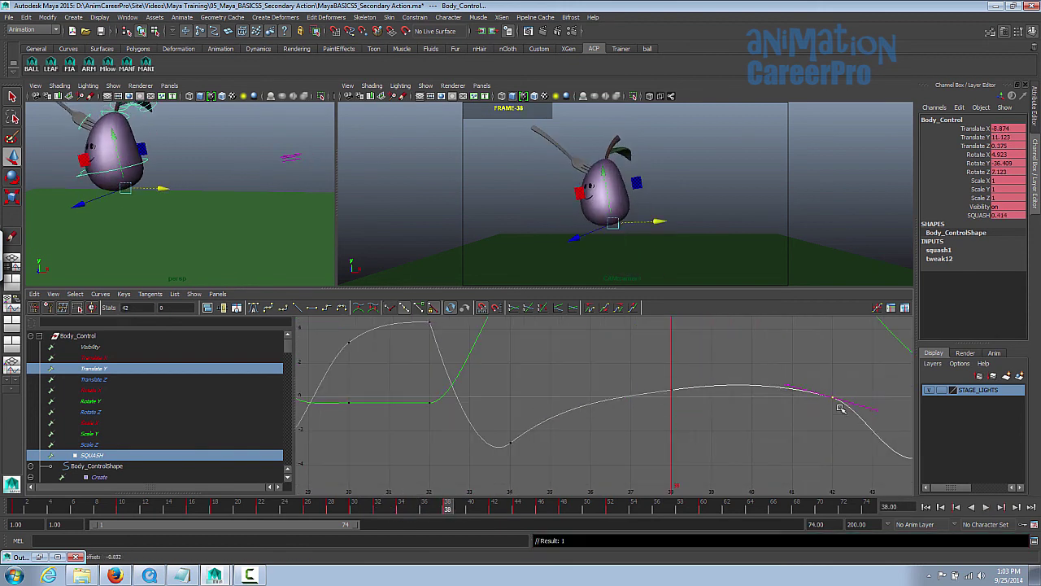
pyautogui.moveTo(840, 399); pyautogui.dragTo(840, 406, button='middle')
# Play back the animation and examine Body_Control's SQUASH curve from the second jump through the landing to frame 52.
pyautogui.keyDown('alt'); pyautogui.moveTo(732, 398); pyautogui.dragTo(691, 398, button='right'); pyautogui.keyUp('alt')
pyautogui.hotkey('alt', 'v')
pyautogui.moveTo(453, 513); pyautogui.dragTo(563, 506)
pyautogui.keyDown('alt'); pyautogui.moveTo(811, 423); pyautogui.dragTo(568, 429, button='middle'); pyautogui.keyUp('alt')
pyautogui.moveTo(598, 507); pyautogui.dragTo(472, 512)
pyautogui.keyDown('alt'); pyautogui.moveTo(456, 431); pyautogui.dragTo(692, 440, button='middle'); pyautogui.keyUp('alt')
pyautogui.keyDown('alt'); pyautogui.moveTo(683, 439); pyautogui.dragTo(723, 440, button='right'); pyautogui.keyUp('alt')
pyautogui.keyDown('alt'); pyautogui.moveTo(723, 439); pyautogui.dragTo(512, 431, button='middle'); pyautogui.keyUp('alt')
pyautogui.moveTo(626, 510)
pyautogui.mouseDown()
pyautogui.moveTo(637, 509)
pyautogui.moveTo(588, 510)
pyautogui.moveTo(612, 509)
pyautogui.mouseUp()
pyautogui.keyDown('alt'); pyautogui.moveTo(689, 461); pyautogui.dragTo(624, 429, button='middle'); pyautogui.keyUp('alt')
pyautogui.moveTo(530, 514); pyautogui.dragTo(611, 502)
# Adjust Body_Control's SQUASH key at frame 52 to about -2.5 and steepen its tangents so the shape rebounds after the landing.
pyautogui.moveTo(549, 406); pyautogui.dragTo(573, 425)
pyautogui.moveTo(572, 425); pyautogui.dragTo(569, 438, button='middle')
pyautogui.moveTo(551, 513); pyautogui.dragTo(599, 508)
pyautogui.moveTo(562, 436); pyautogui.dragTo(583, 414, button='middle')
pyautogui.moveTo(599, 509)
pyautogui.mouseDown()
pyautogui.moveTo(589, 504)
pyautogui.moveTo(599, 498)
pyautogui.mouseUp()
pyautogui.moveTo(588, 404); pyautogui.dragTo(603, 414)
pyautogui.moveTo(603, 414); pyautogui.dragTo(604, 429, button='middle')
pyautogui.hotkey('alt', 'v')
pyautogui.moveTo(558, 449); pyautogui.dragTo(576, 465)
pyautogui.moveTo(582, 456); pyautogui.dragTo(585, 461, button='middle')
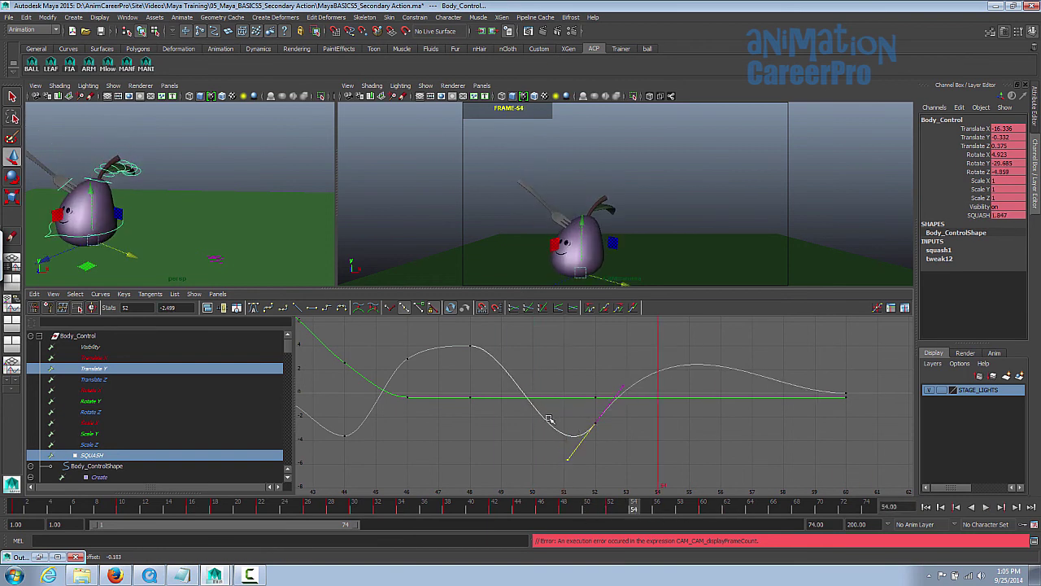
pyautogui.hotkey('alt', 'v')
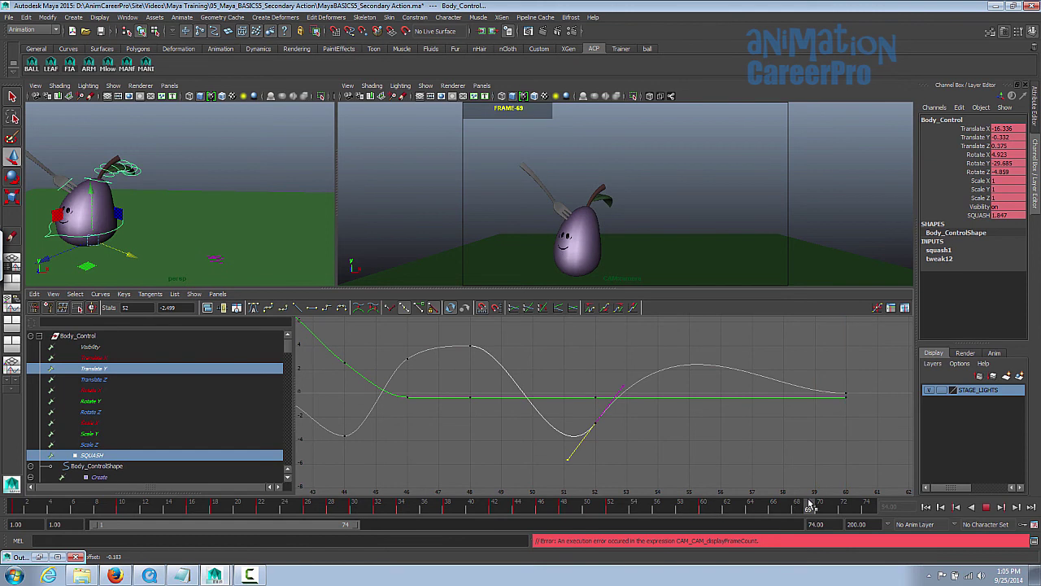
# Key Body_Control at frame 69 and tilt its SQUASH tangent at frame 60 downward for a slight settling overshoot.
pyautogui.click(809, 504)
pyautogui.press('s')
pyautogui.click(145, 457)
pyautogui.scroll(-3, 651, 383)
pyautogui.keyDown('alt'); pyautogui.moveTo(691, 382); pyautogui.dragTo(635, 377, button='middle'); pyautogui.keyUp('alt')
pyautogui.moveTo(643, 379); pyautogui.dragTo(664, 405)
pyautogui.moveTo(691, 367); pyautogui.dragTo(706, 403)
pyautogui.moveTo(592, 377); pyautogui.dragTo(594, 389, button='middle')
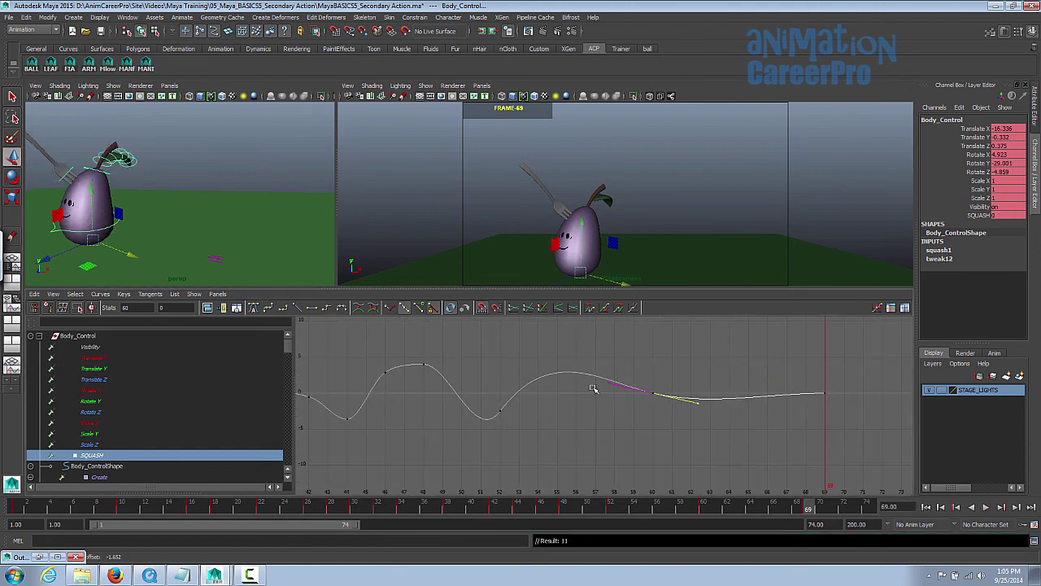
# Soften Body_Control's SQUASH rebound between frames 52 and 60, and lower the frame 60 key to about -0.25.
pyautogui.hotkey('alt', 'v')
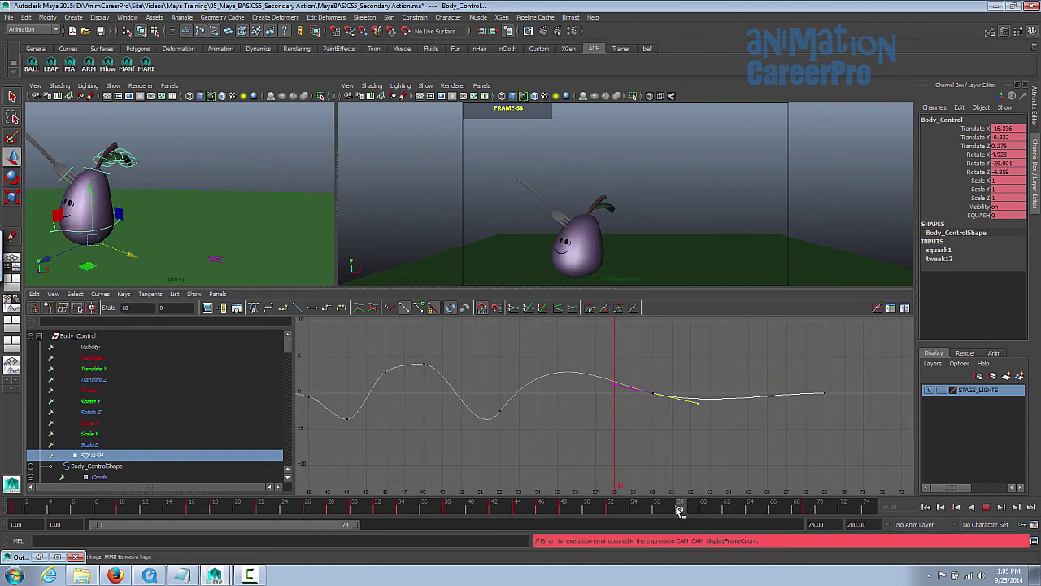
pyautogui.hotkey('alt', 'v')
pyautogui.click(500, 411)
pyautogui.moveTo(637, 413); pyautogui.dragTo(672, 392)
pyautogui.moveTo(736, 468); pyautogui.dragTo(736, 463, button='middle')
pyautogui.moveTo(670, 395); pyautogui.dragTo(644, 410)
pyautogui.moveTo(690, 425); pyautogui.dragTo(689, 420, button='middle')
# Play back the whole animation in the enlarged camera view to check the squash timing.
pyautogui.moveTo(600, 506); pyautogui.dragTo(786, 524)
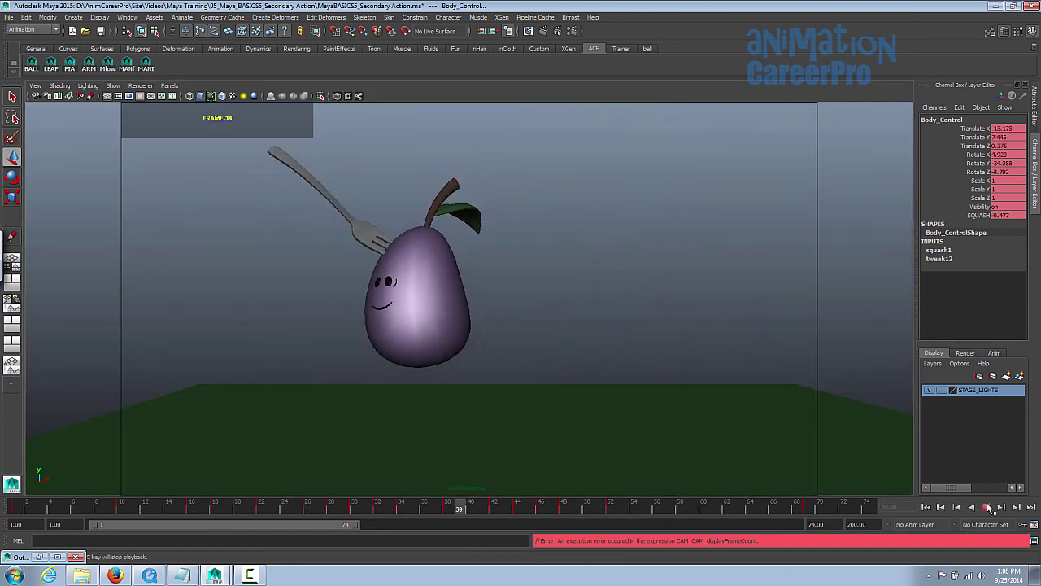
pyautogui.click(986, 507)
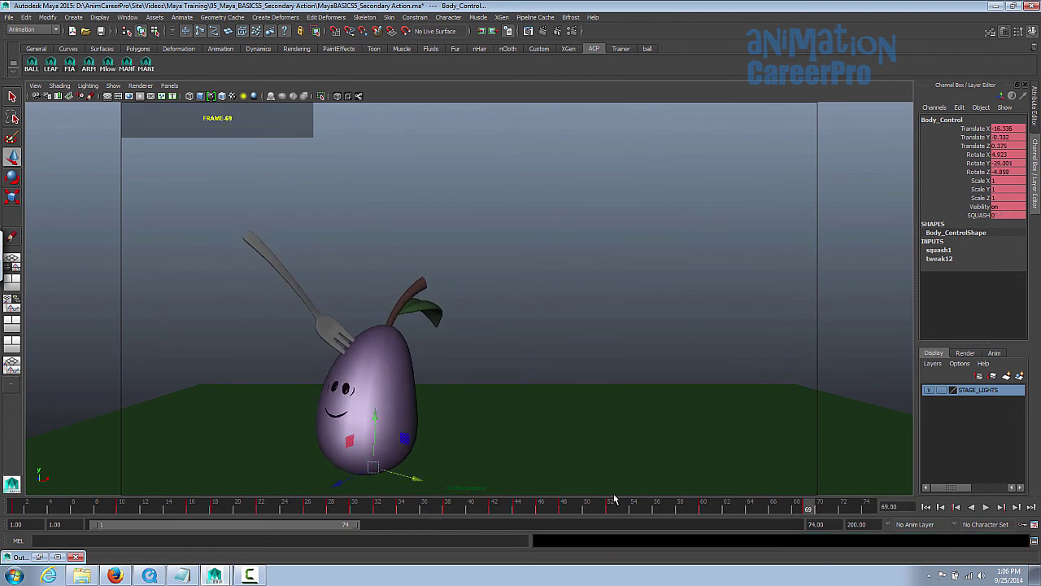
pyautogui.hotkey('alt', 'v')
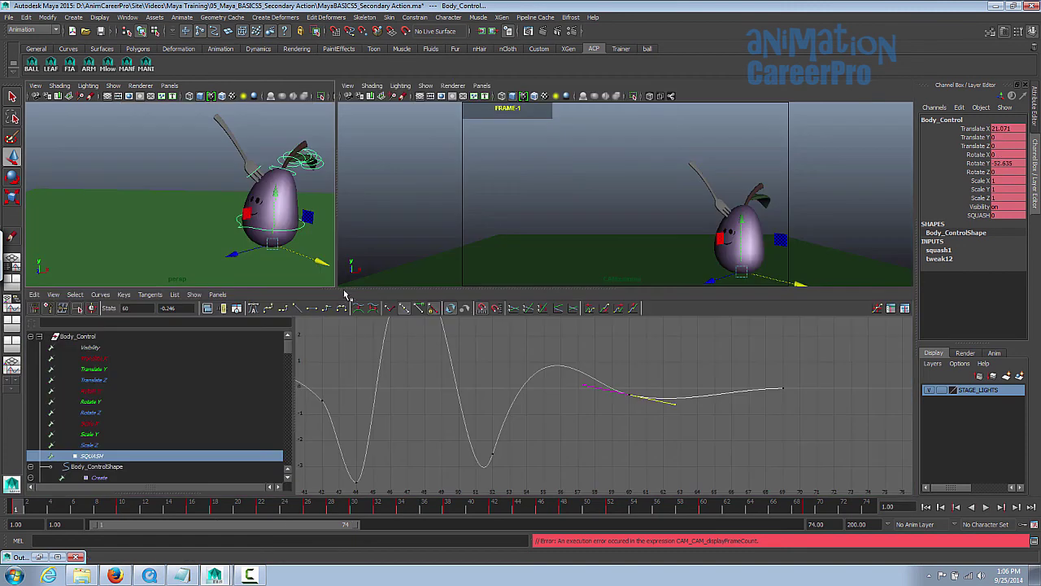
# Enlarge the viewports, select Fork_Control, and scrub through the first takeoff to frame 17 to review the fork's motion.
pyautogui.moveTo(344, 294); pyautogui.dragTo(332, 403)
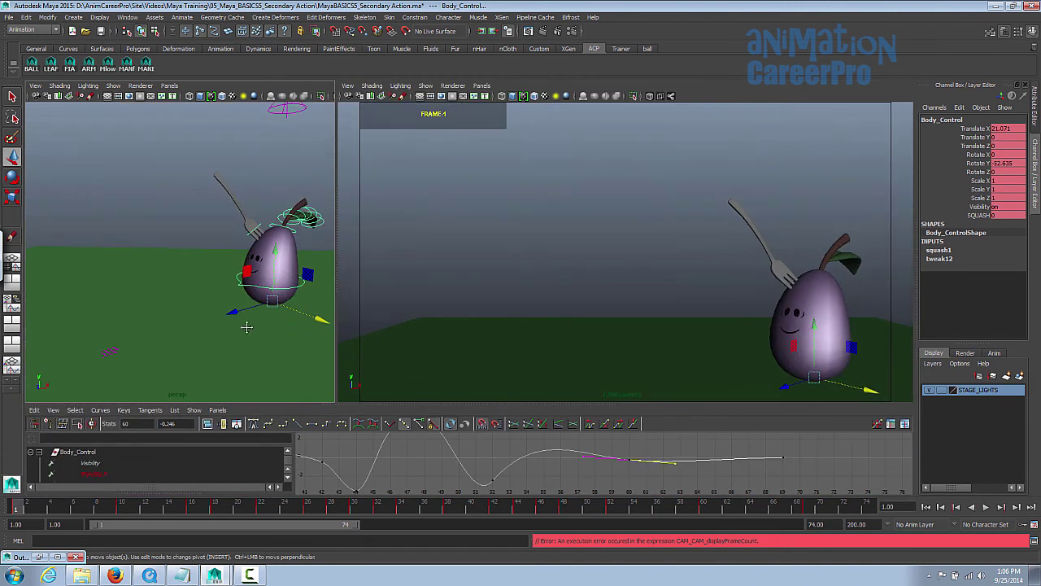
pyautogui.press('f')
pyautogui.click(203, 230)
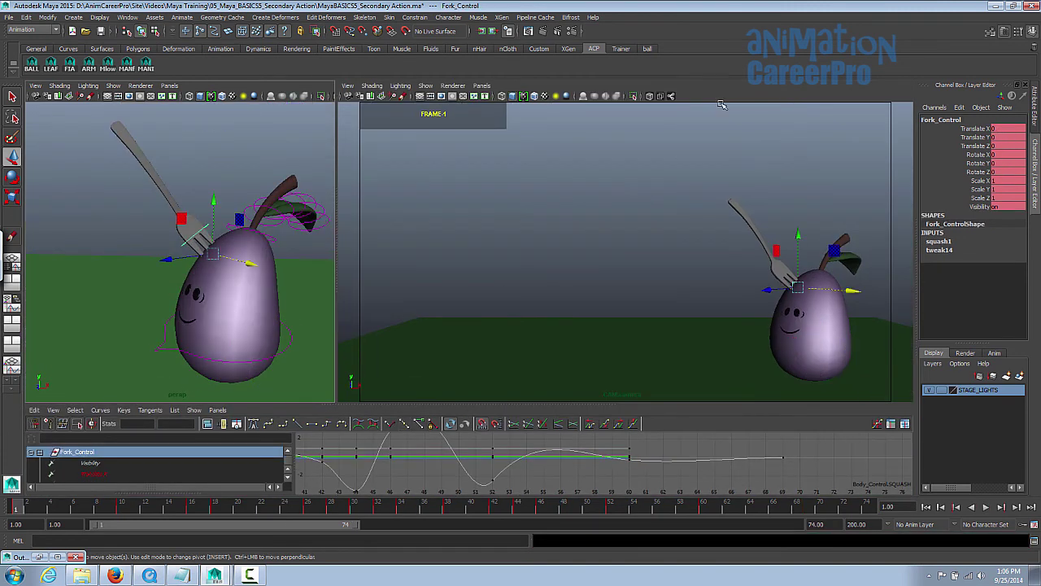
pyautogui.press('space')
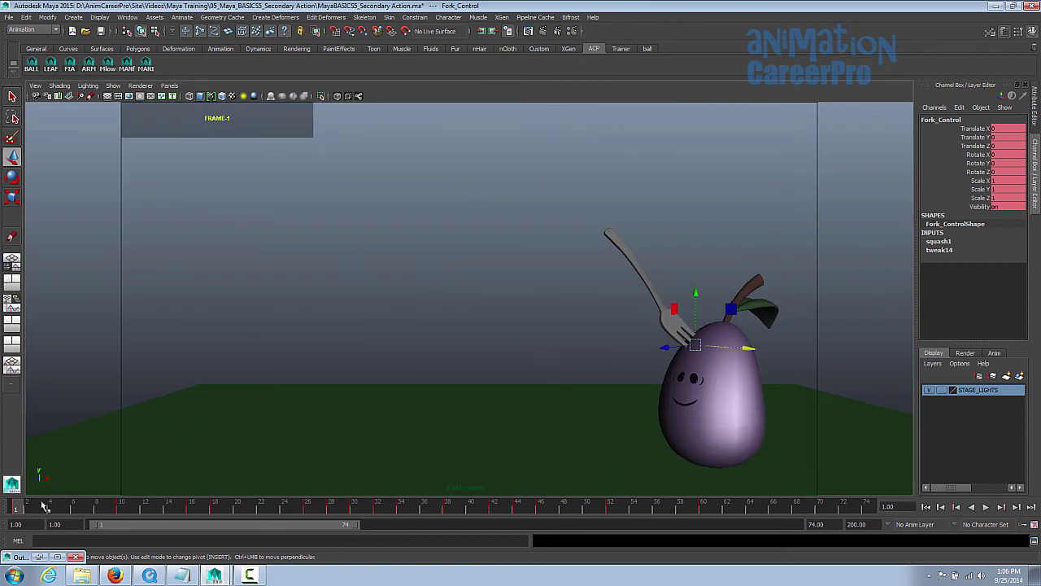
pyautogui.moveTo(43, 506); pyautogui.dragTo(85, 506)
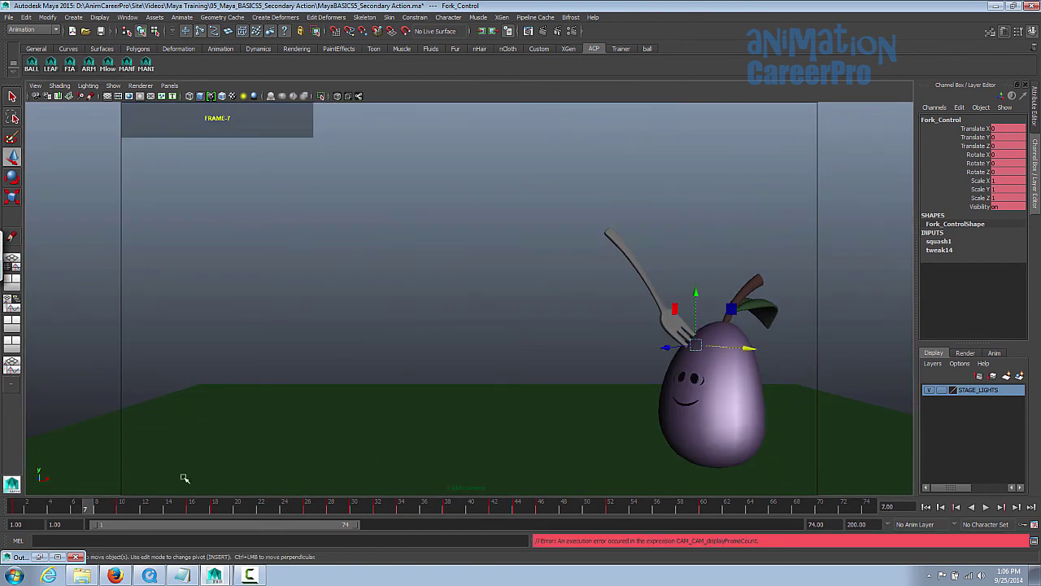
pyautogui.hotkey('alt', 'v')
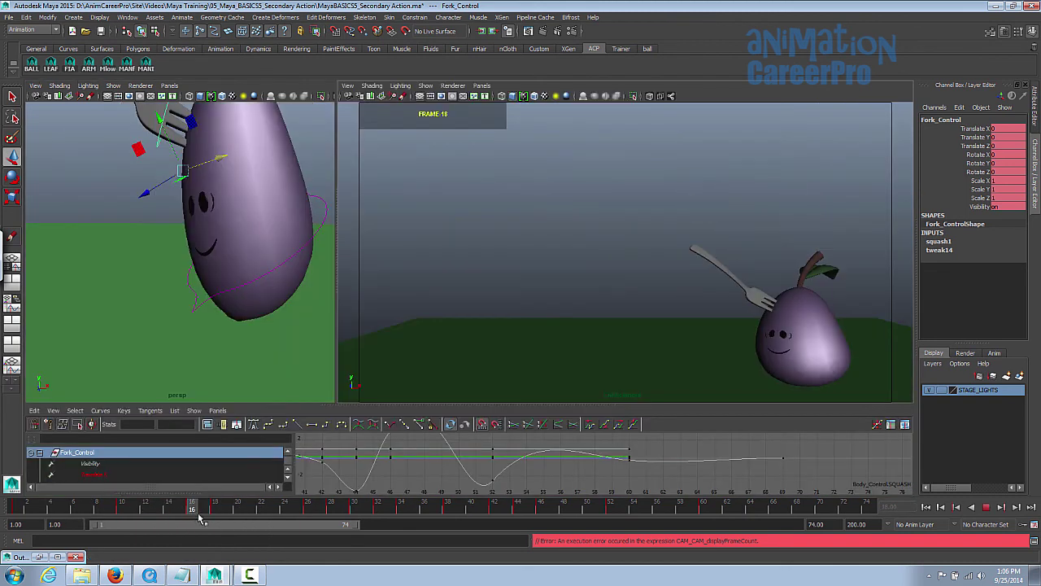
pyautogui.click(203, 508)
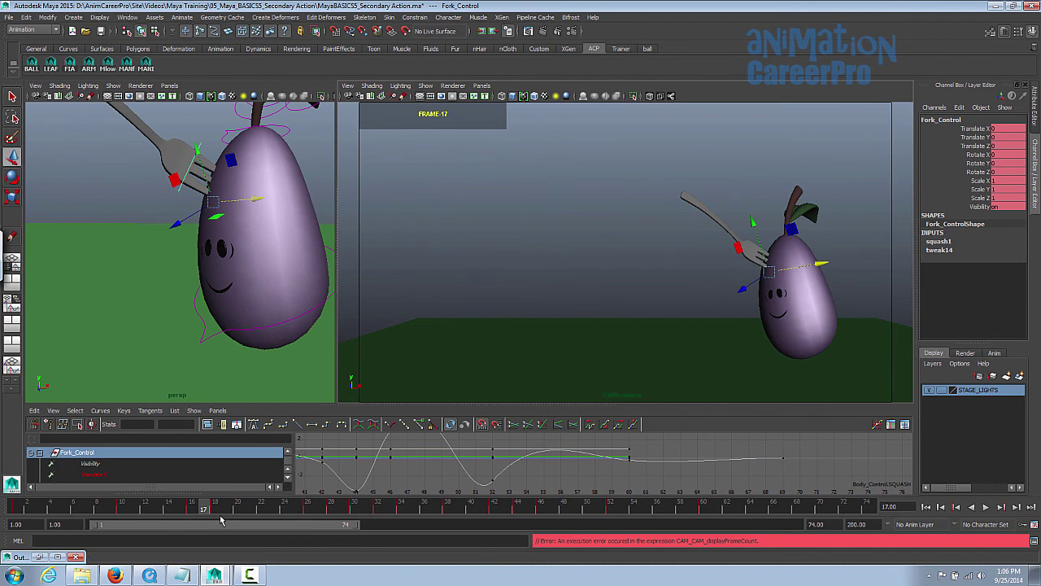
# Try rotating Fork_Control about X at frame 18, and undo the rotation.
pyautogui.click(216, 509)
pyautogui.keyDown('alt'); pyautogui.moveTo(233, 235); pyautogui.dragTo(248, 275, button='middle'); pyautogui.keyUp('alt')
pyautogui.keyDown('alt'); pyautogui.moveTo(248, 275); pyautogui.dragTo(228, 226); pyautogui.keyUp('alt')
pyautogui.press('e')
pyautogui.hotkey('ctrl', 'z')
pyautogui.hotkey('ctrl', 'z')
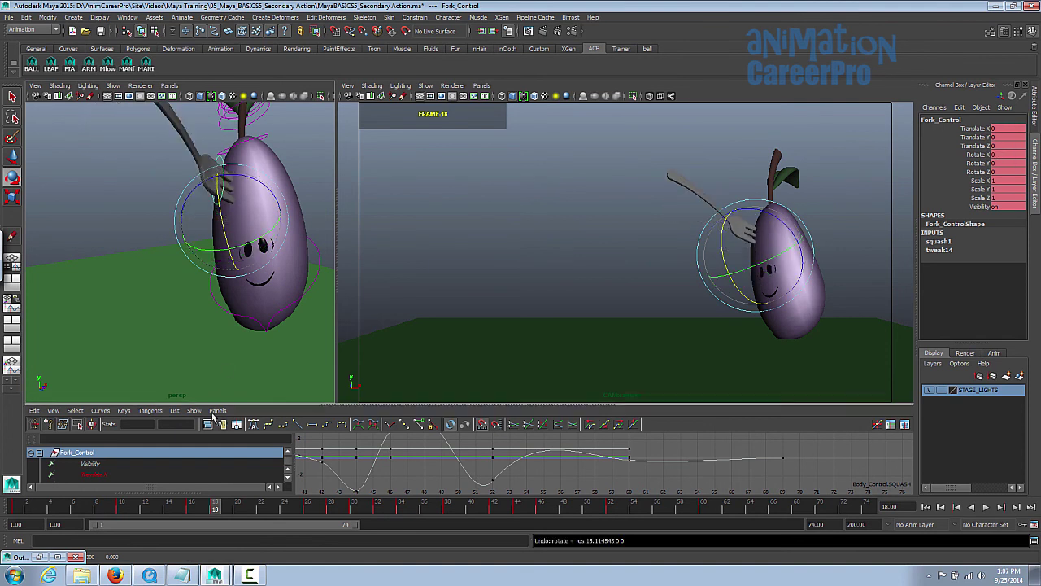
# Enlarge the Graph Editor, isolate Fork_Control's Rotate X curve around frame 18, and scrub the takeoff from frame 10 to 18.
pyautogui.moveTo(333, 404); pyautogui.dragTo(348, 353)
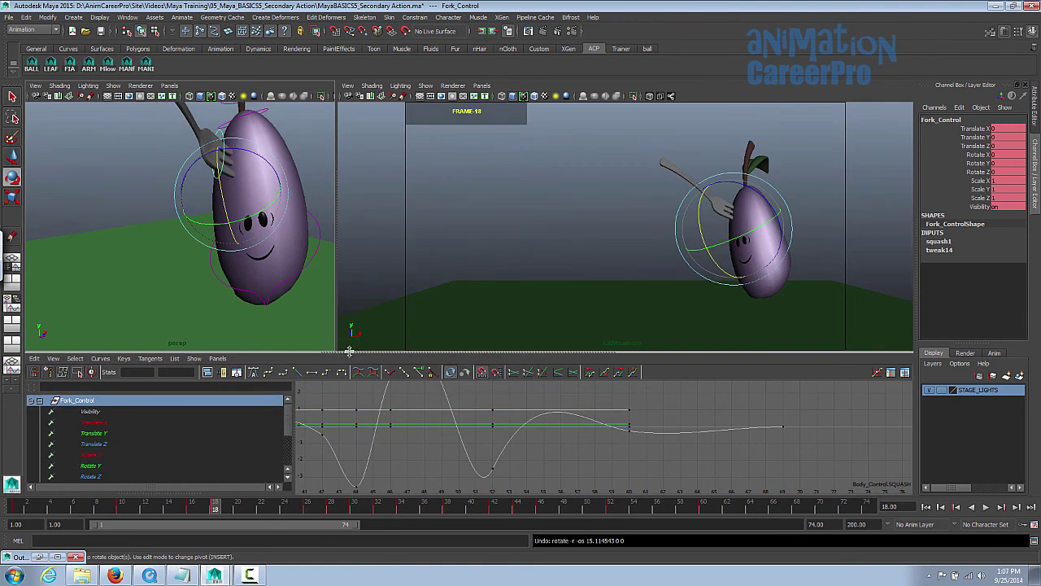
pyautogui.click(91, 454)
pyautogui.press('f')
pyautogui.keyDown('alt'); pyautogui.moveTo(562, 448); pyautogui.dragTo(609, 413, button='middle'); pyautogui.keyUp('alt')
pyautogui.keyDown('alt'); pyautogui.keyDown('shift'); pyautogui.moveTo(608, 413); pyautogui.dragTo(608, 431, button='right'); pyautogui.keyUp('shift'); pyautogui.keyUp('alt')
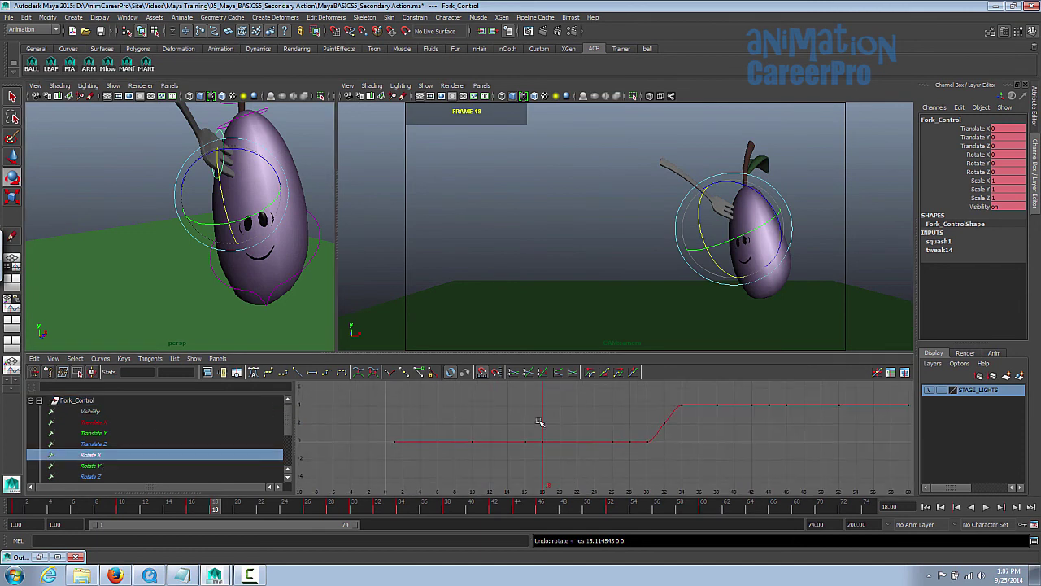
pyautogui.keyDown('alt'); pyautogui.moveTo(779, 464); pyautogui.dragTo(801, 466, button='right'); pyautogui.keyUp('alt')
pyautogui.click(192, 507)
pyautogui.middleClick(454, 303)
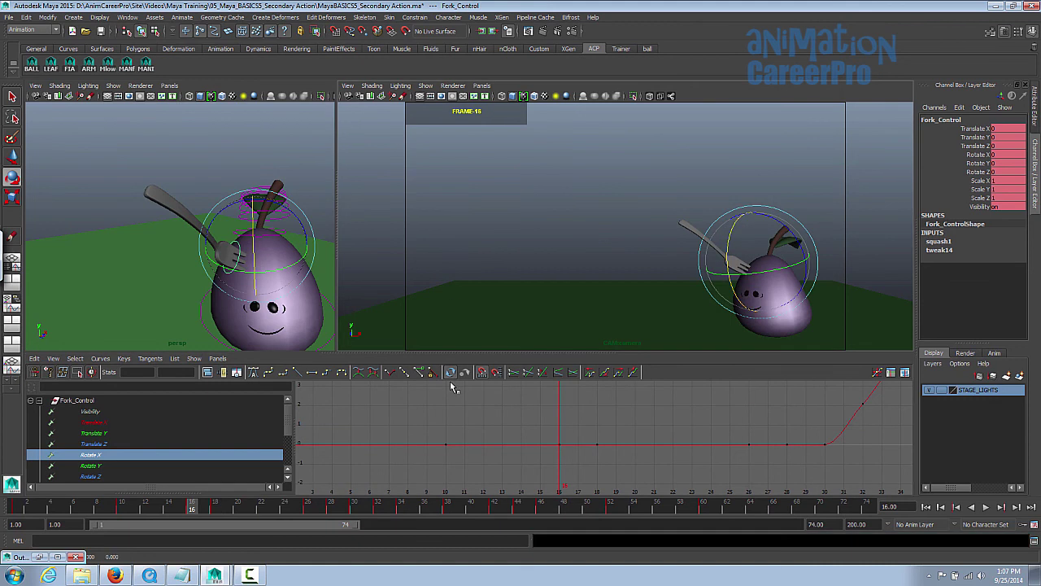
pyautogui.moveTo(114, 506); pyautogui.dragTo(215, 520)
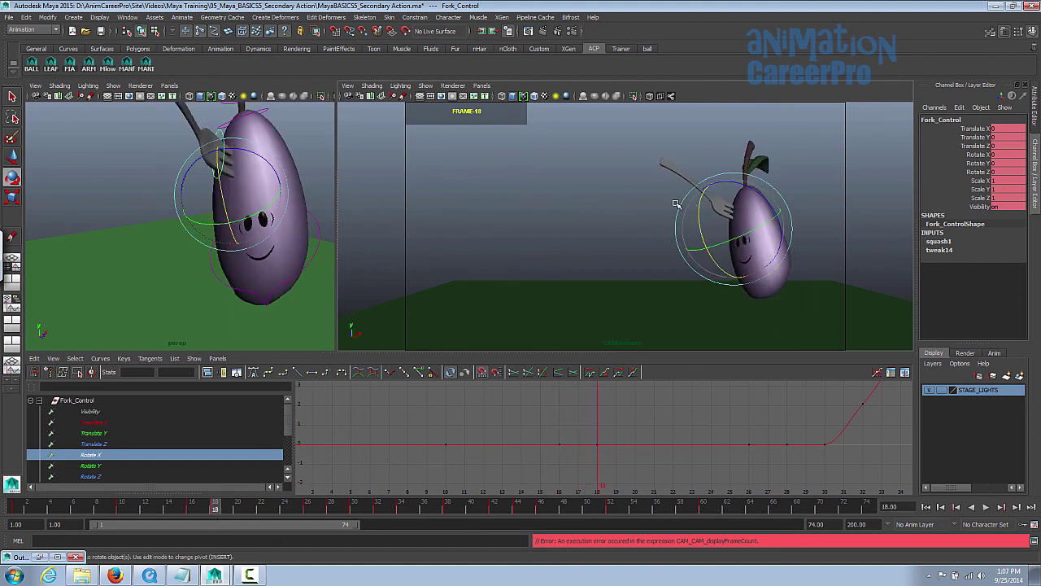
# Raise Fork_Control's Rotate X key at frame 18 to about 14 degrees and scrub to frame 17.
pyautogui.moveTo(613, 461); pyautogui.dragTo(618, 462)
pyautogui.keyDown('shift'); pyautogui.moveTo(641, 431); pyautogui.dragTo(693, 379, button='middle'); pyautogui.keyUp('shift')
pyautogui.keyDown('alt'); pyautogui.keyDown('shift'); pyautogui.moveTo(712, 427); pyautogui.dragTo(709, 455, button='right'); pyautogui.keyUp('shift'); pyautogui.keyUp('alt')
pyautogui.moveTo(187, 506); pyautogui.dragTo(205, 517)
# Break the tangents of Fork_Control's Rotate X key at frame 16 and steepen its outgoing side upward for a faster drag.
pyautogui.moveTo(536, 425); pyautogui.dragTo(612, 480)
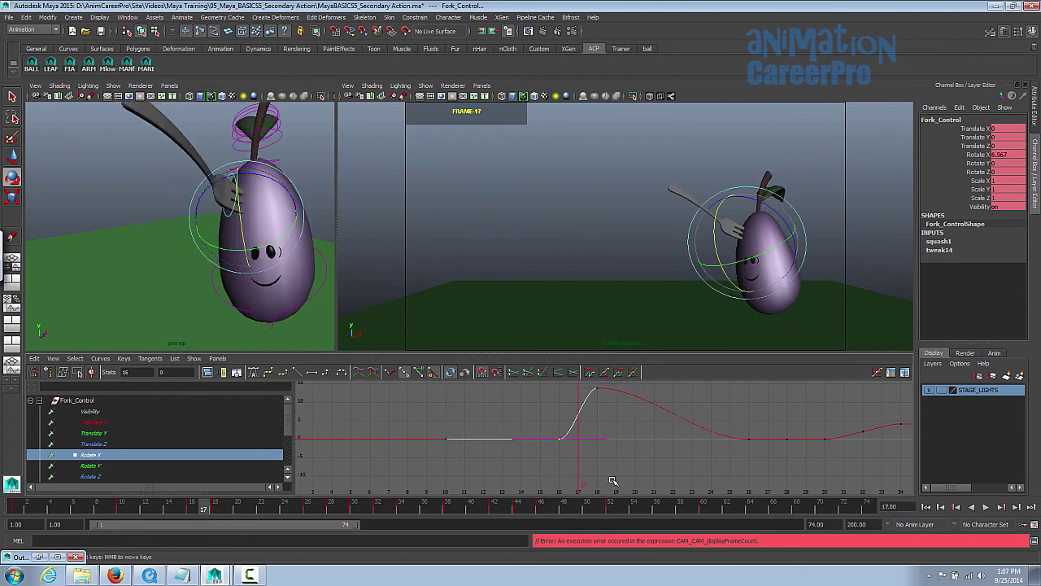
pyautogui.click(390, 373)
pyautogui.moveTo(615, 465); pyautogui.dragTo(617, 466)
pyautogui.keyDown('alt'); pyautogui.moveTo(646, 450); pyautogui.dragTo(620, 419, button='middle'); pyautogui.keyUp('alt')
pyautogui.scroll(4, 656, 464)
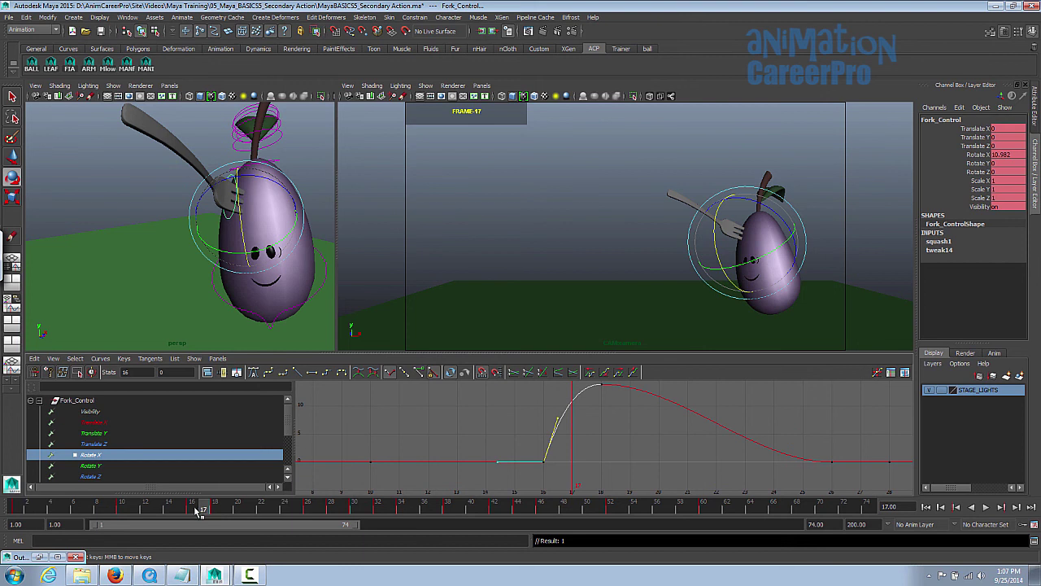
pyautogui.hotkey('alt', 'v')
pyautogui.keyDown('alt'); pyautogui.keyDown('shift'); pyautogui.moveTo(580, 439); pyautogui.dragTo(591, 471, button='right'); pyautogui.keyUp('shift'); pyautogui.keyUp('alt')
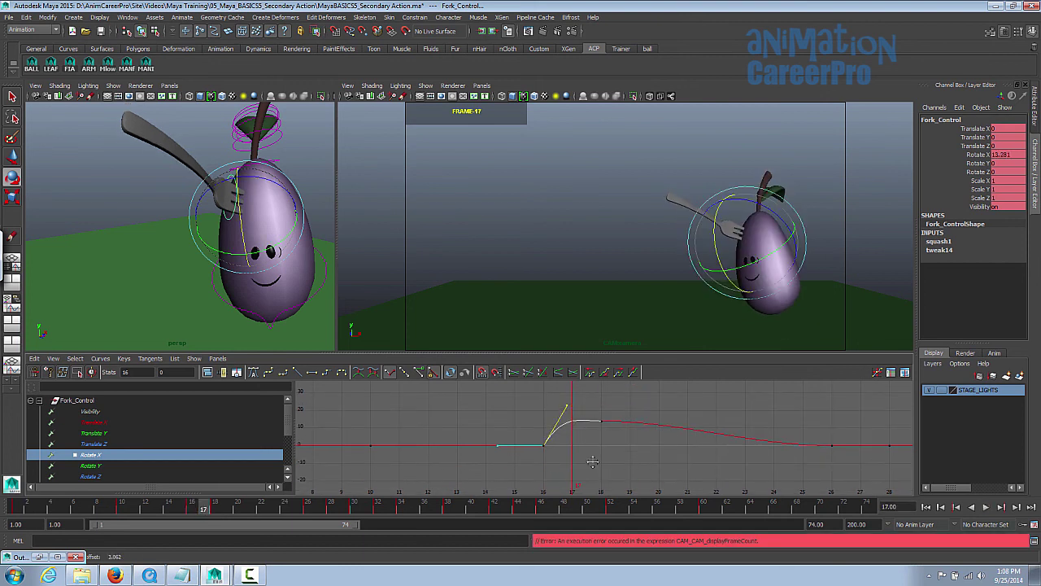
pyautogui.moveTo(593, 461); pyautogui.dragTo(585, 439, button='middle')
# Raise Fork_Control's Rotate X key at frame 18 to about 16 and tilt its tangents downward so the fork overshoots by frame 22.
pyautogui.moveTo(579, 395); pyautogui.dragTo(627, 449)
pyautogui.moveTo(627, 447); pyautogui.dragTo(598, 436, button='middle')
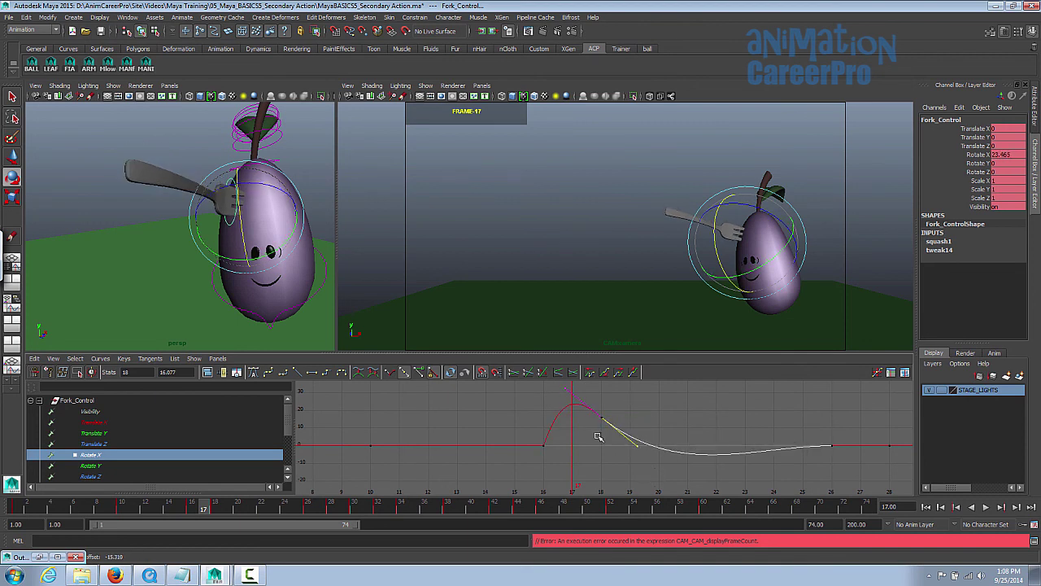
pyautogui.scroll(3, 596, 422)
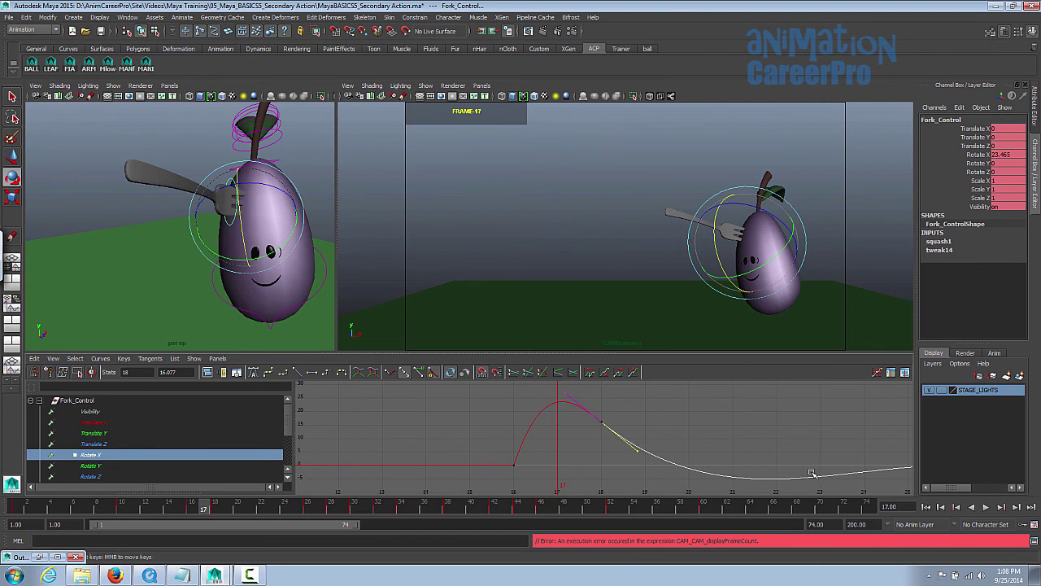
pyautogui.scroll(-2, 721, 389)
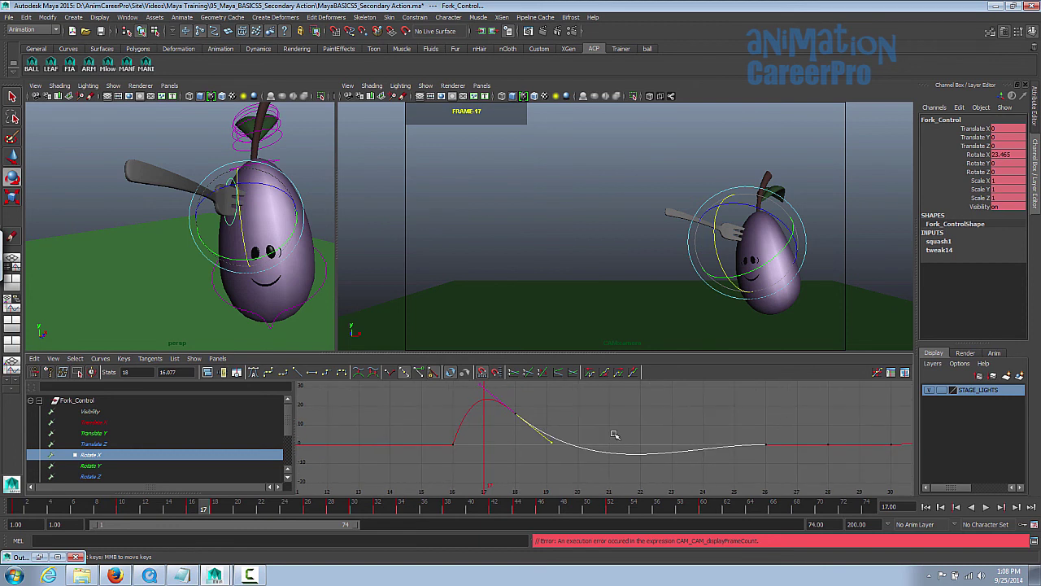
pyautogui.moveTo(209, 509); pyautogui.dragTo(263, 514)
pyautogui.moveTo(492, 405); pyautogui.dragTo(568, 456)
pyautogui.moveTo(614, 427); pyautogui.dragTo(612, 439, button='middle')
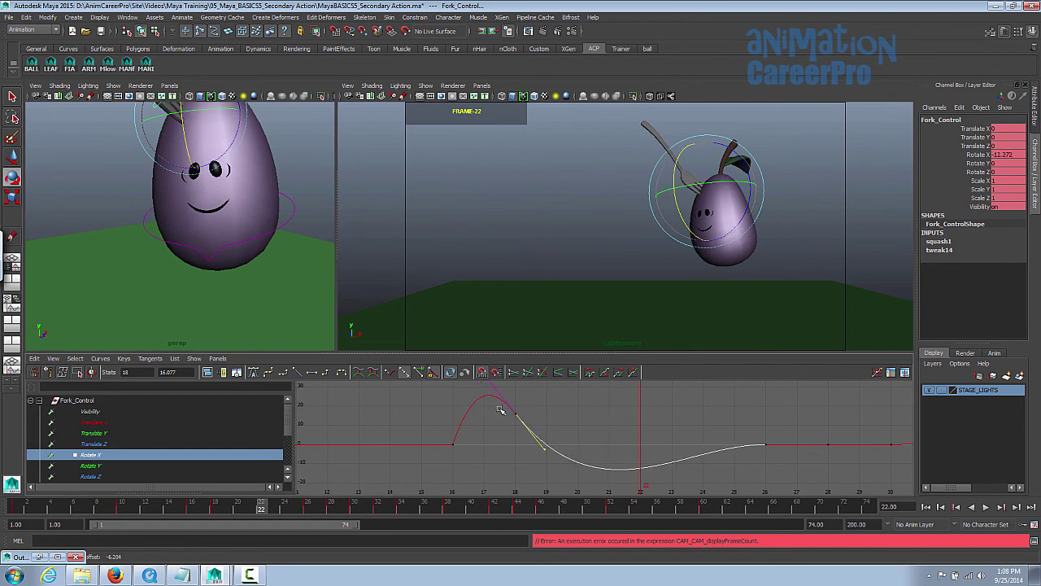
# Raise Fork_Control's Rotate X key at frame 18 to about 30, steepen its tangents further, and scrub to frame 26.
pyautogui.moveTo(552, 428); pyautogui.dragTo(573, 429, button='middle')
pyautogui.keyDown('alt'); pyautogui.moveTo(573, 429); pyautogui.dragTo(568, 436, button='right'); pyautogui.keyUp('alt')
pyautogui.moveTo(584, 448); pyautogui.dragTo(584, 452, button='middle')
pyautogui.moveTo(238, 508); pyautogui.dragTo(309, 520)
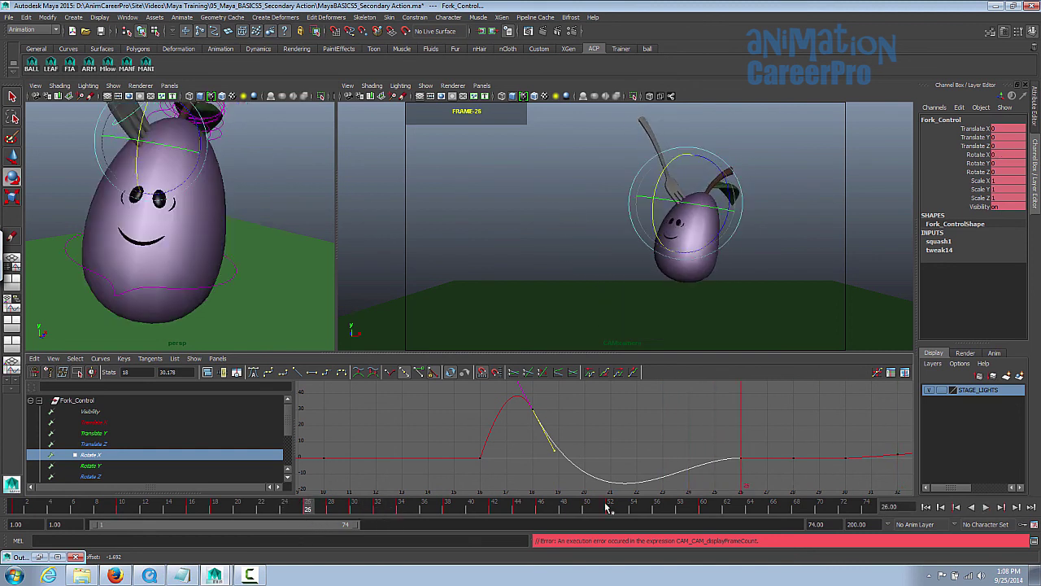
# Lower Fork_Control's Rotate X key at frame 26 to about -16 and tilt its tangents upward.
pyautogui.keyDown('alt'); pyautogui.moveTo(834, 423); pyautogui.dragTo(691, 446, button='middle'); pyautogui.keyUp('alt')
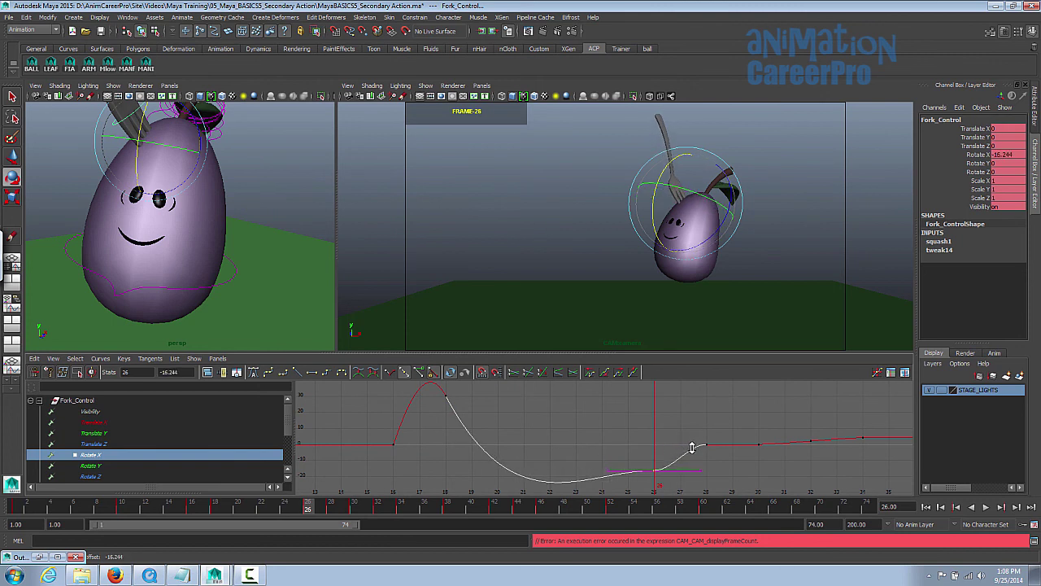
pyautogui.moveTo(620, 479); pyautogui.dragTo(627, 472, button='middle')
pyautogui.moveTo(308, 510)
pyautogui.mouseDown()
pyautogui.moveTo(284, 509)
pyautogui.moveTo(354, 513)
pyautogui.mouseUp()
pyautogui.keyDown('alt'); pyautogui.moveTo(827, 448); pyautogui.dragTo(781, 438, button='middle'); pyautogui.keyUp('alt')
# Lower Fork_Control's Rotate X keys to about -8 at frame 28 and about -13 at frame 30.
pyautogui.moveTo(336, 505)
pyautogui.mouseDown()
pyautogui.moveTo(314, 504)
pyautogui.moveTo(353, 509)
pyautogui.moveTo(330, 511)
pyautogui.mouseUp()
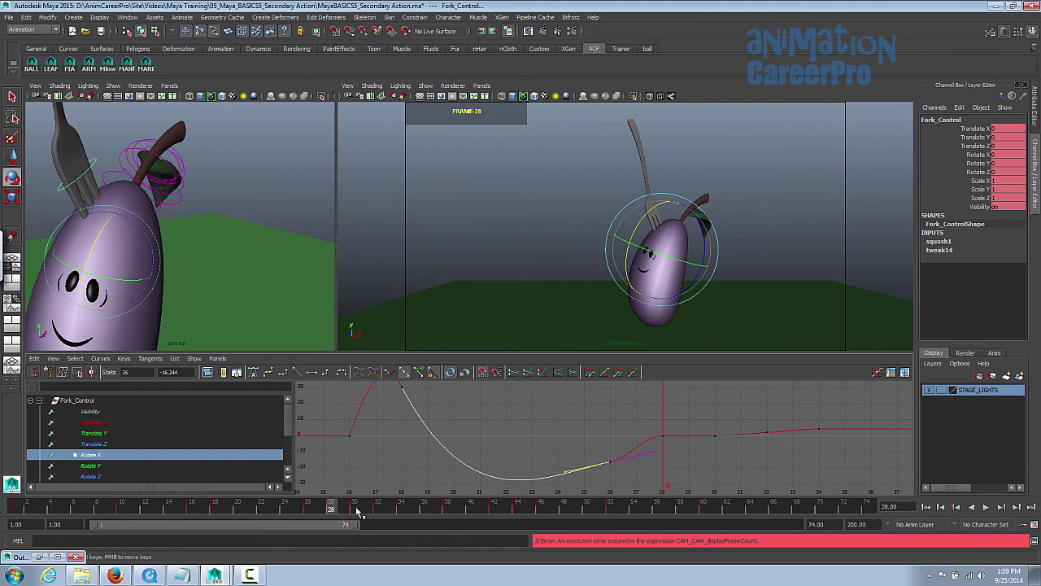
pyautogui.moveTo(645, 419); pyautogui.dragTo(689, 460)
pyautogui.moveTo(690, 462)
pyautogui.keyDown('shift'); pyautogui.mouseDown(button='middle')
pyautogui.moveTo(689, 472)
pyautogui.moveTo(697, 432)
pyautogui.moveTo(691, 462)
pyautogui.mouseUp(button='middle'); pyautogui.keyUp('shift')
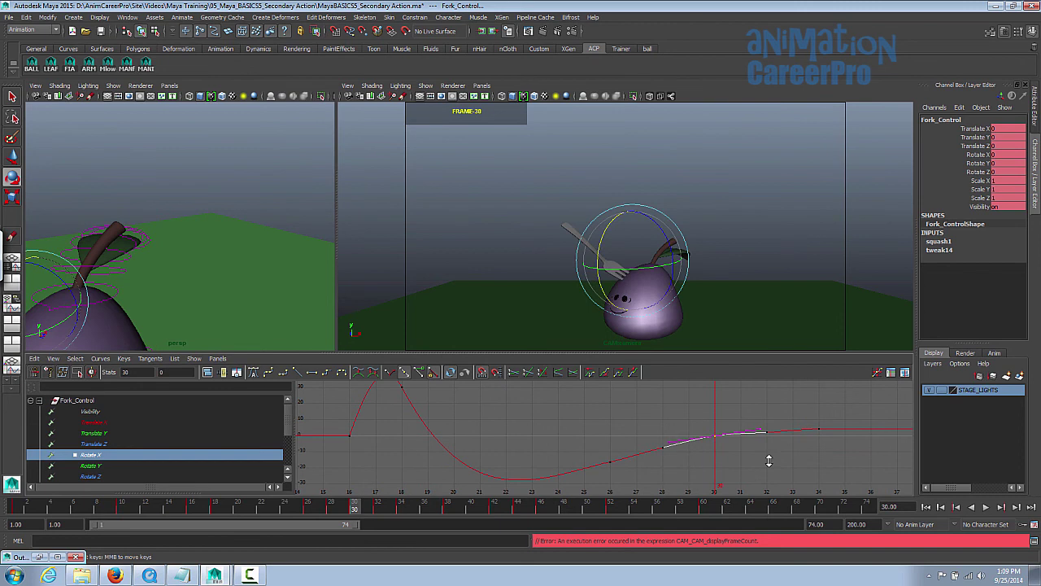
pyautogui.keyDown('shift'); pyautogui.moveTo(769, 460); pyautogui.dragTo(739, 479, button='middle'); pyautogui.keyUp('shift')
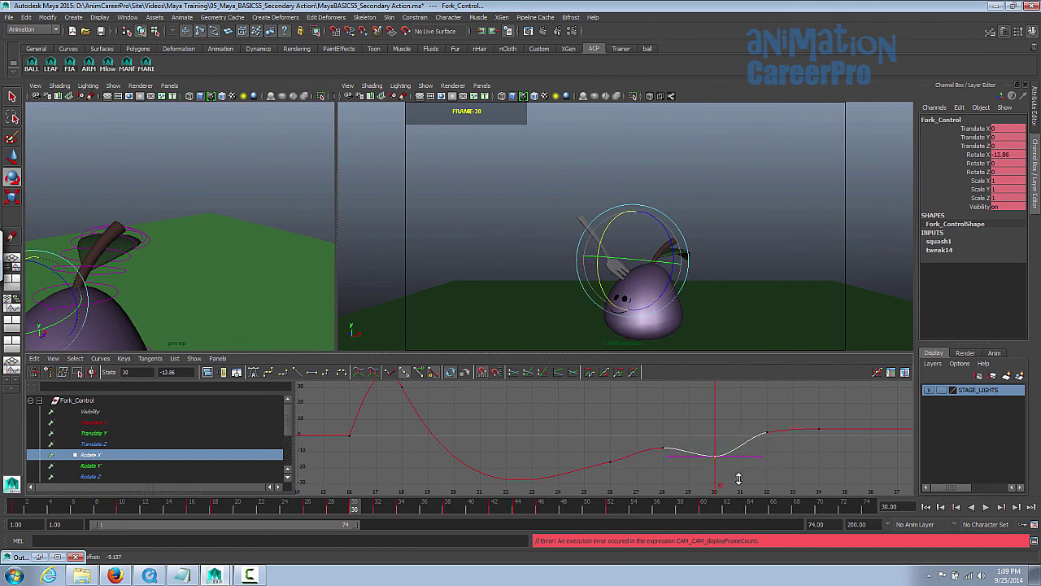
pyautogui.hotkey('alt', 'v')
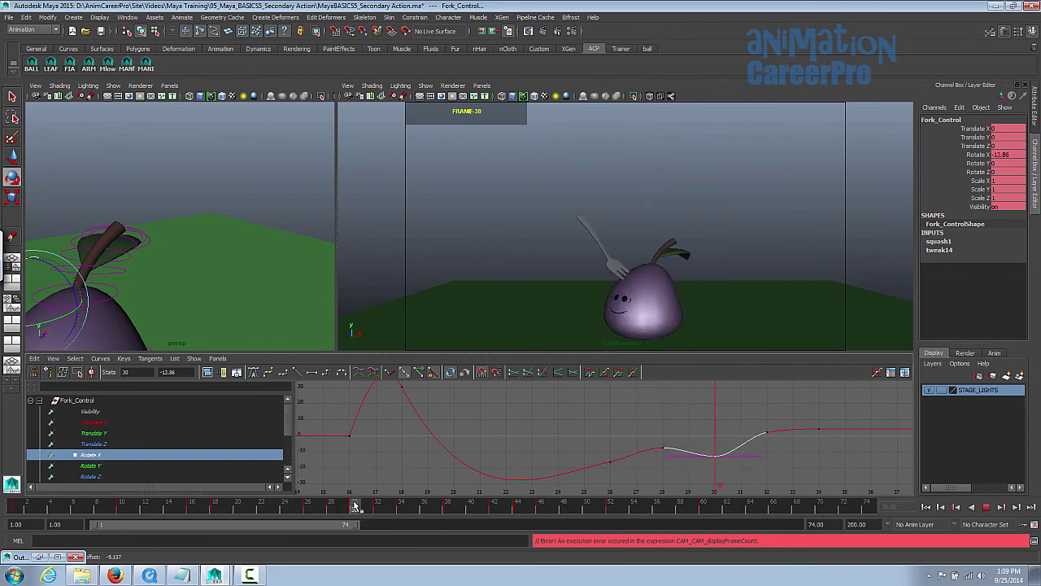
# Raise Fork_Control's Rotate X key at frame 32 to about 22 degrees.
pyautogui.moveTo(358, 506); pyautogui.dragTo(379, 506)
pyautogui.keyDown('alt'); pyautogui.moveTo(776, 458); pyautogui.dragTo(725, 445, button='middle'); pyautogui.keyUp('alt')
pyautogui.moveTo(700, 401); pyautogui.dragTo(743, 457)
pyautogui.keyDown('shift'); pyautogui.moveTo(743, 457); pyautogui.dragTo(742, 427, button='middle'); pyautogui.keyUp('shift')
# Raise Fork_Control's Rotate X key at frame 34 to about 36 degrees.
pyautogui.moveTo(401, 511)
pyautogui.mouseDown()
pyautogui.moveTo(353, 508)
pyautogui.moveTo(406, 525)
pyautogui.mouseUp()
pyautogui.keyDown('alt'); pyautogui.moveTo(727, 462); pyautogui.dragTo(673, 471, button='middle'); pyautogui.keyUp('alt')
pyautogui.moveTo(703, 413); pyautogui.dragTo(750, 452)
pyautogui.keyDown('shift'); pyautogui.moveTo(753, 456); pyautogui.dragTo(774, 440, button='middle'); pyautogui.keyUp('shift')
pyautogui.keyDown('alt'); pyautogui.moveTo(774, 440); pyautogui.dragTo(770, 438, button='right'); pyautogui.keyUp('alt')
# Adjust Fork_Control's Rotate X key at frame 38 to about 16 so the fork eases down from its peak.
pyautogui.moveTo(393, 509); pyautogui.dragTo(426, 509)
pyautogui.keyDown('shift'); pyautogui.moveTo(743, 453); pyautogui.dragTo(746, 431, button='middle'); pyautogui.keyUp('shift')
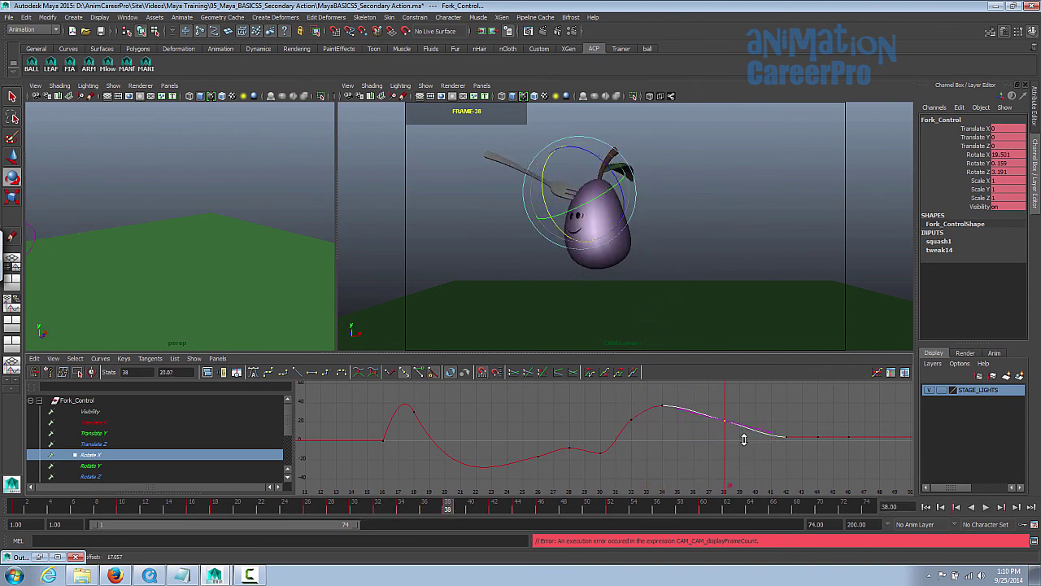
pyautogui.moveTo(454, 514)
pyautogui.mouseDown()
pyautogui.moveTo(384, 510)
pyautogui.moveTo(448, 509)
pyautogui.mouseUp()
pyautogui.keyDown('shift'); pyautogui.moveTo(740, 461); pyautogui.dragTo(736, 475, button='middle'); pyautogui.keyUp('shift')
# Lower Fork_Control's Rotate X key at frame 46 to about -27 and steepen its tangents upward.
pyautogui.moveTo(435, 513); pyautogui.dragTo(541, 510)
pyautogui.moveTo(687, 400); pyautogui.dragTo(729, 447)
pyautogui.moveTo(730, 447); pyautogui.dragTo(723, 477, button='middle')
pyautogui.moveTo(520, 504); pyautogui.dragTo(586, 506)
pyautogui.moveTo(667, 438); pyautogui.dragTo(697, 456)
pyautogui.moveTo(697, 455); pyautogui.dragTo(687, 417, button='middle')
pyautogui.moveTo(528, 506)
pyautogui.mouseDown()
pyautogui.moveTo(571, 507)
pyautogui.moveTo(540, 510)
pyautogui.mouseUp()
pyautogui.scroll(3, 618, 448)
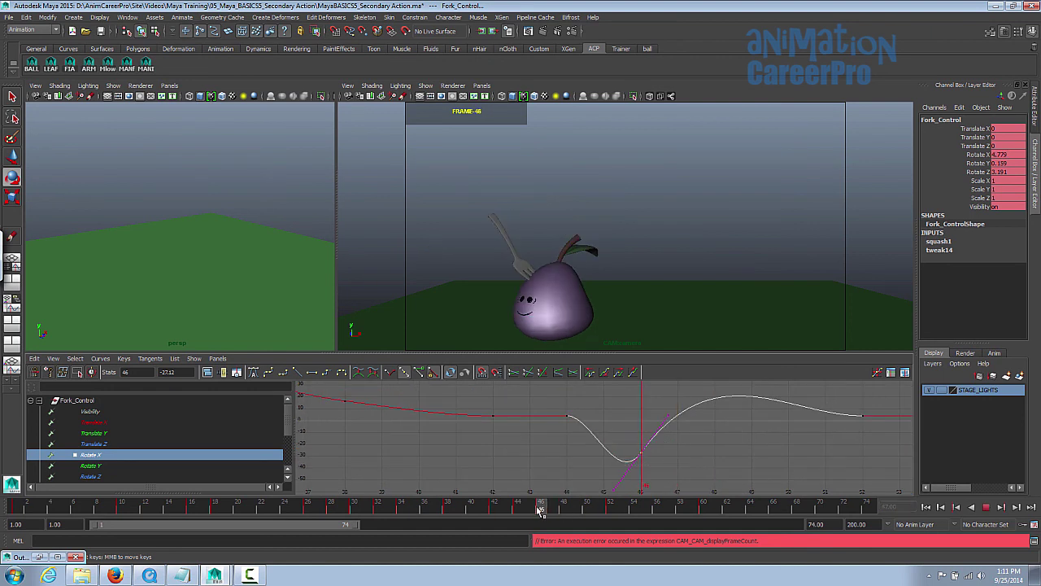
# Lower Fork_Control's Rotate X key at frame 52 to about -18 and tilt its tangents downward.
pyautogui.moveTo(696, 442); pyautogui.dragTo(613, 472, button='middle')
pyautogui.moveTo(547, 510); pyautogui.dragTo(587, 510)
pyautogui.keyDown('alt'); pyautogui.moveTo(756, 447); pyautogui.dragTo(703, 449, button='right'); pyautogui.keyUp('alt')
pyautogui.moveTo(726, 409); pyautogui.dragTo(692, 453)
pyautogui.click(668, 424)
pyautogui.moveTo(691, 445); pyautogui.dragTo(691, 471, button='middle')
pyautogui.moveTo(695, 411); pyautogui.dragTo(725, 449)
pyautogui.moveTo(725, 450); pyautogui.dragTo(726, 465, button='middle')
pyautogui.moveTo(517, 506); pyautogui.dragTo(576, 506)
pyautogui.moveTo(670, 480); pyautogui.dragTo(685, 417, button='middle')
pyautogui.hotkey('ctrl', 'z')
pyautogui.click(673, 463)
pyautogui.moveTo(535, 512); pyautogui.dragTo(751, 491)
pyautogui.keyDown('alt'); pyautogui.moveTo(773, 457); pyautogui.dragTo(742, 457, button='right'); pyautogui.keyUp('alt')
pyautogui.keyDown('alt'); pyautogui.moveTo(742, 457); pyautogui.dragTo(679, 457, button='middle'); pyautogui.keyUp('alt')
pyautogui.keyDown('alt'); pyautogui.moveTo(680, 457); pyautogui.dragTo(712, 457, button='right'); pyautogui.keyUp('alt')
pyautogui.moveTo(592, 513); pyautogui.dragTo(600, 513)
pyautogui.moveTo(716, 500); pyautogui.dragTo(704, 499)
pyautogui.moveTo(727, 413); pyautogui.dragTo(761, 452)
pyautogui.moveTo(766, 470); pyautogui.dragTo(767, 458, button='middle')
pyautogui.hotkey('ctrl', 'z')
# Play the animation from frame 1 to review the fork's drag and overshoot.
pyautogui.moveTo(704, 510)
pyautogui.mouseDown()
pyautogui.moveTo(539, 511)
pyautogui.moveTo(729, 510)
pyautogui.moveTo(390, 510)
pyautogui.mouseUp()
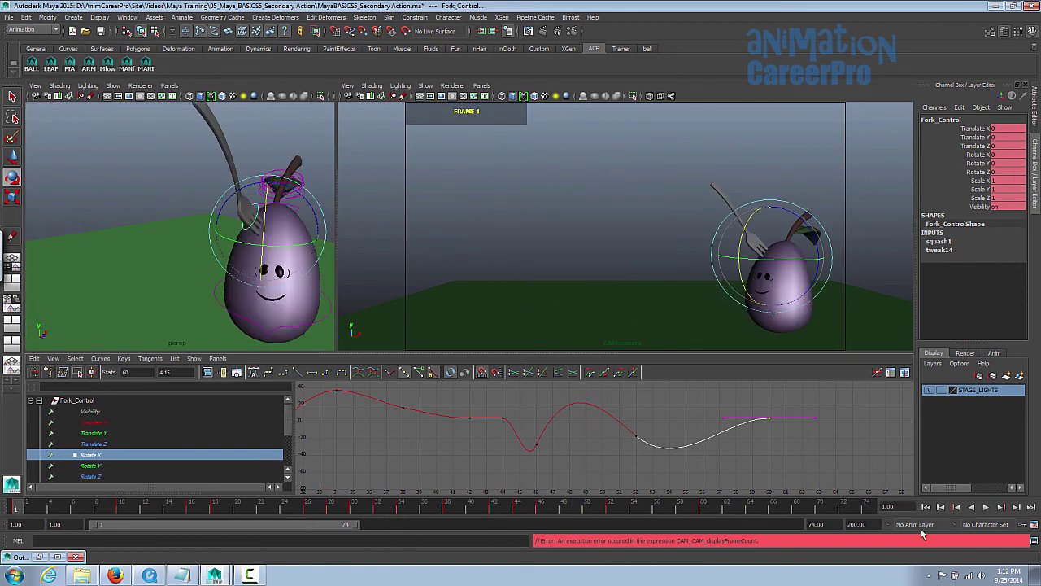
pyautogui.click(987, 507)
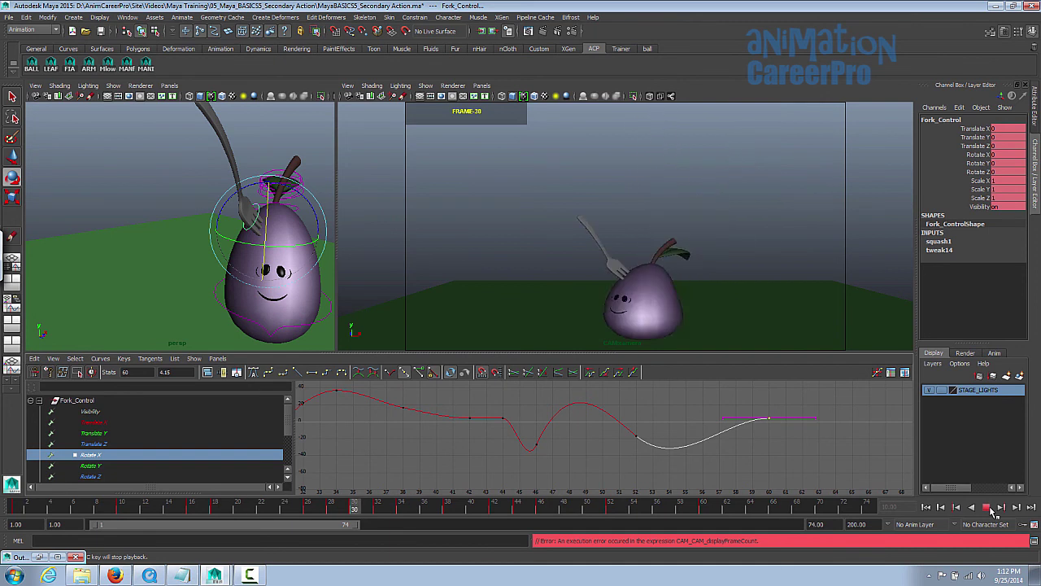
# Key Fork_Control at frame 67 and tilt its Rotate X tangents at frame 60 upward for a small final overshoot.
pyautogui.moveTo(680, 503); pyautogui.dragTo(789, 515)
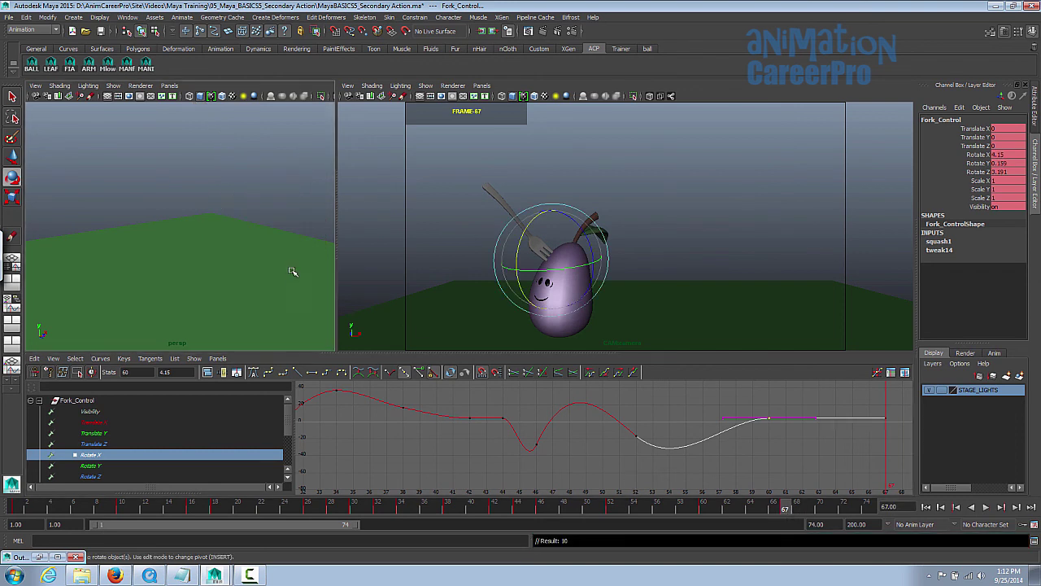
pyautogui.press('f')
pyautogui.keyDown('alt'); pyautogui.moveTo(268, 277); pyautogui.dragTo(192, 280); pyautogui.keyUp('alt')
pyautogui.keyDown('alt'); pyautogui.moveTo(767, 473); pyautogui.dragTo(643, 470, button='middle'); pyautogui.keyUp('alt')
pyautogui.keyDown('alt'); pyautogui.moveTo(642, 471); pyautogui.dragTo(684, 494, button='right'); pyautogui.keyUp('alt')
pyautogui.moveTo(709, 513); pyautogui.dragTo(737, 508)
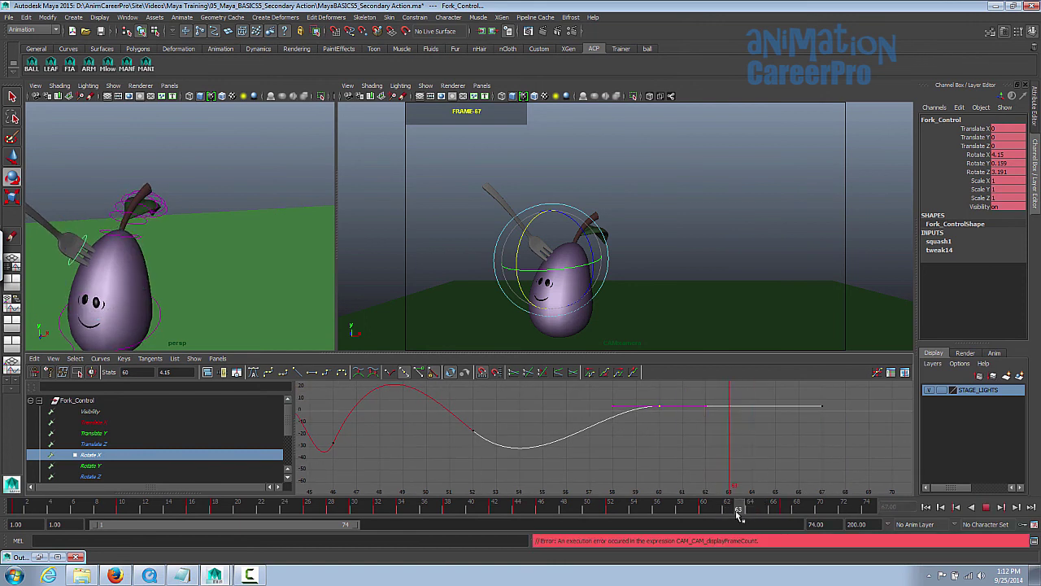
pyautogui.moveTo(740, 465); pyautogui.dragTo(747, 445, button='middle')
pyautogui.moveTo(682, 508); pyautogui.dragTo(694, 350)
pyautogui.moveTo(660, 507); pyautogui.dragTo(742, 512)
pyautogui.scroll(-3, 739, 463)
pyautogui.keyDown('alt'); pyautogui.moveTo(734, 467); pyautogui.dragTo(720, 467, button='middle'); pyautogui.keyUp('alt')
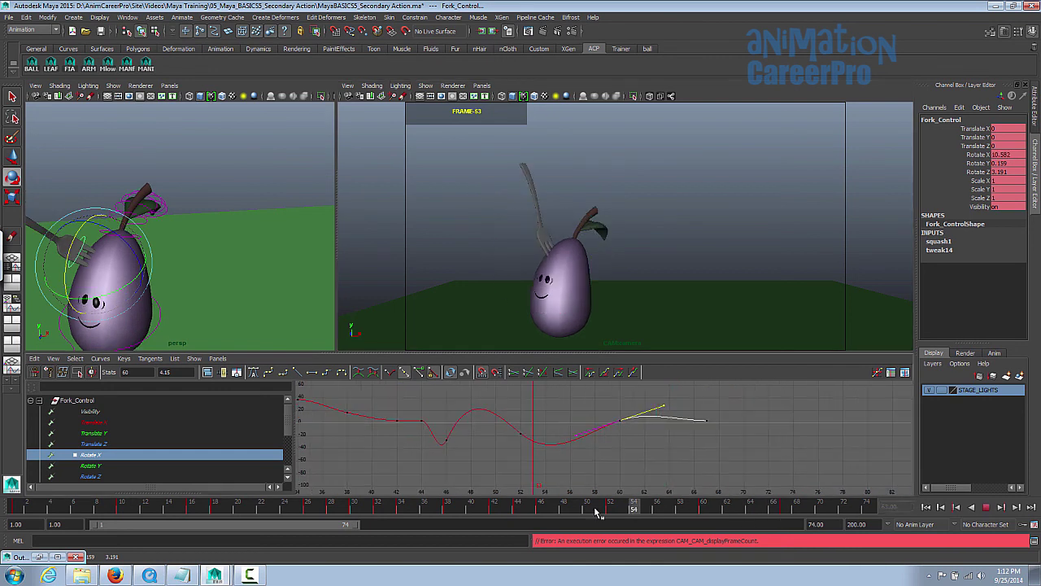
# Move Fork_Control's last Rotate X key to frame 70 and review the whole animation.
pyautogui.click(985, 506)
pyautogui.click(990, 507)
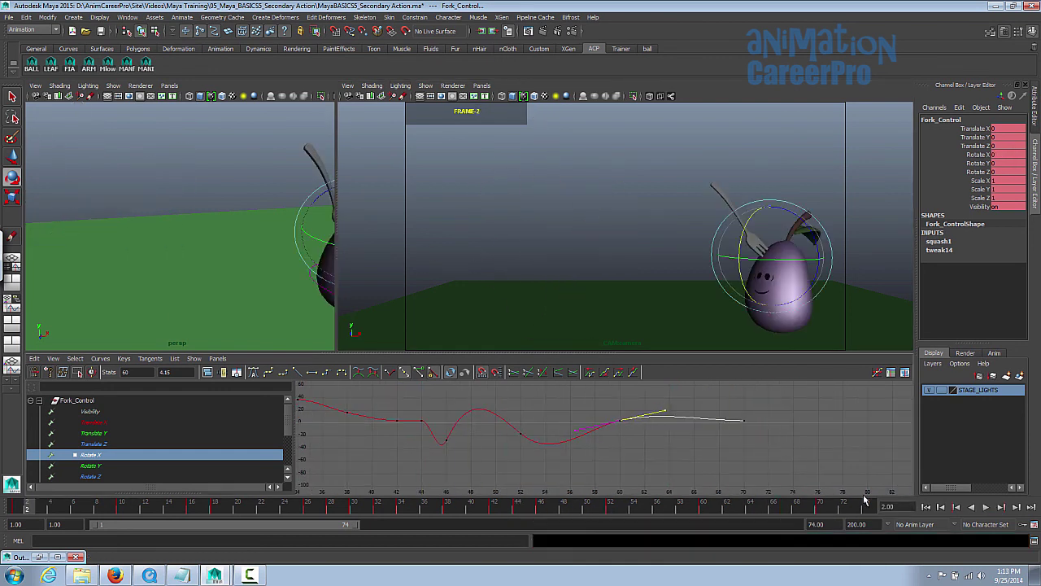
pyautogui.moveTo(841, 510); pyautogui.dragTo(17, 506)
# Select all of the leaf's controls at frame 10 and examine their curves in the Graph Editor.
pyautogui.keyDown('alt'); pyautogui.moveTo(288, 287); pyautogui.dragTo(246, 278); pyautogui.keyUp('alt')
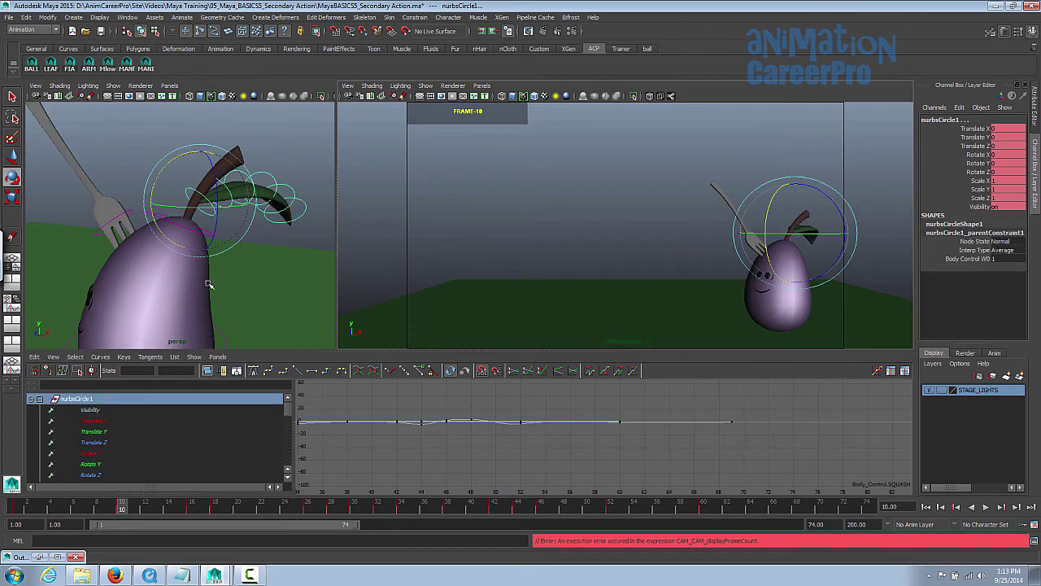
pyautogui.press('space')
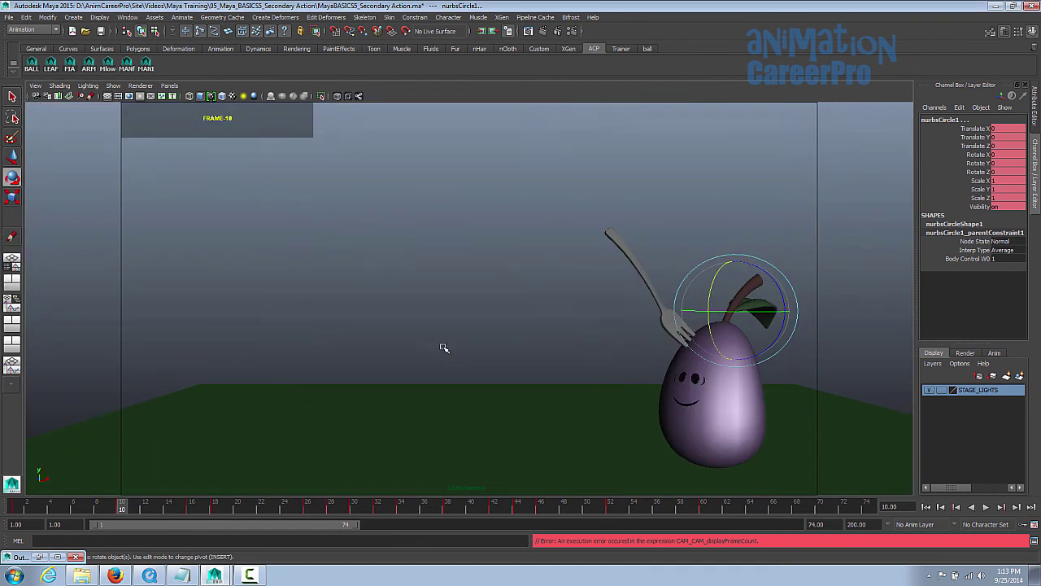
pyautogui.press('space')
pyautogui.keyDown('alt'); pyautogui.moveTo(770, 418); pyautogui.dragTo(750, 450, button='right'); pyautogui.keyUp('alt')
pyautogui.keyDown('alt'); pyautogui.moveTo(750, 450); pyautogui.dragTo(773, 449, button='middle'); pyautogui.keyUp('alt')
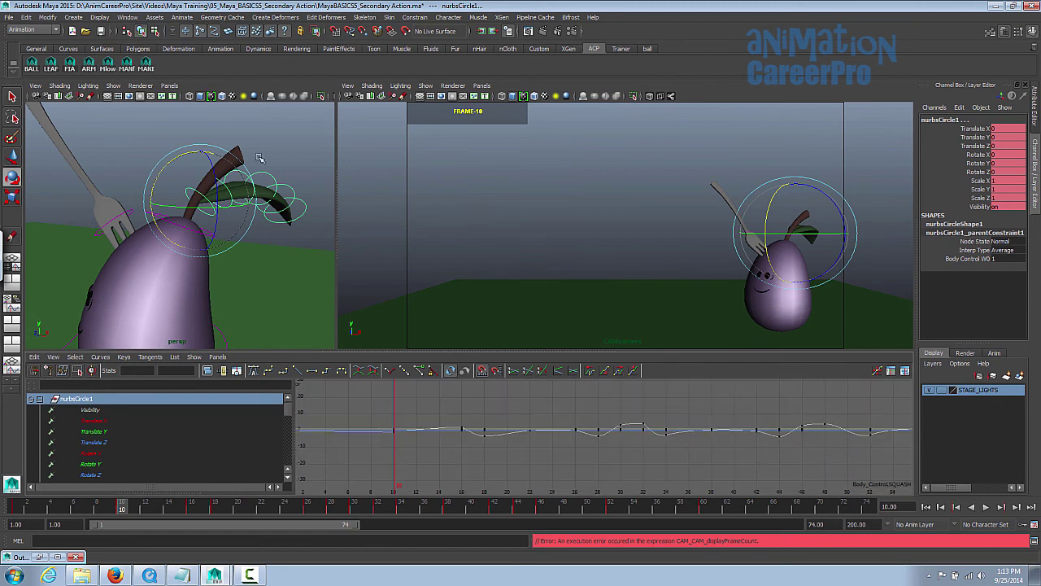
# Select the leaf's base control nurbsCircle1 and rotate it to about -10 degrees in X at frame 16.
pyautogui.press('q')
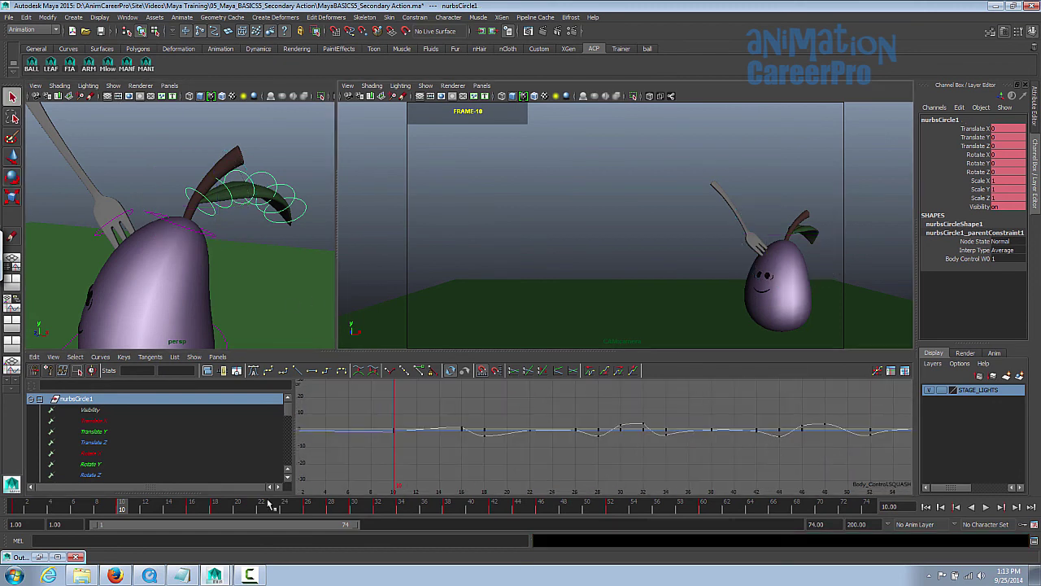
pyautogui.moveTo(198, 509); pyautogui.dragTo(192, 511)
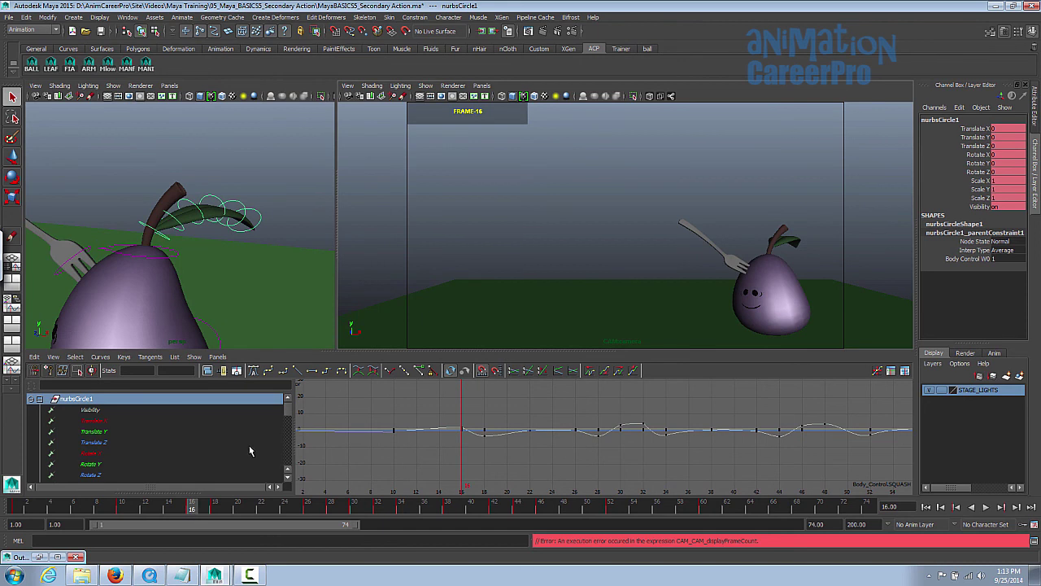
pyautogui.hotkey('alt', 'v')
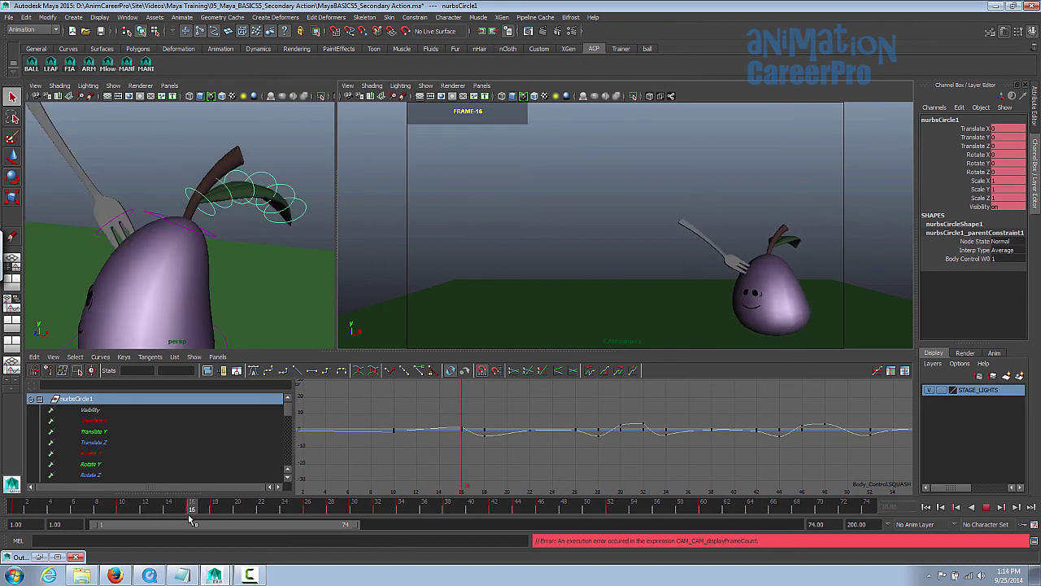
pyautogui.moveTo(195, 519)
pyautogui.mouseDown()
pyautogui.moveTo(214, 516)
pyautogui.moveTo(195, 511)
pyautogui.mouseUp()
pyautogui.press('e')
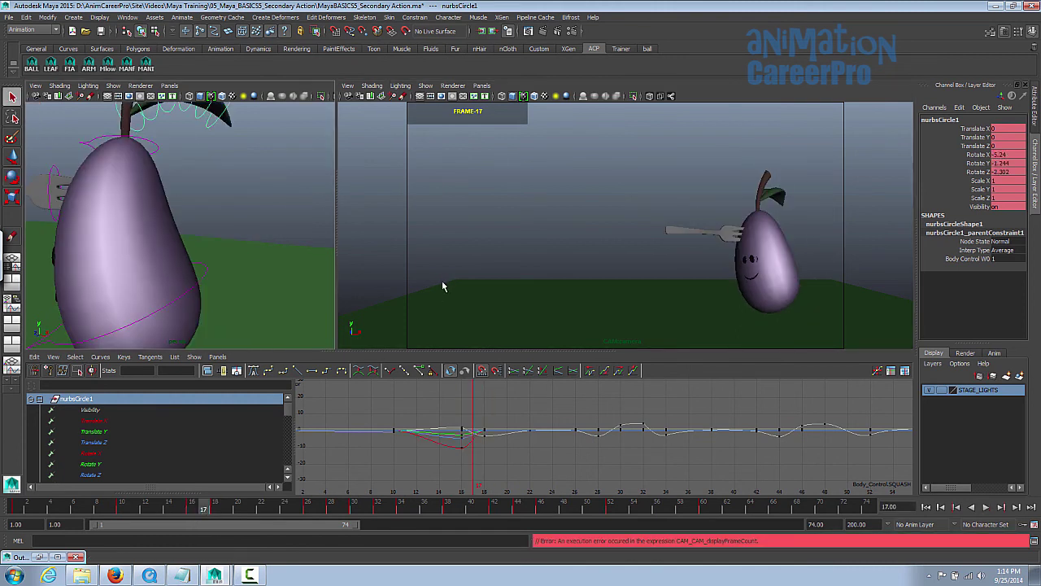
pyautogui.middleClick(419, 324)
# At frame 18, rotate the leaf's base control downward to about -31 in X, -27 in Y and -13 in Z.
pyautogui.moveTo(215, 510)
pyautogui.mouseDown()
pyautogui.moveTo(197, 513)
pyautogui.moveTo(216, 509)
pyautogui.mouseUp()
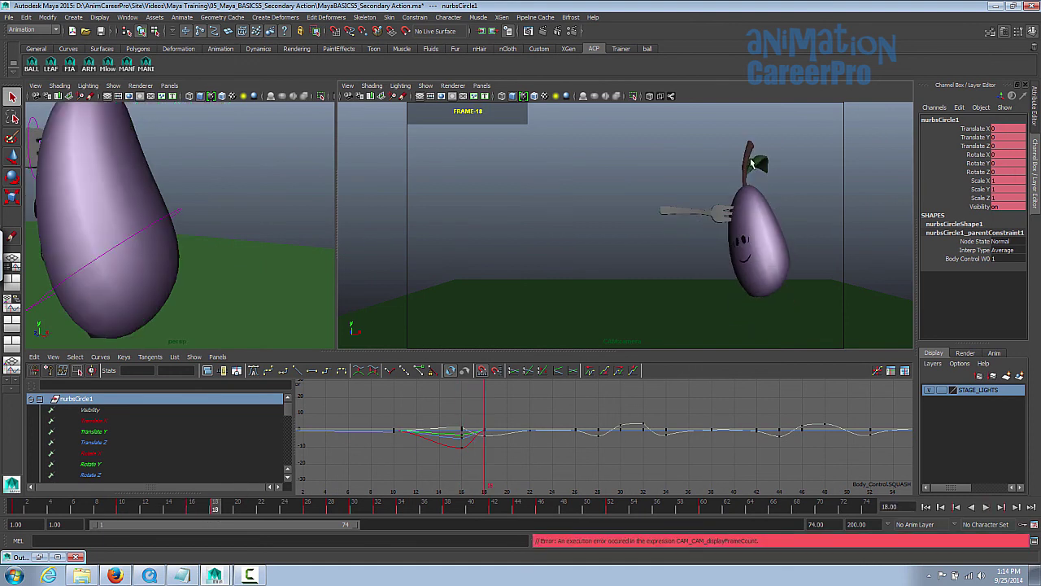
pyautogui.keyDown('alt'); pyautogui.moveTo(241, 171); pyautogui.dragTo(267, 187); pyautogui.keyUp('alt')
pyautogui.scroll(-3, 268, 187)
pyautogui.press('e')
pyautogui.moveTo(746, 203); pyautogui.dragTo(767, 148)
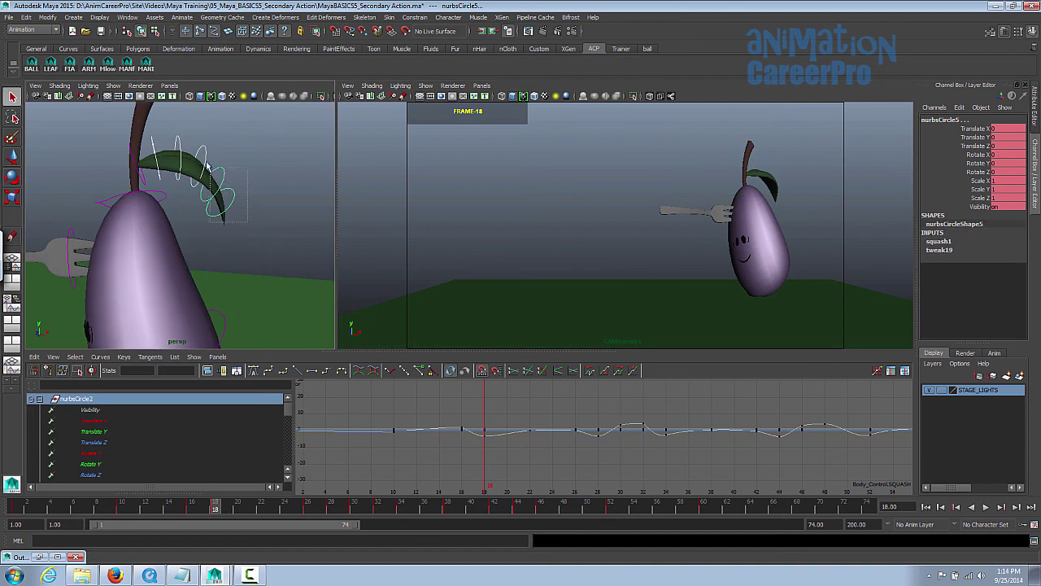
# Select the leaf's outer controls and rotate them to about 10 degrees in X to lift the leaf tip at frame 18.
pyautogui.moveTo(207, 163); pyautogui.dragTo(174, 133)
pyautogui.press('e')
pyautogui.moveTo(229, 192); pyautogui.dragTo(211, 198)
# Rotate nurbsCircle1 to about -49 degrees in X and key all leaf controls at frame 18.
pyautogui.press('q')
pyautogui.click(138, 169)
pyautogui.press('e')
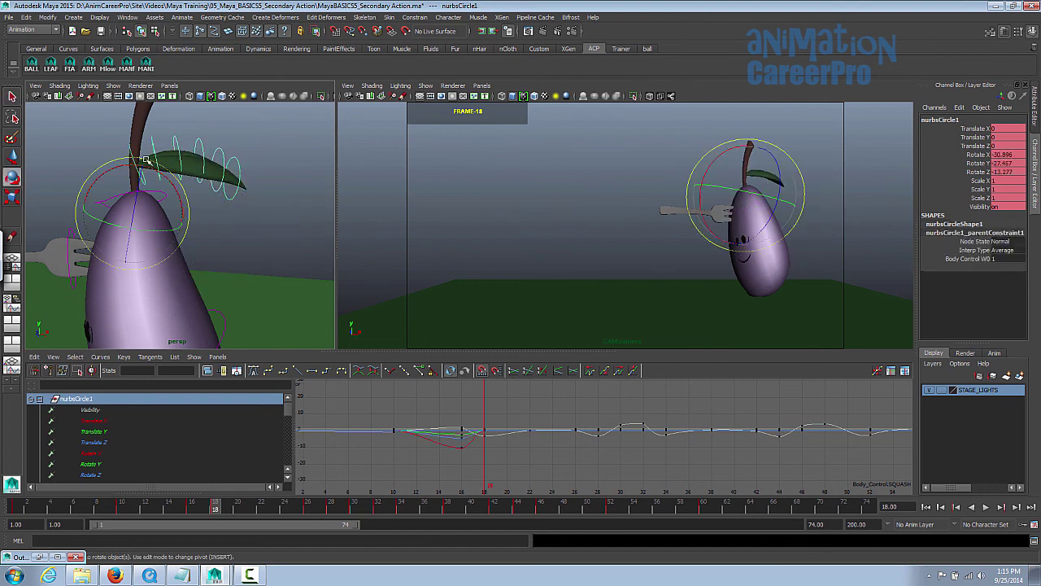
pyautogui.moveTo(140, 169); pyautogui.dragTo(150, 170)
pyautogui.press('q')
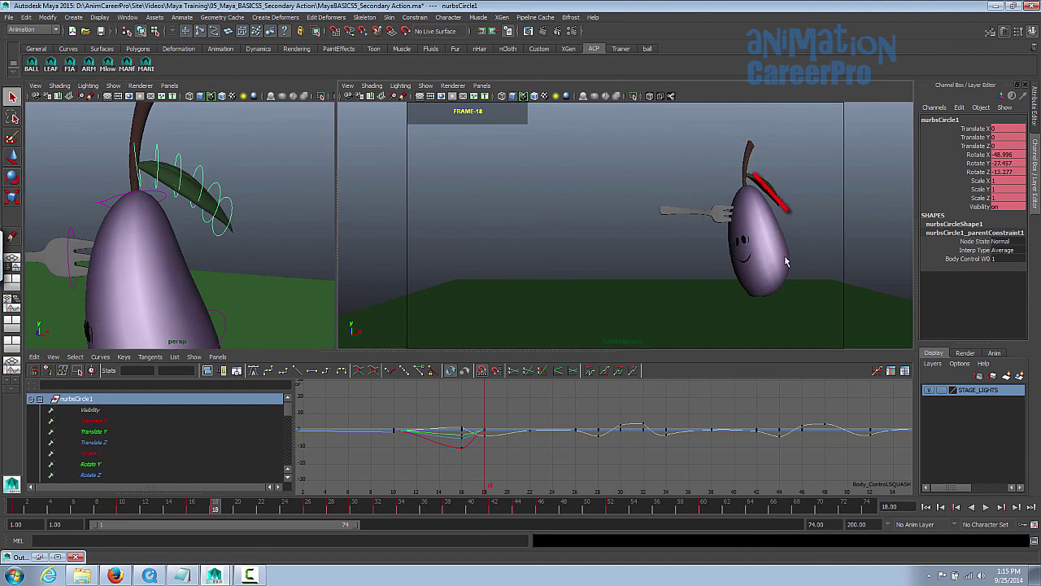
pyautogui.click(51, 67)
pyautogui.click(52, 68)
pyautogui.press('s')
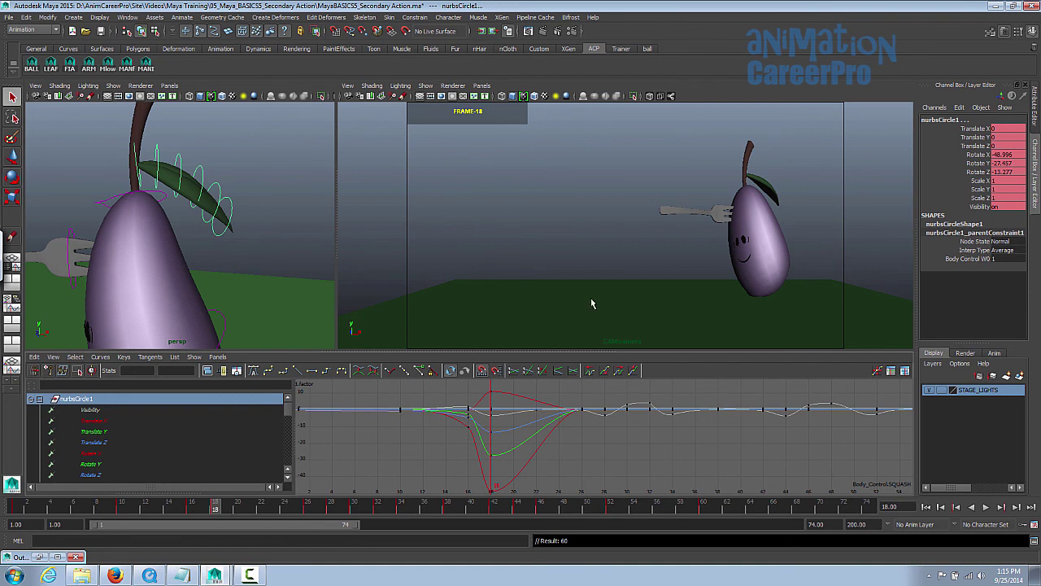
# Set Rotate X, Y and Z of all leaf controls to 0 at frame 22.
pyautogui.moveTo(214, 511)
pyautogui.mouseDown()
pyautogui.moveTo(193, 511)
pyautogui.moveTo(266, 507)
pyautogui.moveTo(215, 509)
pyautogui.mouseUp()
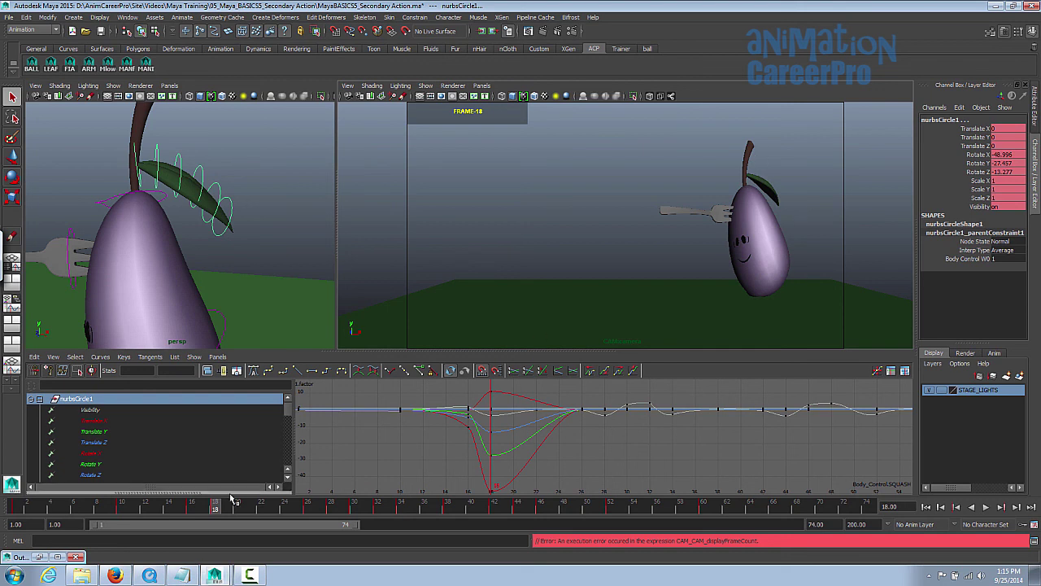
pyautogui.click(261, 508)
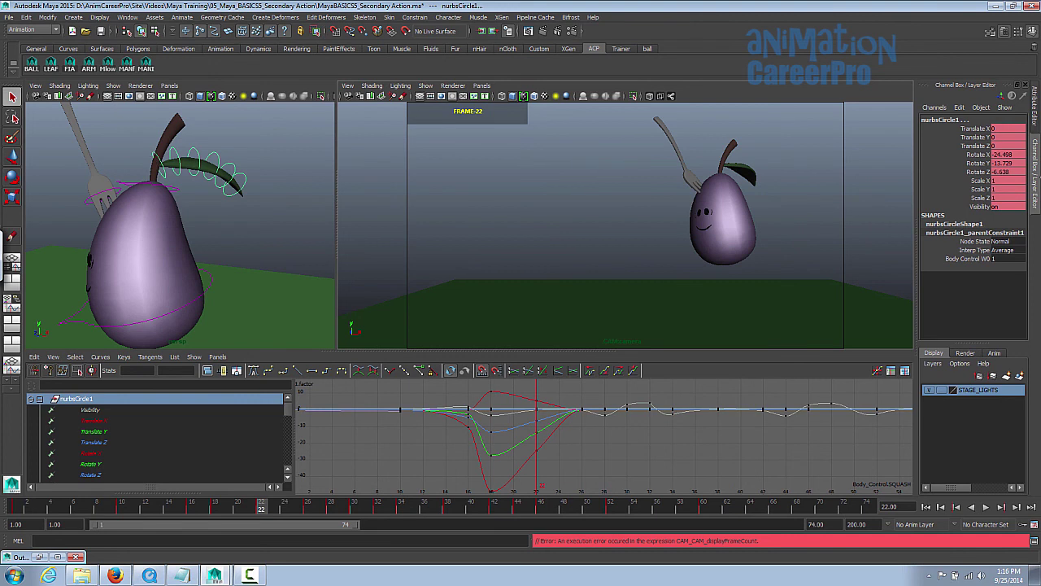
pyautogui.moveTo(1019, 157); pyautogui.dragTo(1017, 168)
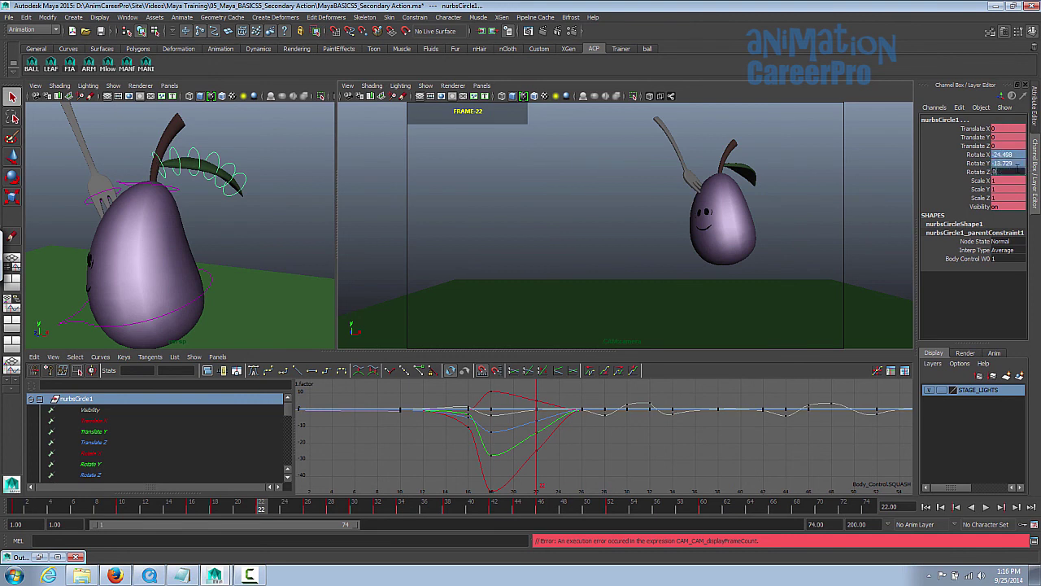
pyautogui.write('0')
pyautogui.press('Return')
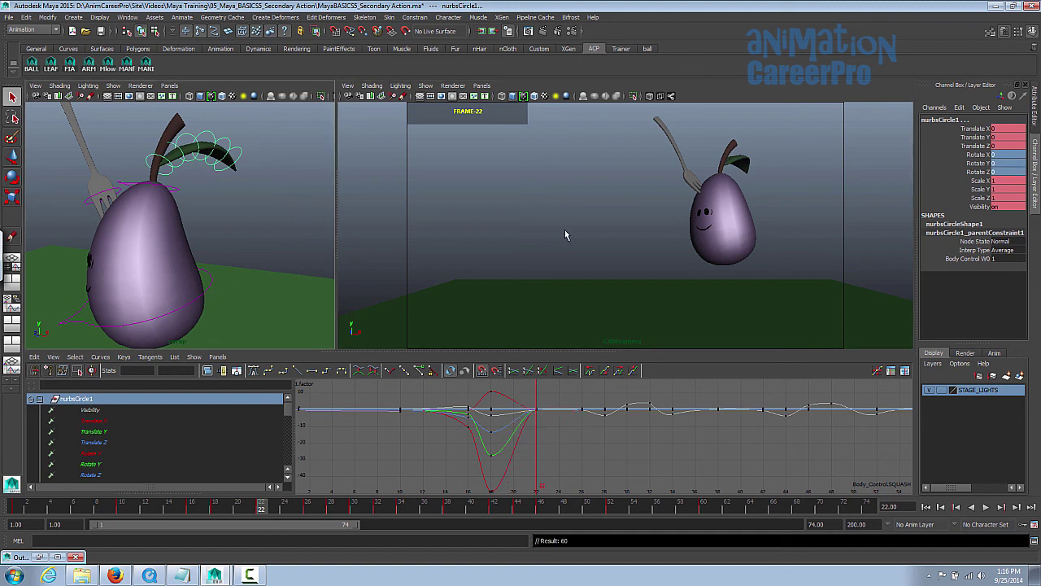
# At frame 26, rotate the leaf's base control nurbsCircle1 to about 19 degrees in X and -26 in Y.
pyautogui.moveTo(721, 187); pyautogui.dragTo(704, 188)
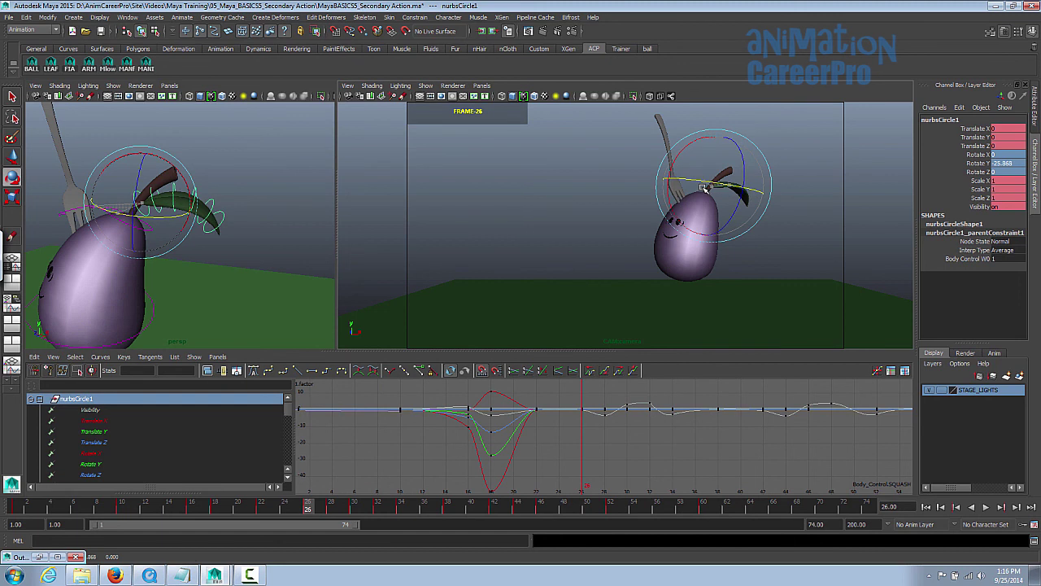
pyautogui.moveTo(691, 144); pyautogui.dragTo(688, 135)
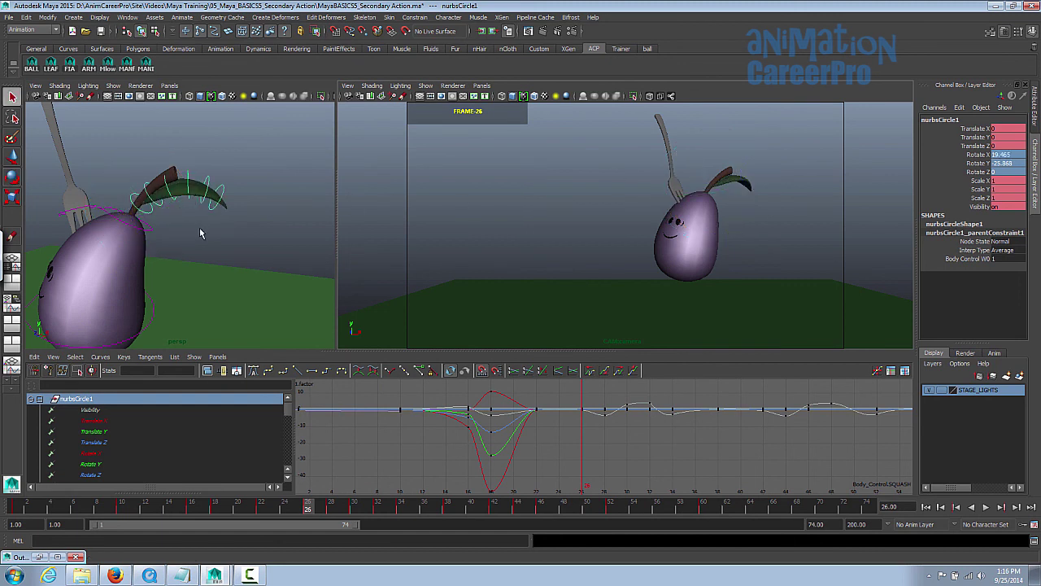
# Rotate the leaf control nurbsCircle2 to about -29 degrees in X at frame 26.
pyautogui.keyDown('alt'); pyautogui.moveTo(200, 229); pyautogui.dragTo(249, 220, button='right'); pyautogui.keyUp('alt')
pyautogui.keyDown('alt'); pyautogui.moveTo(248, 219); pyautogui.dragTo(232, 231); pyautogui.keyUp('alt')
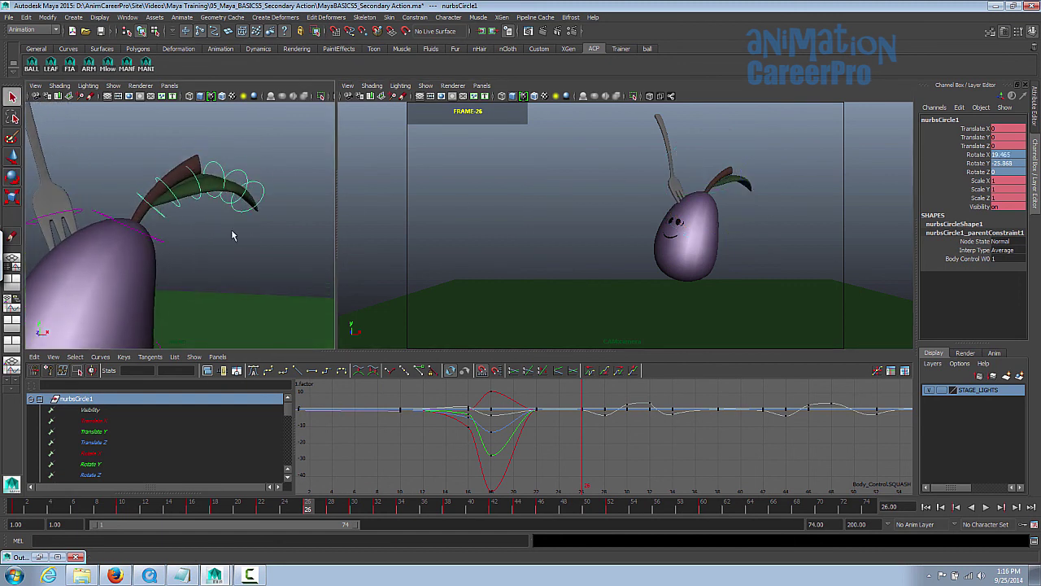
pyautogui.click(171, 195)
pyautogui.press('e')
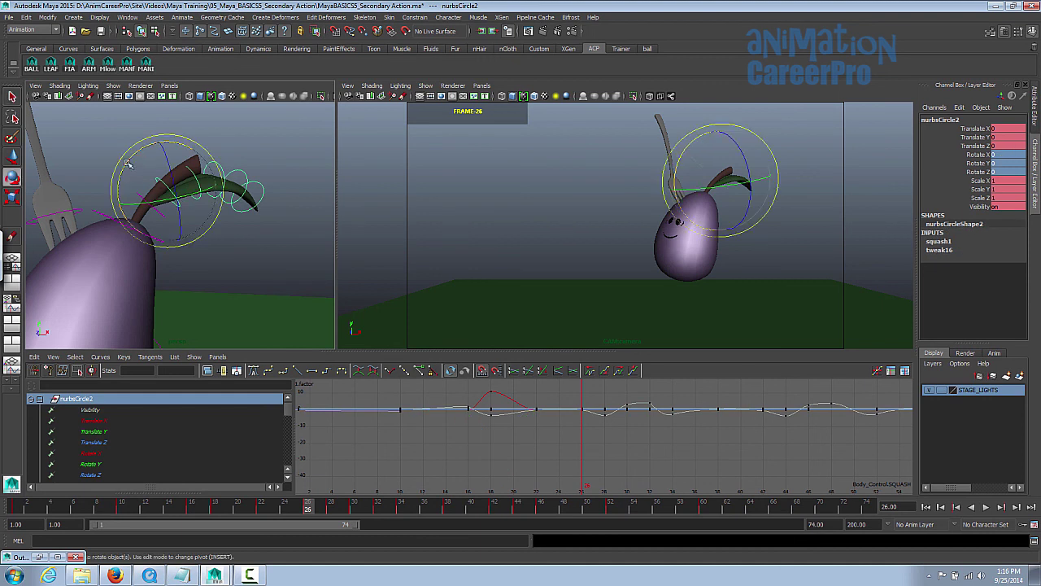
pyautogui.moveTo(135, 158); pyautogui.dragTo(145, 154)
pyautogui.press('q')
pyautogui.click(167, 179)
pyautogui.press('e')
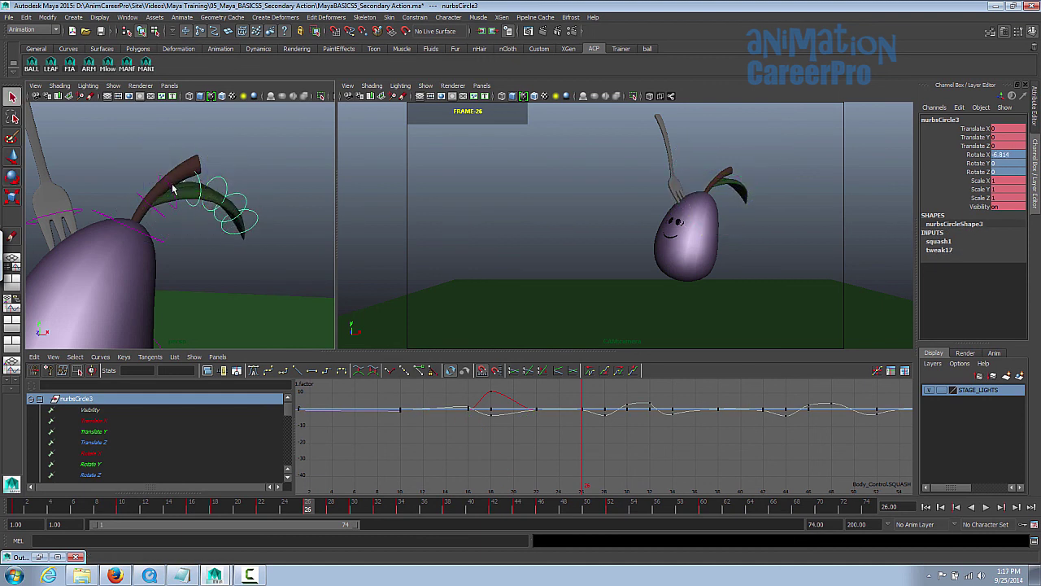
pyautogui.click(166, 179)
pyautogui.moveTo(148, 147); pyautogui.dragTo(161, 145)
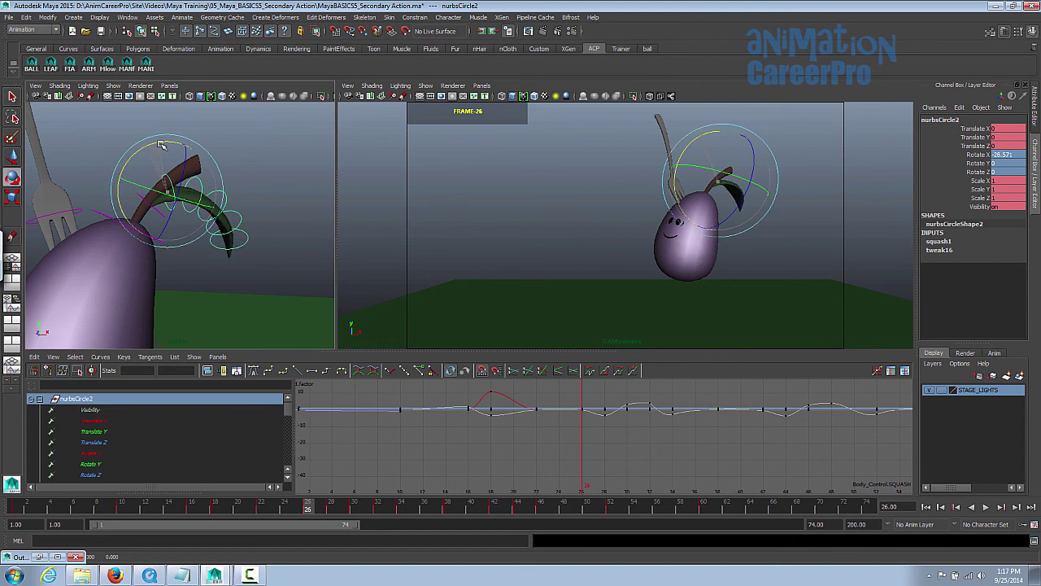
pyautogui.press('q')
# Select the leaf's three outermost controls, nurbsCircle4 to nurbsCircle6, and rotate them to about 38 degrees in X.
pyautogui.click(241, 247)
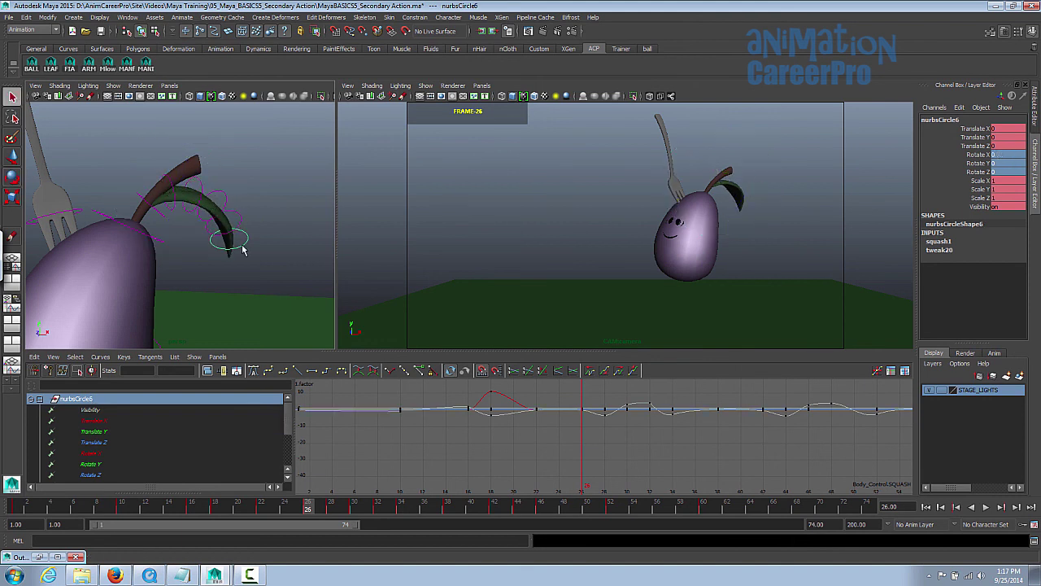
pyautogui.keyDown('shift'); pyautogui.click(233, 218); pyautogui.keyUp('shift')
pyautogui.keyDown('shift'); pyautogui.click(222, 210); pyautogui.keyUp('shift')
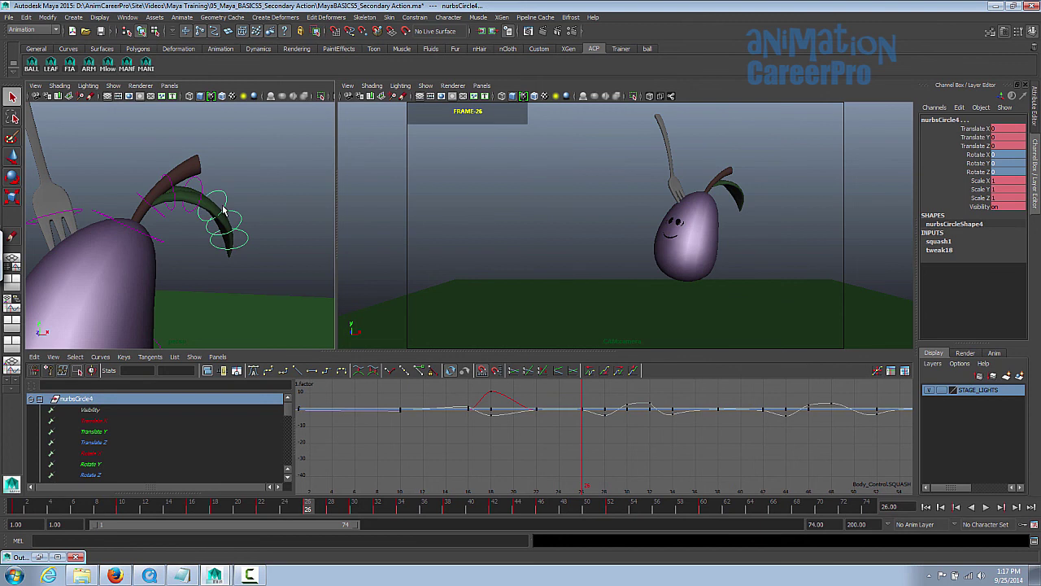
pyautogui.press('e')
pyautogui.moveTo(209, 158); pyautogui.dragTo(180, 168)
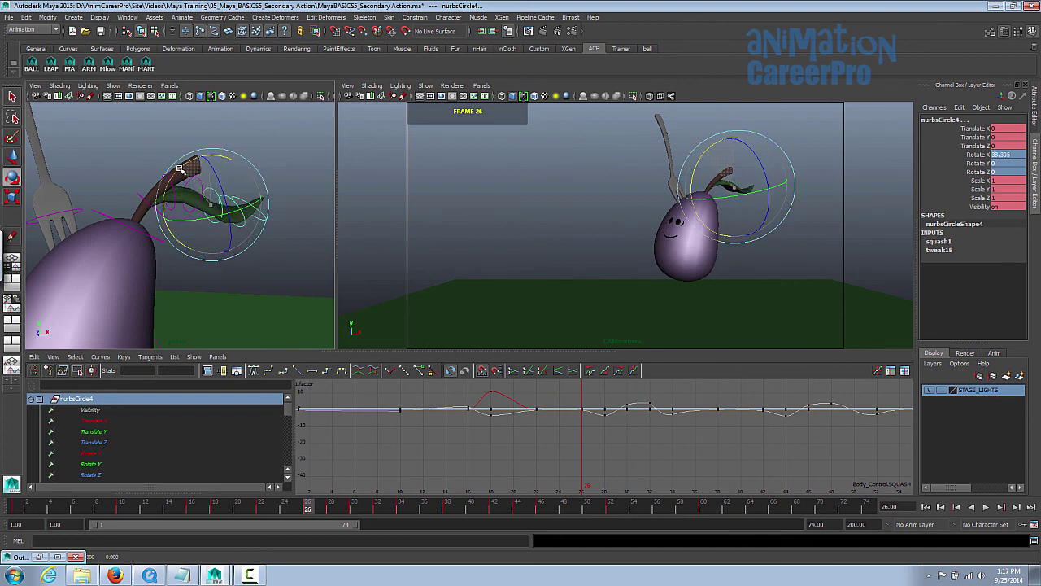
pyautogui.press('q')
# Ease the leaf-tip control nurbsCircle5 to about 29 degrees in X and key all leaf controls at frame 26.
pyautogui.click(231, 171)
pyautogui.press('e')
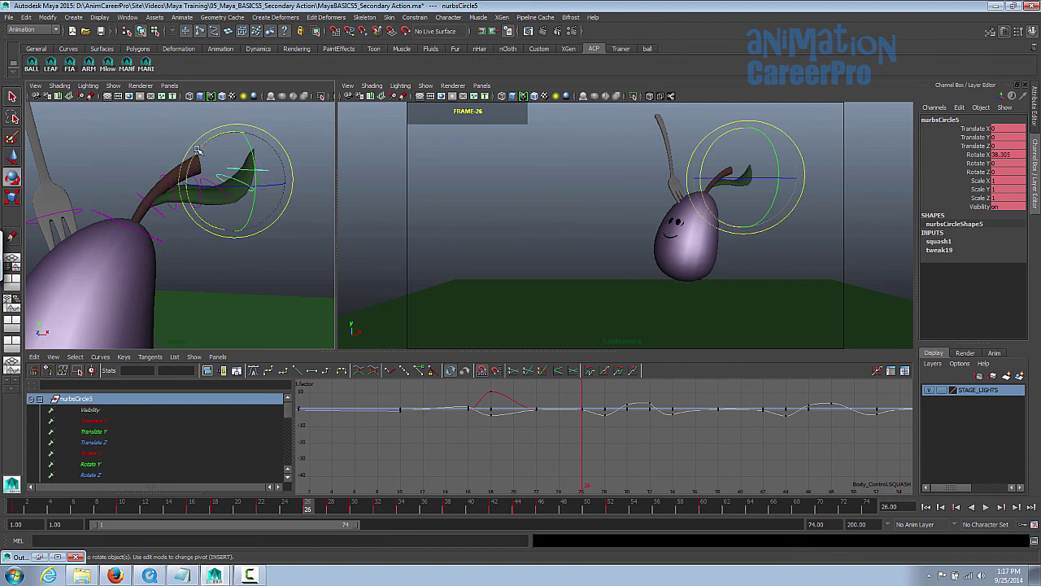
pyautogui.moveTo(199, 150)
pyautogui.mouseDown()
pyautogui.moveTo(220, 148)
pyautogui.moveTo(211, 145)
pyautogui.mouseUp()
pyautogui.press('q')
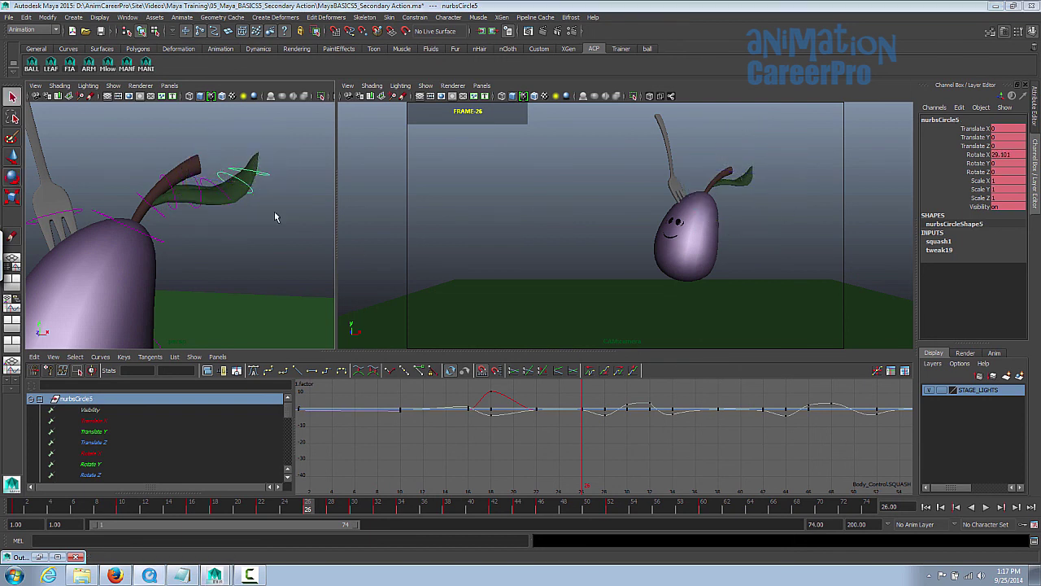
pyautogui.moveTo(262, 214)
pyautogui.keyDown('alt'); pyautogui.mouseDown()
pyautogui.moveTo(214, 204)
pyautogui.moveTo(281, 208)
pyautogui.mouseUp(); pyautogui.keyUp('alt')
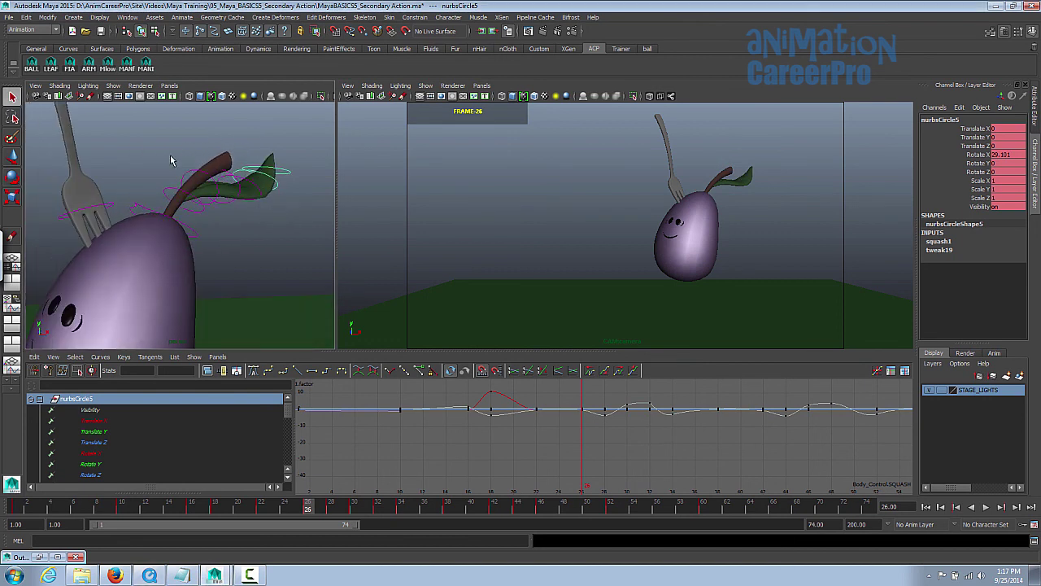
pyautogui.click(51, 64)
pyautogui.press('s')
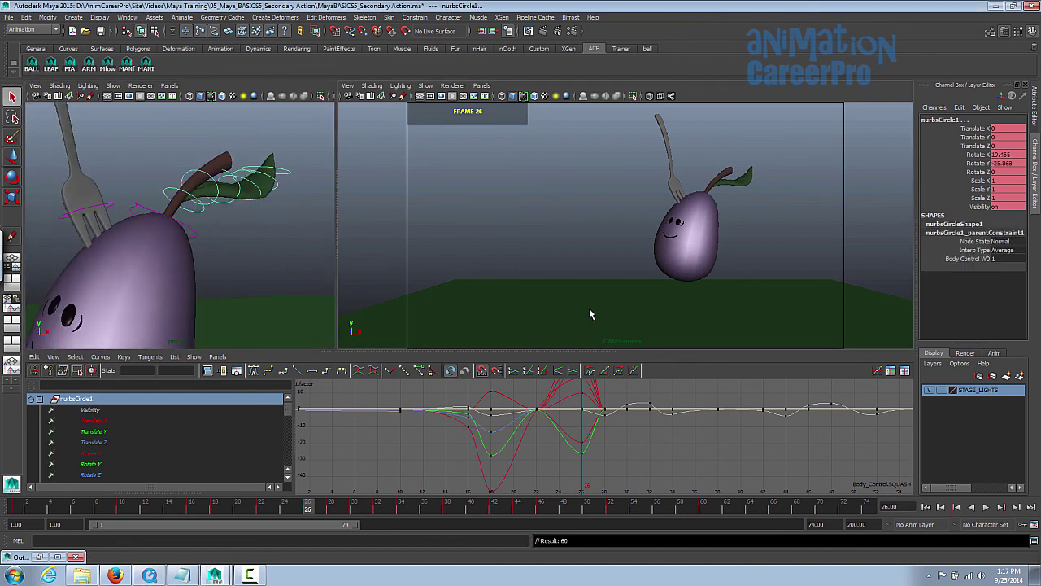
# At frame 22, rotate the leaf's base control nurbsCircle1 to about -28 degrees in Y and key it.
pyautogui.moveTo(308, 510); pyautogui.dragTo(260, 525)
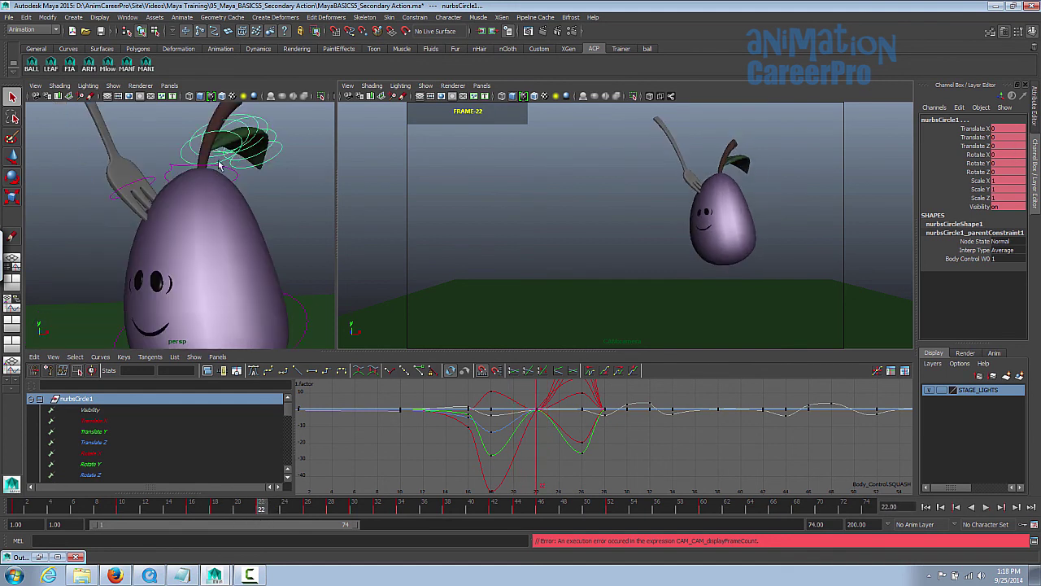
pyautogui.click(218, 164)
pyautogui.keyDown('alt'); pyautogui.moveTo(227, 167); pyautogui.dragTo(218, 173); pyautogui.keyUp('alt')
pyautogui.press('e')
pyautogui.click(467, 188)
pyautogui.click(221, 163)
pyautogui.moveTo(730, 161); pyautogui.dragTo(704, 172)
pyautogui.press('s')
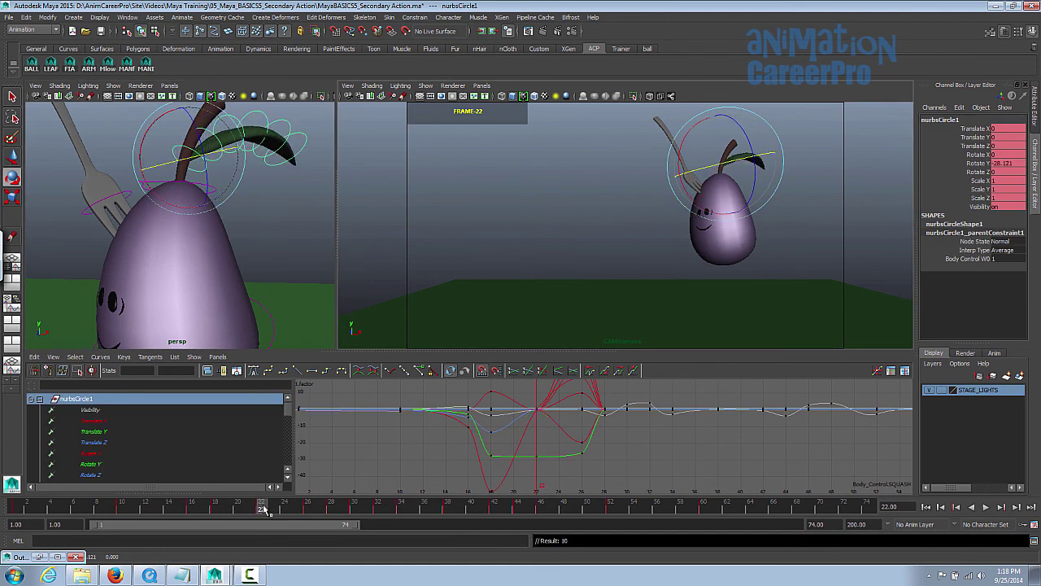
pyautogui.hotkey('alt', 'v')
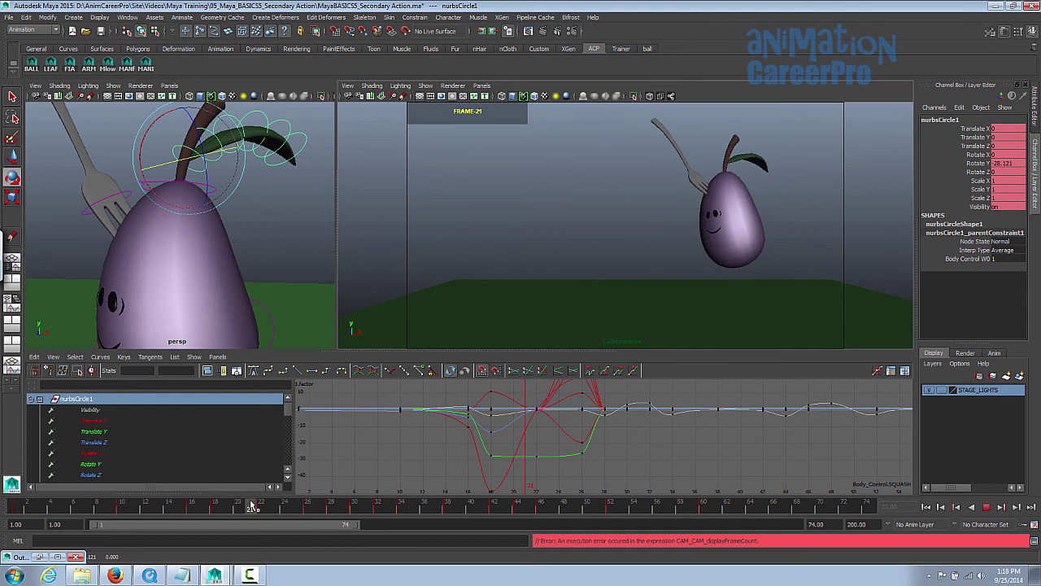
# At frame 28, adjust the outer leaf controls and rotate nurbsCircle1 to about -15 degrees in X and -34 in Y.
pyautogui.moveTo(246, 511)
pyautogui.mouseDown()
pyautogui.moveTo(332, 510)
pyautogui.moveTo(199, 508)
pyautogui.moveTo(330, 506)
pyautogui.mouseUp()
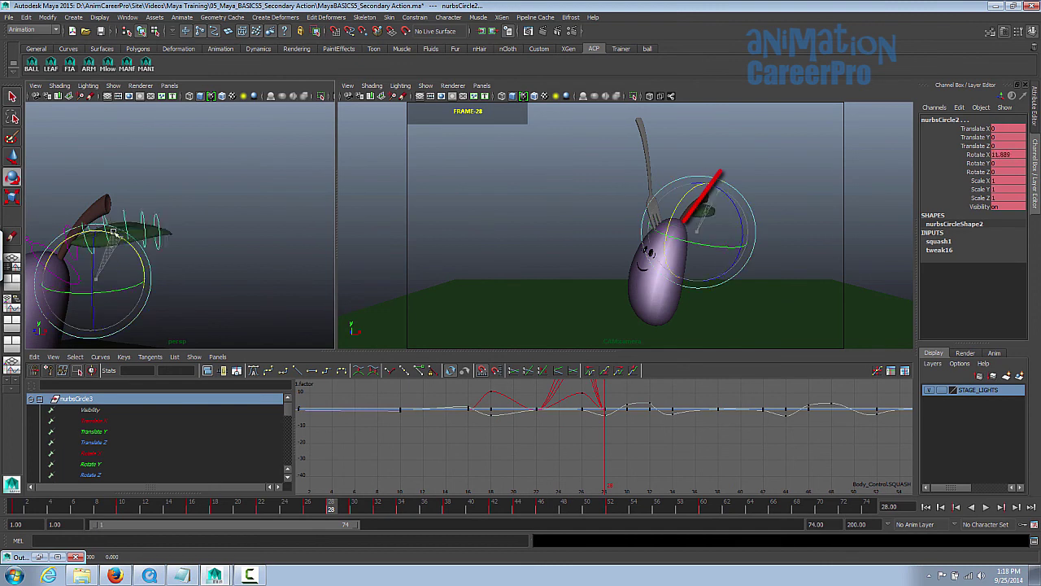
pyautogui.click(686, 248)
pyautogui.moveTo(685, 248); pyautogui.dragTo(706, 177)
pyautogui.press('q')
pyautogui.click(159, 271)
pyautogui.press('e')
pyautogui.press('q')
pyautogui.click(113, 283)
pyautogui.click(689, 183)
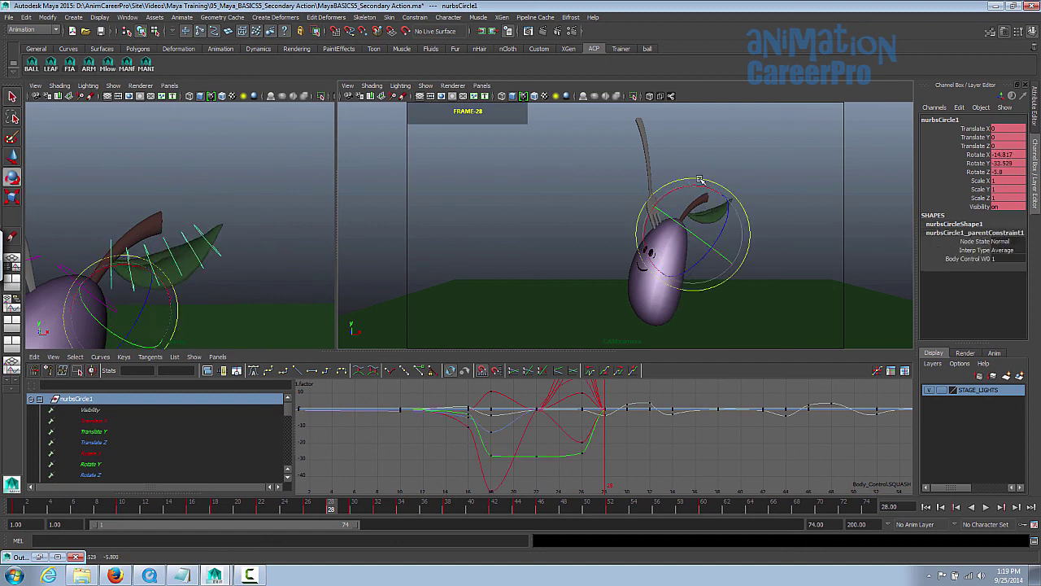
# Rotate the leaf controls from nurbsCircle3 outward to about 41 degrees in X and key all leaf controls at frame 28.
pyautogui.moveTo(690, 183); pyautogui.dragTo(689, 180)
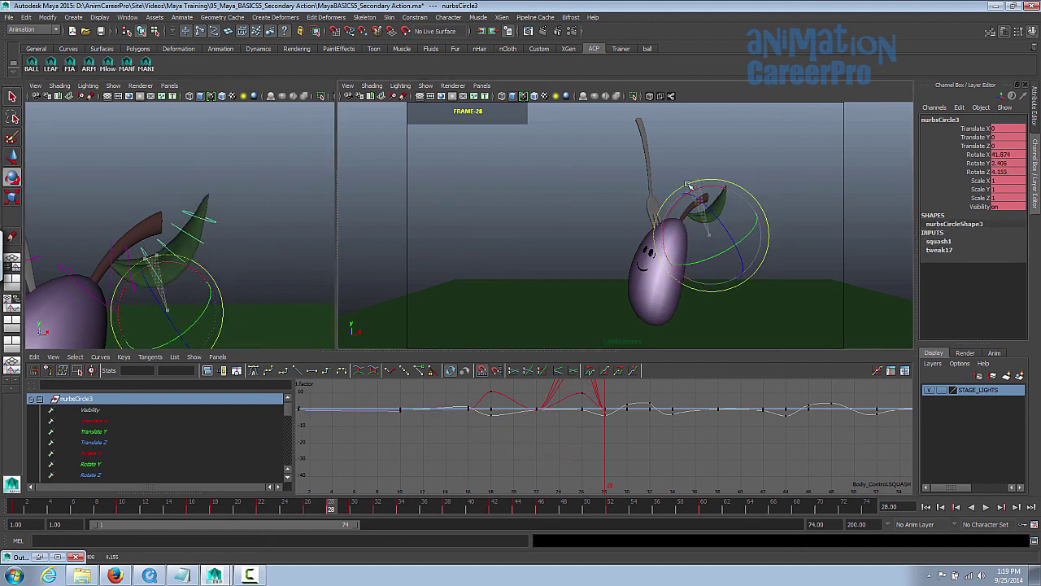
pyautogui.press('q')
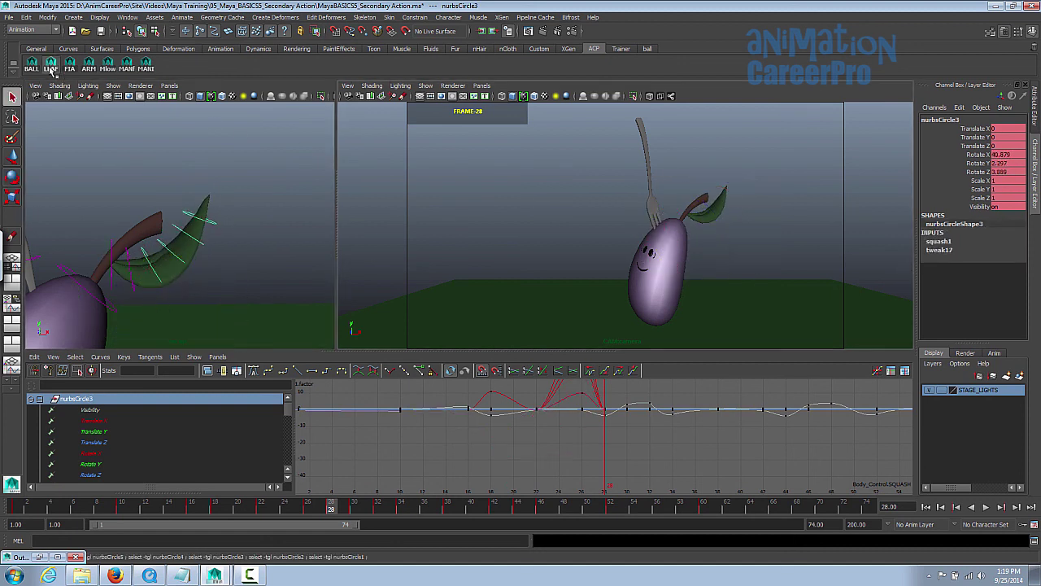
pyautogui.click(57, 70)
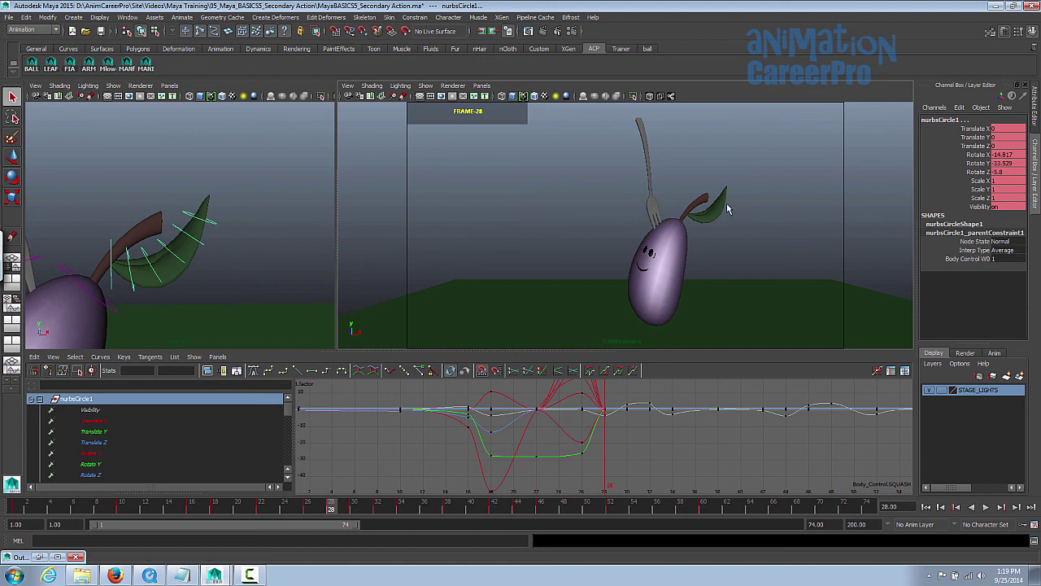
pyautogui.press('s')
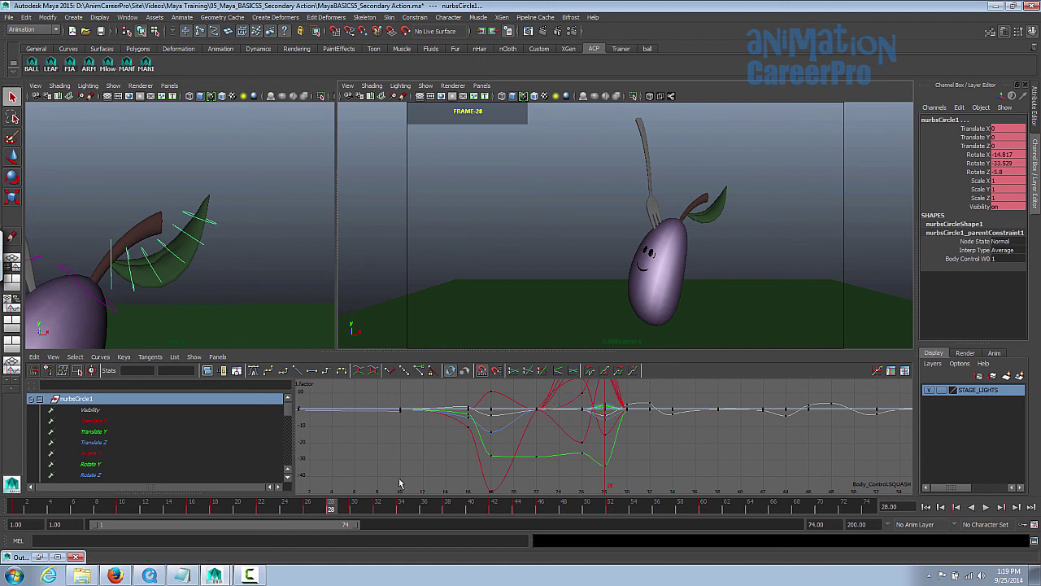
# Copy the leaf pose from frame 28 to frame 30 and key it there.
pyautogui.hotkey('alt', 'v')
pyautogui.moveTo(335, 514); pyautogui.dragTo(358, 519)
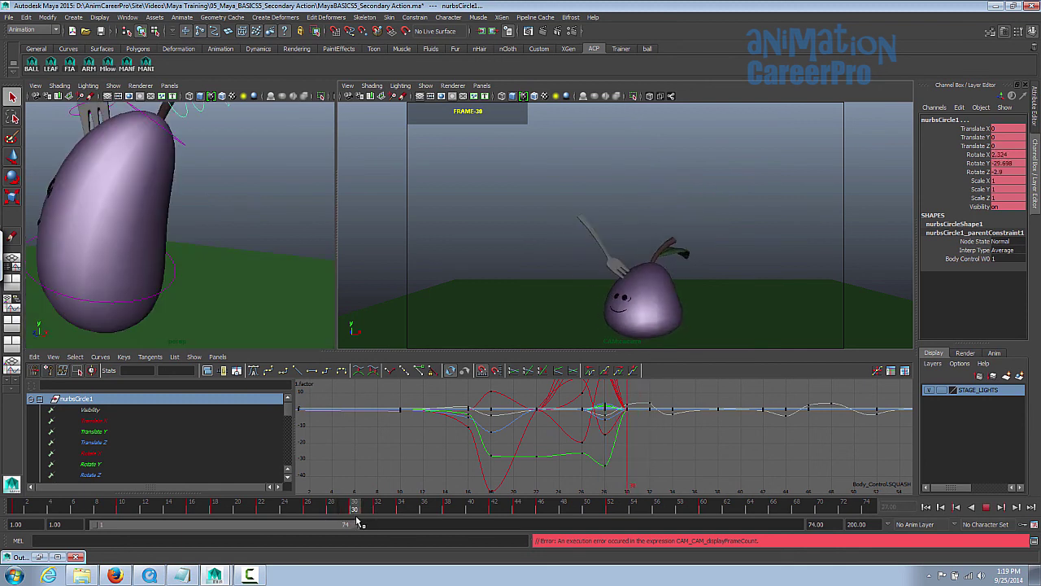
pyautogui.keyDown('alt'); pyautogui.moveTo(275, 301); pyautogui.dragTo(302, 301); pyautogui.keyUp('alt')
pyautogui.press(',')
pyautogui.keyDown('alt'); pyautogui.moveTo(301, 301); pyautogui.dragTo(280, 301, button='middle'); pyautogui.keyUp('alt')
pyautogui.keyDown('alt'); pyautogui.moveTo(280, 301); pyautogui.dragTo(323, 210); pyautogui.keyUp('alt')
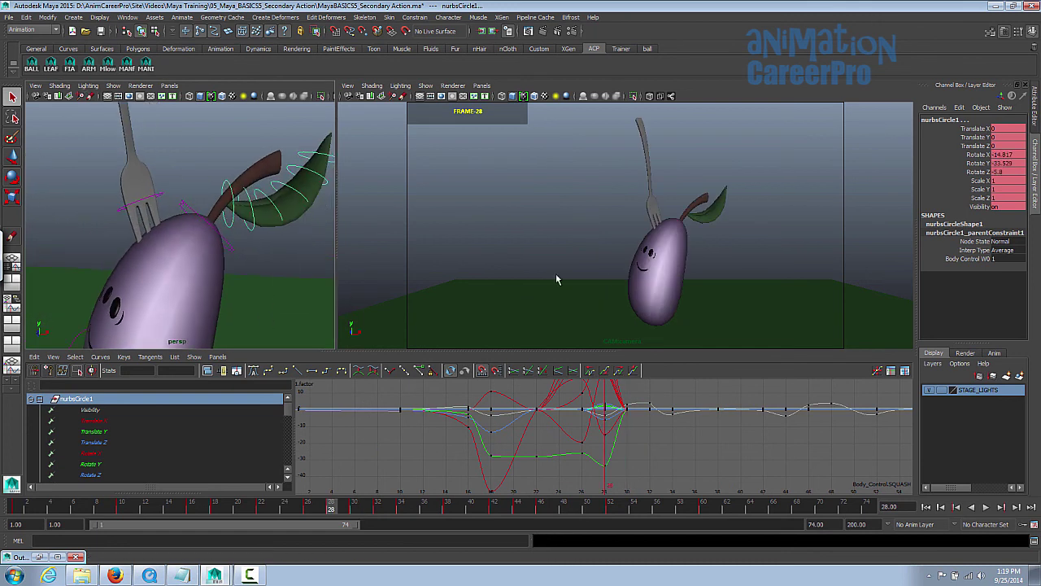
pyautogui.click(332, 507)
pyautogui.moveTo(338, 509); pyautogui.dragTo(356, 512)
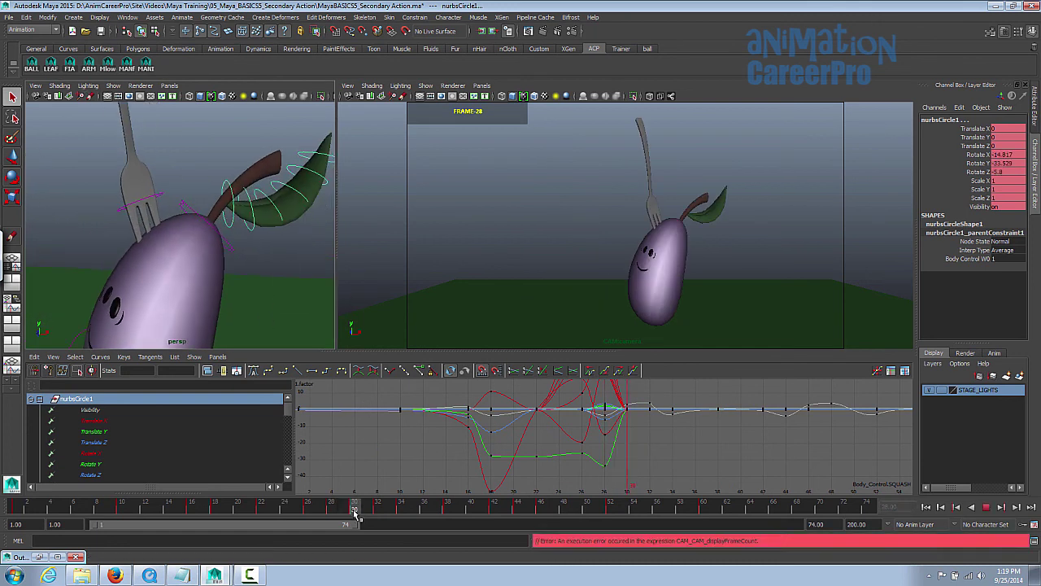
pyautogui.press('s')
# At frame 30, rotate the leaf's base control nurbsCircle1 to about -61 degrees in X.
pyautogui.moveTo(641, 423)
pyautogui.keyDown('alt'); pyautogui.keyDown('shift'); pyautogui.mouseDown(button='right')
pyautogui.moveTo(650, 436)
pyautogui.moveTo(642, 441)
pyautogui.mouseUp(button='right'); pyautogui.keyUp('shift'); pyautogui.keyUp('alt')
pyautogui.keyDown('alt'); pyautogui.moveTo(641, 442); pyautogui.dragTo(636, 461, button='middle'); pyautogui.keyUp('alt')
pyautogui.moveTo(636, 461)
pyautogui.keyDown('alt'); pyautogui.mouseDown(button='right')
pyautogui.moveTo(645, 418)
pyautogui.moveTo(639, 466)
pyautogui.mouseUp(button='right'); pyautogui.keyUp('alt')
pyautogui.keyDown('alt'); pyautogui.moveTo(613, 422); pyautogui.dragTo(572, 420, button='right'); pyautogui.keyUp('alt')
pyautogui.click(704, 100)
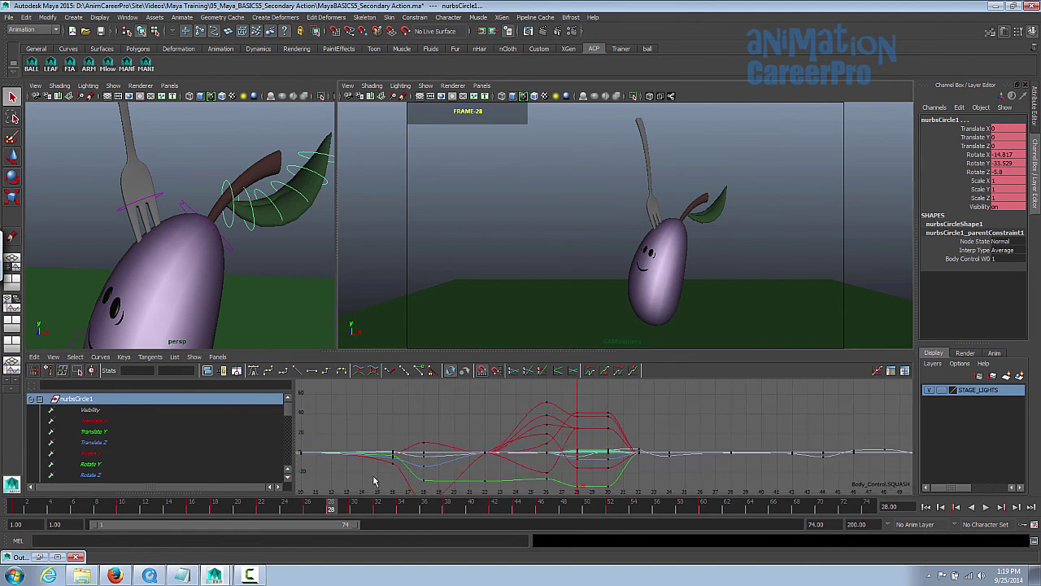
pyautogui.moveTo(342, 510); pyautogui.dragTo(362, 510)
pyautogui.keyDown('alt'); pyautogui.moveTo(271, 296); pyautogui.dragTo(196, 297); pyautogui.keyUp('alt')
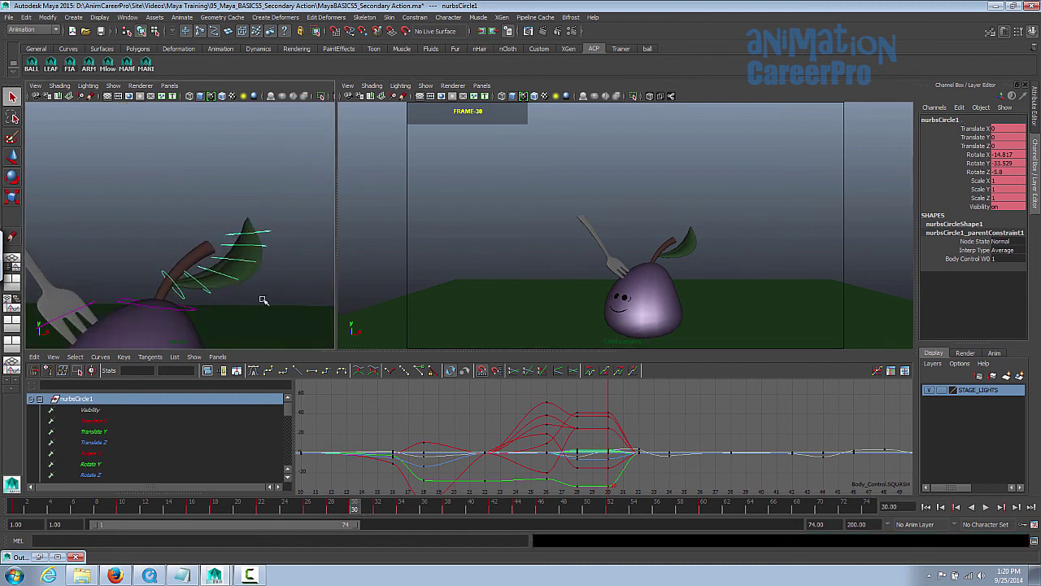
pyautogui.press('e')
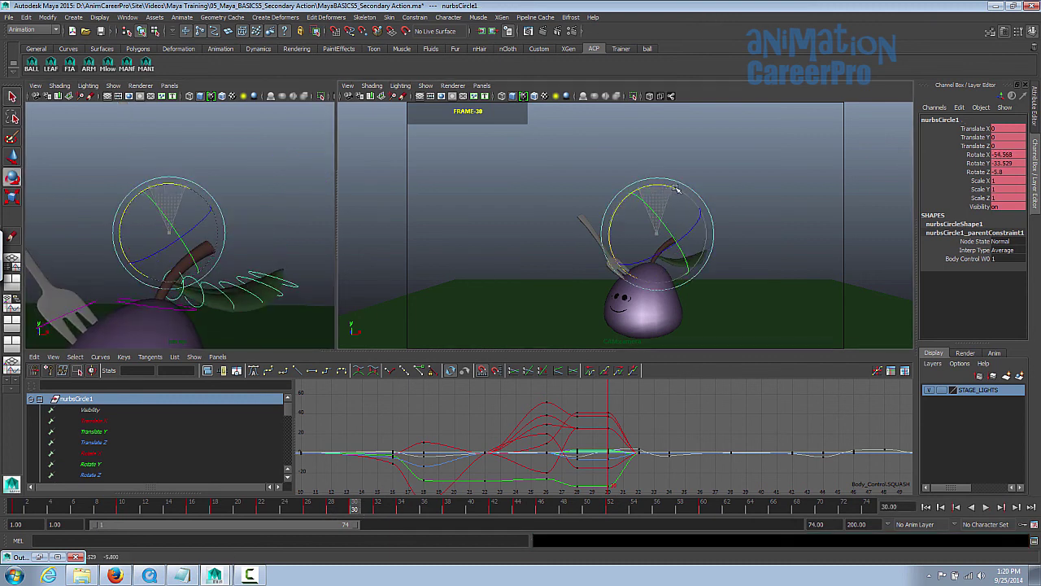
pyautogui.click(662, 192)
pyautogui.moveTo(663, 191); pyautogui.dragTo(662, 198)
# Rotate the outer leaf controls from nurbsCircle4 to about 49 degrees in X and key all leaf controls at frame 30.
pyautogui.click(341, 305)
pyautogui.click(231, 291)
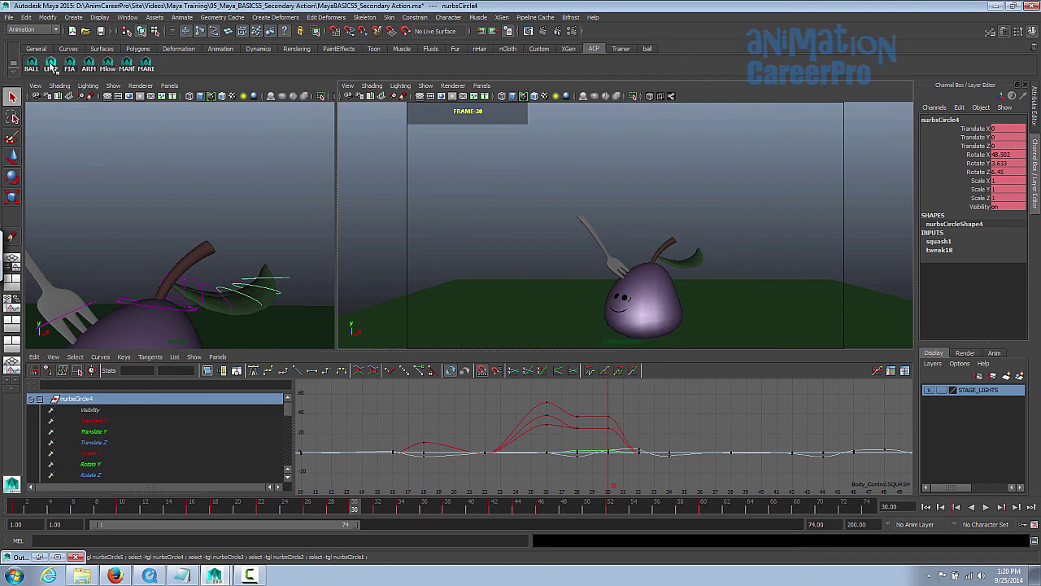
pyautogui.click(51, 64)
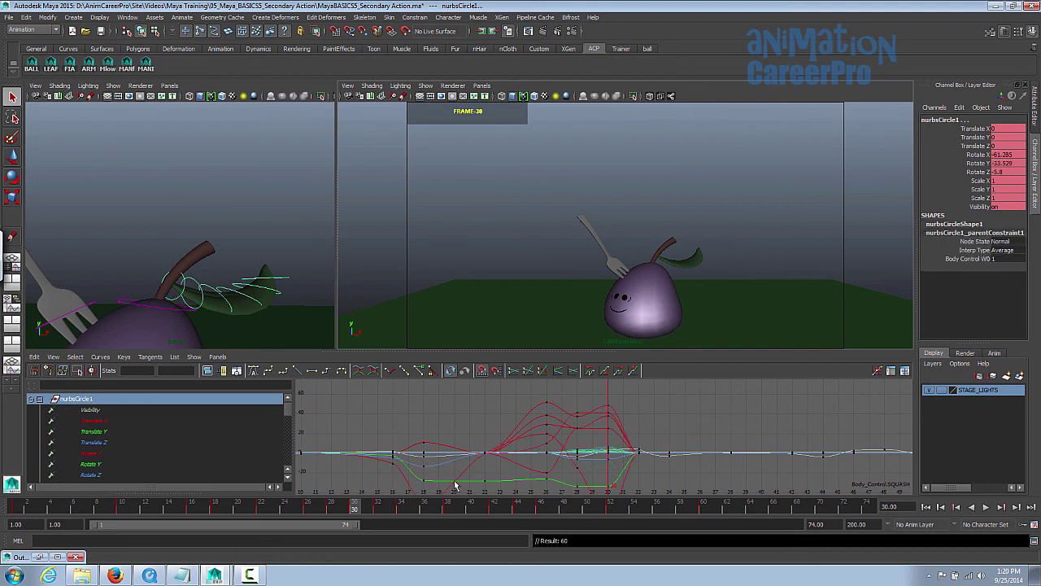
# At frame 32, rotate nurbsCircle1 to about -28 degrees in Y and nurbsCircle2 to about -33 in X and -12 in Z.
pyautogui.moveTo(356, 510); pyautogui.dragTo(380, 512)
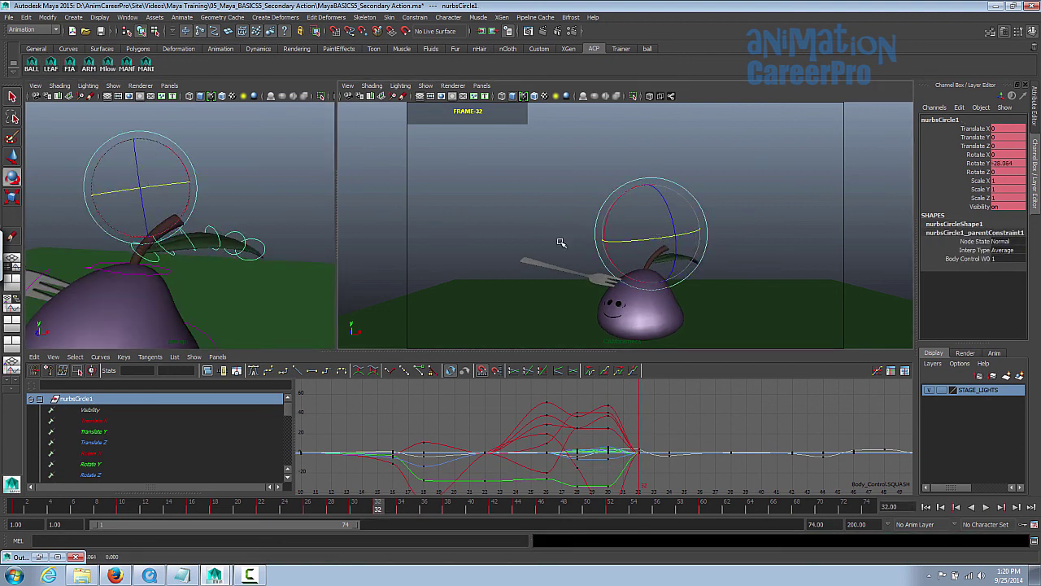
pyautogui.press('q')
pyautogui.keyDown('alt'); pyautogui.moveTo(162, 248); pyautogui.dragTo(165, 233); pyautogui.keyUp('alt')
pyautogui.moveTo(187, 206); pyautogui.dragTo(283, 244)
pyautogui.press('e')
pyautogui.moveTo(664, 185); pyautogui.dragTo(682, 182)
pyautogui.press('q')
pyautogui.moveTo(254, 235); pyautogui.dragTo(173, 242)
pyautogui.press('e')
pyautogui.moveTo(623, 183); pyautogui.dragTo(657, 184)
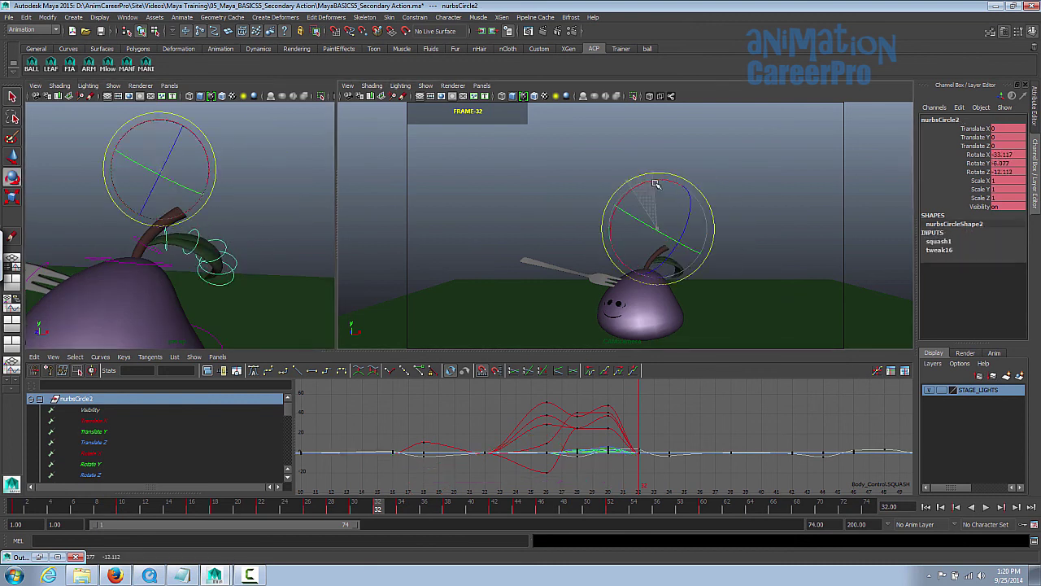
# Select the leaf's tip controls, including nurbsCircle5, and rotate them outward at frame 32.
pyautogui.press('Up')
pyautogui.moveTo(601, 213); pyautogui.dragTo(677, 238)
pyautogui.click(237, 283)
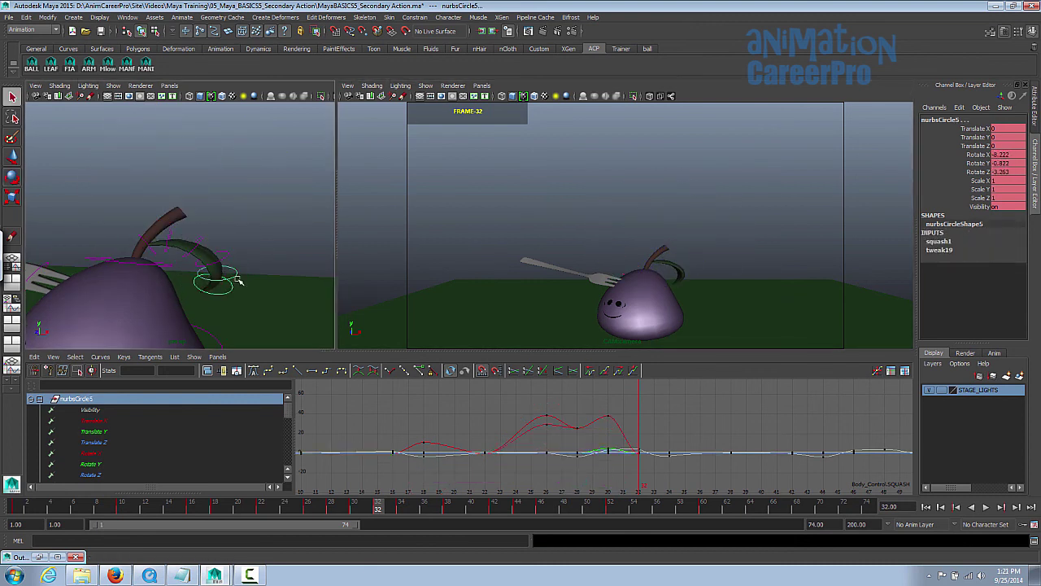
pyautogui.press('e')
pyautogui.moveTo(259, 231); pyautogui.dragTo(248, 194)
# Rotate nurbsCircle1 to about -10 degrees in X and 13 in Z, and key all leaf controls at frame 32.
pyautogui.press('q')
pyautogui.click(152, 248)
pyautogui.press('e')
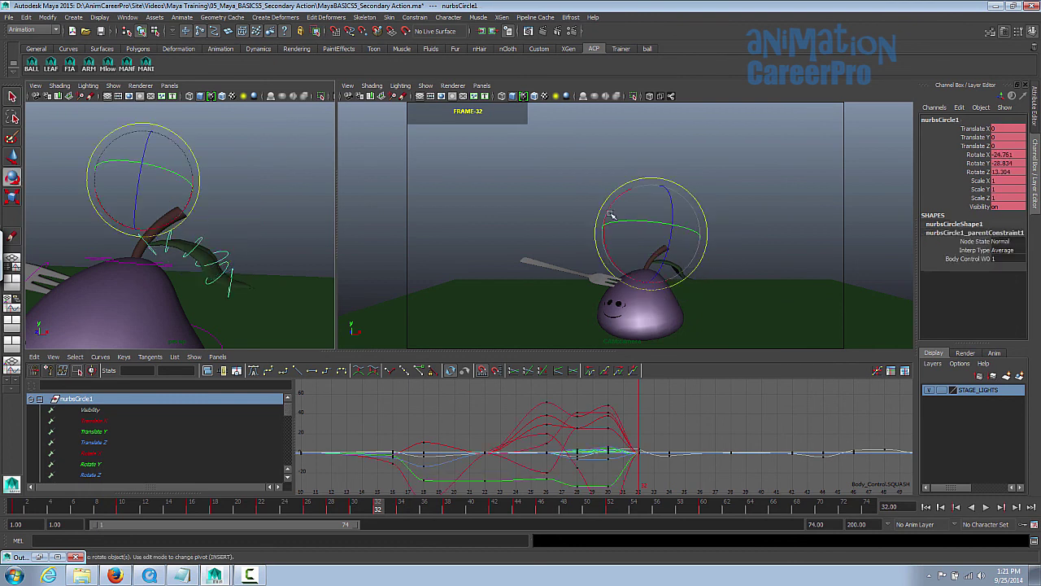
pyautogui.moveTo(611, 214); pyautogui.dragTo(608, 225)
pyautogui.press('q')
pyautogui.moveTo(245, 275); pyautogui.dragTo(137, 231)
pyautogui.press('s')
# Select all leaf controls at frame 18 and copy their keys.
pyautogui.moveTo(365, 510); pyautogui.dragTo(375, 511)
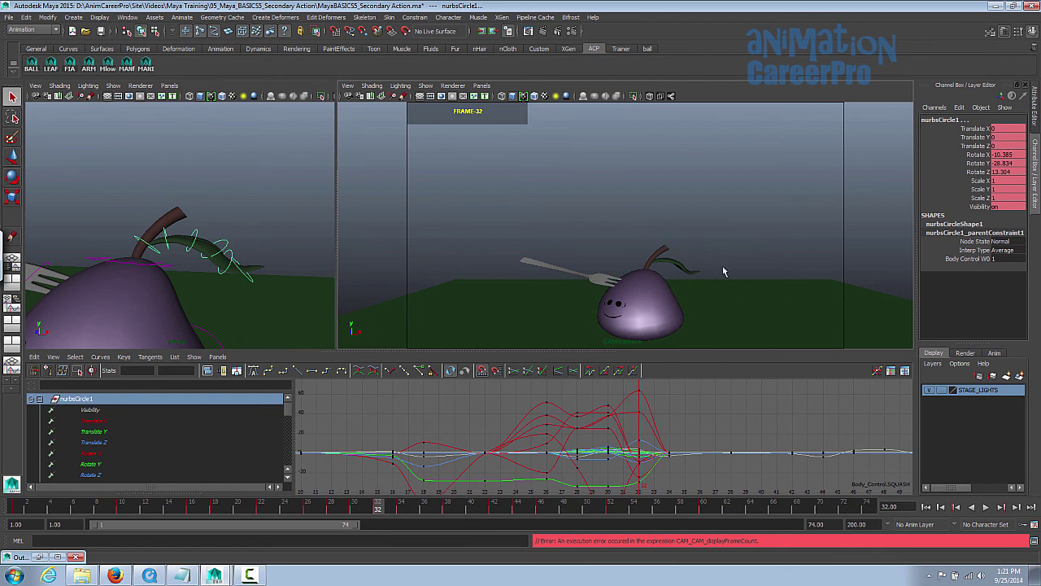
pyautogui.moveTo(387, 508)
pyautogui.mouseDown()
pyautogui.moveTo(355, 512)
pyautogui.moveTo(404, 510)
pyautogui.mouseUp()
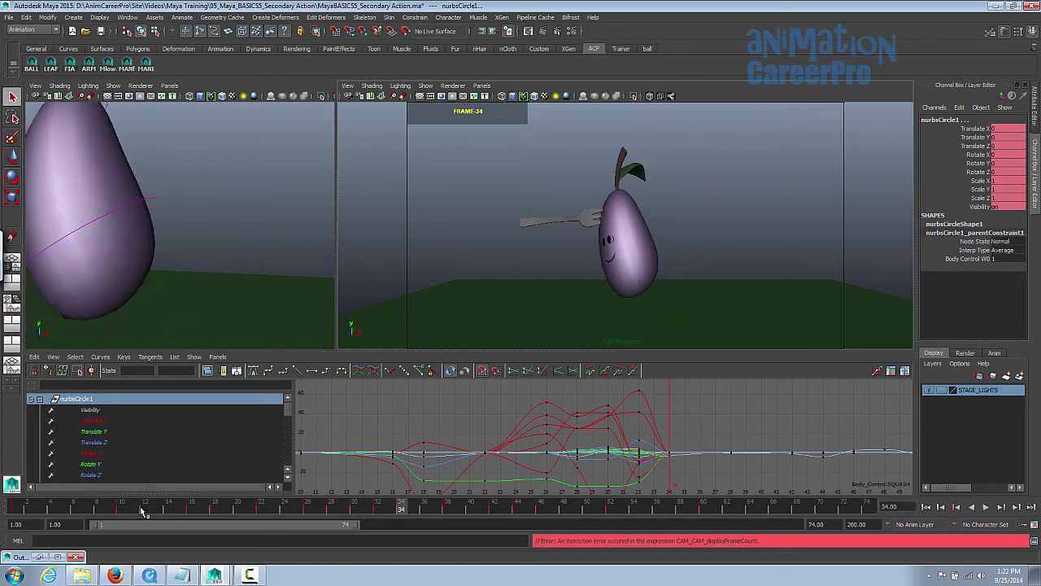
pyautogui.click(217, 509)
pyautogui.keyDown('alt'); pyautogui.moveTo(196, 226); pyautogui.dragTo(256, 232); pyautogui.keyUp('alt')
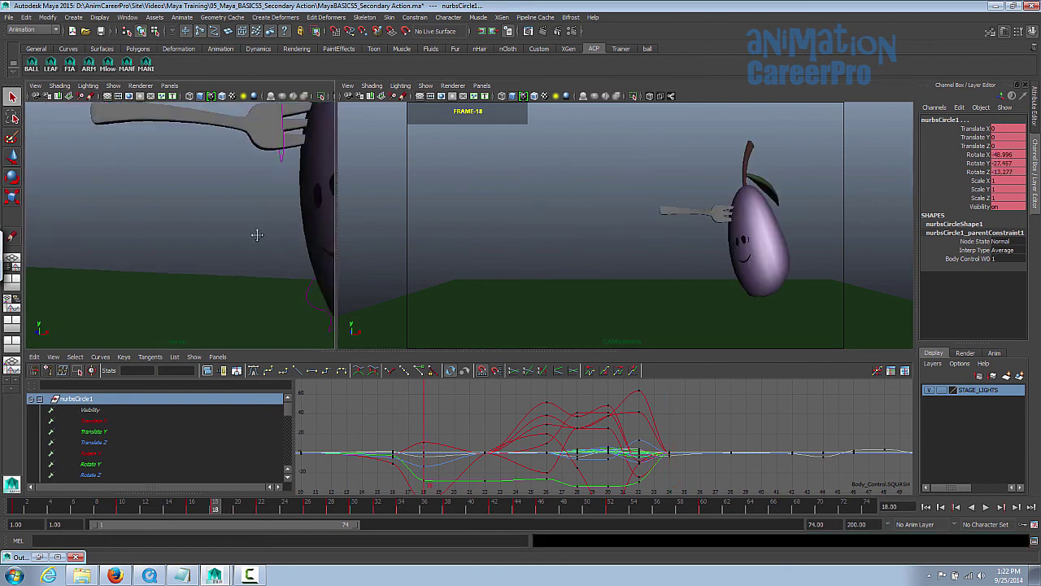
pyautogui.keyDown('alt'); pyautogui.moveTo(255, 233); pyautogui.dragTo(198, 251, button='right'); pyautogui.keyUp('alt')
pyautogui.keyDown('alt'); pyautogui.moveTo(197, 252); pyautogui.dragTo(152, 313, button='middle'); pyautogui.keyUp('alt')
pyautogui.click(51, 68)
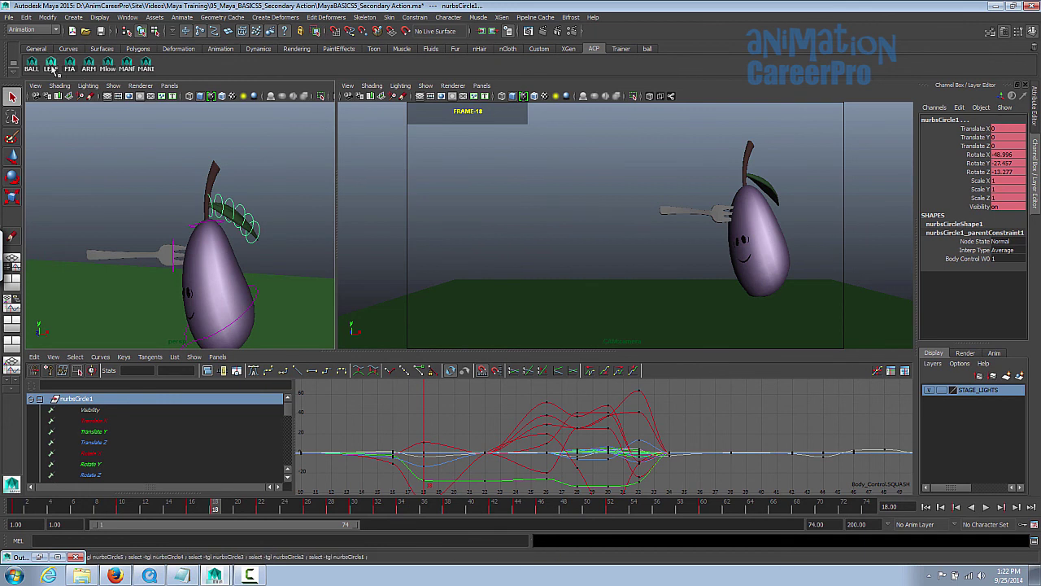
pyautogui.rightClick(221, 523)
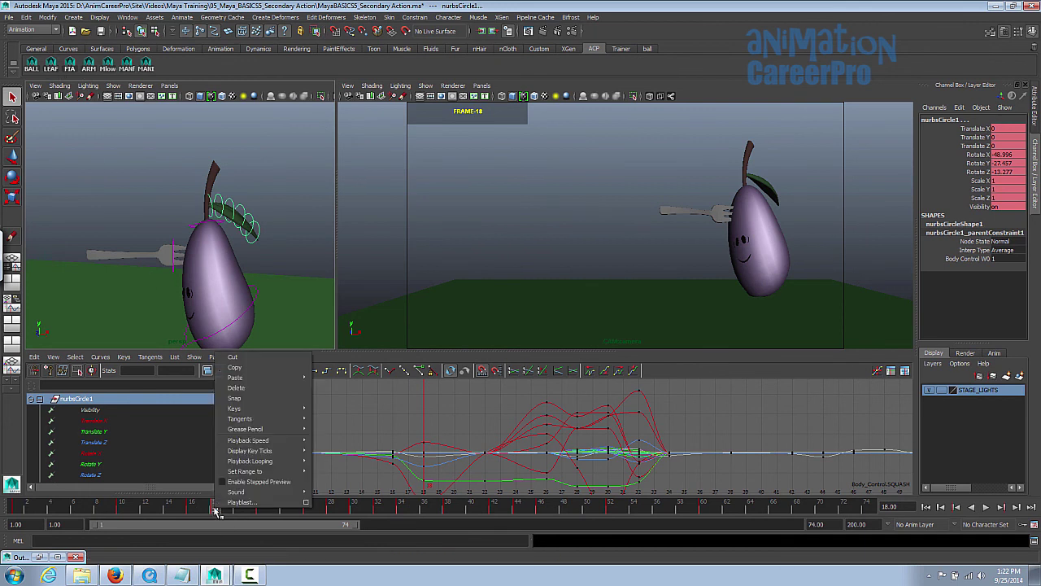
pyautogui.click(259, 370)
# Paste the copied leaf keys at frame 34.
pyautogui.click(400, 507)
pyautogui.rightClick(399, 507)
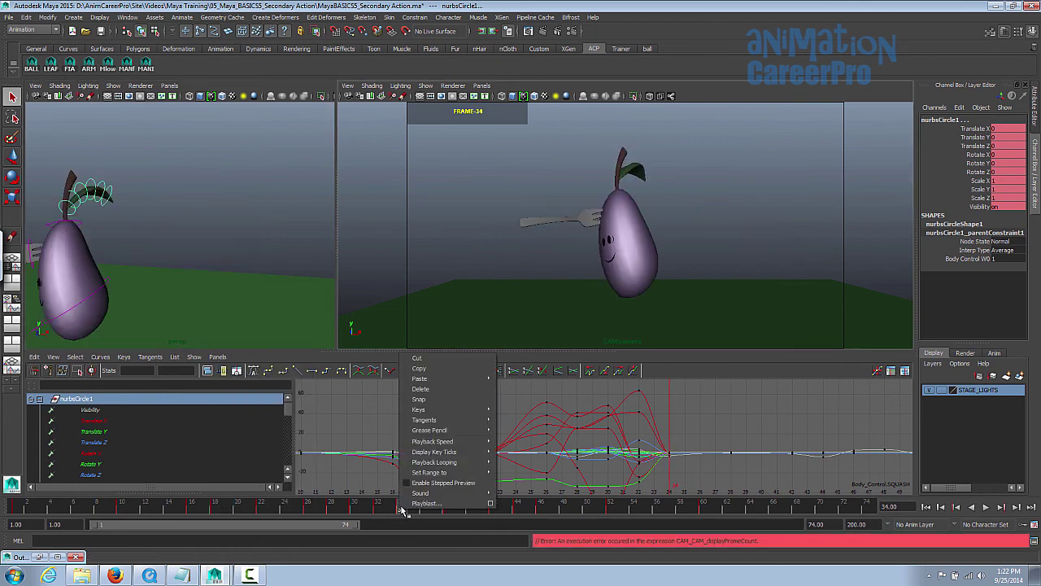
pyautogui.moveTo(479, 380)
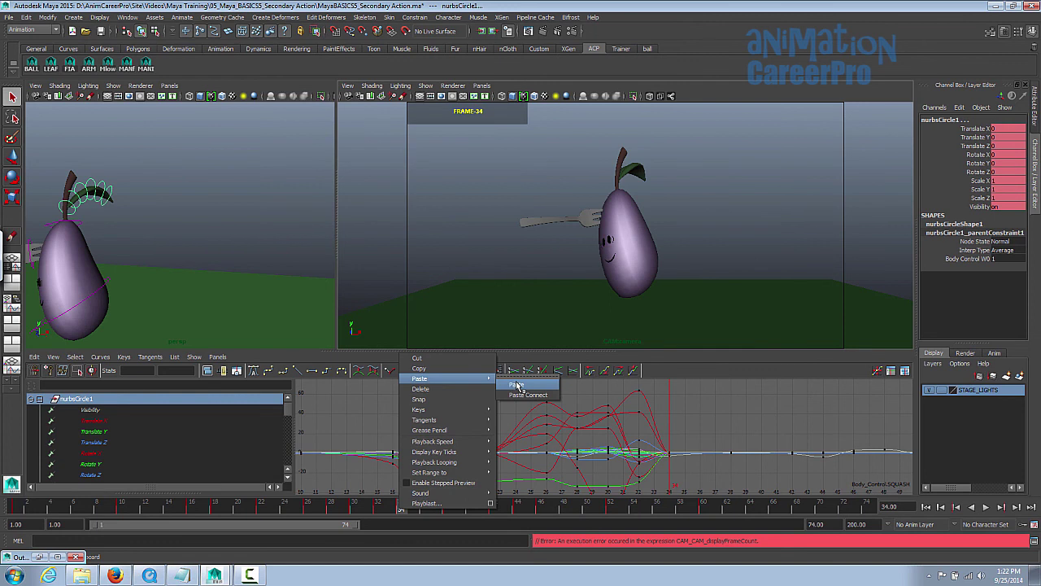
pyautogui.click(519, 386)
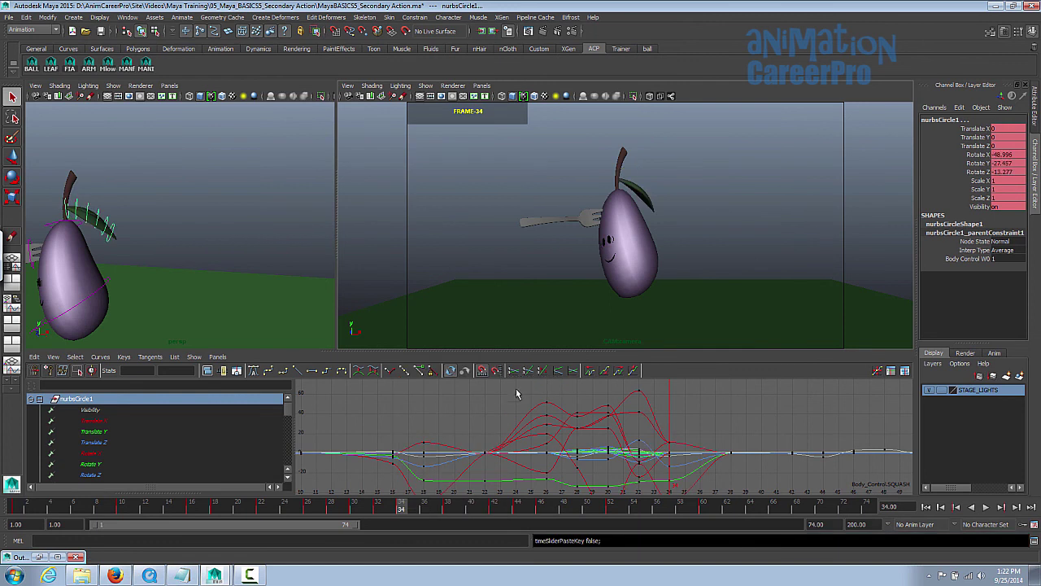
# Copy the first jump's leaf keys and paste them over the second jump from frame 38 onward.
pyautogui.click(448, 506)
pyautogui.moveTo(221, 512); pyautogui.dragTo(274, 528)
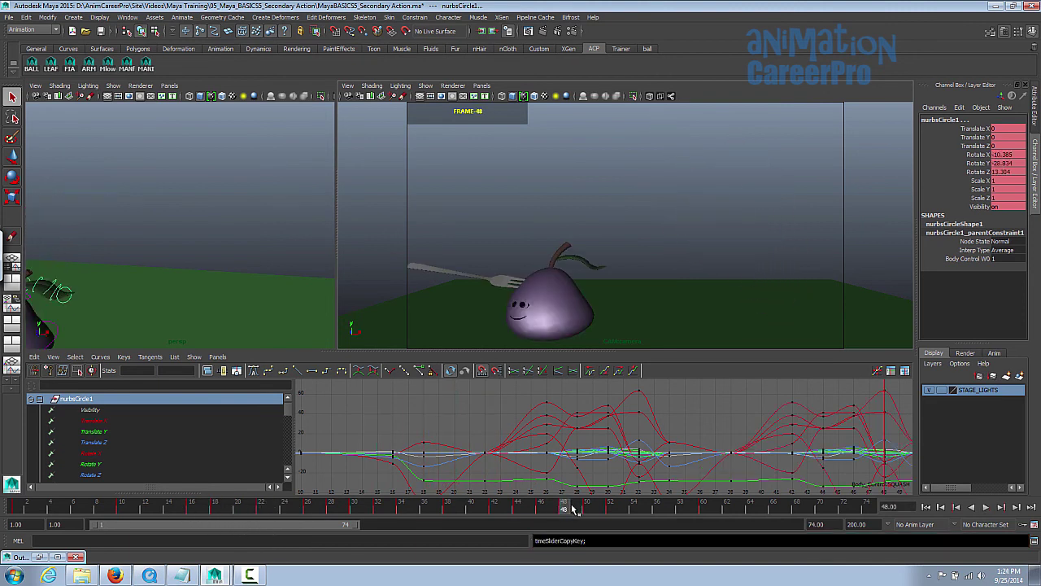
pyautogui.moveTo(574, 509); pyautogui.dragTo(640, 510)
pyautogui.hotkey('ctrl', 'v')
pyautogui.press('f')
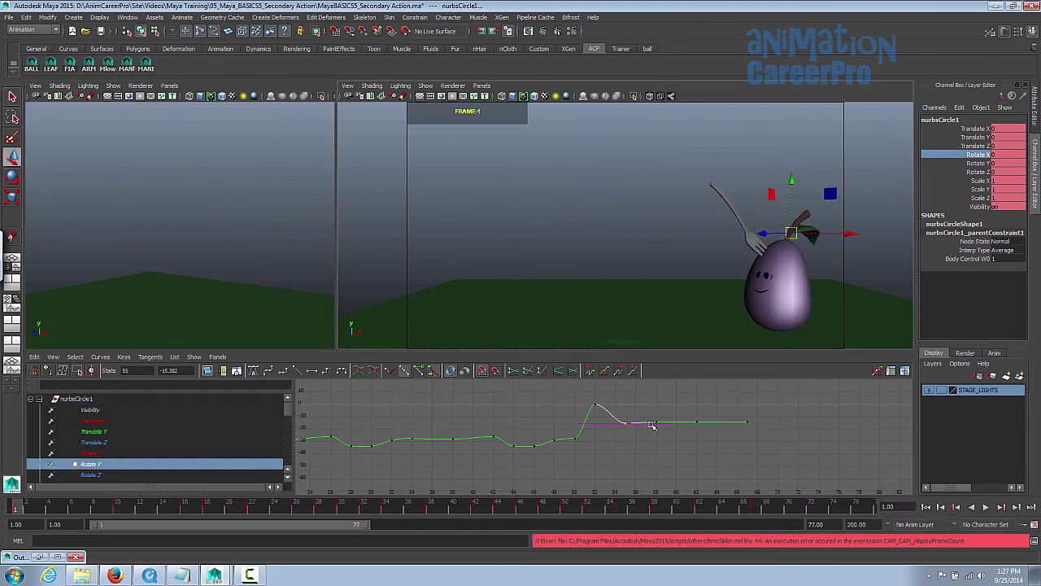
# Select all leaf controls and set their keys from frame 7 to 62 to spline tangents, covering their Graph Editor curves.
pyautogui.click(52, 65)
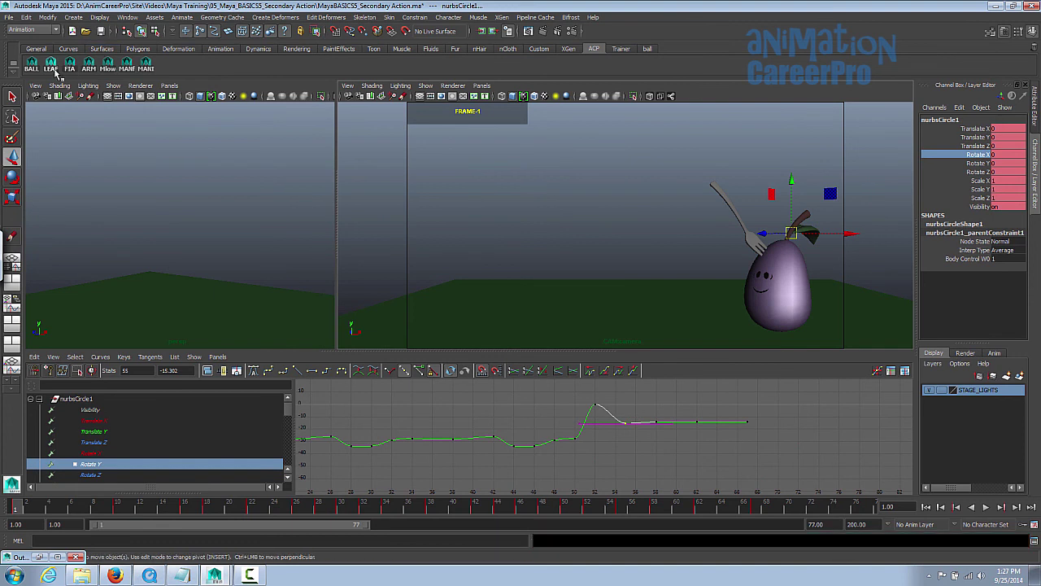
pyautogui.keyDown('alt'); pyautogui.moveTo(216, 257); pyautogui.dragTo(213, 257); pyautogui.keyUp('alt')
pyautogui.press('f')
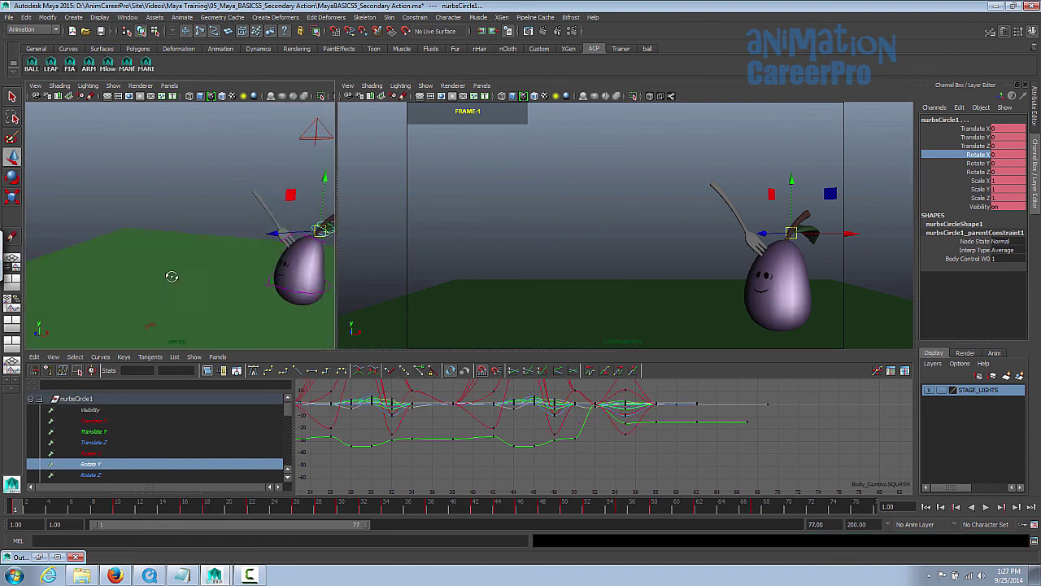
pyautogui.keyDown('alt'); pyautogui.moveTo(458, 403); pyautogui.dragTo(621, 447, button='middle'); pyautogui.keyUp('alt')
pyautogui.scroll(-4, 620, 448)
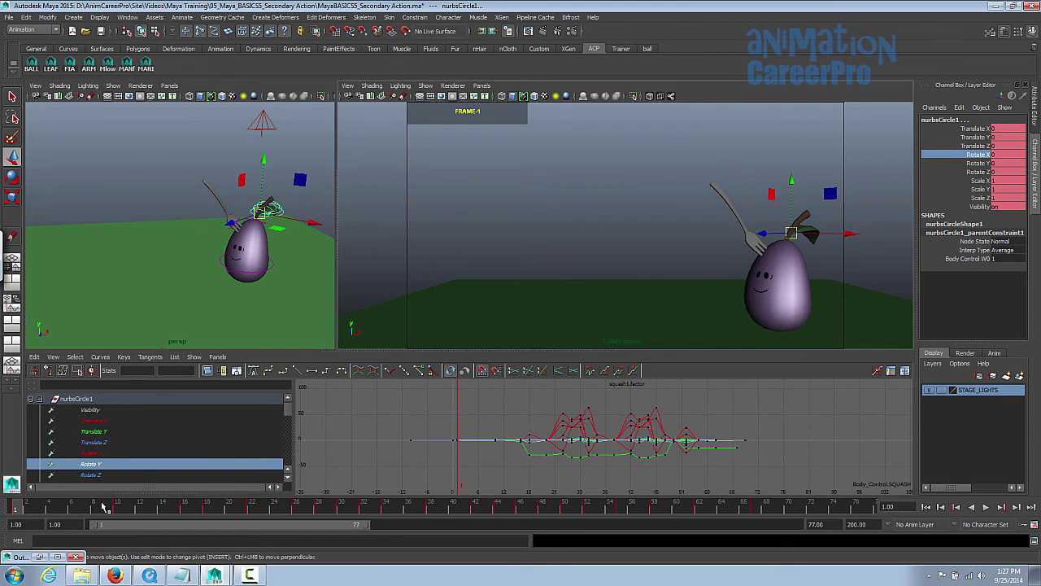
pyautogui.keyDown('shift'); pyautogui.moveTo(85, 509); pyautogui.dragTo(710, 510); pyautogui.keyUp('shift')
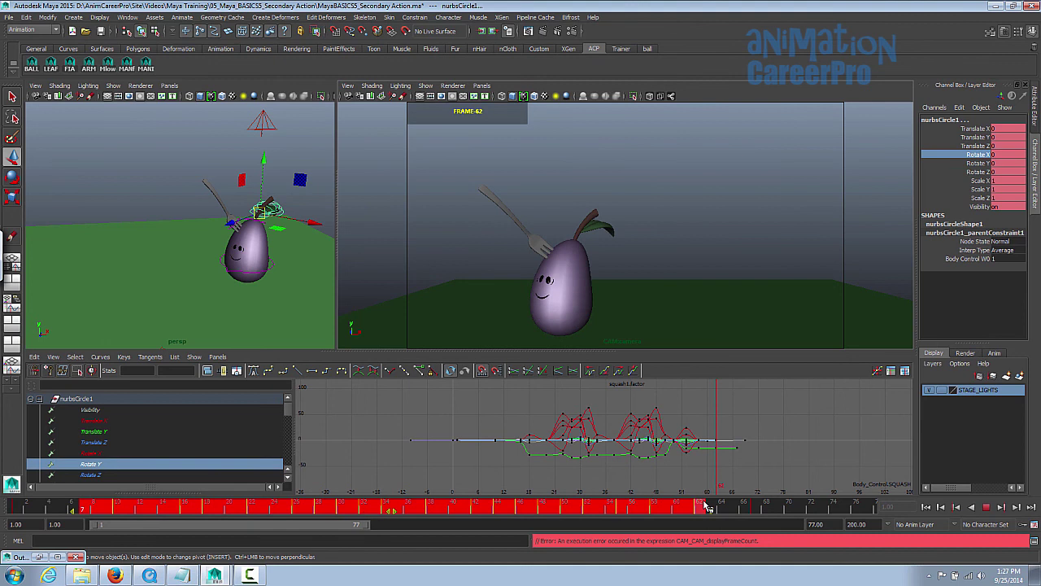
pyautogui.rightClick(642, 509)
pyautogui.moveTo(709, 421)
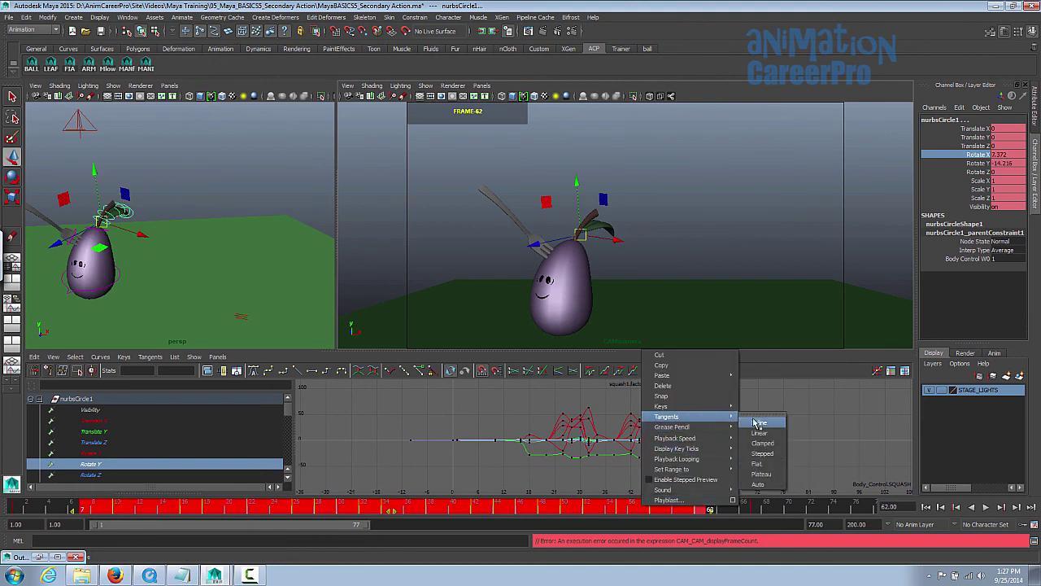
pyautogui.click(758, 423)
pyautogui.moveTo(473, 398); pyautogui.dragTo(723, 490)
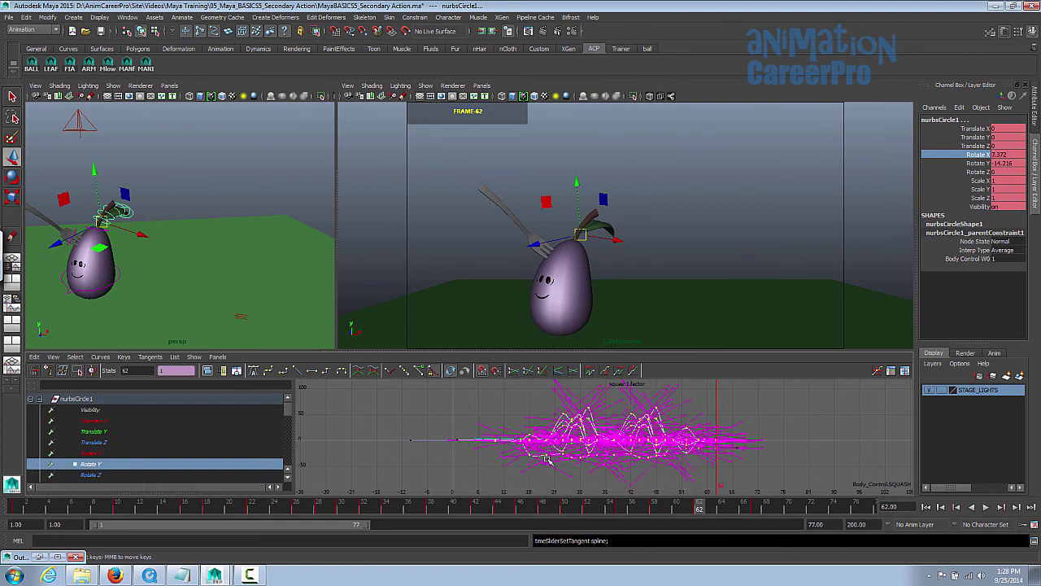
pyautogui.click(272, 371)
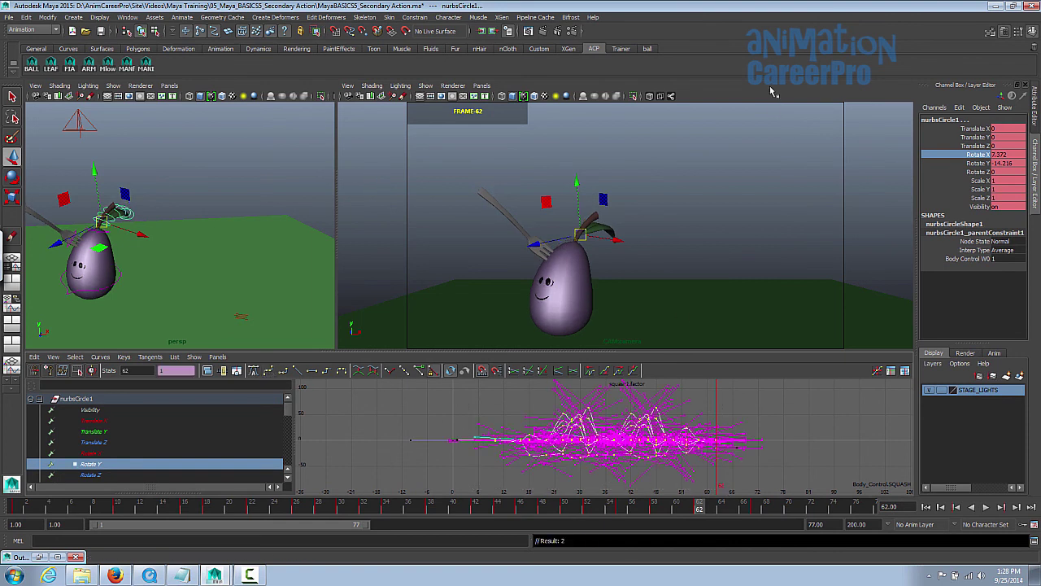
# Play back the full jump animation in the enlarged camera view to check the leaf's motion.
pyautogui.press('space')
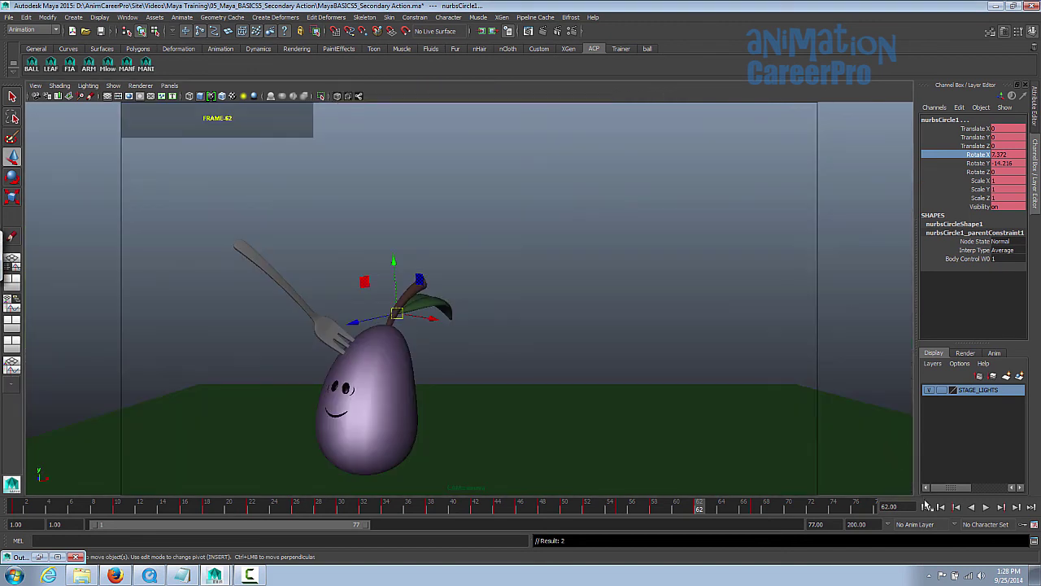
pyautogui.click(986, 507)
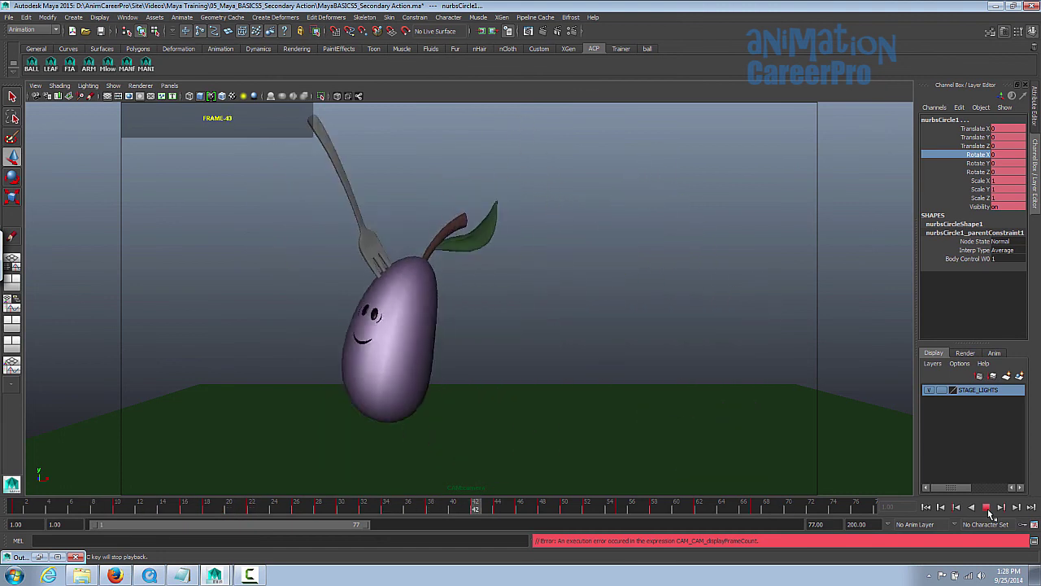
pyautogui.click(986, 507)
# At frame 52, rotate the leaf base control nurbsCircle1 to about -15 degrees in X and key it.
pyautogui.moveTo(575, 514)
pyautogui.mouseDown()
pyautogui.moveTo(569, 507)
pyautogui.moveTo(610, 509)
pyautogui.moveTo(555, 513)
pyautogui.moveTo(623, 508)
pyautogui.moveTo(553, 512)
pyautogui.moveTo(589, 507)
pyautogui.mouseUp()
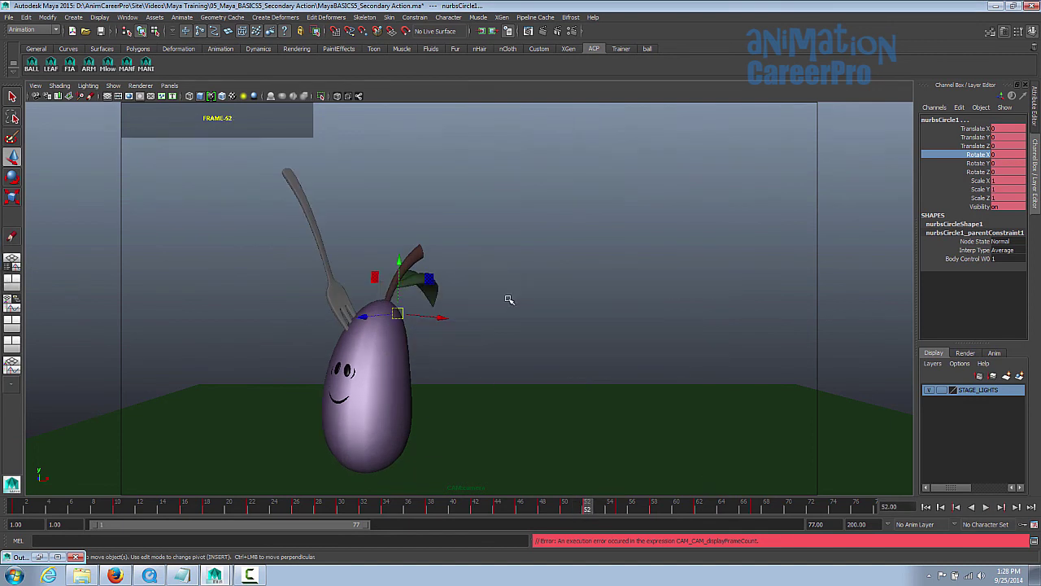
pyautogui.press('space')
pyautogui.keyDown('alt'); pyautogui.moveTo(104, 232); pyautogui.dragTo(181, 269, button='middle'); pyautogui.keyUp('alt')
pyautogui.keyDown('alt'); pyautogui.moveTo(182, 270); pyautogui.dragTo(252, 249, button='right'); pyautogui.keyUp('alt')
pyautogui.keyDown('alt'); pyautogui.moveTo(251, 249); pyautogui.dragTo(203, 238); pyautogui.keyUp('alt')
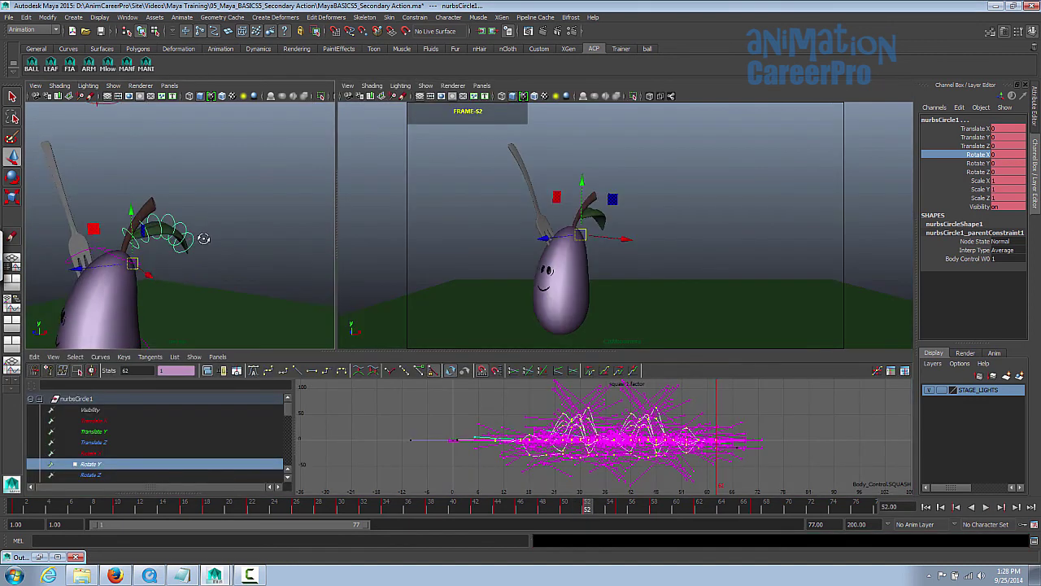
pyautogui.keyDown('alt'); pyautogui.moveTo(203, 238); pyautogui.dragTo(185, 252, button='right'); pyautogui.keyUp('alt')
pyautogui.keyDown('alt'); pyautogui.moveTo(185, 252); pyautogui.dragTo(217, 240, button='middle'); pyautogui.keyUp('alt')
pyautogui.press('q')
pyautogui.click(141, 239)
pyautogui.press('e')
pyautogui.moveTo(558, 230); pyautogui.dragTo(557, 211)
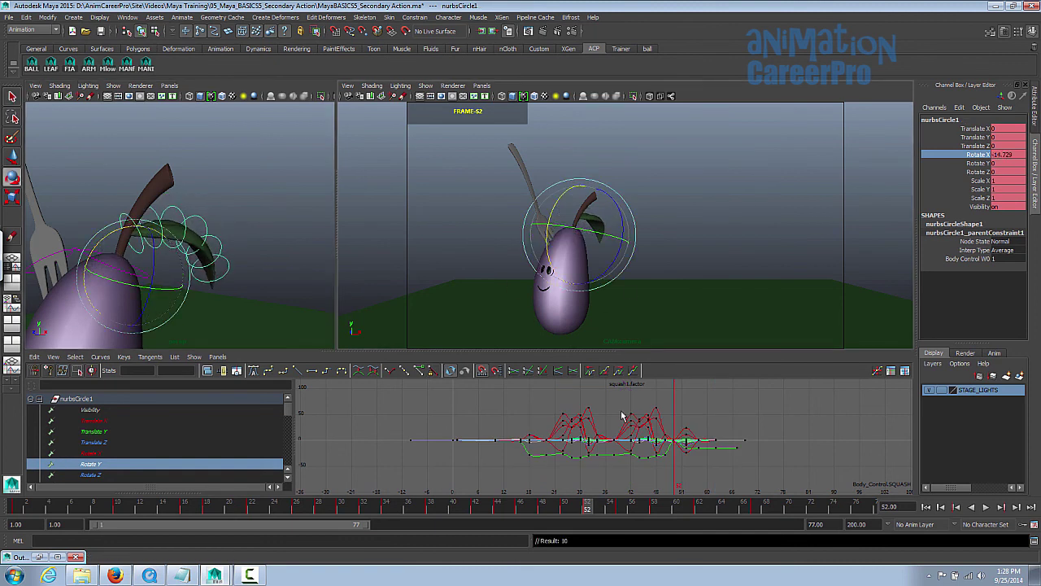
# At frame 55, set the rotations of the leaf tip controls, including nurbsCircle6, to 0.
pyautogui.moveTo(598, 506); pyautogui.dragTo(627, 510)
pyautogui.press('q')
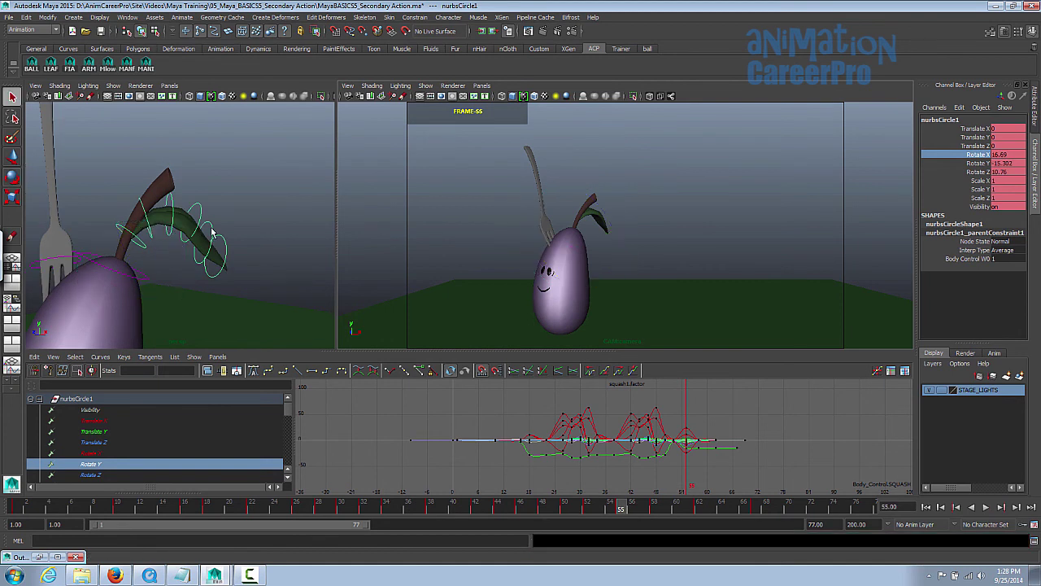
pyautogui.click(209, 234)
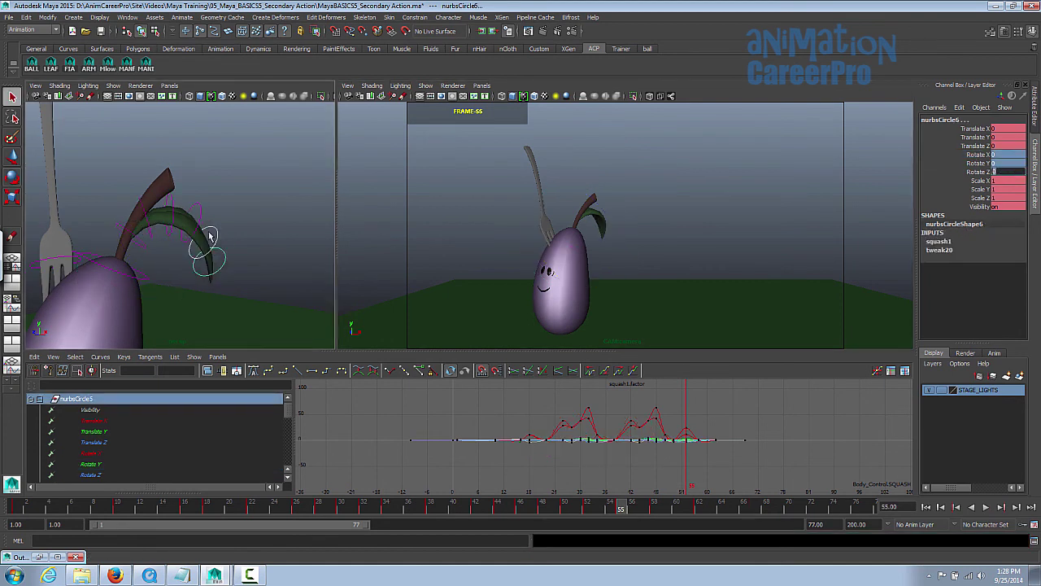
pyautogui.click(140, 241)
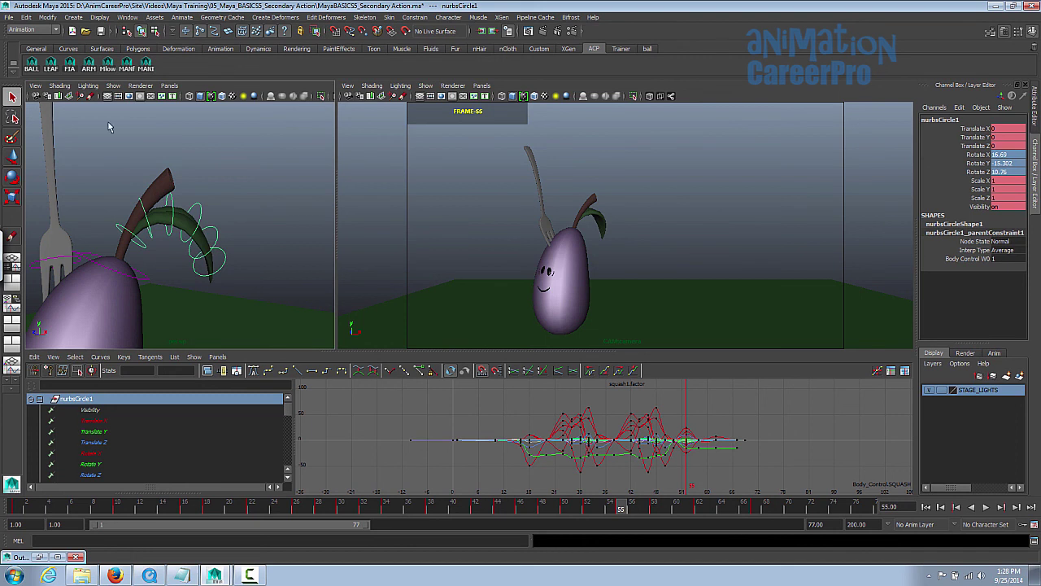
# Select all leaf controls and review the leaf's motion around frames 55 to 57.
pyautogui.click(51, 67)
pyautogui.middleClick(613, 291)
pyautogui.hotkey('alt', 'v')
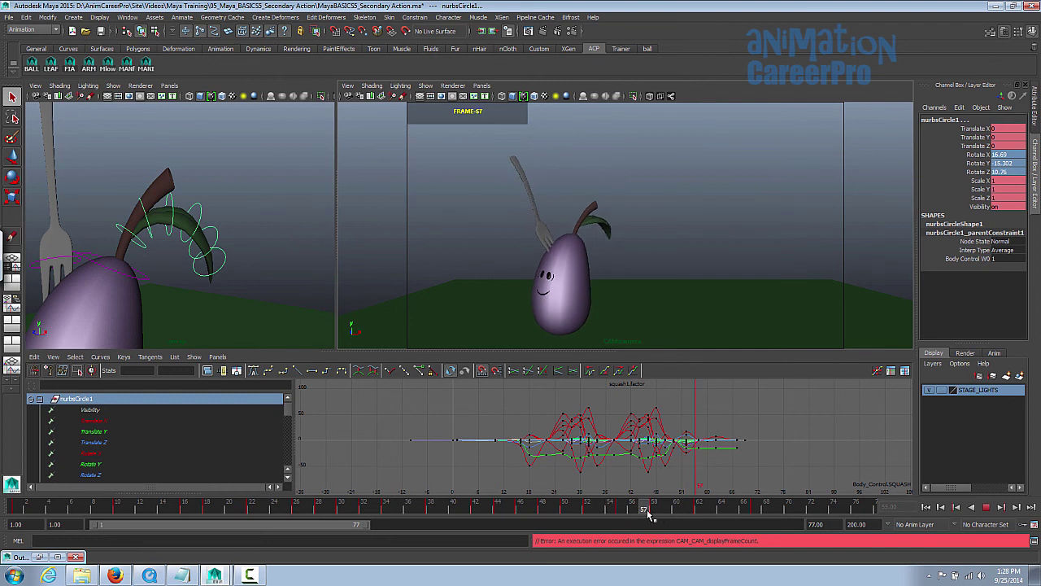
pyautogui.hotkey('alt', 'v')
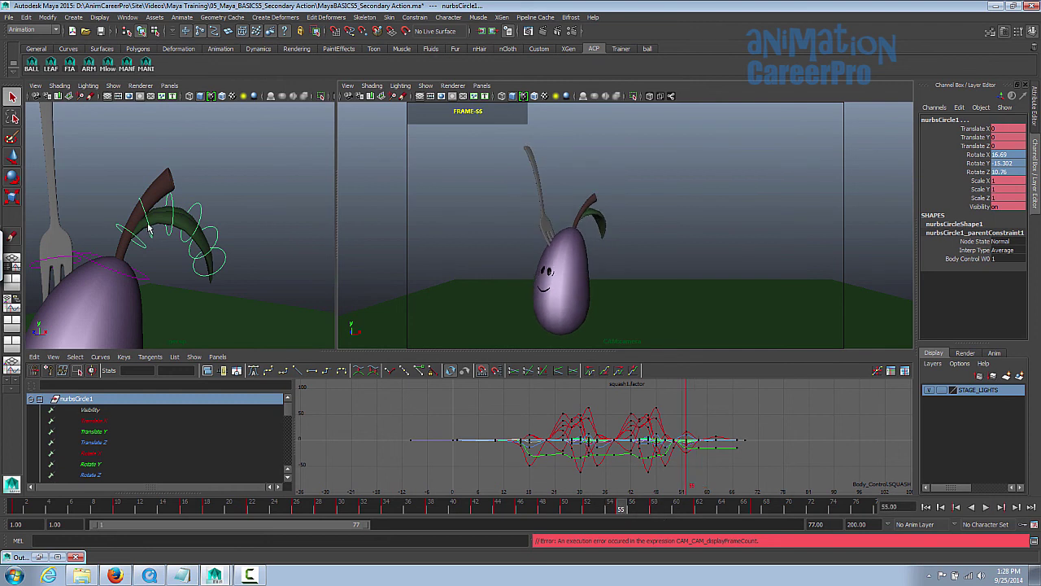
# At frame 55, select the outer leaf controls from nurbsCircle3 to nurbsCircle6 and rotate them upward in X.
pyautogui.click(210, 244)
pyautogui.press('e')
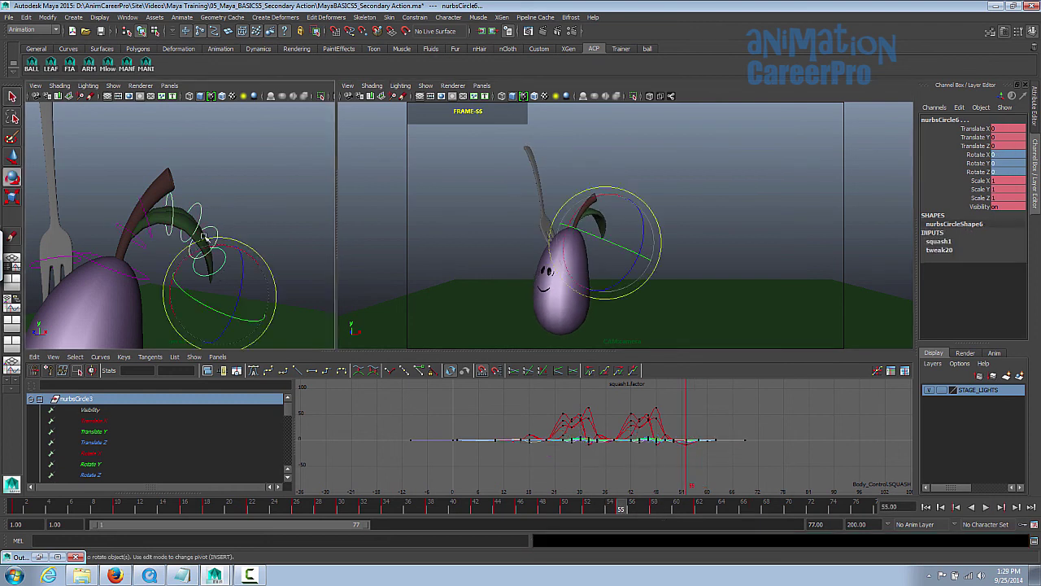
pyautogui.moveTo(223, 244); pyautogui.dragTo(216, 244)
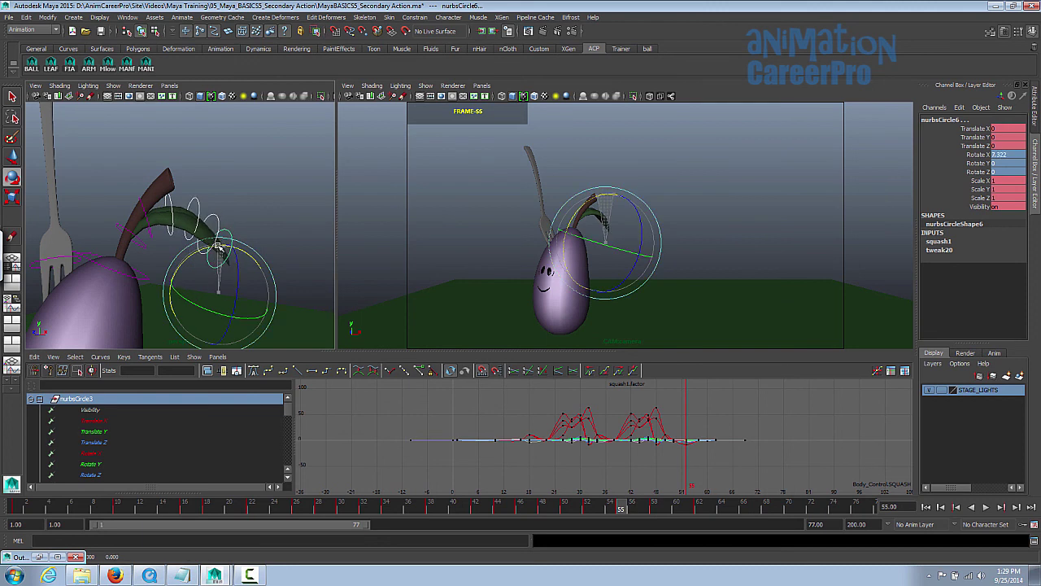
# Rotate nurbsCircle2 near the leaf's base to raise the leaf at frame 55.
pyautogui.press('q')
pyautogui.click(147, 214)
pyautogui.press('e')
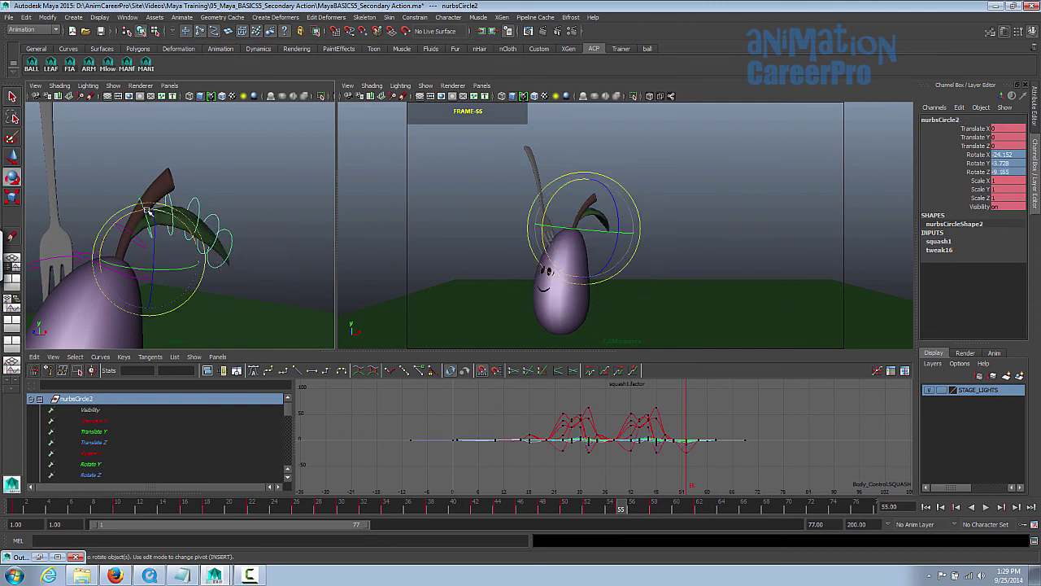
pyautogui.moveTo(142, 210); pyautogui.dragTo(133, 214)
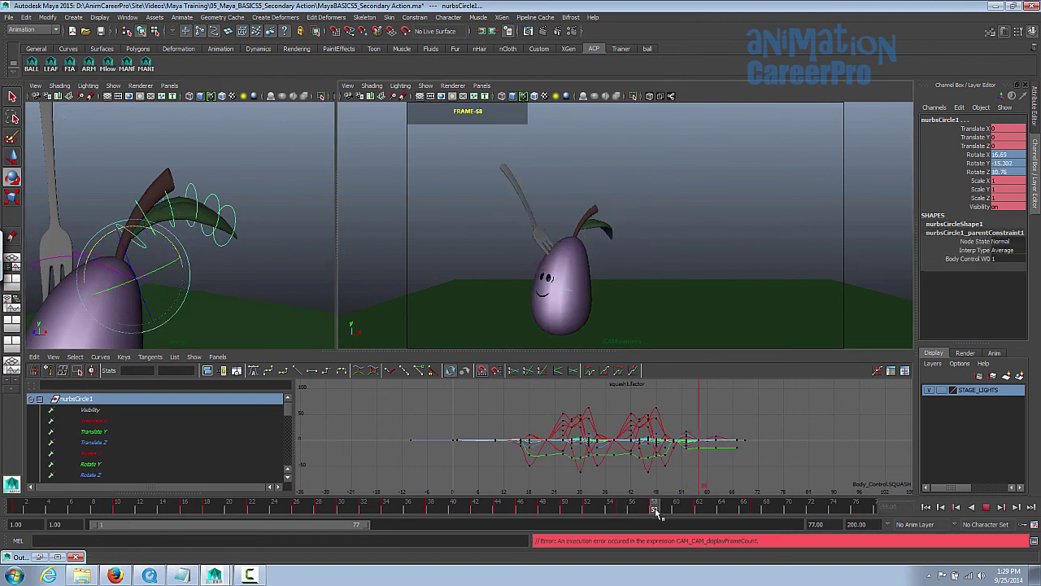
# At frame 58, rotate the outer leaf controls from nurbsCircle4 to nurbsCircle6 to about 12 degrees in X.
pyautogui.press('q')
pyautogui.keyDown('alt'); pyautogui.moveTo(265, 261); pyautogui.dragTo(240, 237); pyautogui.keyUp('alt')
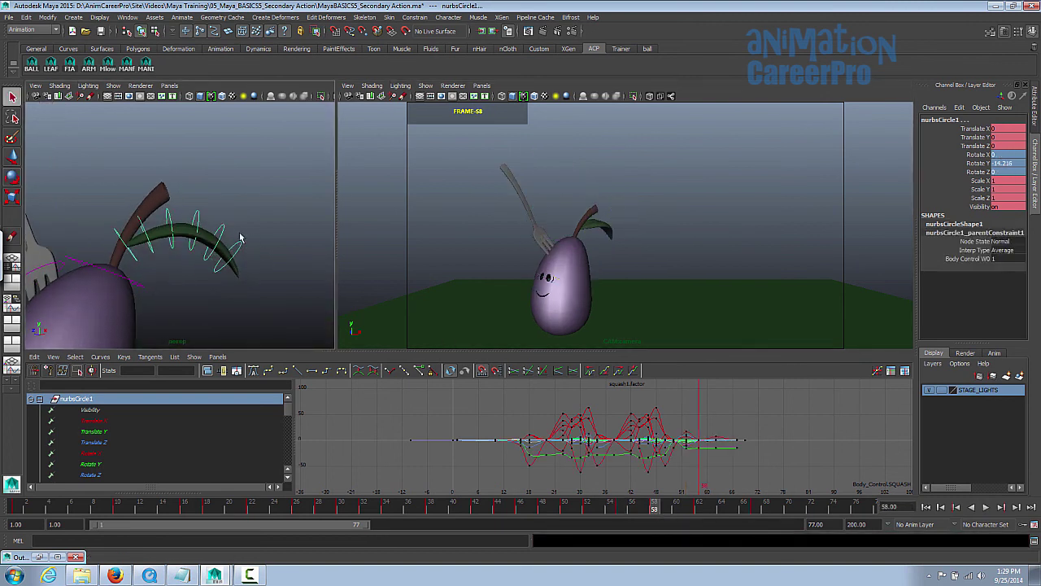
pyautogui.press('e')
pyautogui.moveTo(259, 277); pyautogui.dragTo(206, 228)
pyautogui.moveTo(207, 229); pyautogui.dragTo(203, 232)
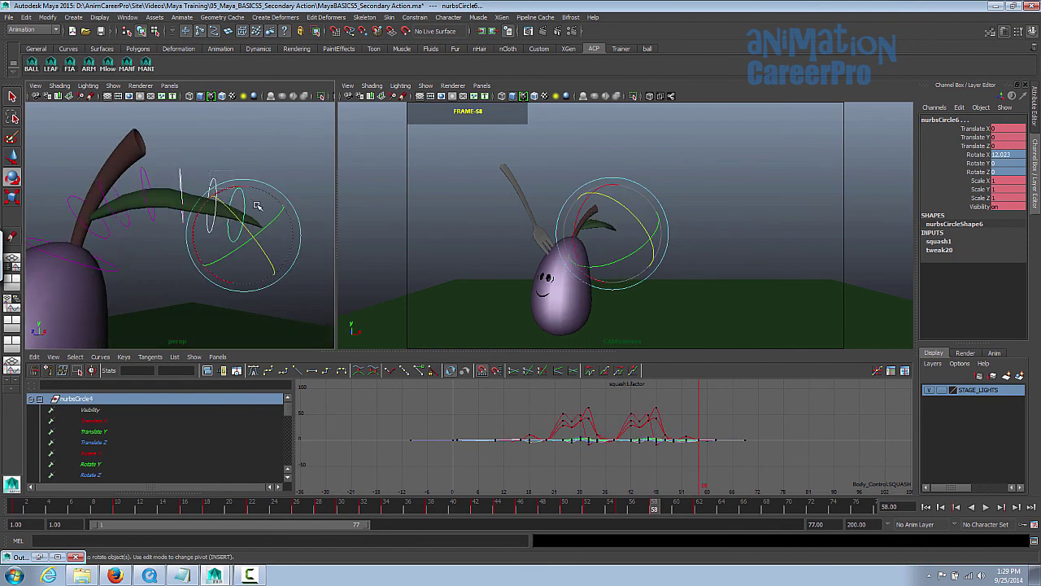
# Rotate the tip control nurbsCircle6 to about 39 degrees in X at frame 58, and reselect all leaf controls.
pyautogui.moveTo(236, 196); pyautogui.dragTo(221, 183)
pyautogui.press('q')
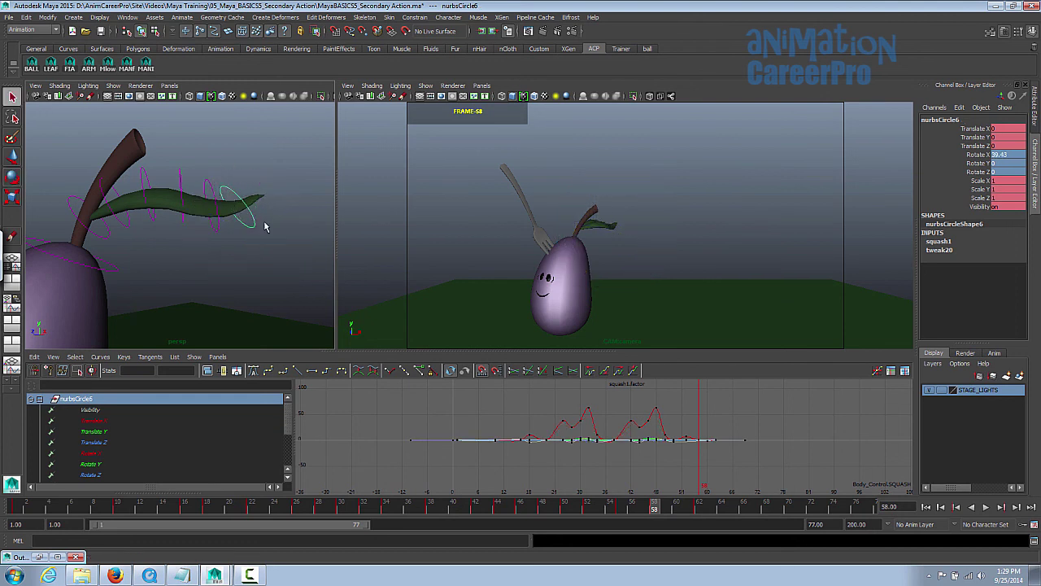
pyautogui.moveTo(141, 188); pyautogui.dragTo(260, 263)
pyautogui.click(52, 67)
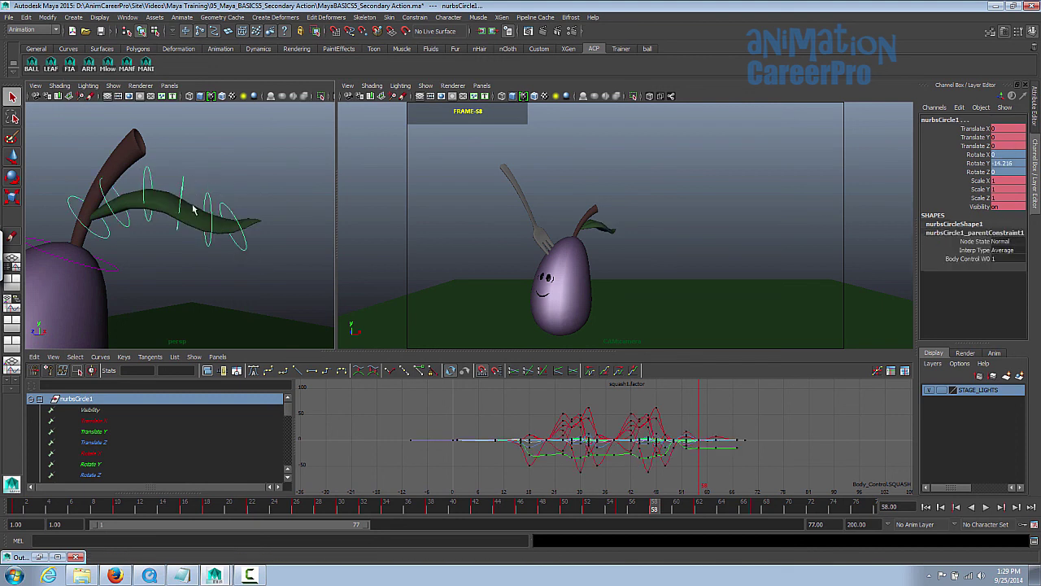
# At frame 62, rotate the leaf's base control nurbsCircle1 to about -6.5 degrees in X.
pyautogui.press('space')
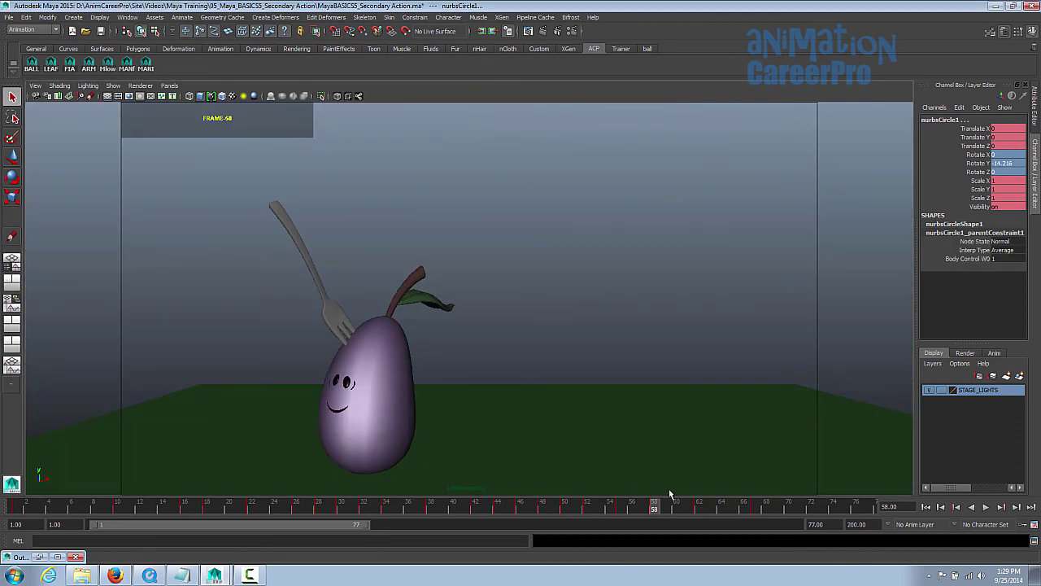
pyautogui.click(605, 509)
pyautogui.moveTo(606, 514); pyautogui.dragTo(684, 516)
pyautogui.press('space')
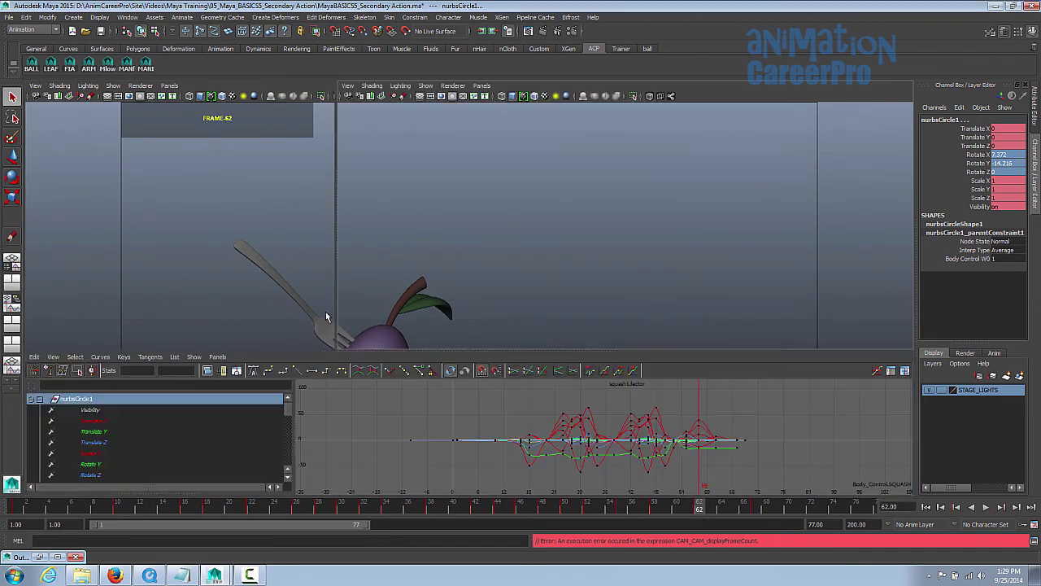
pyautogui.press('e')
pyautogui.moveTo(537, 226); pyautogui.dragTo(547, 210)
# Scrub and play back the animation in the enlarged camera view to check the leaf's motion through the jumps and final settle.
pyautogui.press('space')
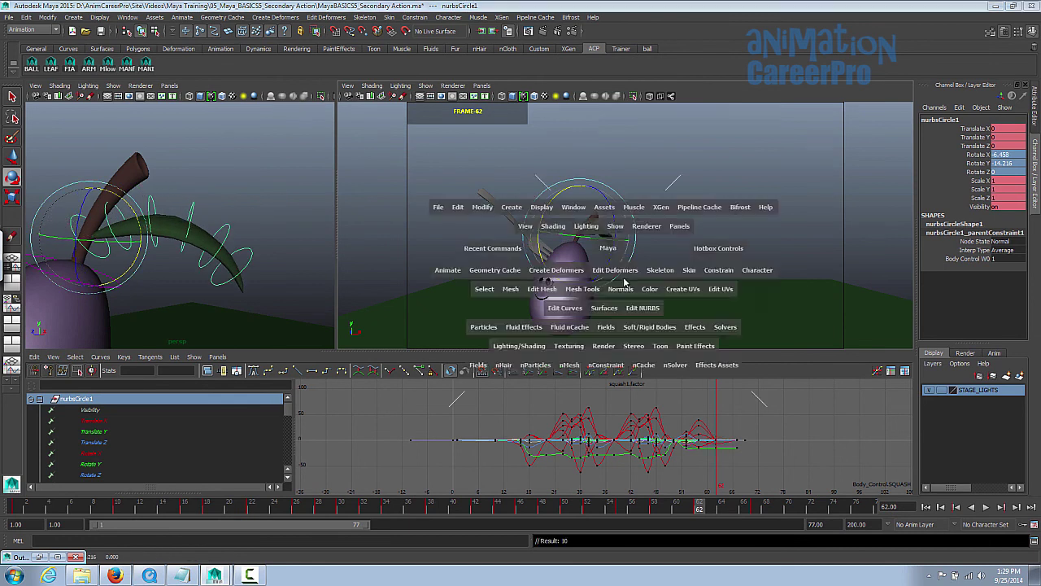
pyautogui.press('space')
pyautogui.press('space')
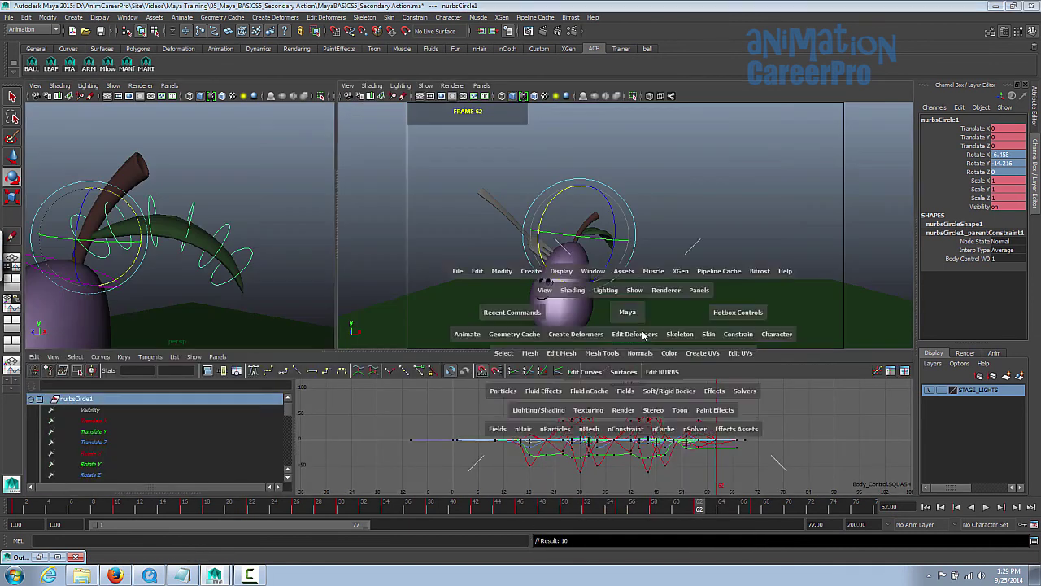
pyautogui.moveTo(674, 504); pyautogui.dragTo(509, 508)
pyautogui.click(987, 508)
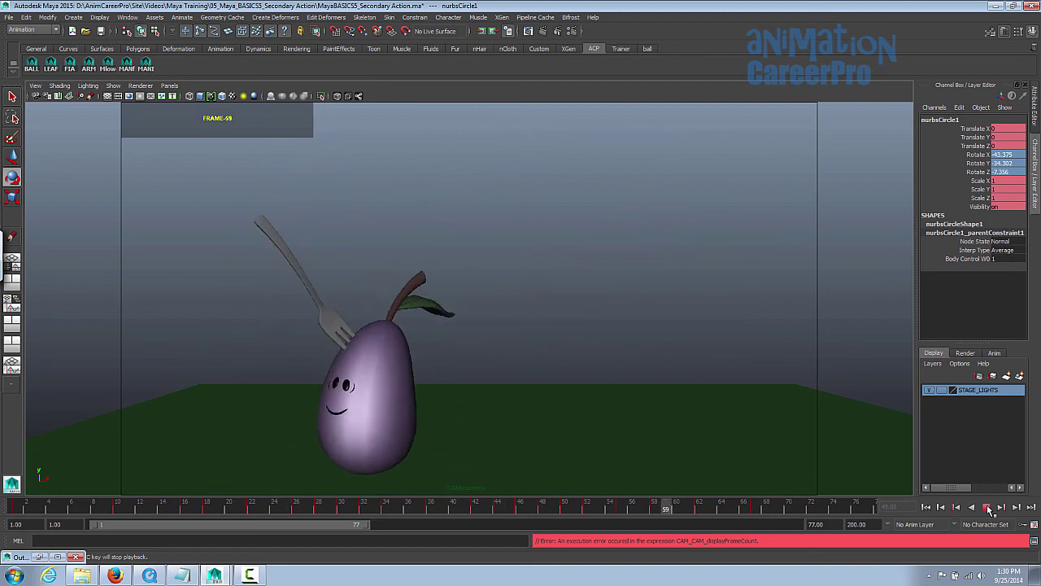
pyautogui.click(987, 507)
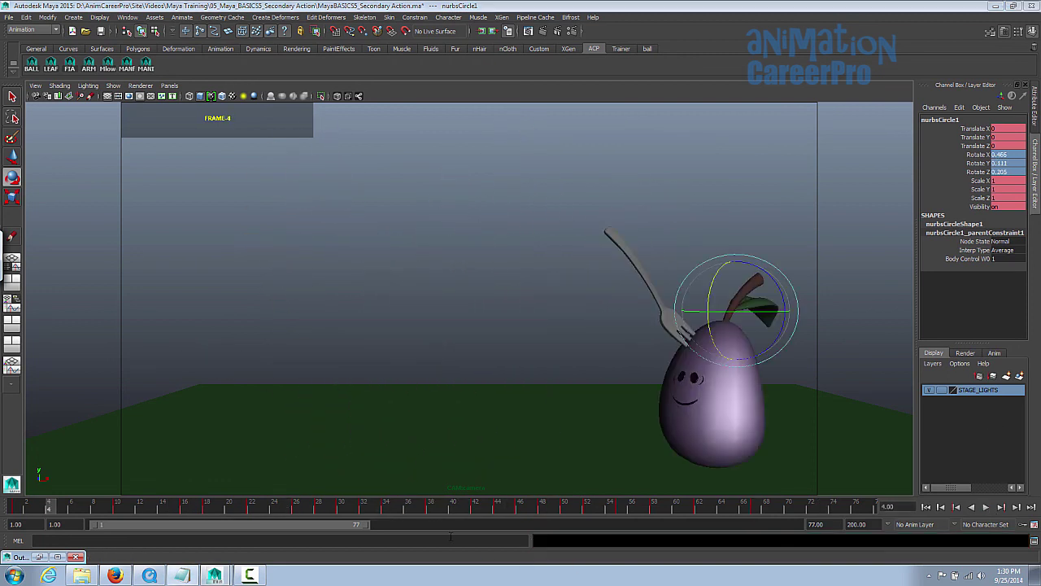